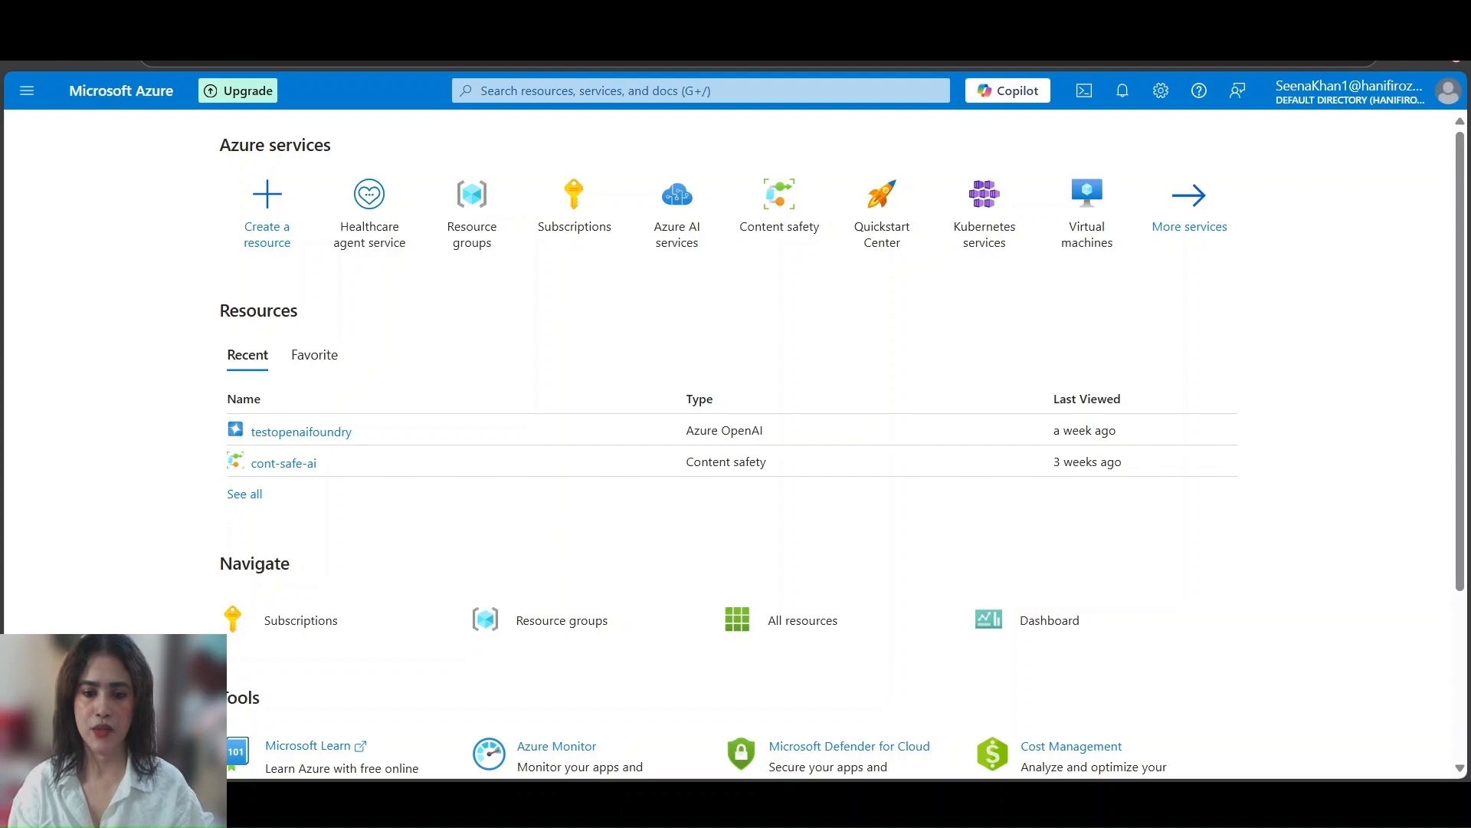
Search the portal for "healthca" to look up the healthcare agent service, and close the search results
{"action": "mouse_move", "coordinate": [536, 250]}
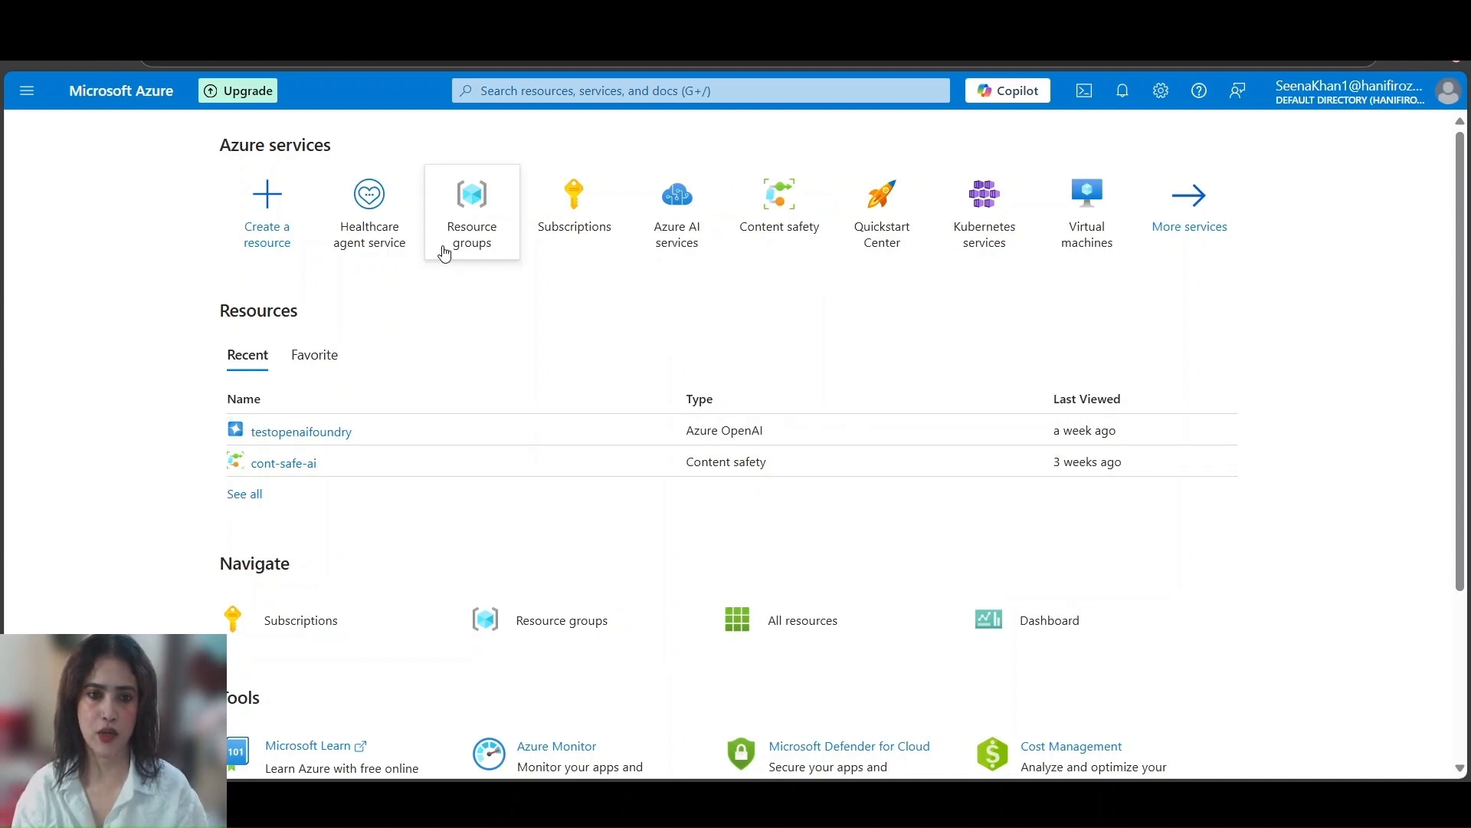
{"action": "mouse_move", "coordinate": [444, 253]}
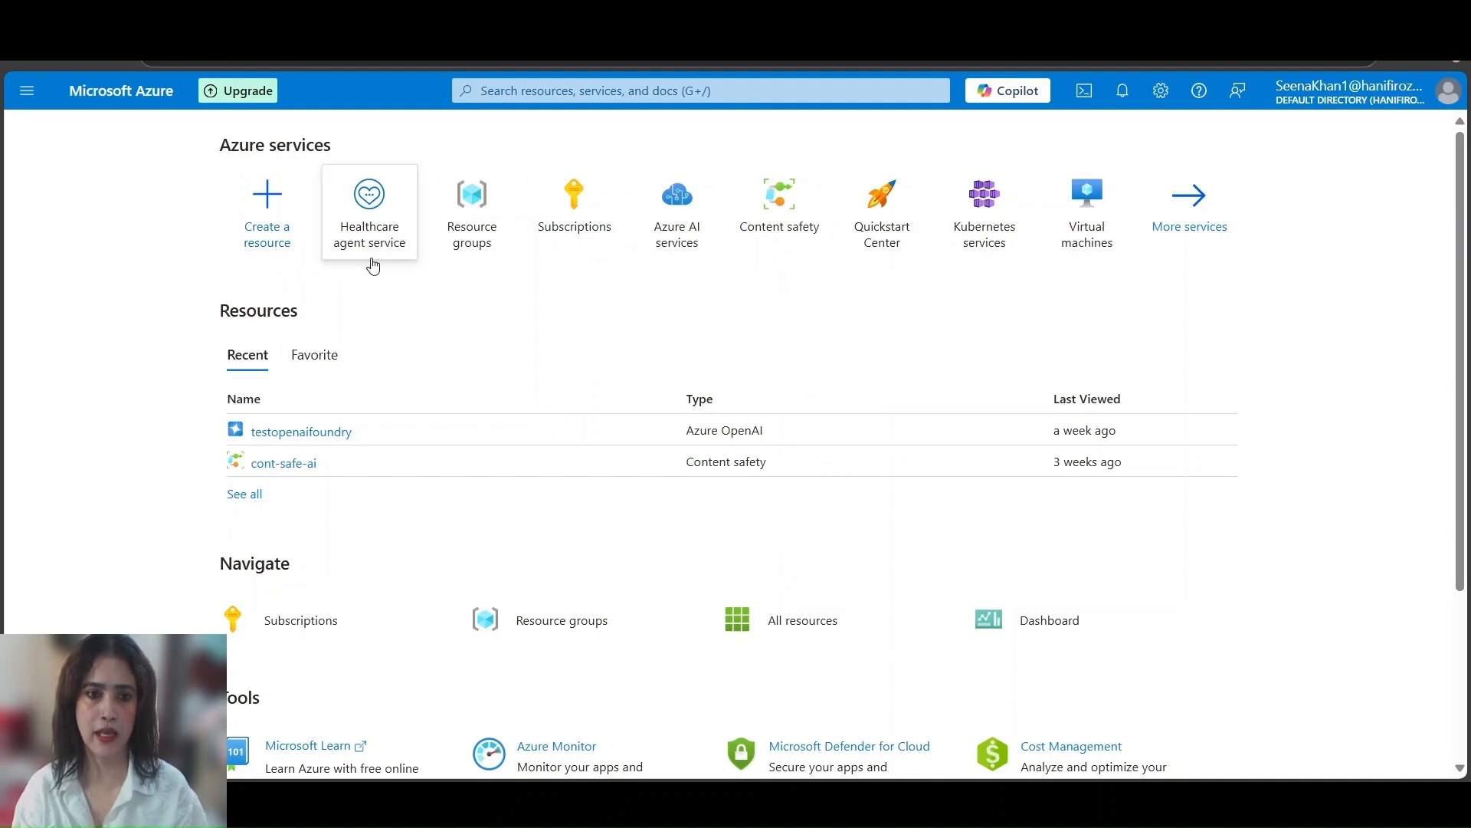
{"action": "mouse_move", "coordinate": [373, 265]}
{"action": "left_click", "coordinate": [583, 89]}
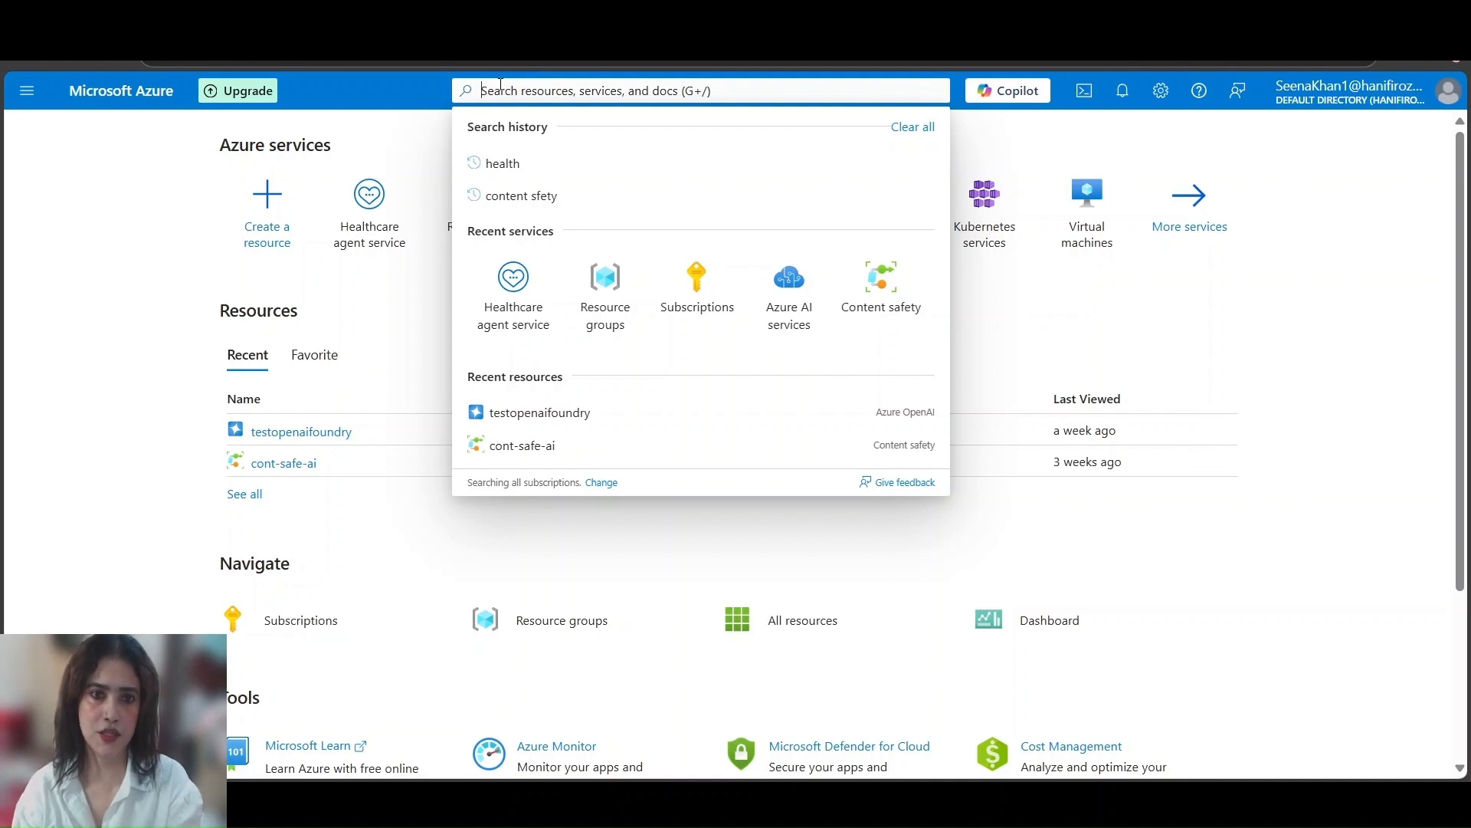
{"action": "type", "text": "hea"}
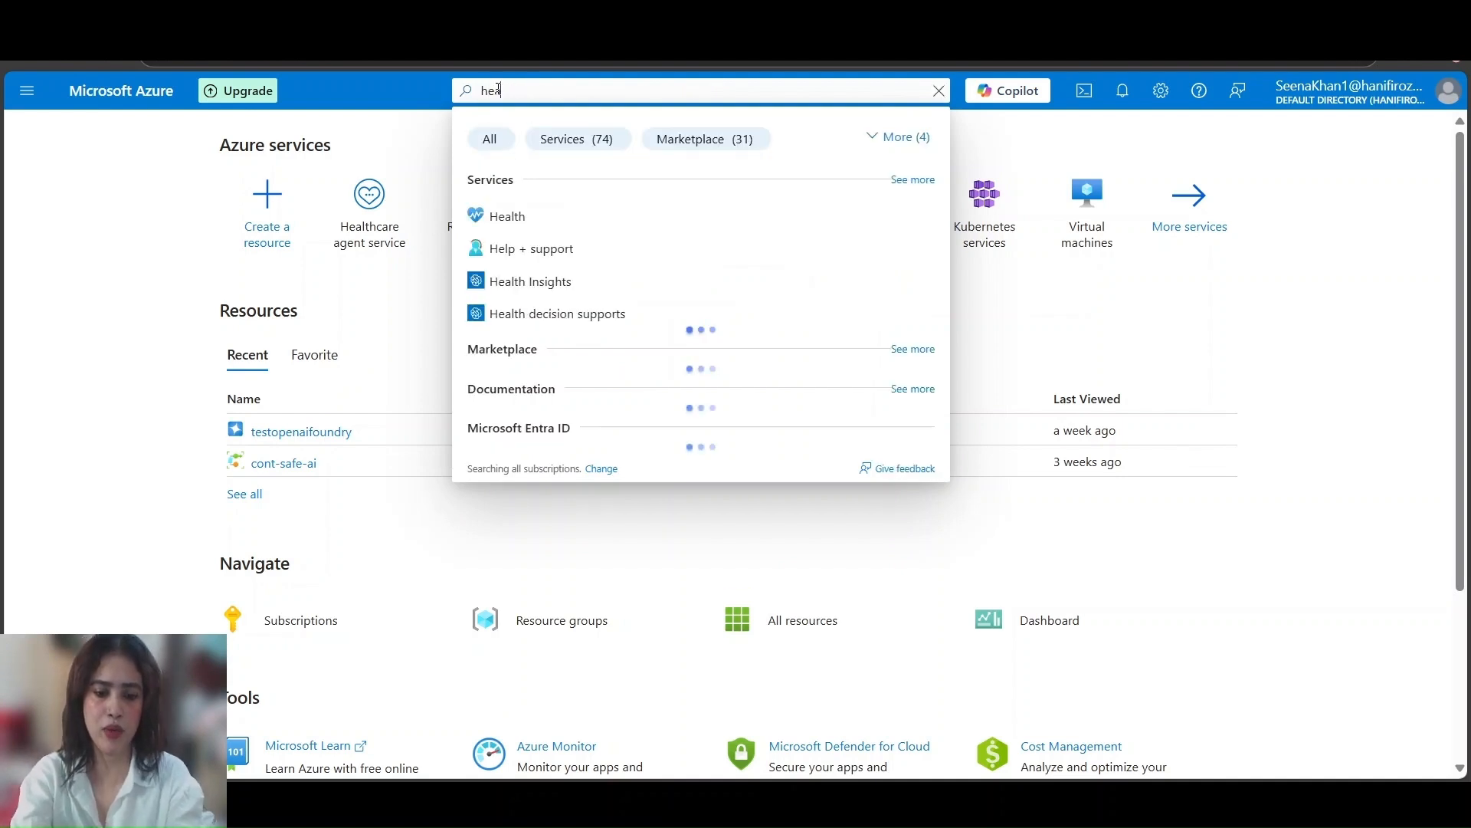
{"action": "type", "text": "lthca"}
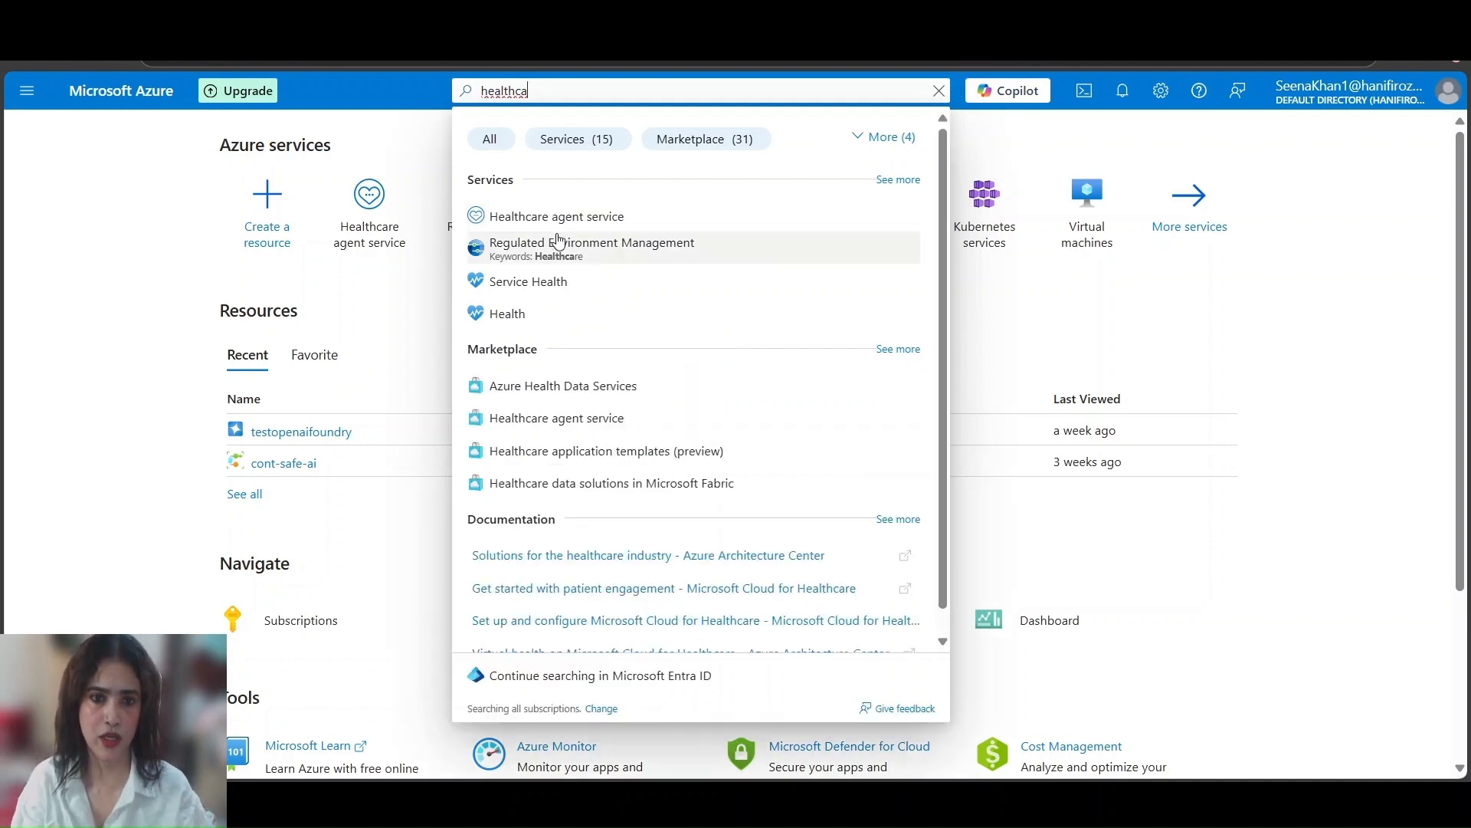
{"action": "left_click", "coordinate": [1312, 328]}
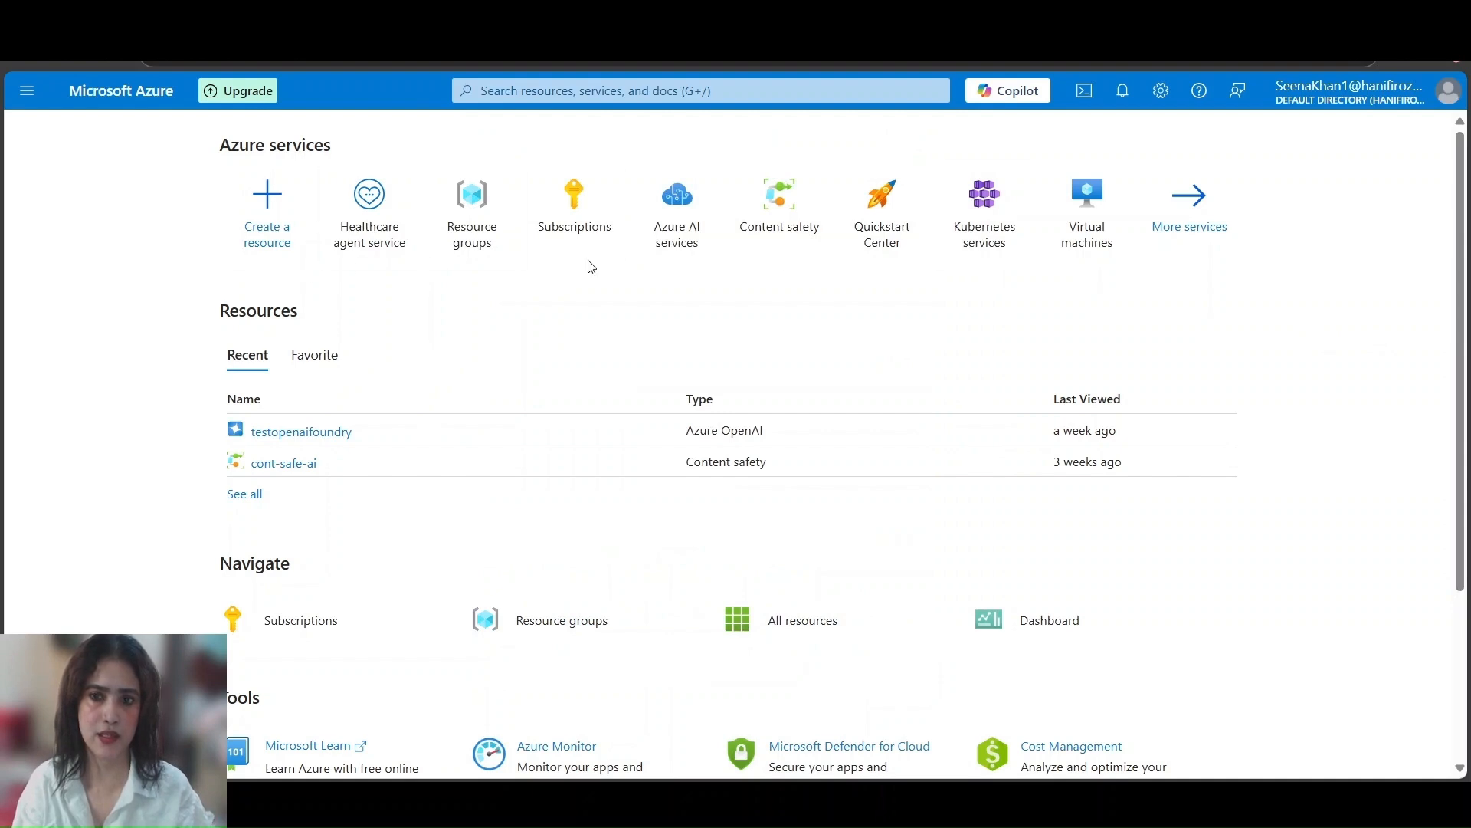
Start creating a Healthcare agent service instance and give it a new resource group called healtcareres
{"action": "left_click", "coordinate": [372, 234]}
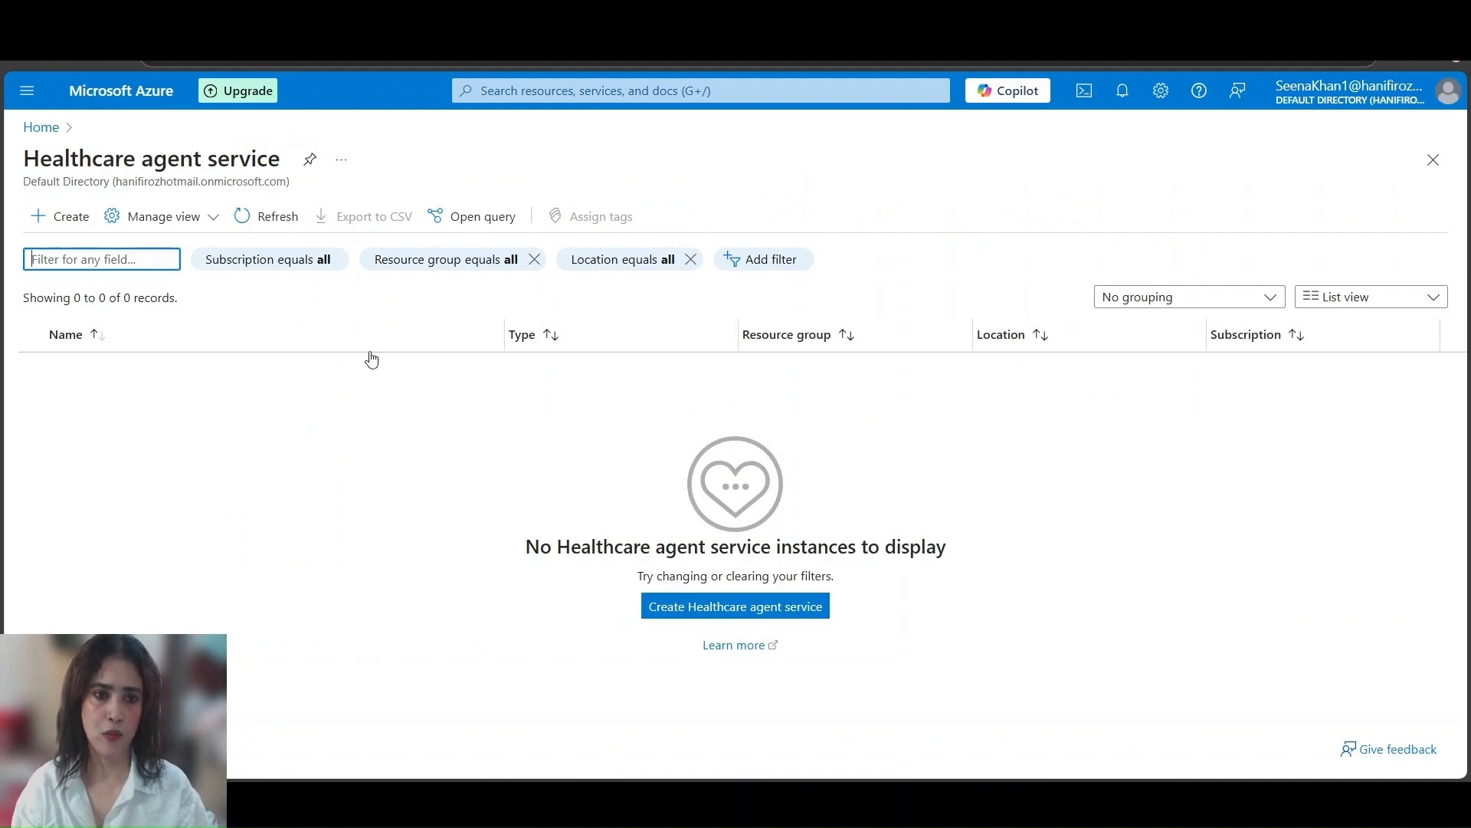
{"action": "left_click", "coordinate": [61, 219]}
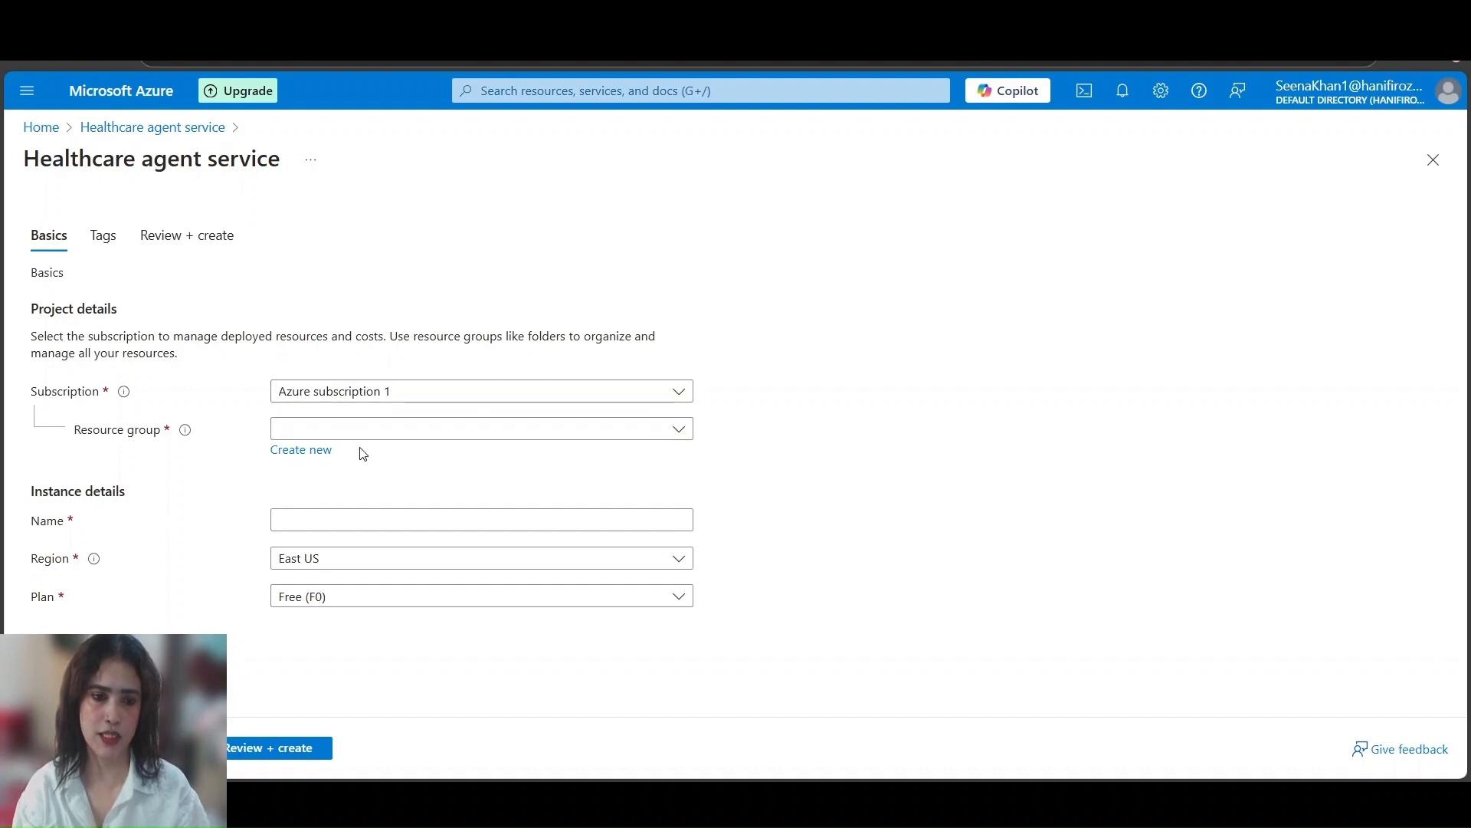
{"action": "left_click", "coordinate": [311, 452]}
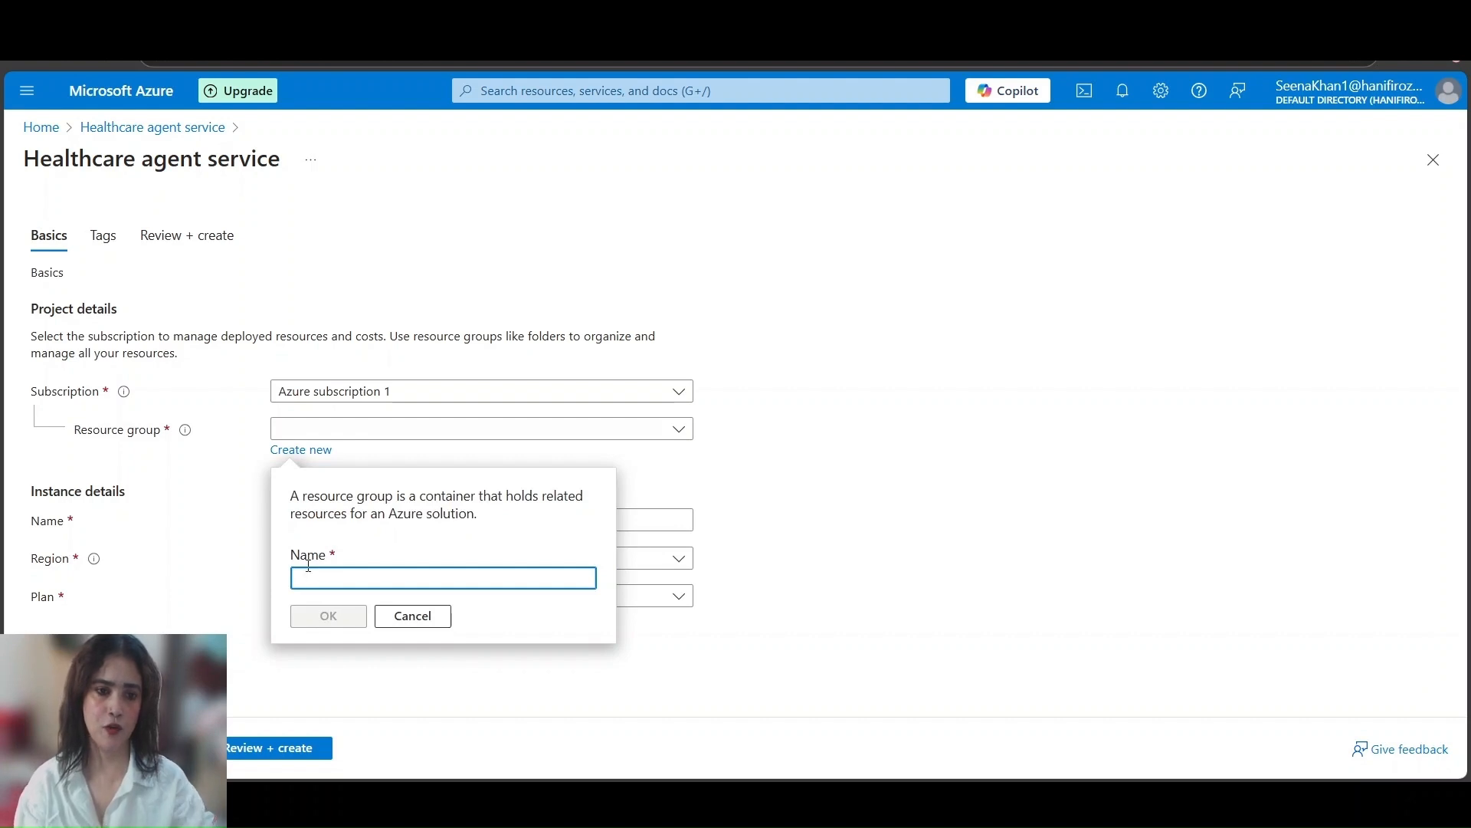
{"action": "type", "text": "heal"}
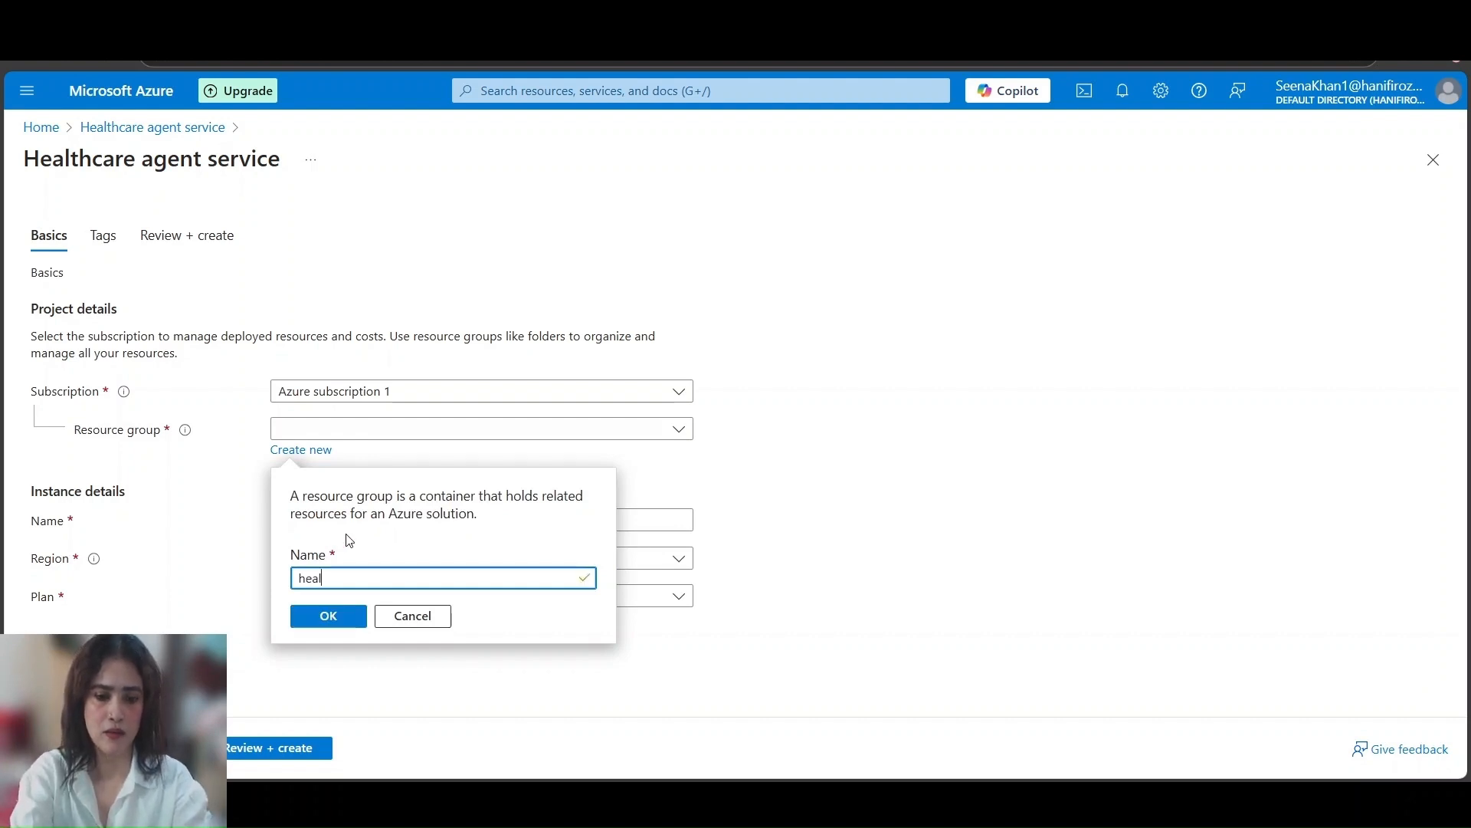
{"action": "type", "text": "tcareres"}
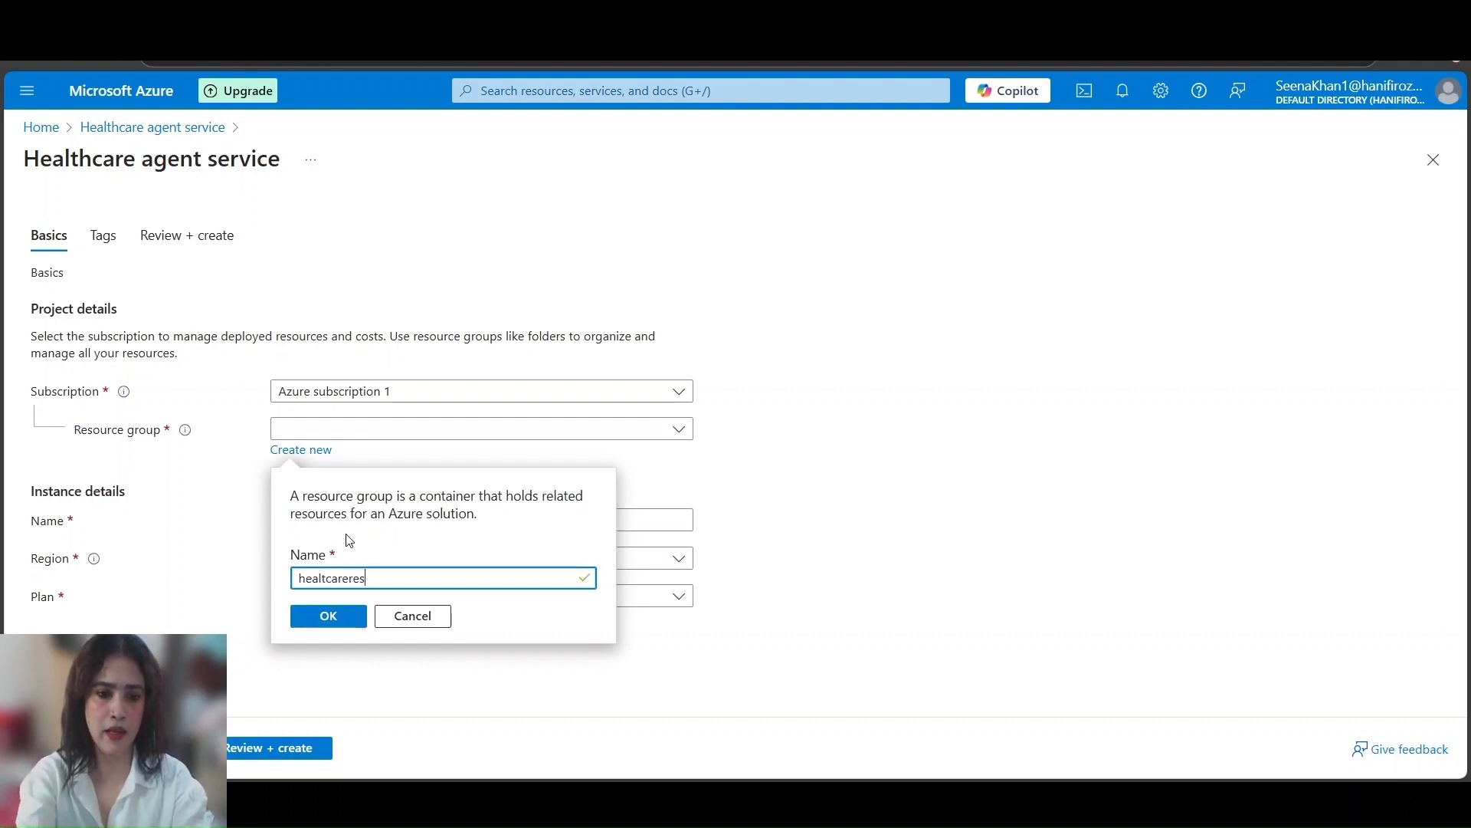
{"action": "left_click", "coordinate": [314, 617]}
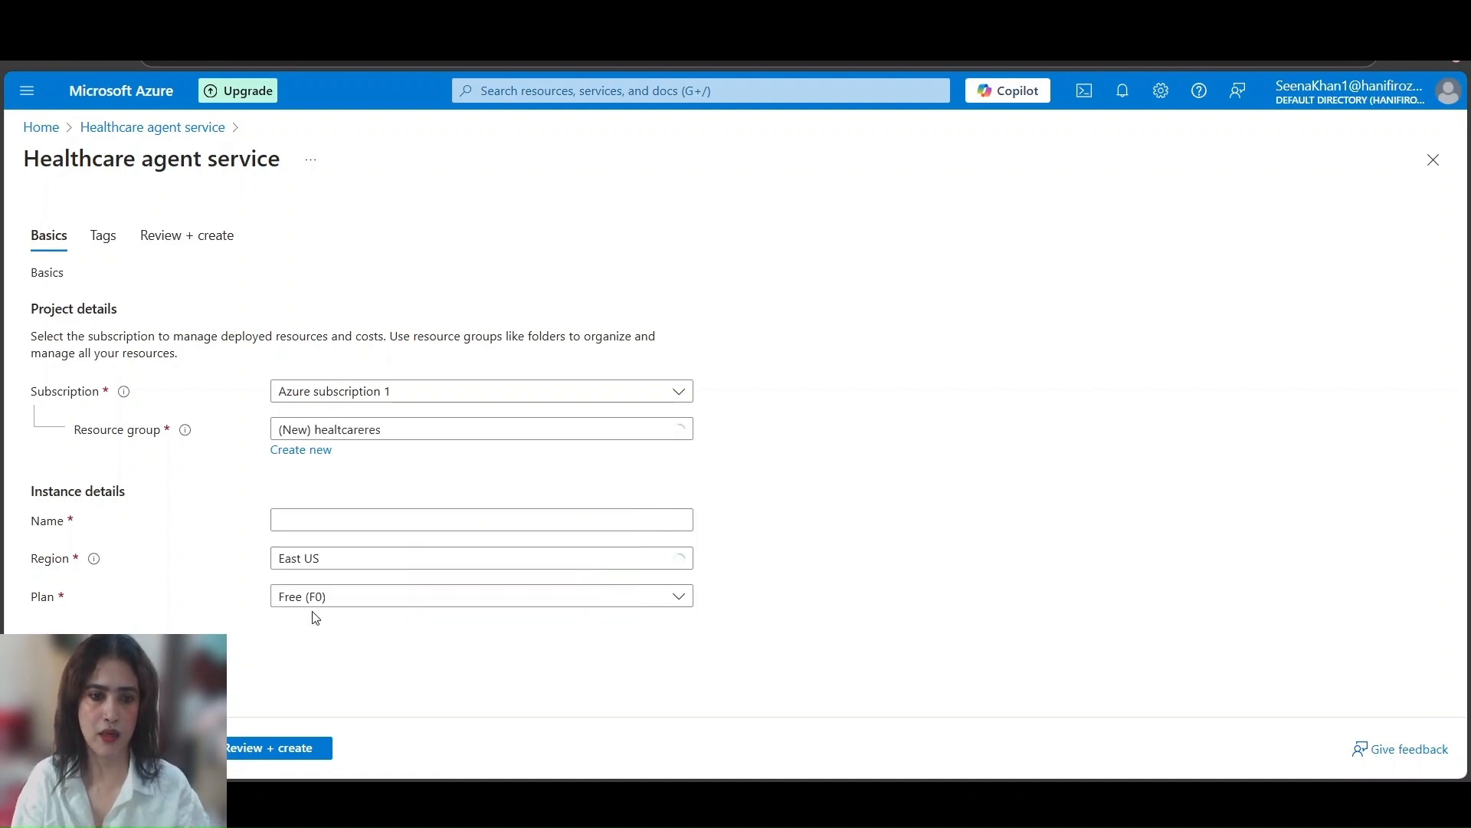
Name the instance ai-medical-agent and choose the Agent (C1) plan
{"action": "left_click", "coordinate": [293, 518]}
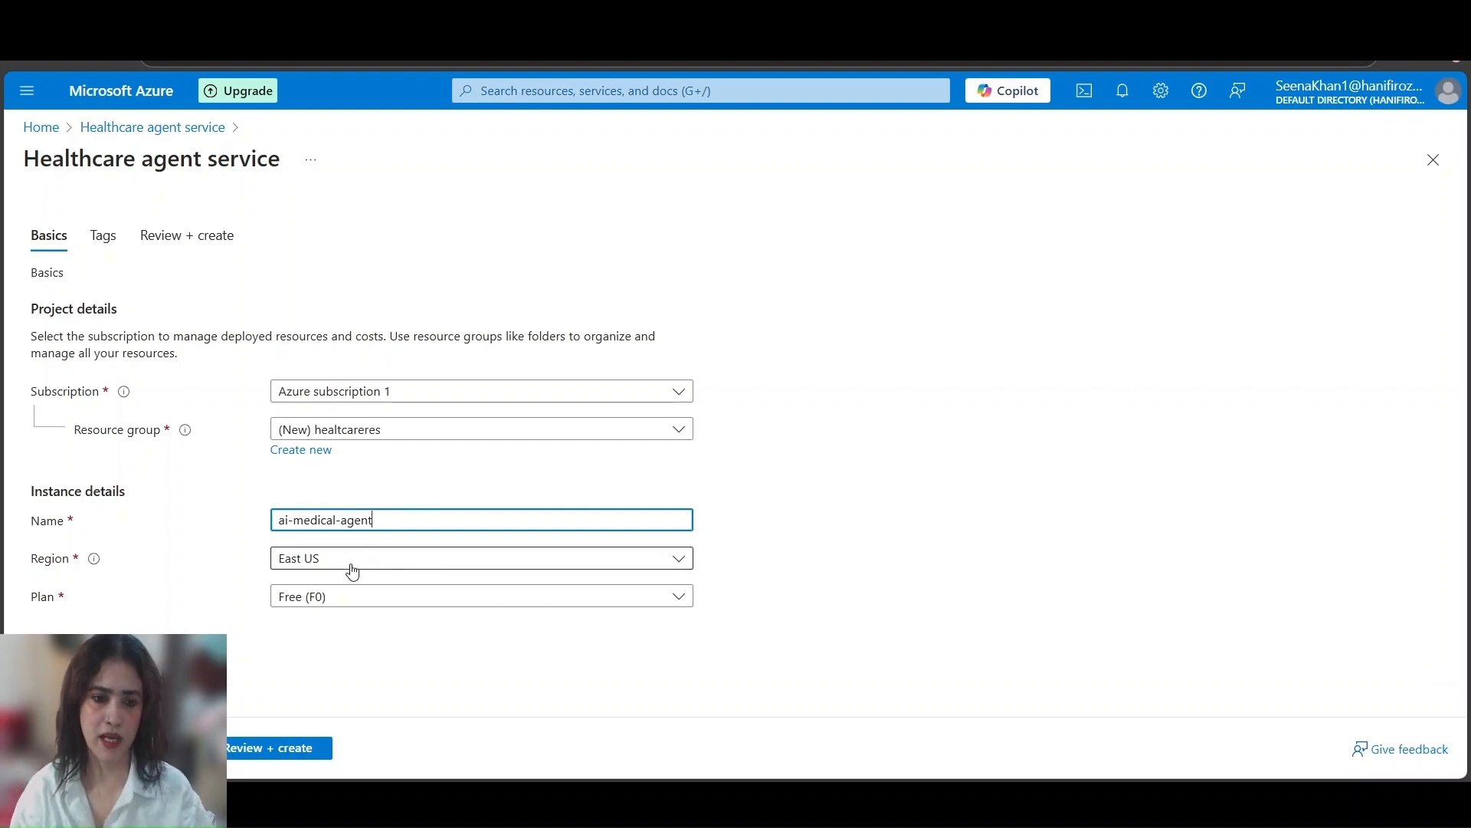
{"action": "left_click", "coordinate": [498, 605]}
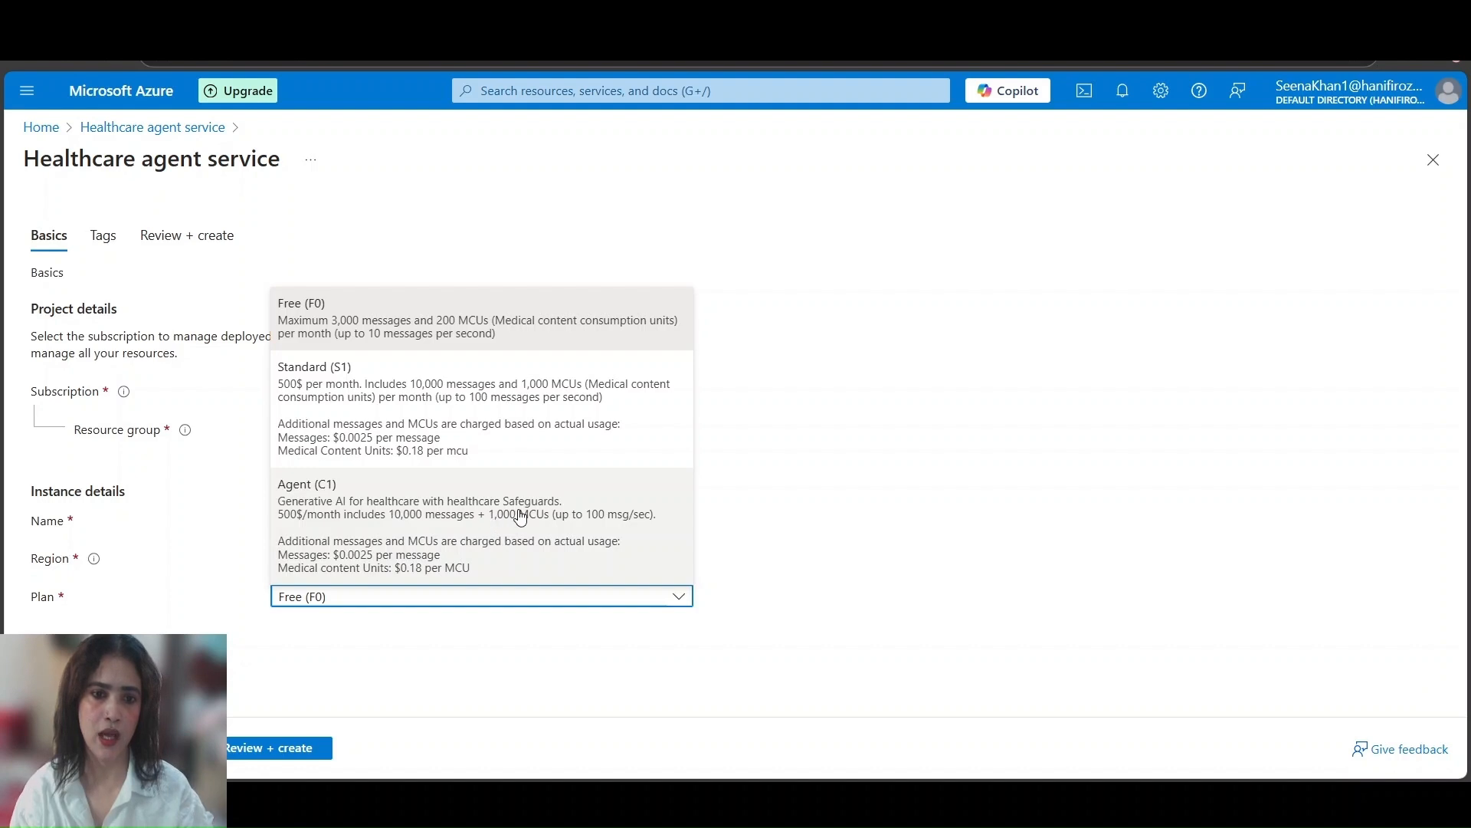
{"action": "left_click", "coordinate": [347, 502]}
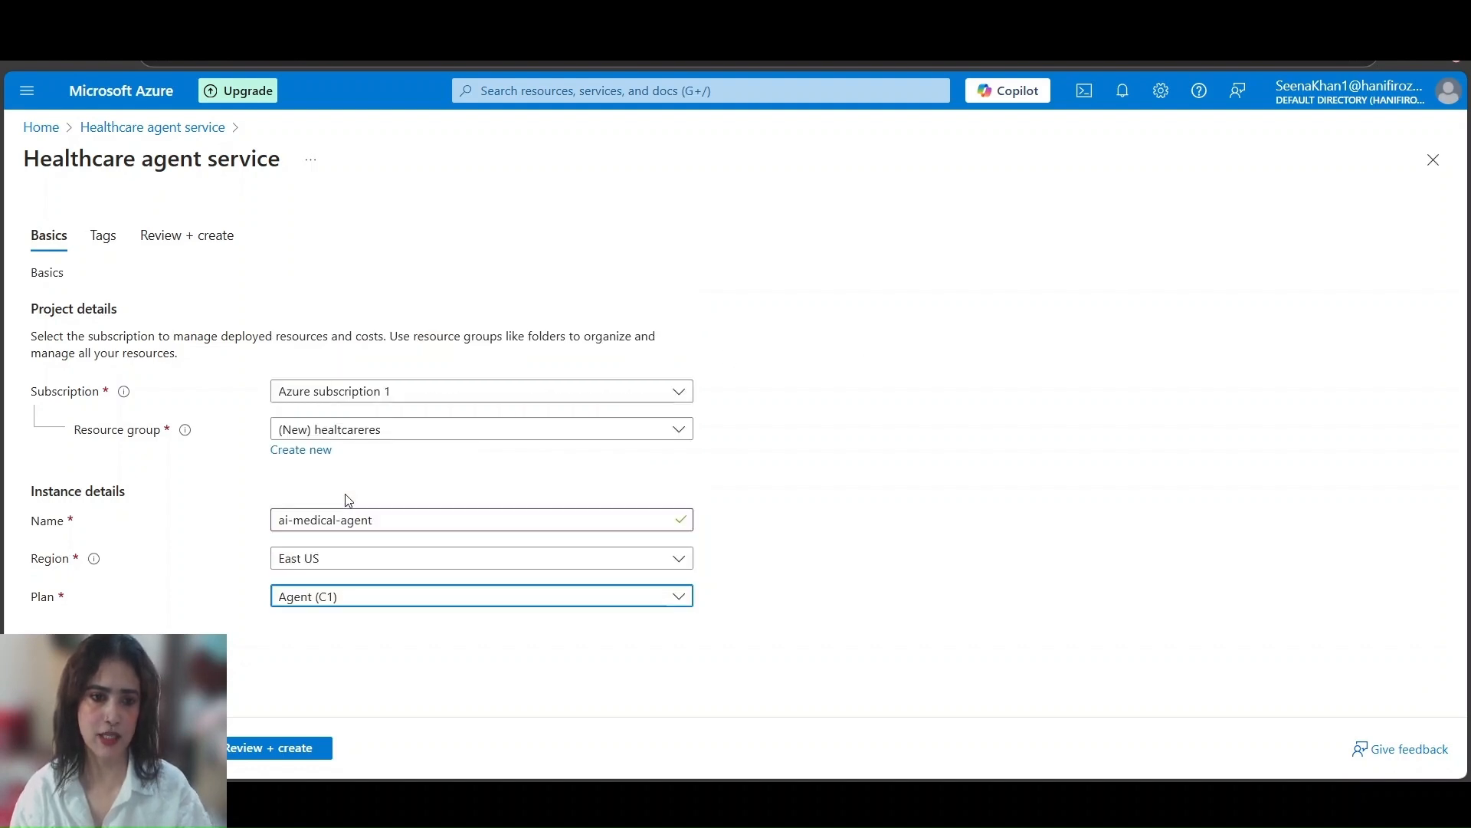
Add a User tag with the user's first name as its value, applied to the Healthcare agent service and resource group
{"action": "left_click", "coordinate": [105, 236]}
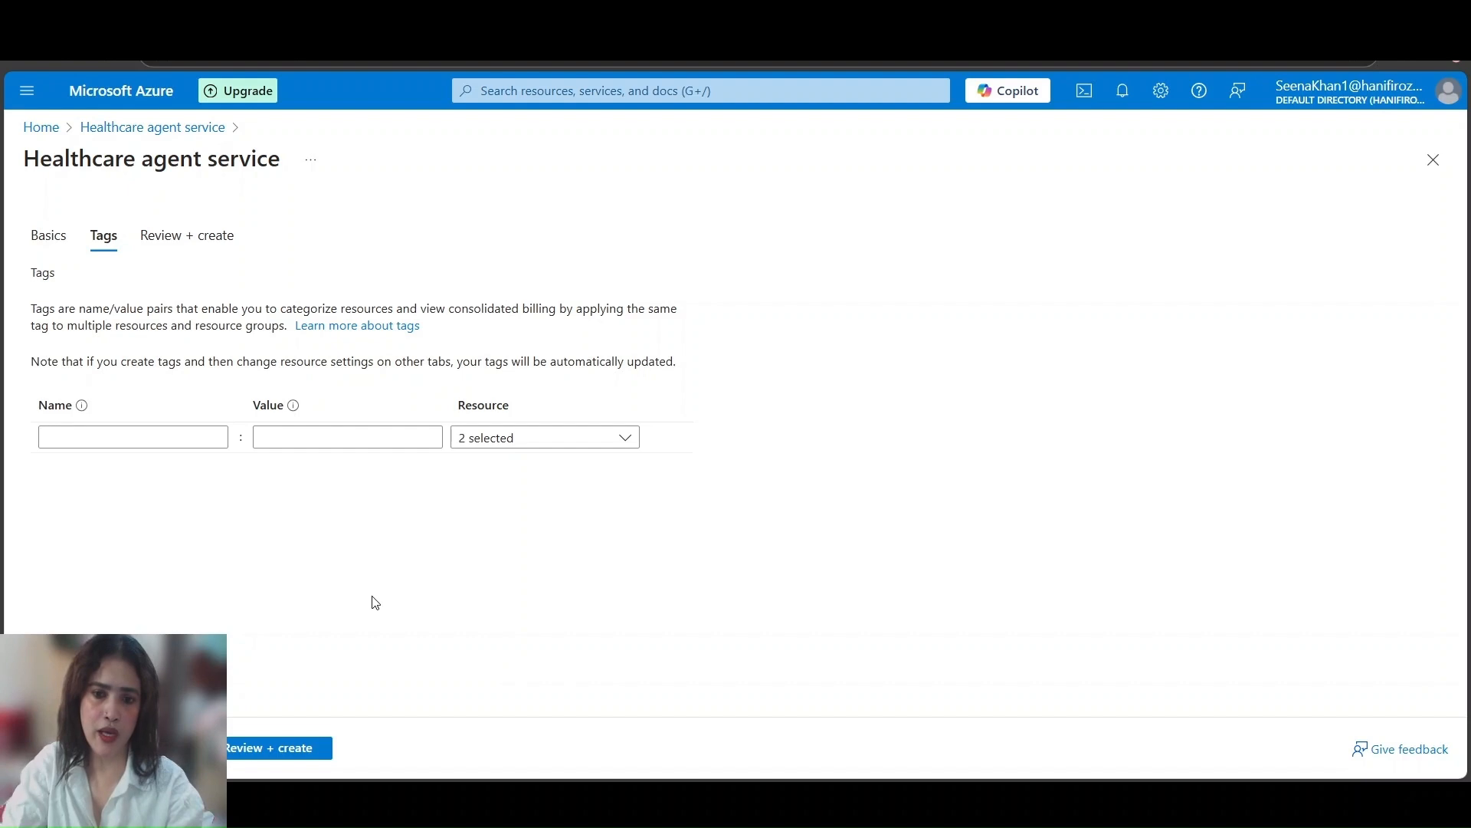
{"action": "left_click", "coordinate": [85, 437]}
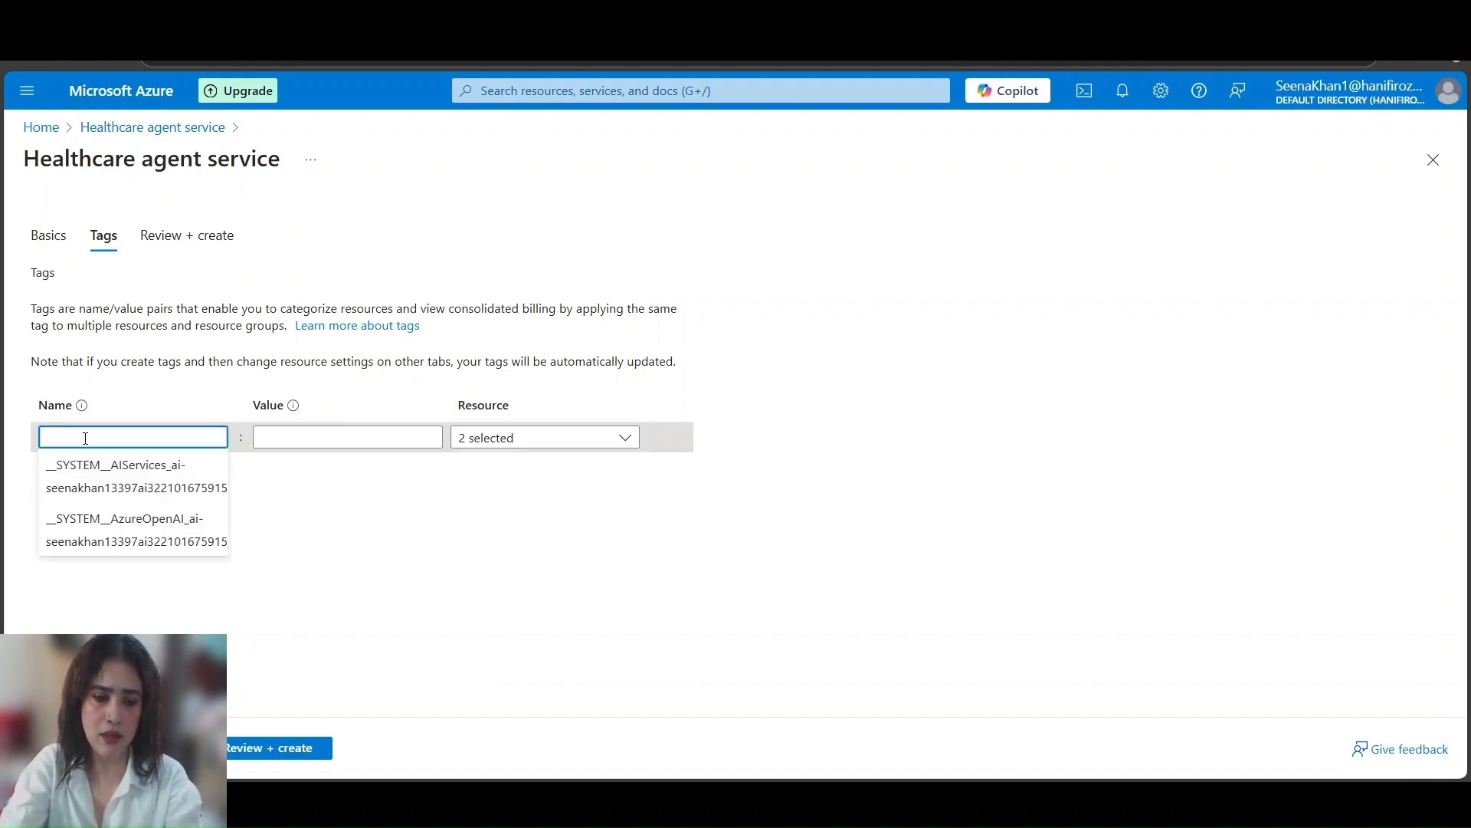
{"action": "type", "text": "User"}
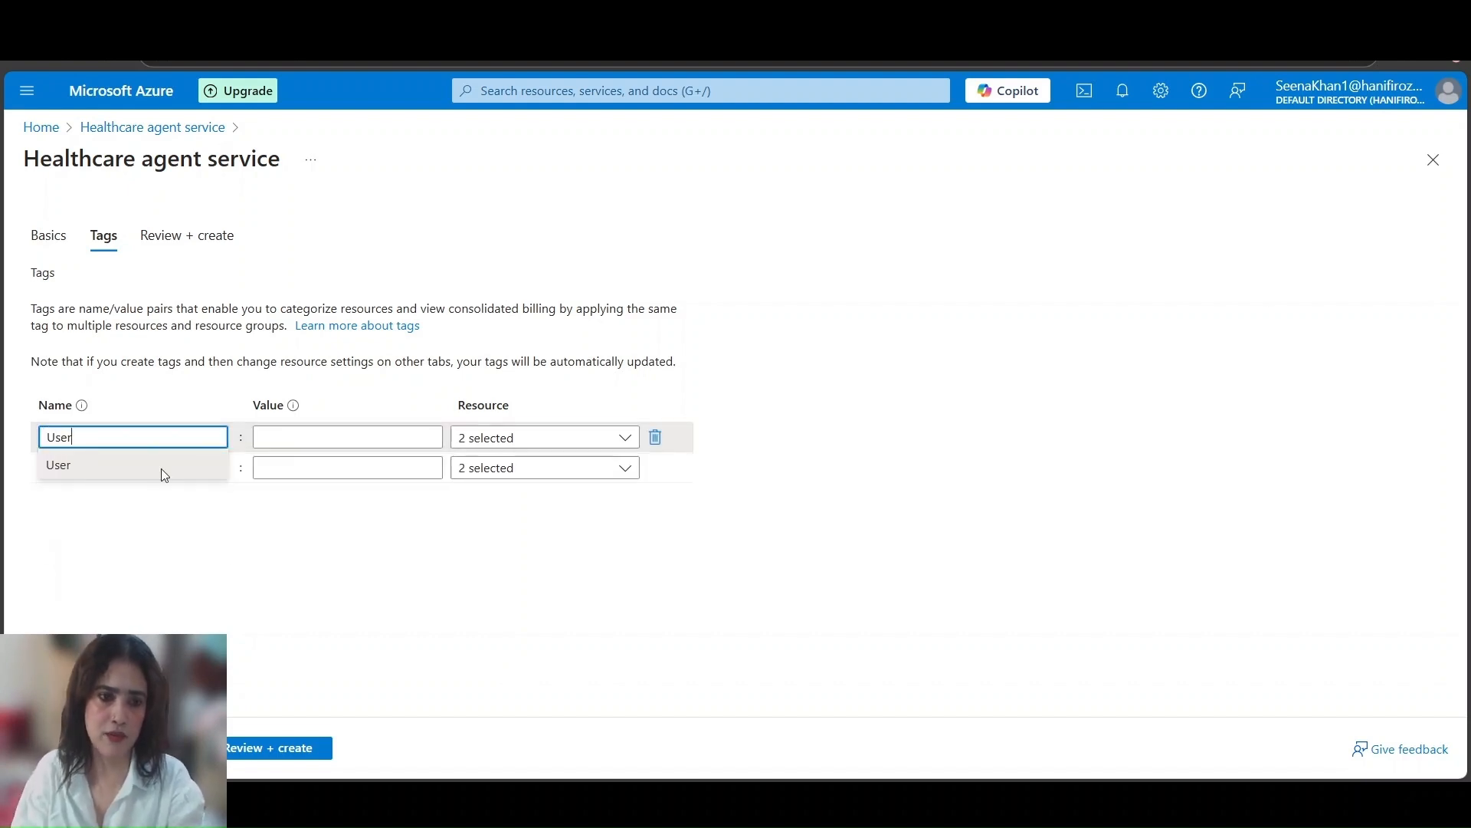
{"action": "left_click", "coordinate": [312, 434]}
{"action": "type", "text": "Seena"}
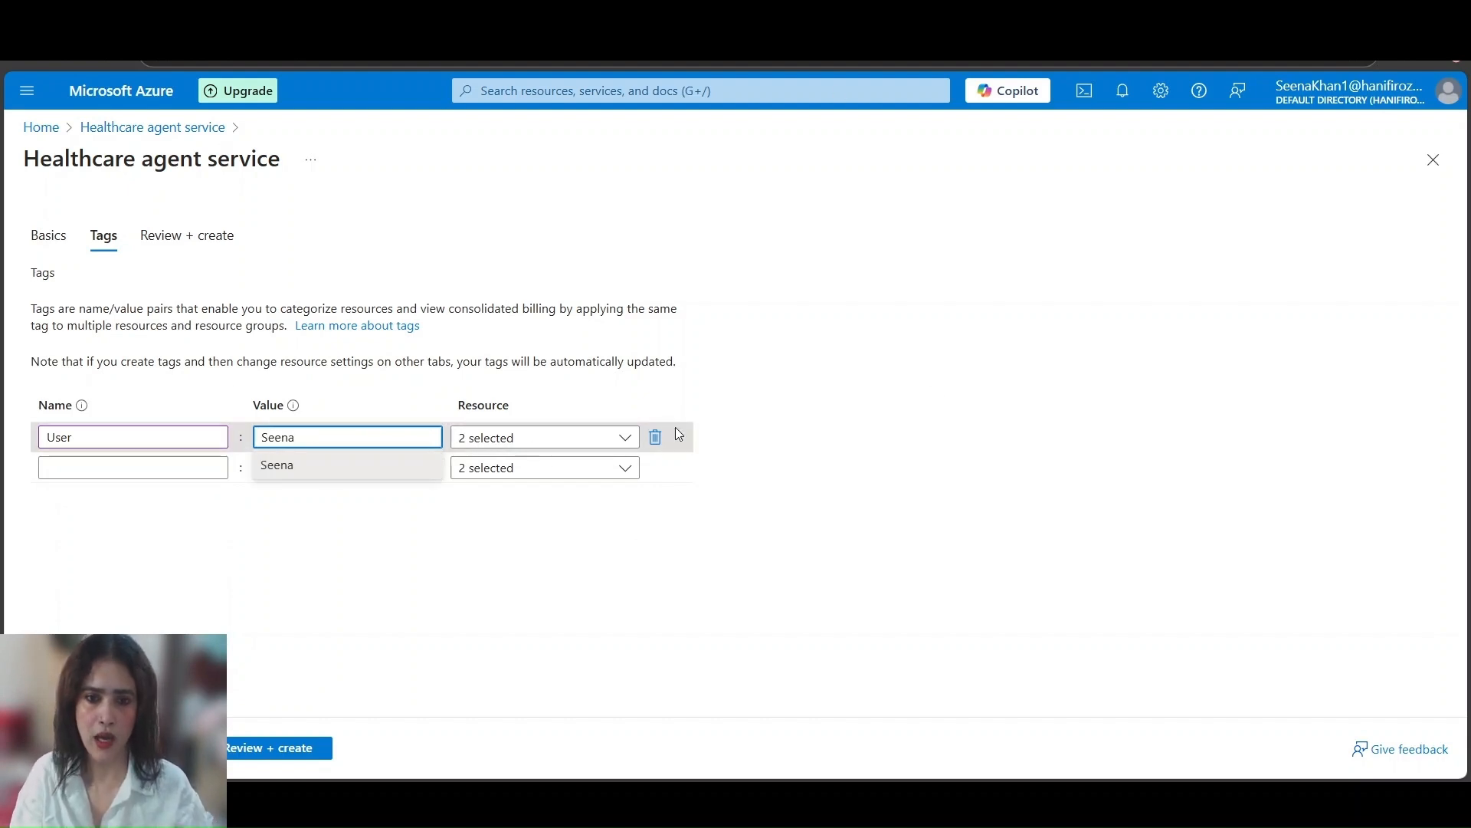
{"action": "left_click", "coordinate": [630, 438]}
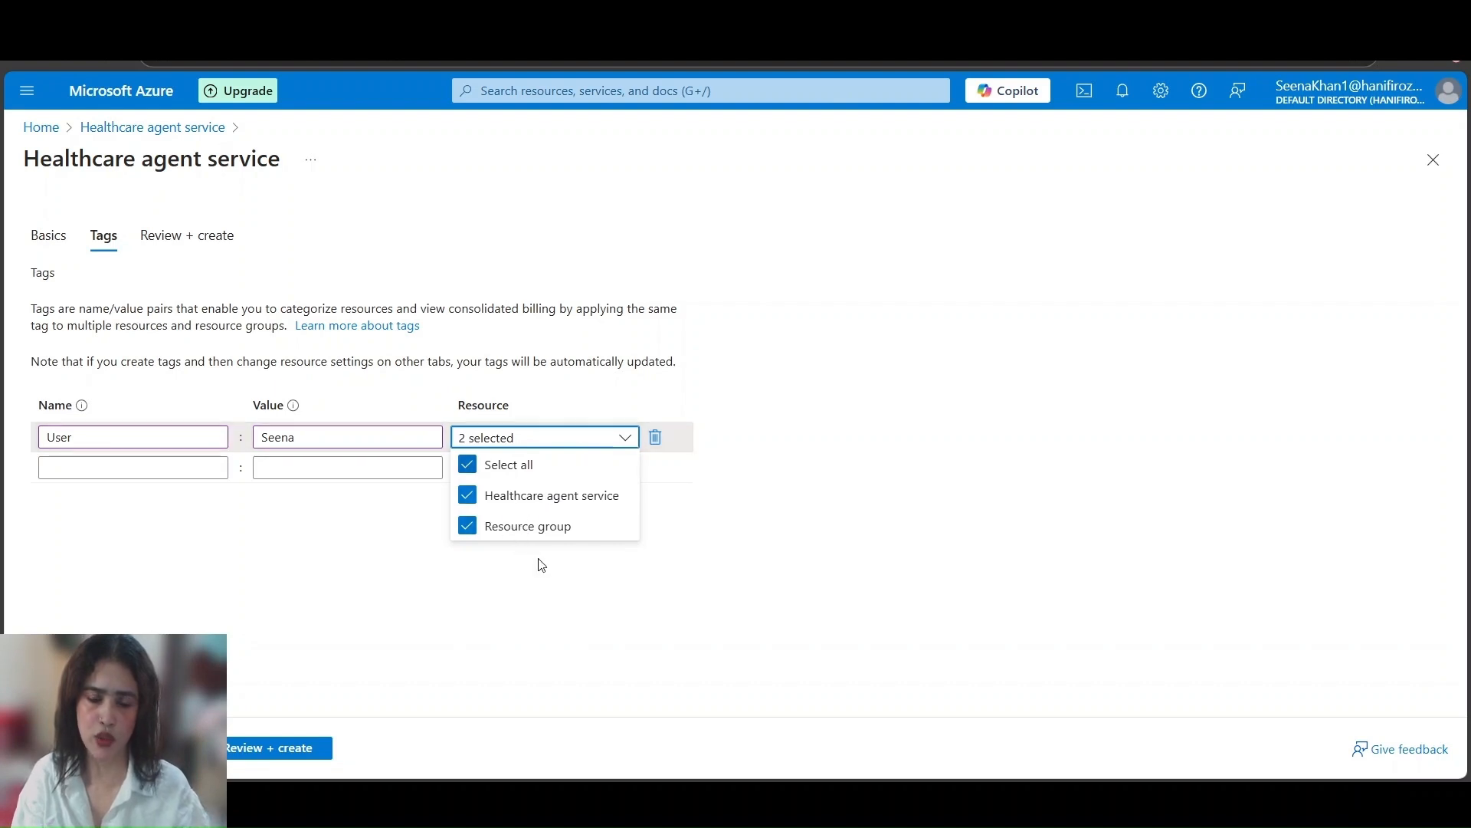
{"action": "left_click", "coordinate": [728, 552]}
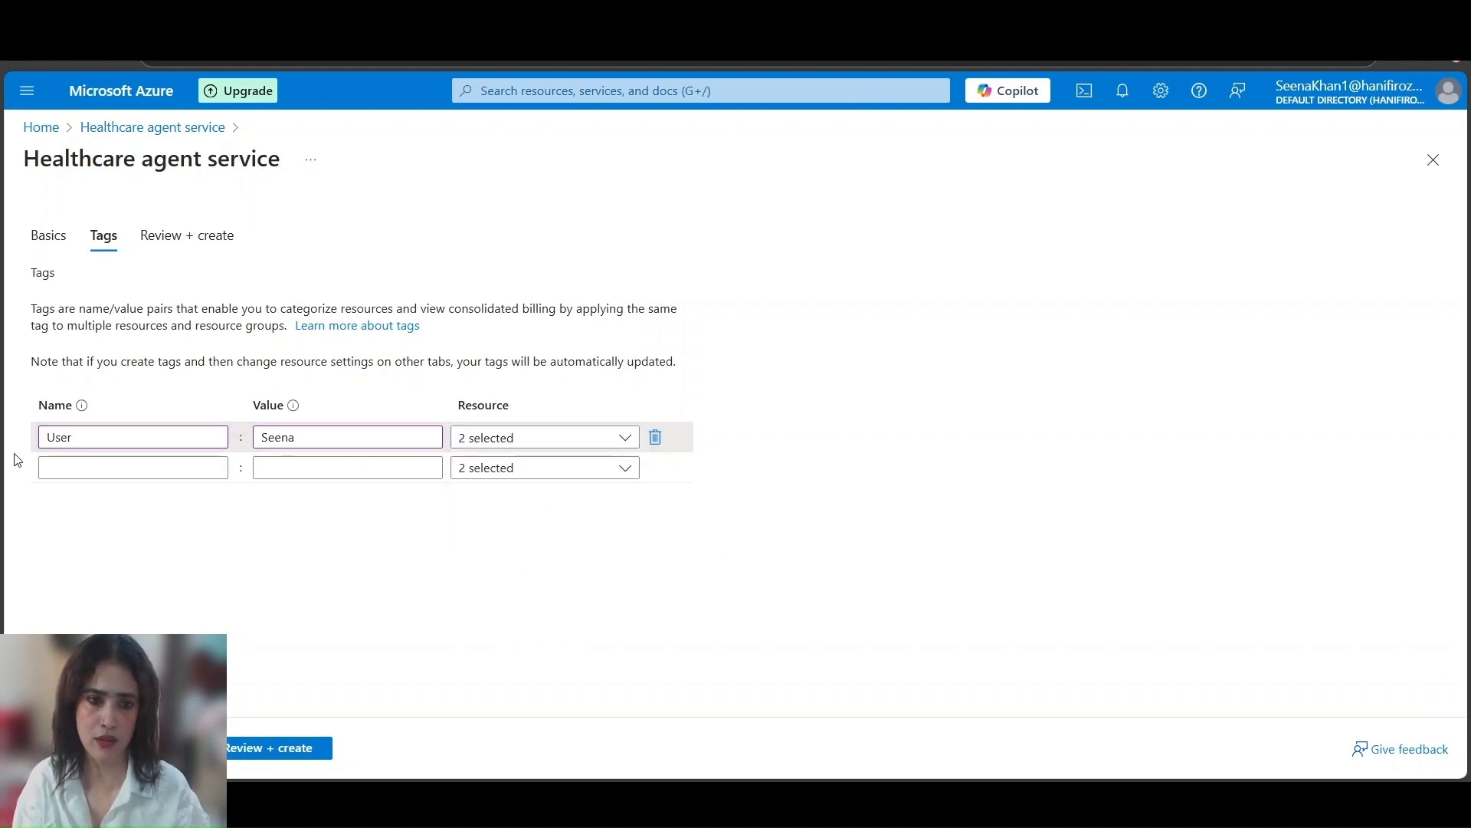
Add a second tag named Department with the value Health, applied to both resources
{"action": "left_click", "coordinate": [145, 467]}
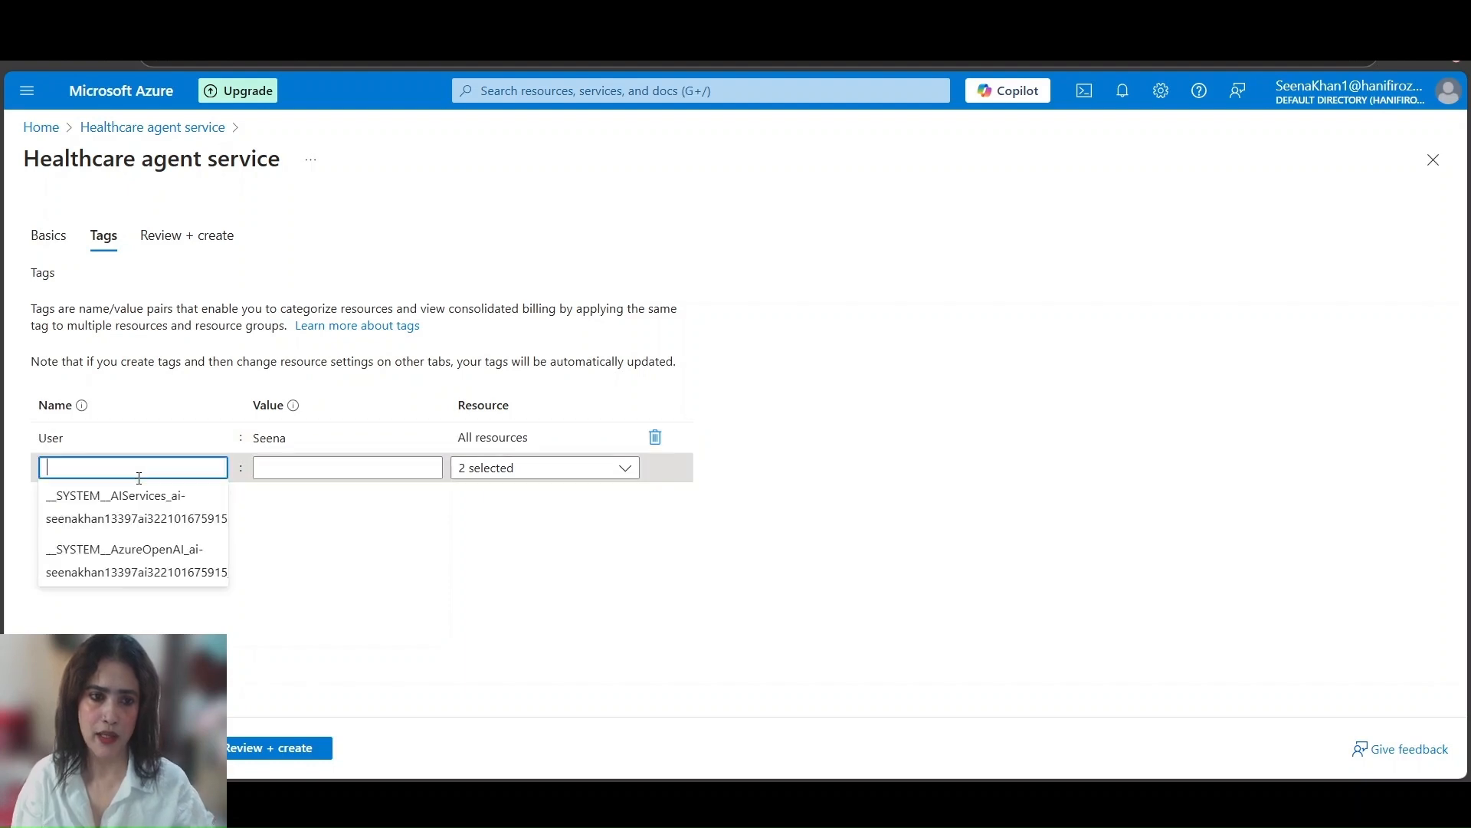
{"action": "type", "text": "Department"}
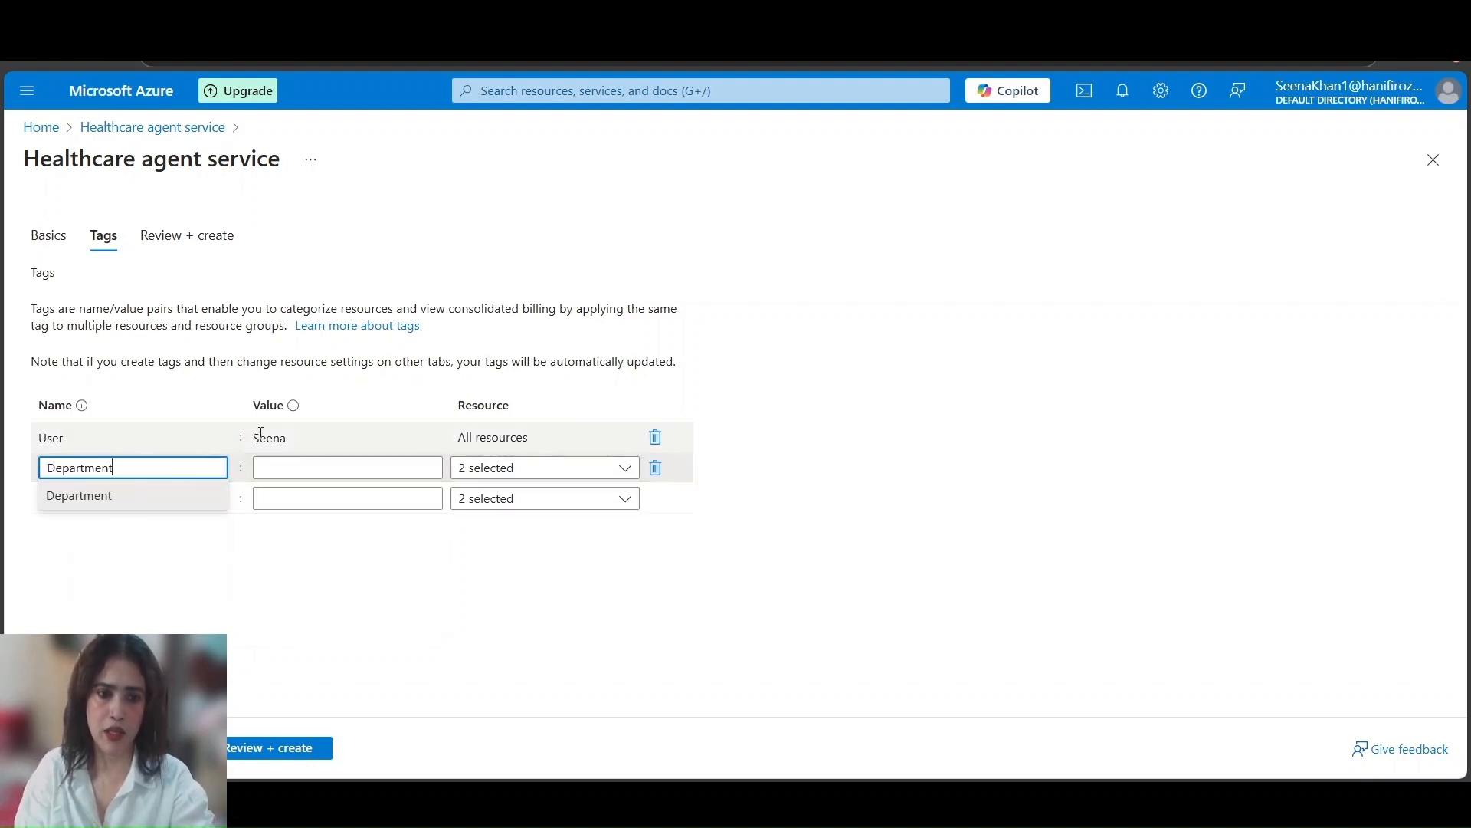
{"action": "left_click", "coordinate": [295, 469]}
{"action": "type", "text": "Health"}
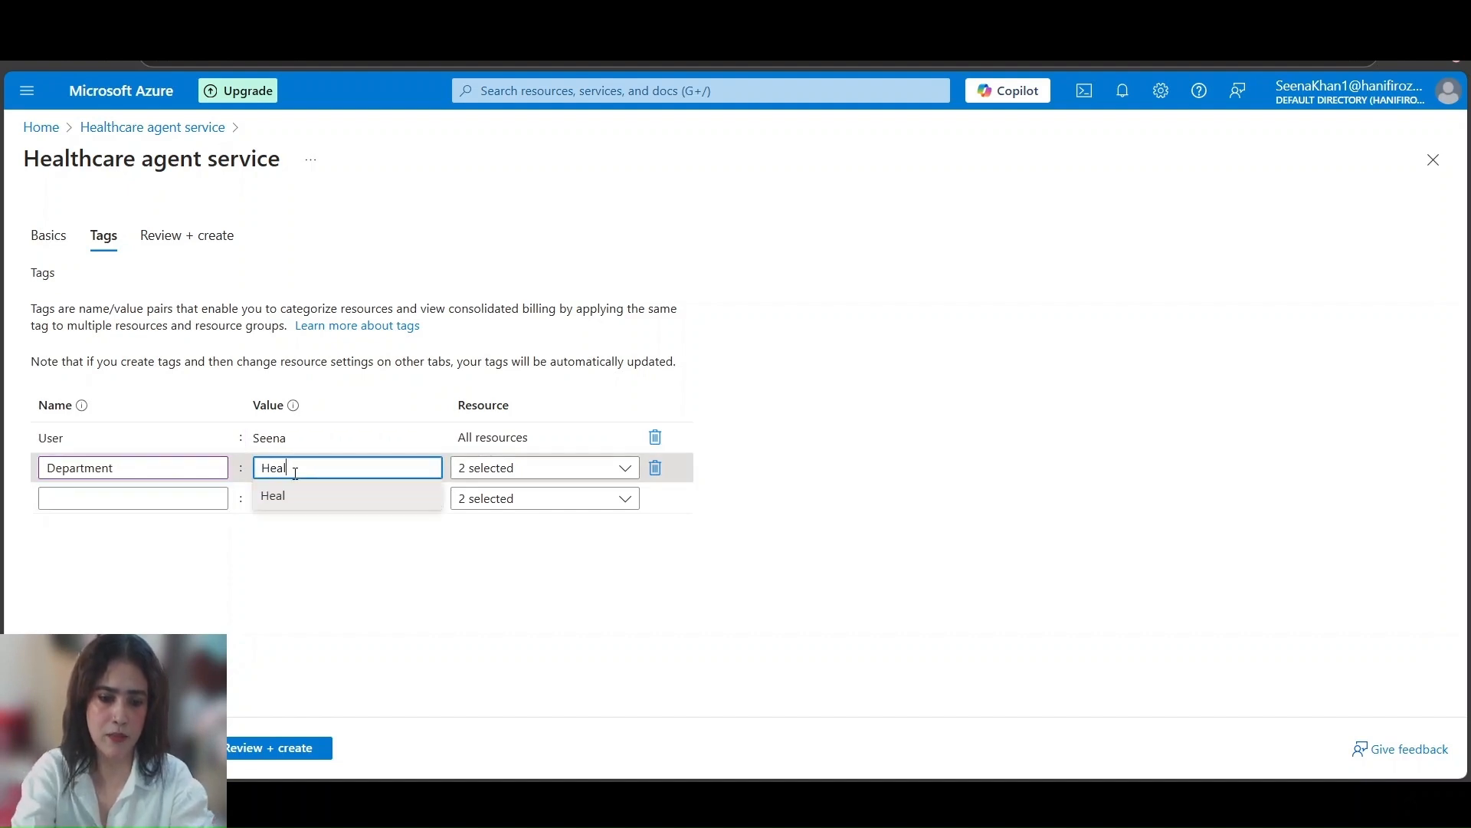
{"action": "left_click", "coordinate": [623, 469]}
{"action": "left_click", "coordinate": [789, 635]}
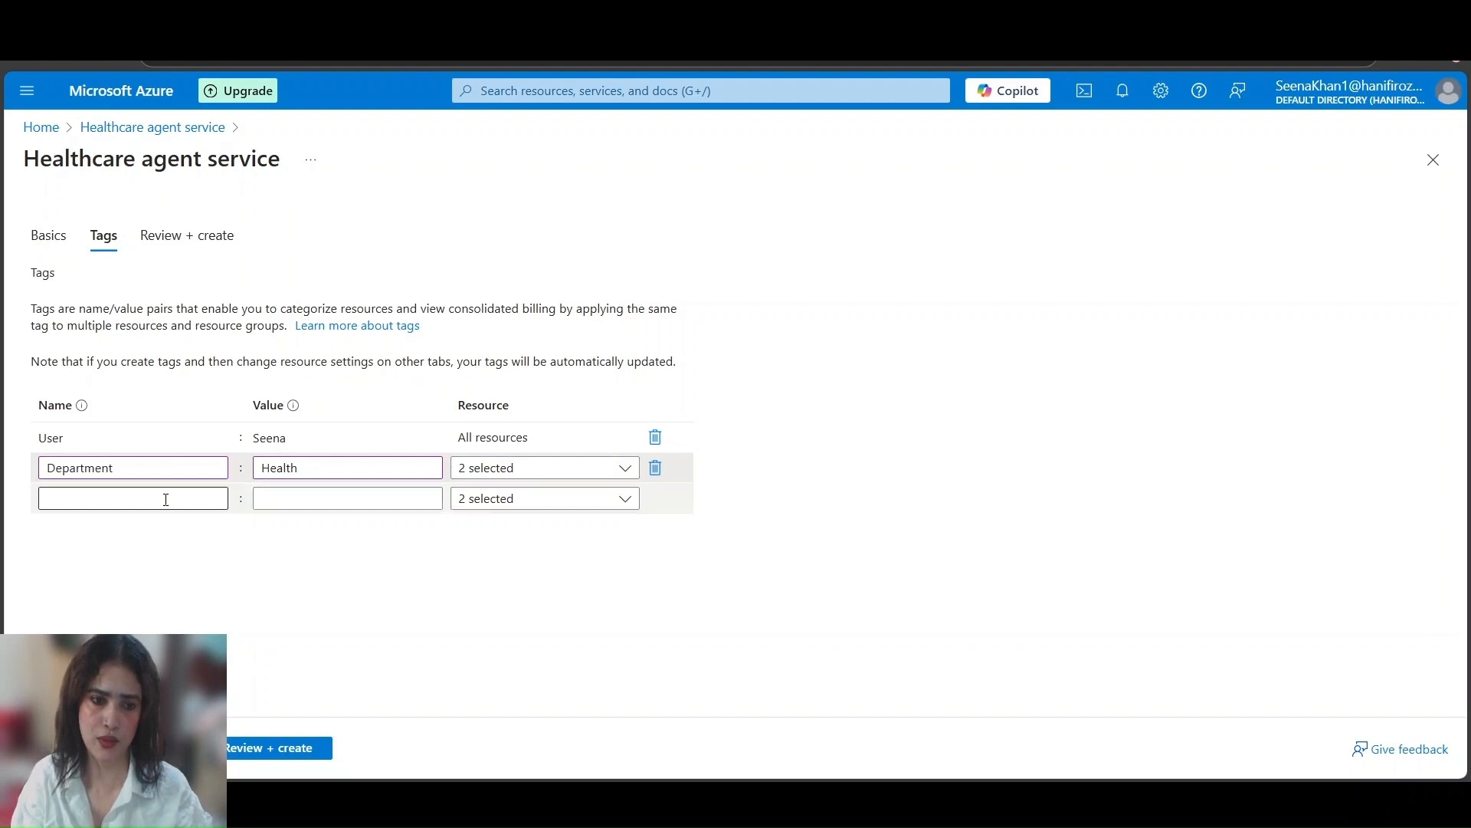
Add a third tag named Projects with the value ProjHealth, applied to both resources
{"action": "left_click", "coordinate": [133, 498]}
{"action": "type", "text": "P"}
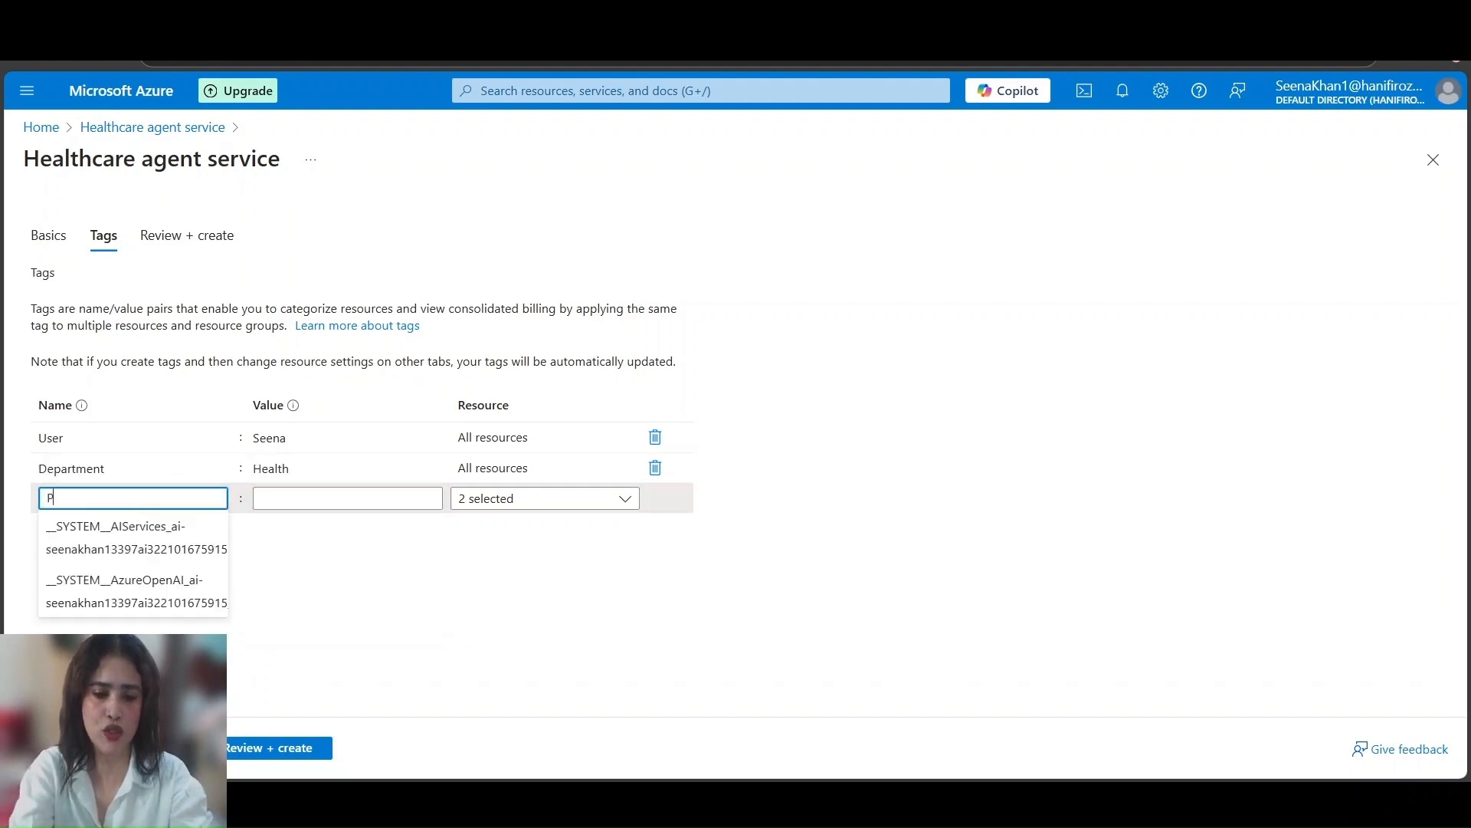
{"action": "type", "text": "rojects"}
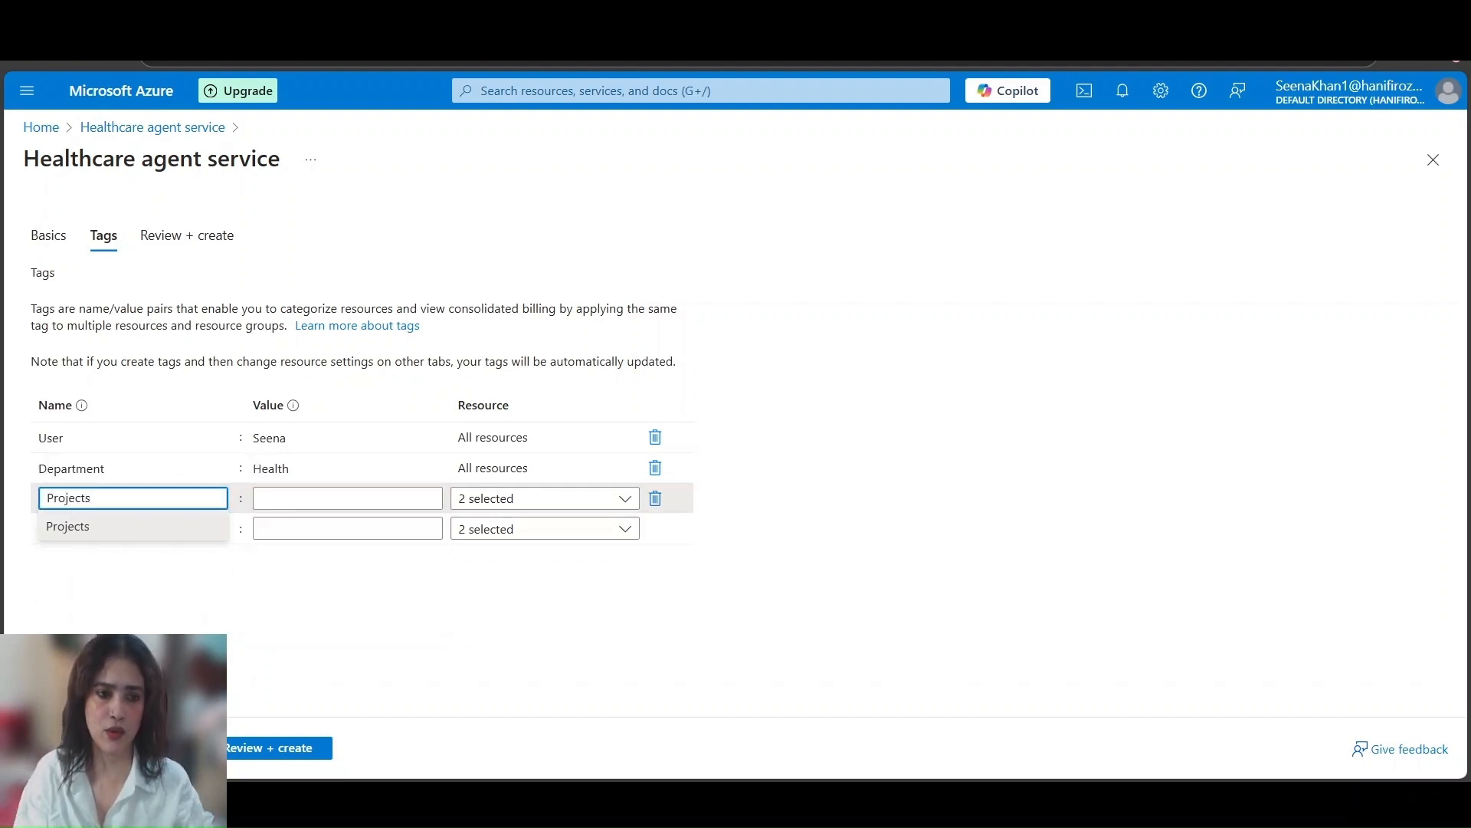
{"action": "left_click", "coordinate": [322, 498]}
{"action": "type", "text": "P"}
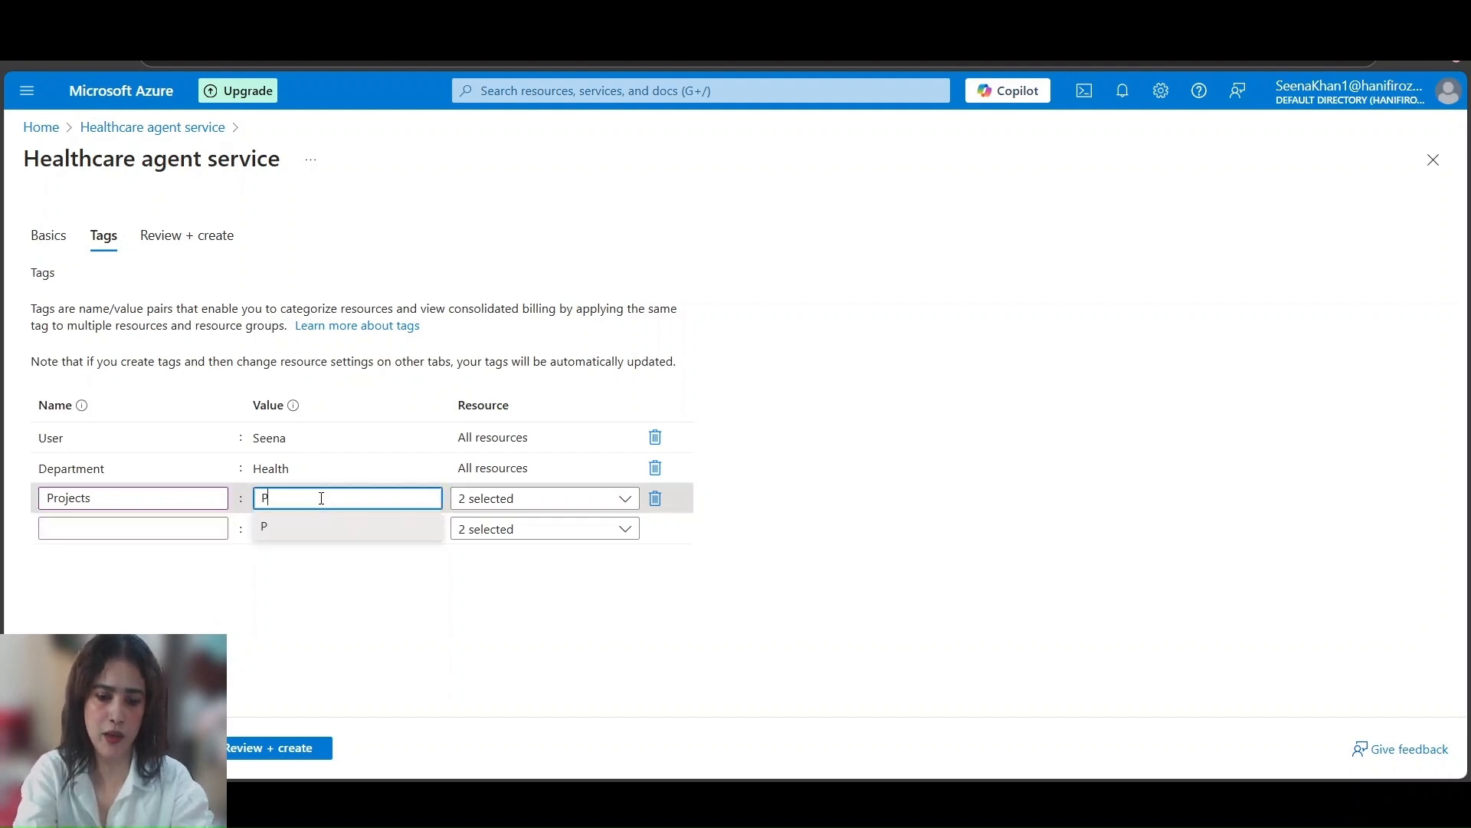
{"action": "type", "text": "rojHealth"}
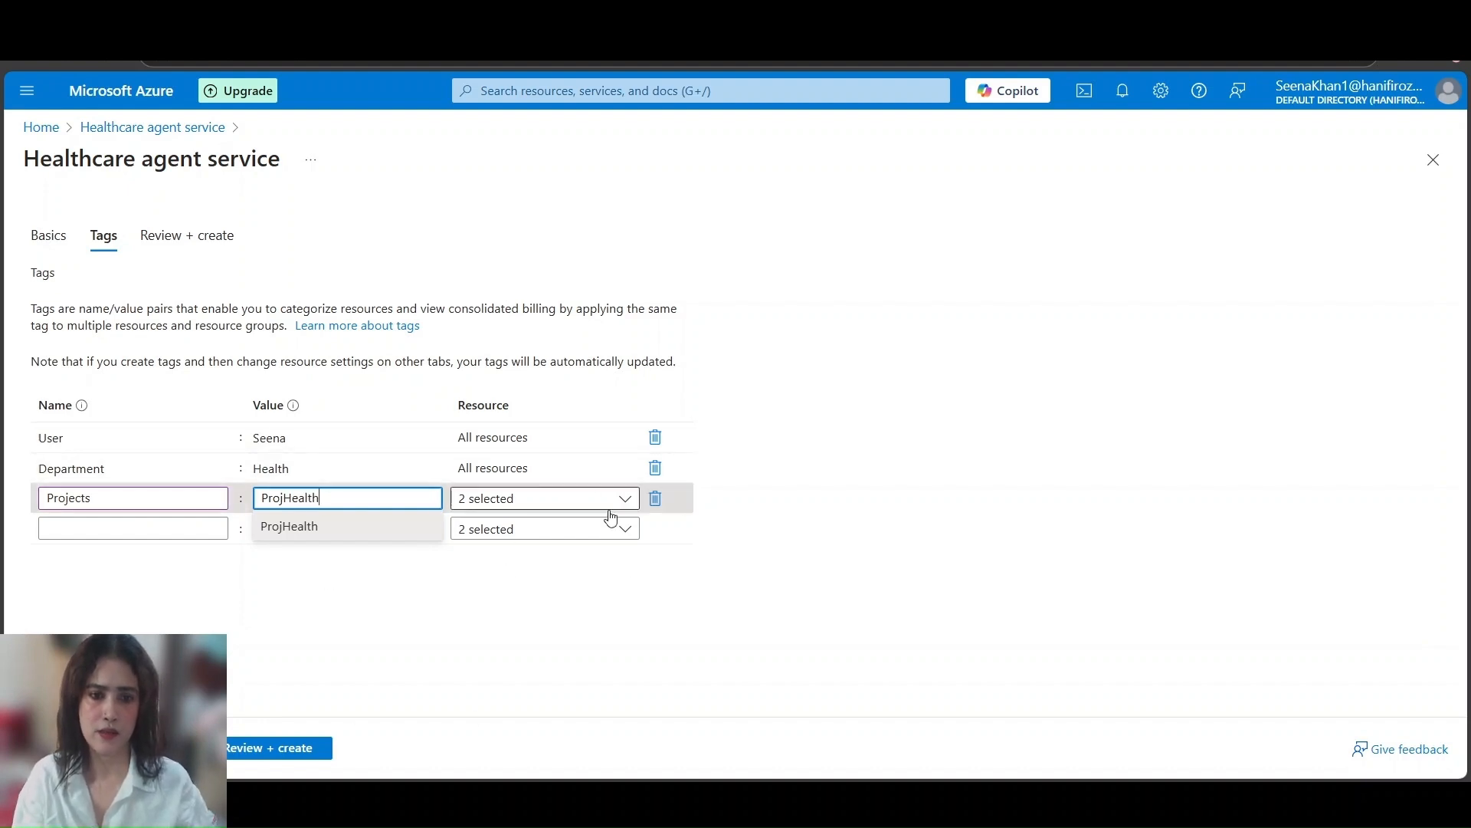
{"action": "left_click", "coordinate": [693, 707]}
{"action": "left_click", "coordinate": [626, 498]}
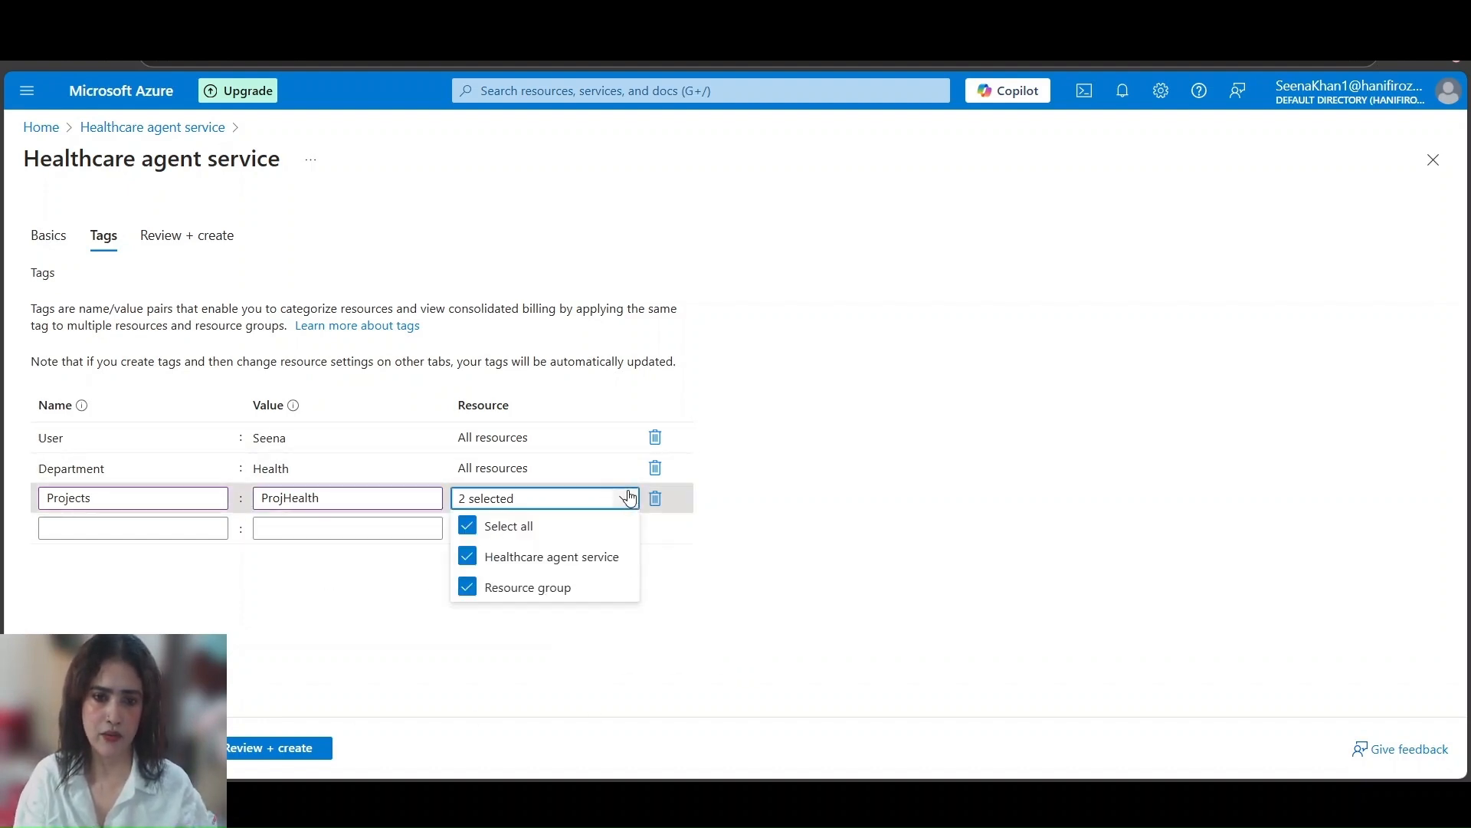
{"action": "left_click", "coordinate": [674, 532]}
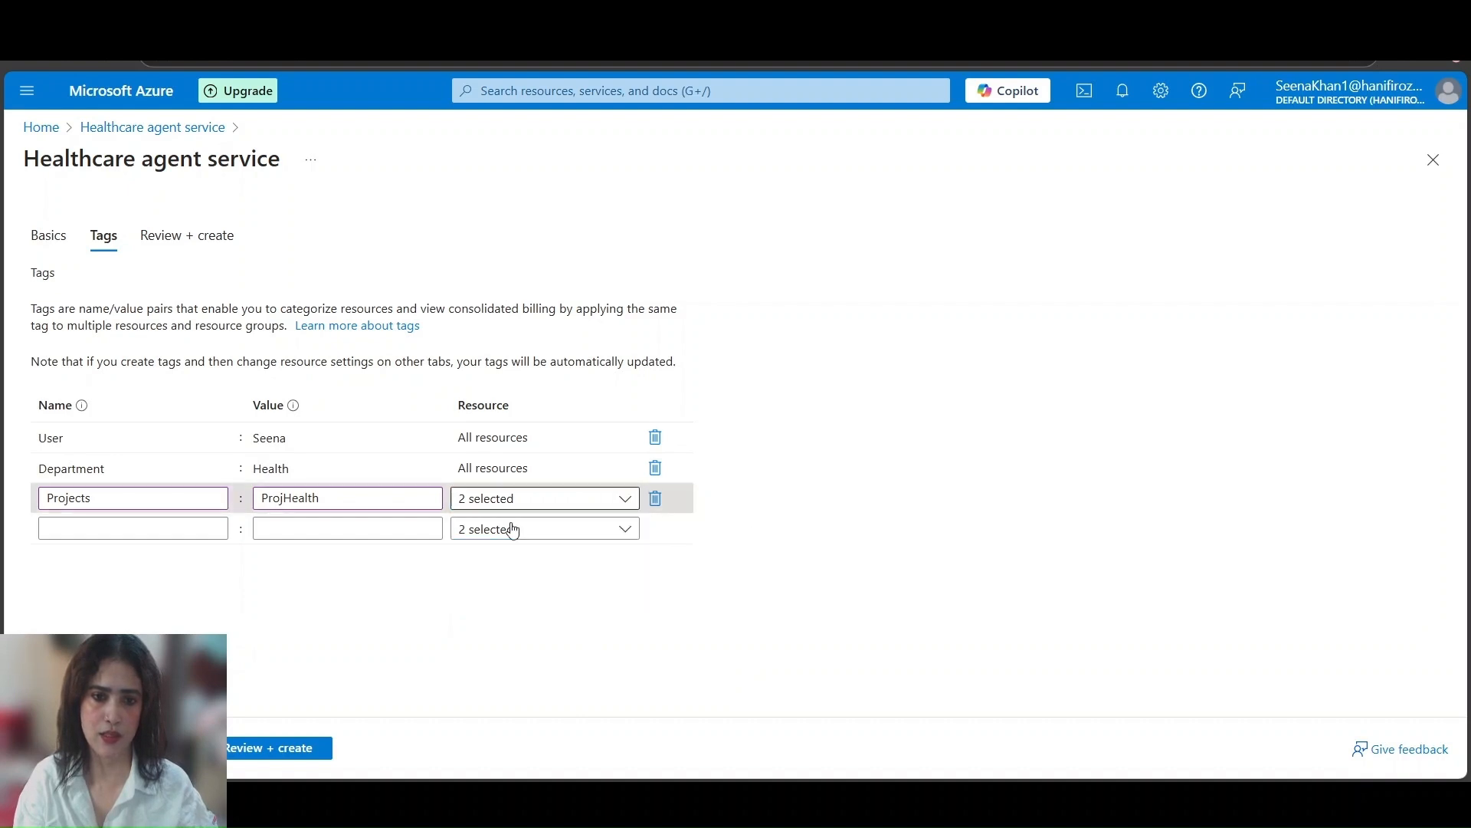
{"action": "left_click", "coordinate": [622, 500]}
{"action": "left_click", "coordinate": [590, 499]}
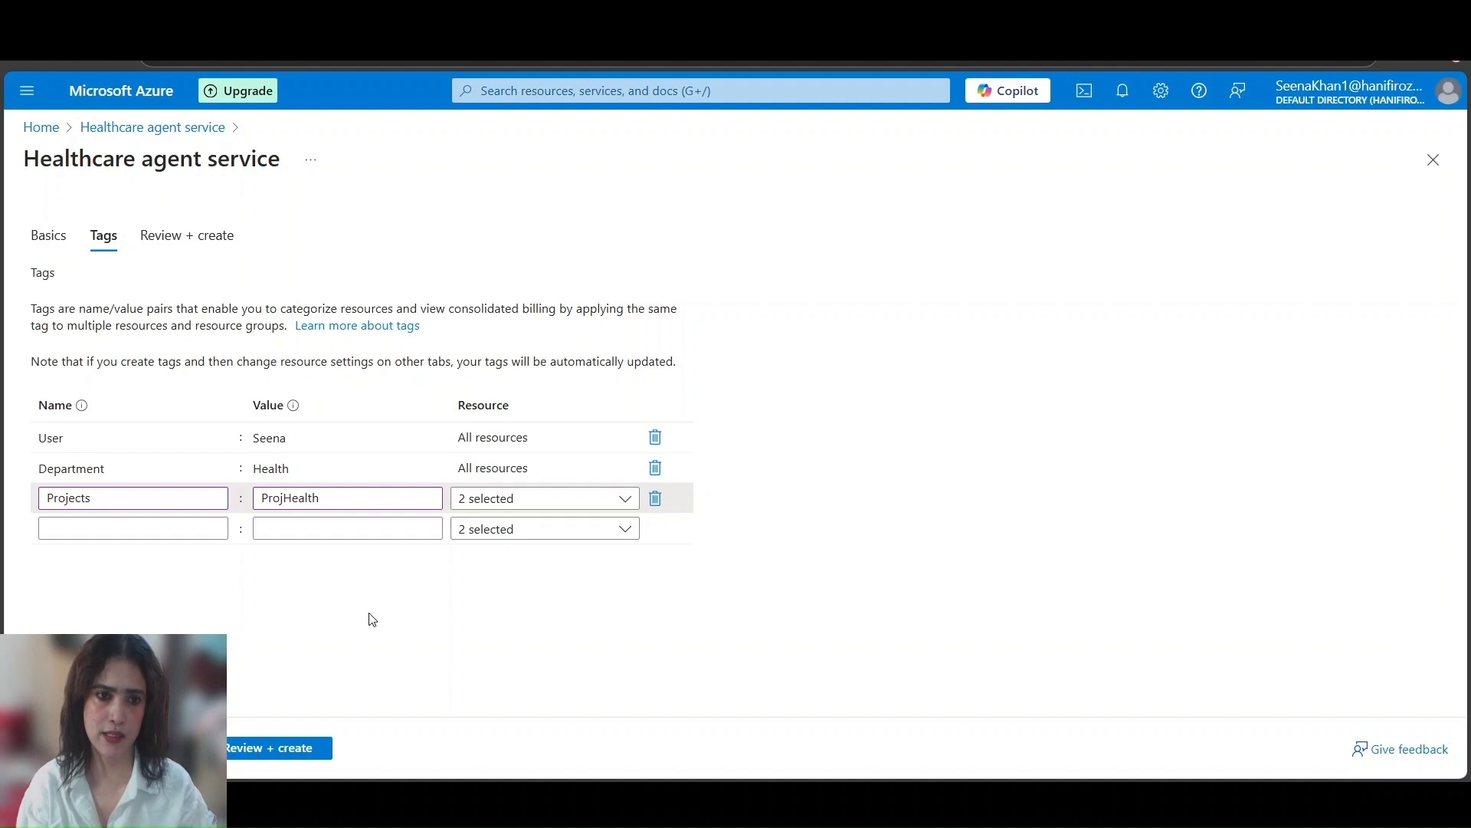
Delete the User, Department and Projects tags from the new instance
{"action": "left_click", "coordinate": [655, 437]}
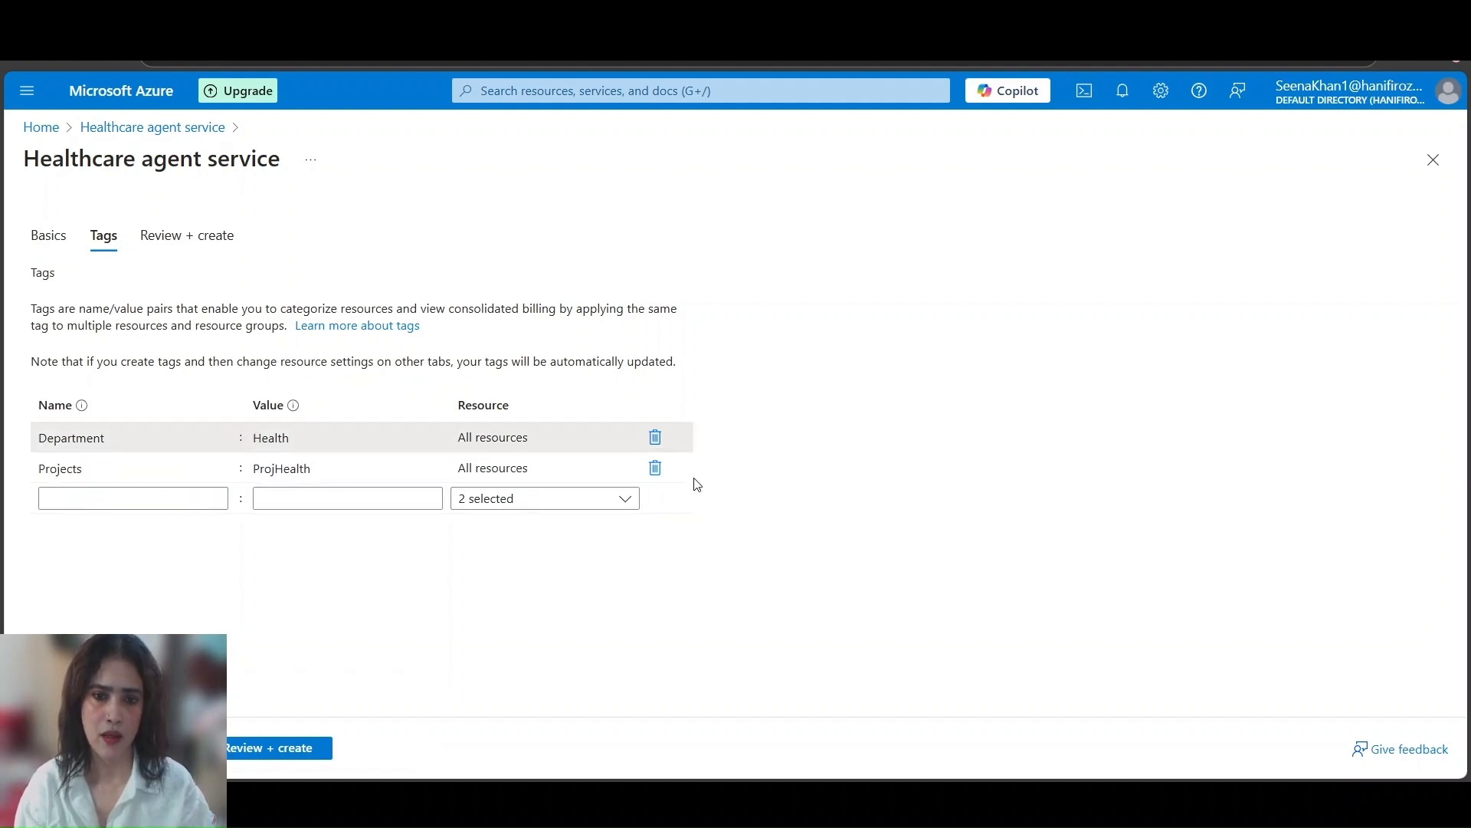
{"action": "left_click", "coordinate": [655, 437]}
{"action": "left_click", "coordinate": [655, 438]}
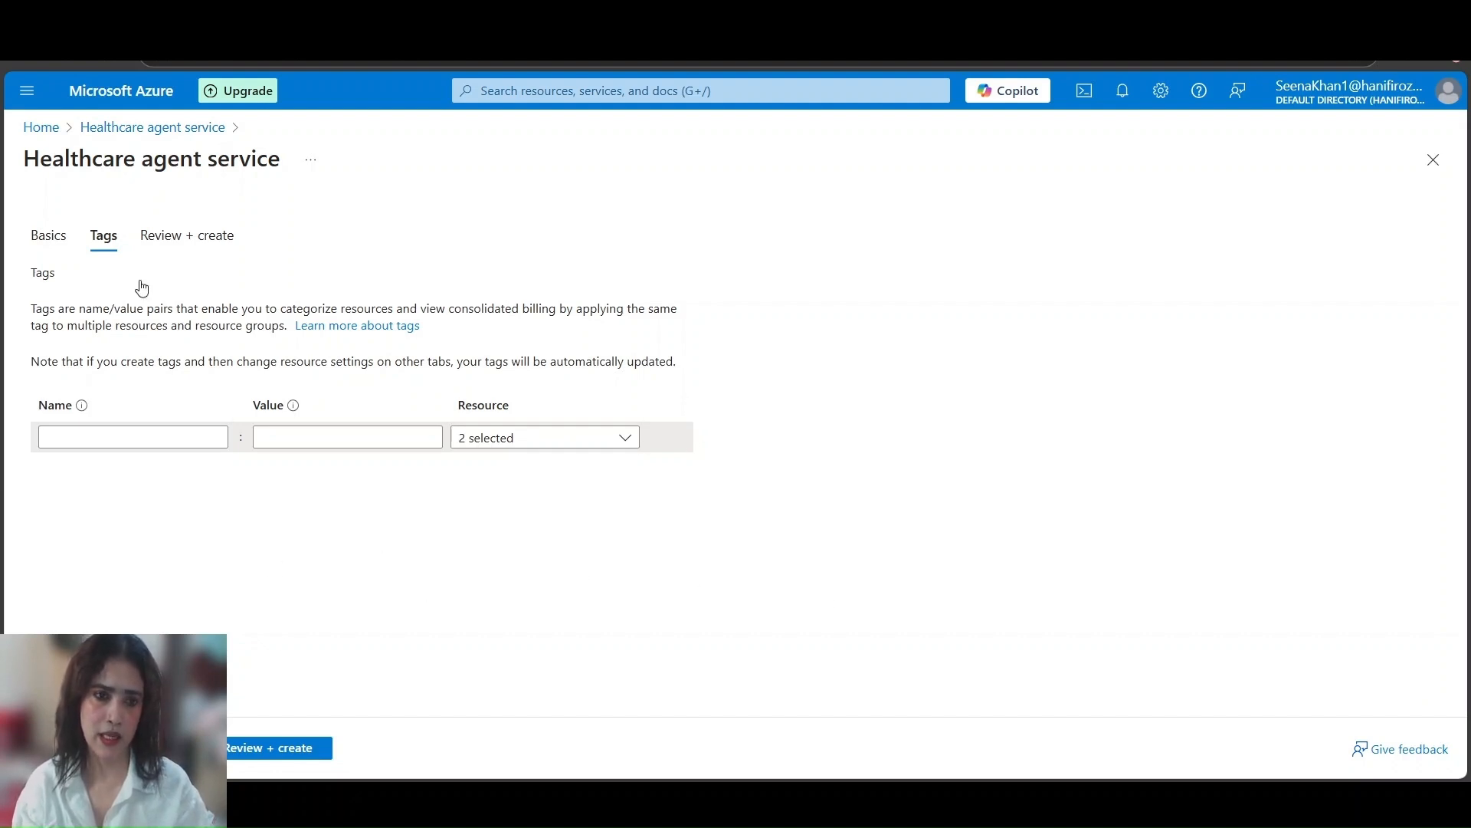
Proceed to the final review of the Healthcare agent service configuration
{"action": "left_click", "coordinate": [280, 748]}
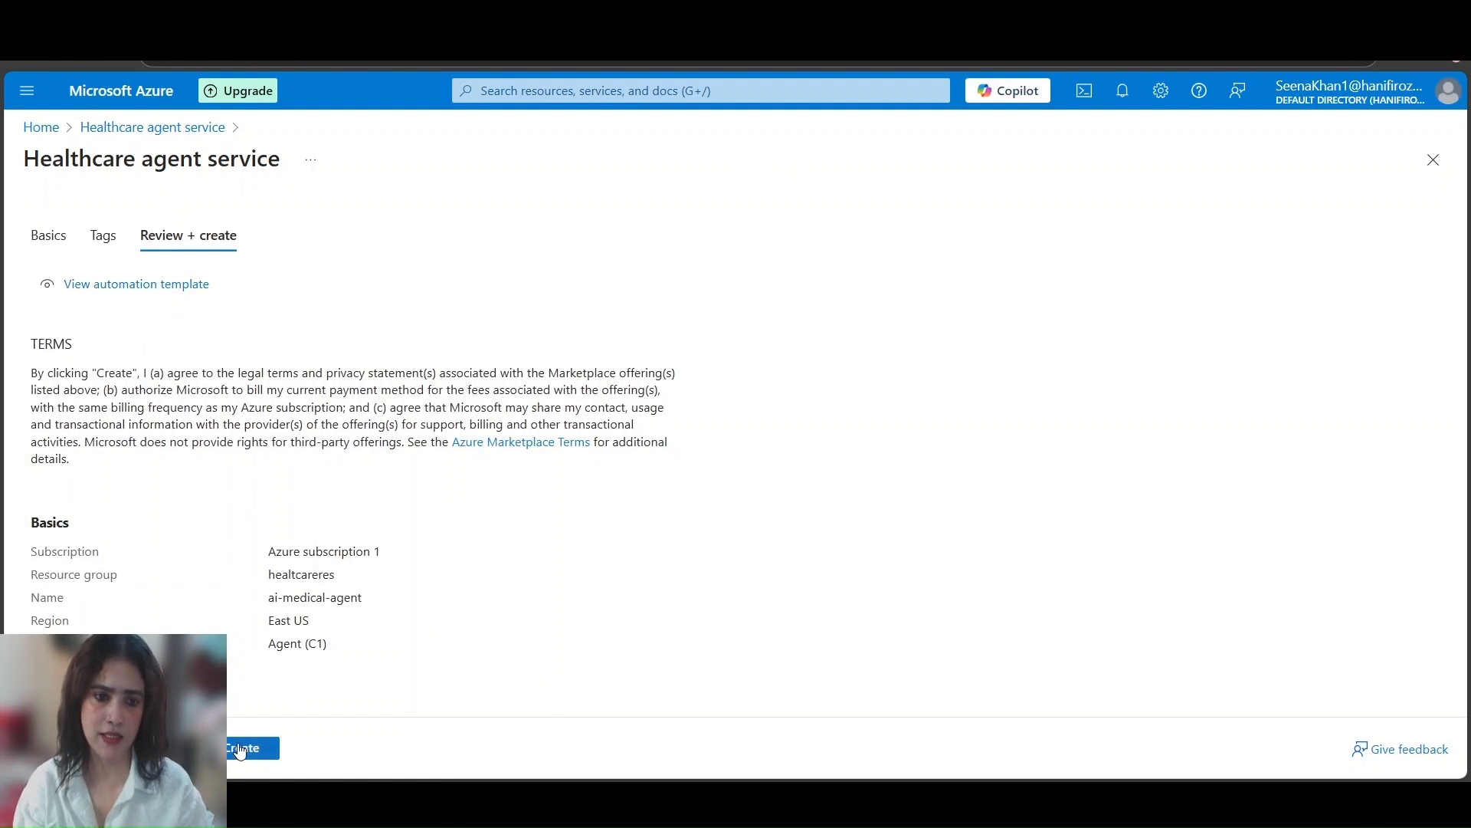
Create the ai-medical-agent Healthcare agent service instance, wait for its deployment to finish and open the deployed resource
{"action": "left_click", "coordinate": [242, 749]}
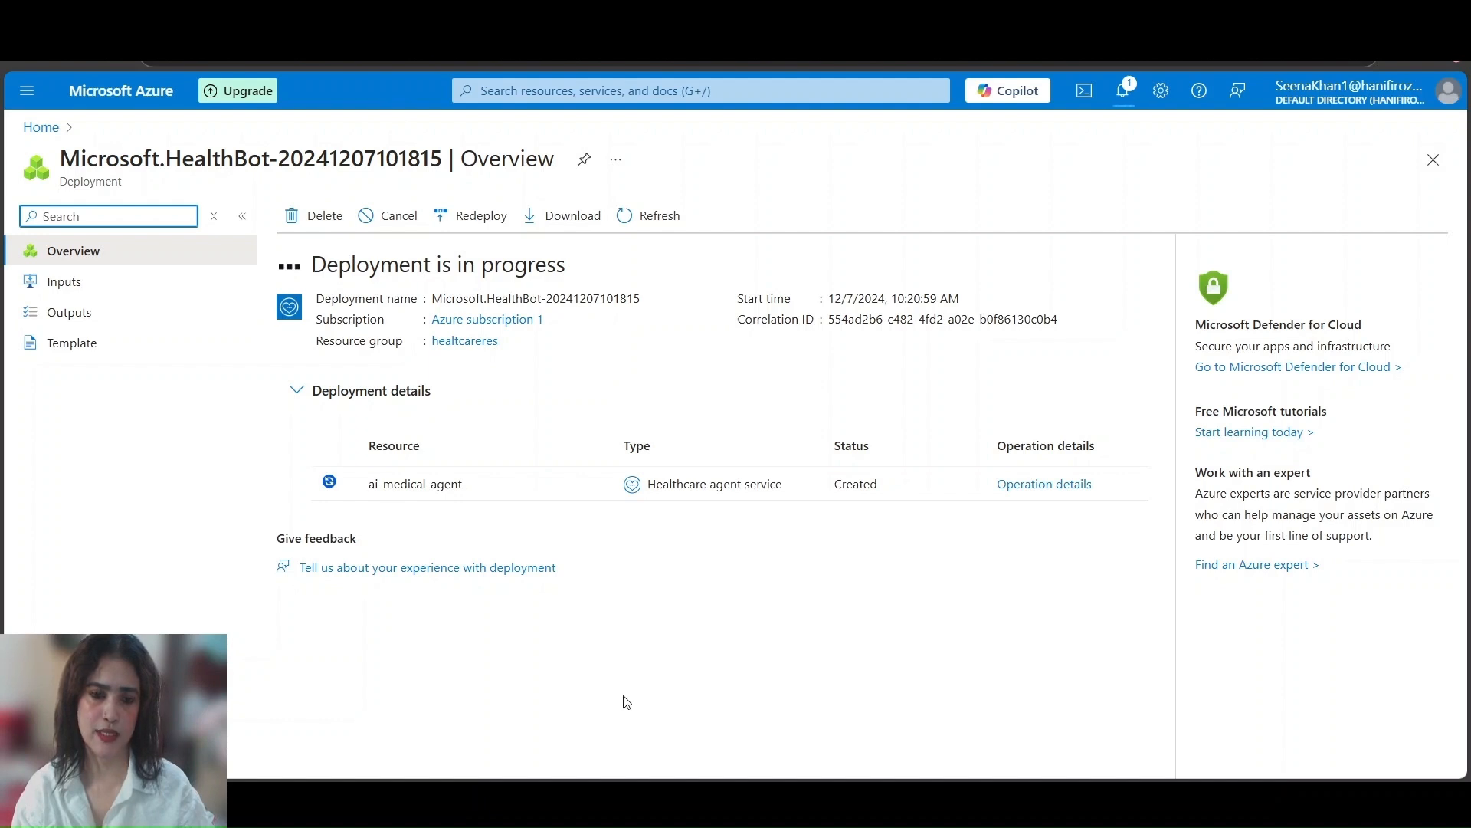
{"action": "left_click", "coordinate": [411, 738]}
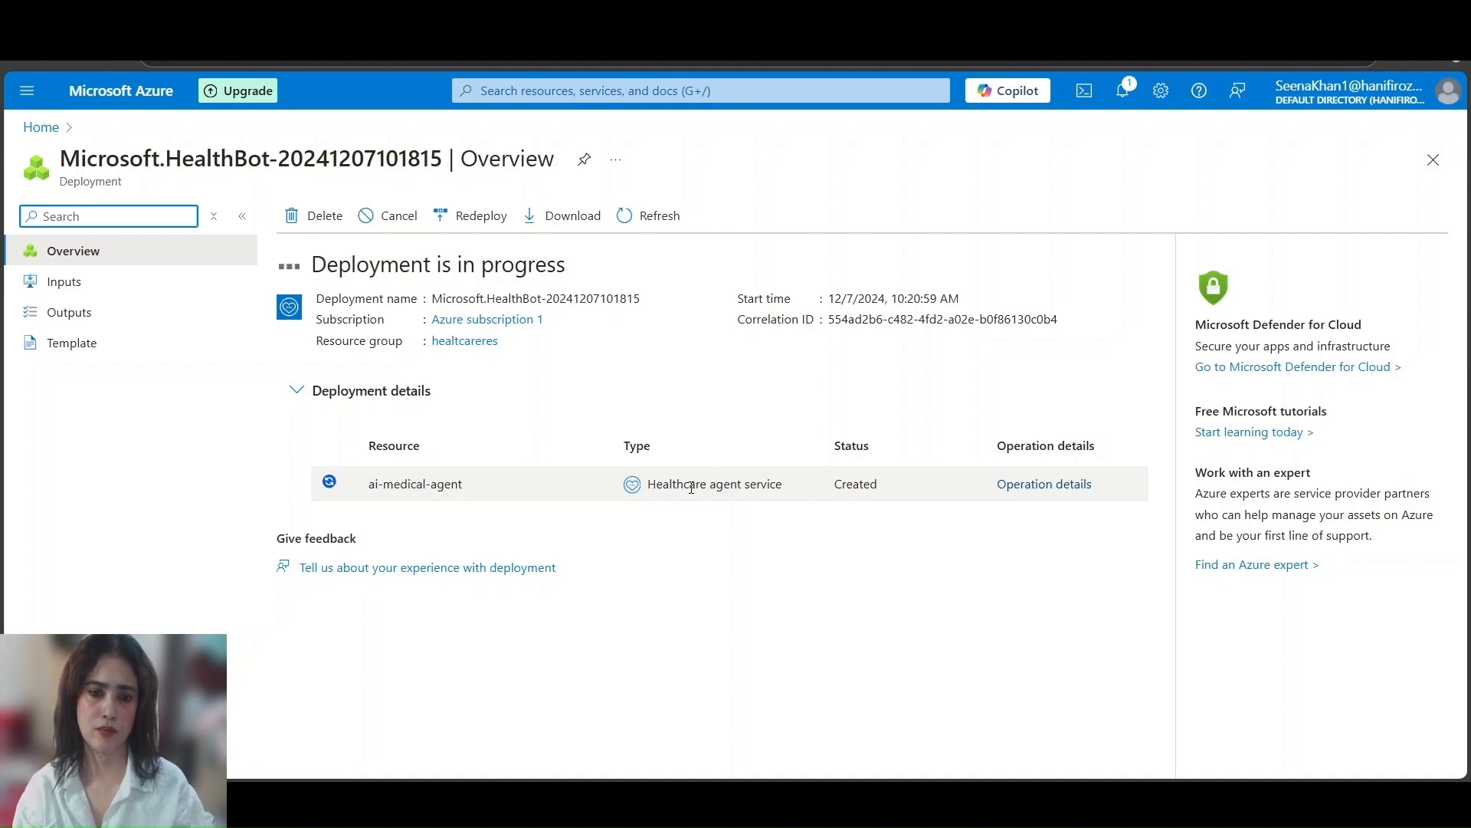
{"action": "left_click", "coordinate": [439, 801]}
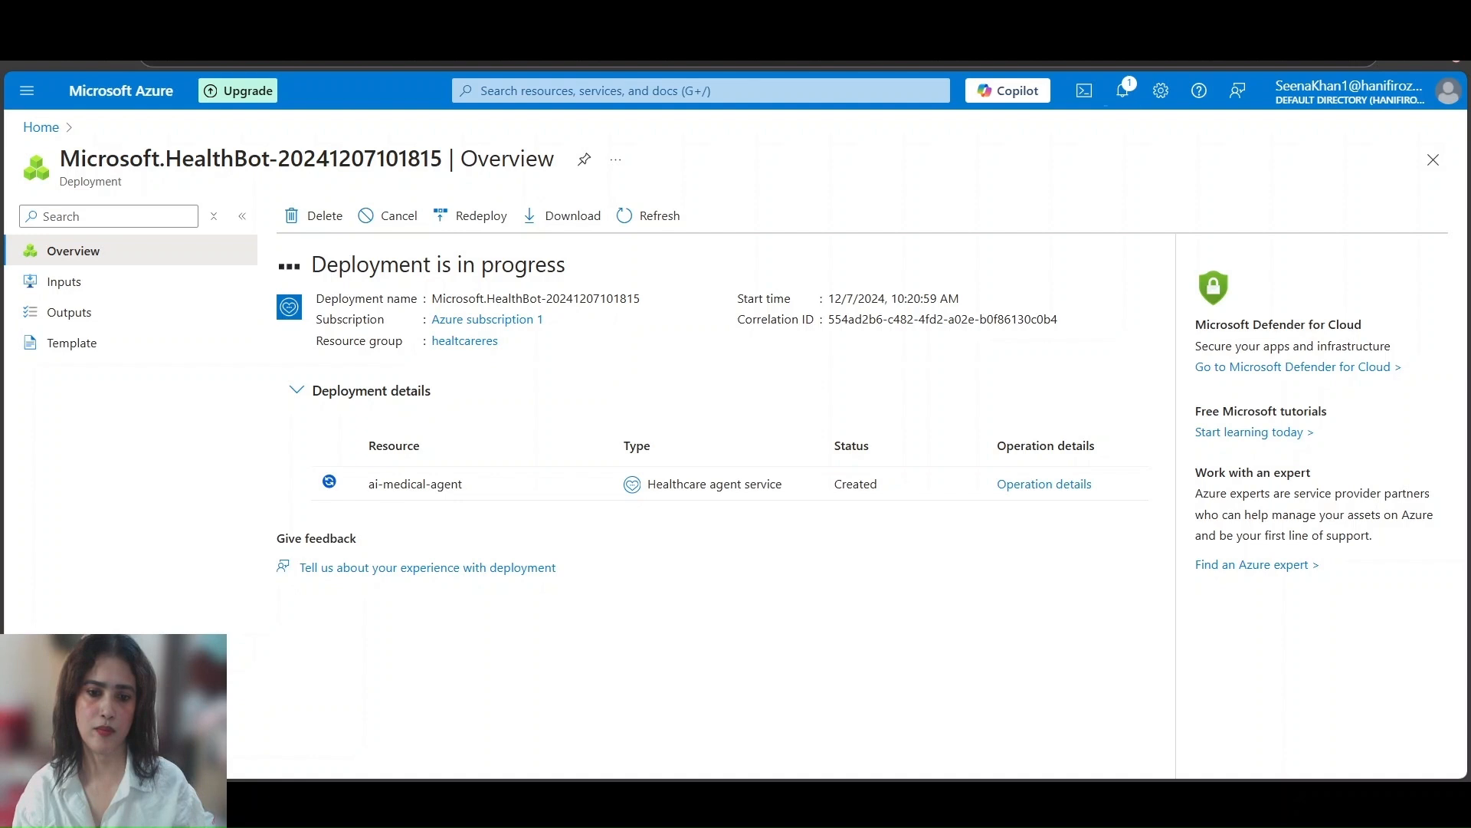
{"action": "left_click", "coordinate": [759, 753]}
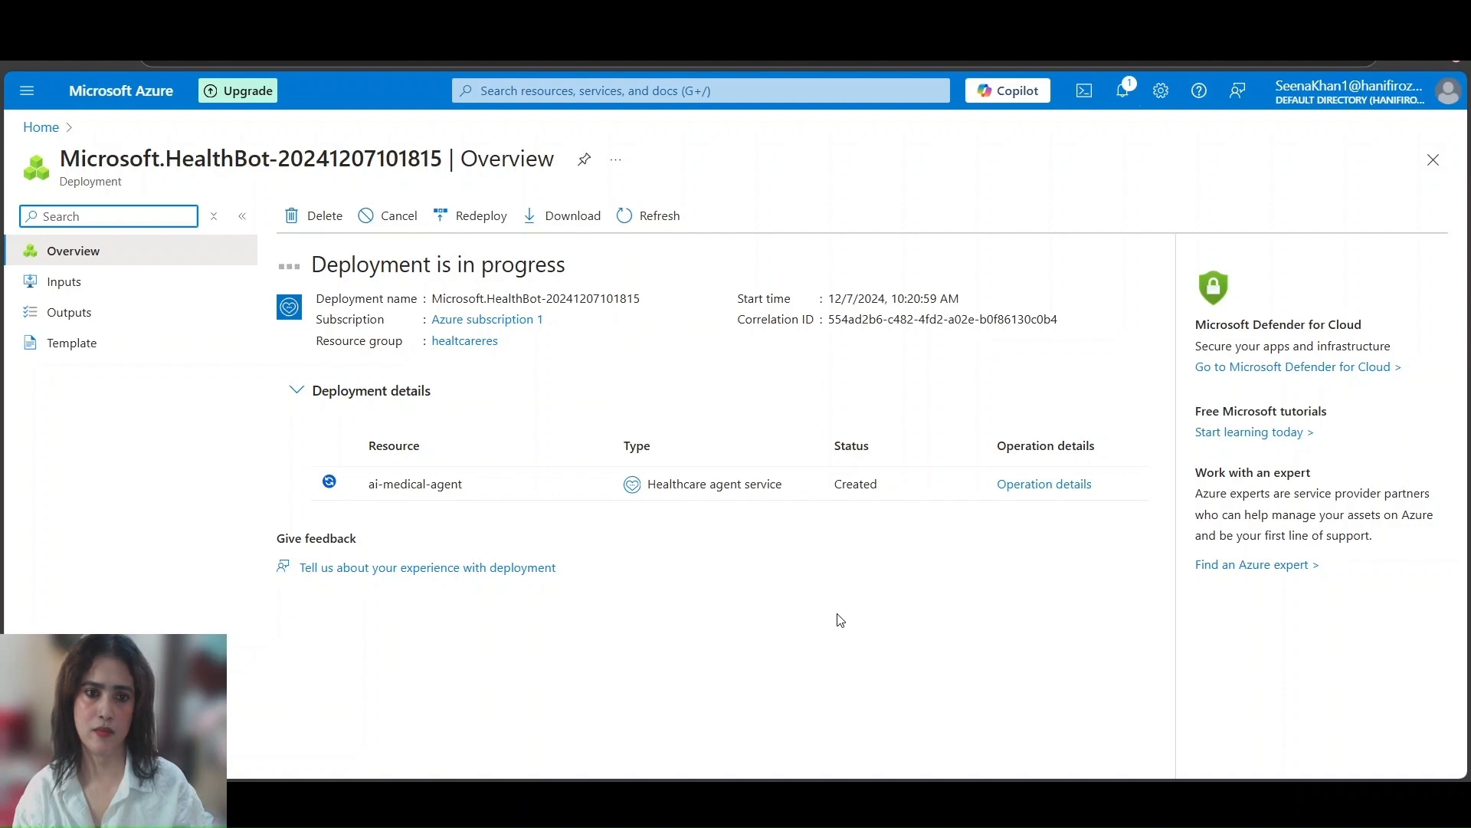
{"action": "left_click", "coordinate": [450, 712]}
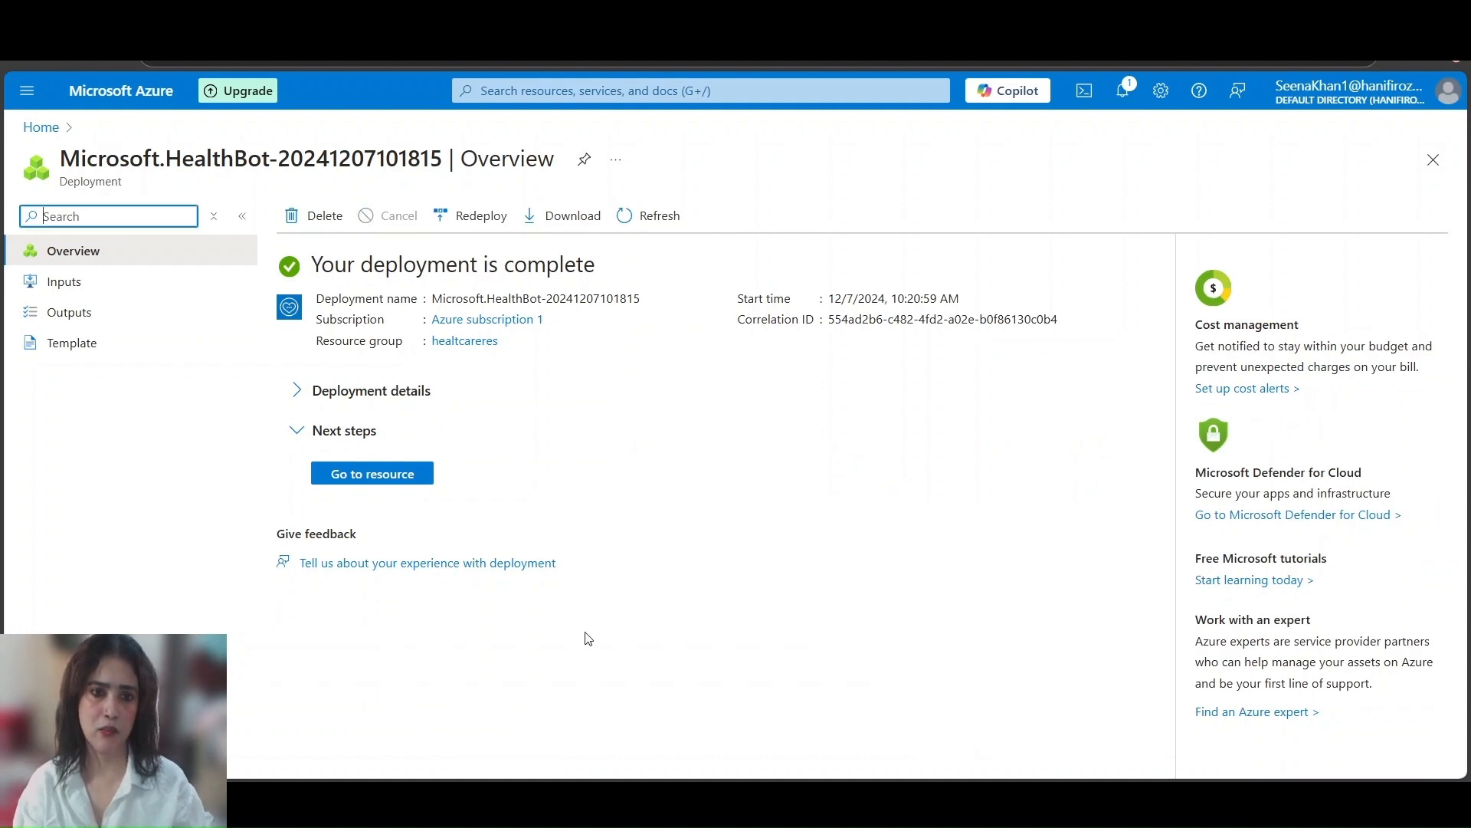
{"action": "left_click", "coordinate": [410, 480]}
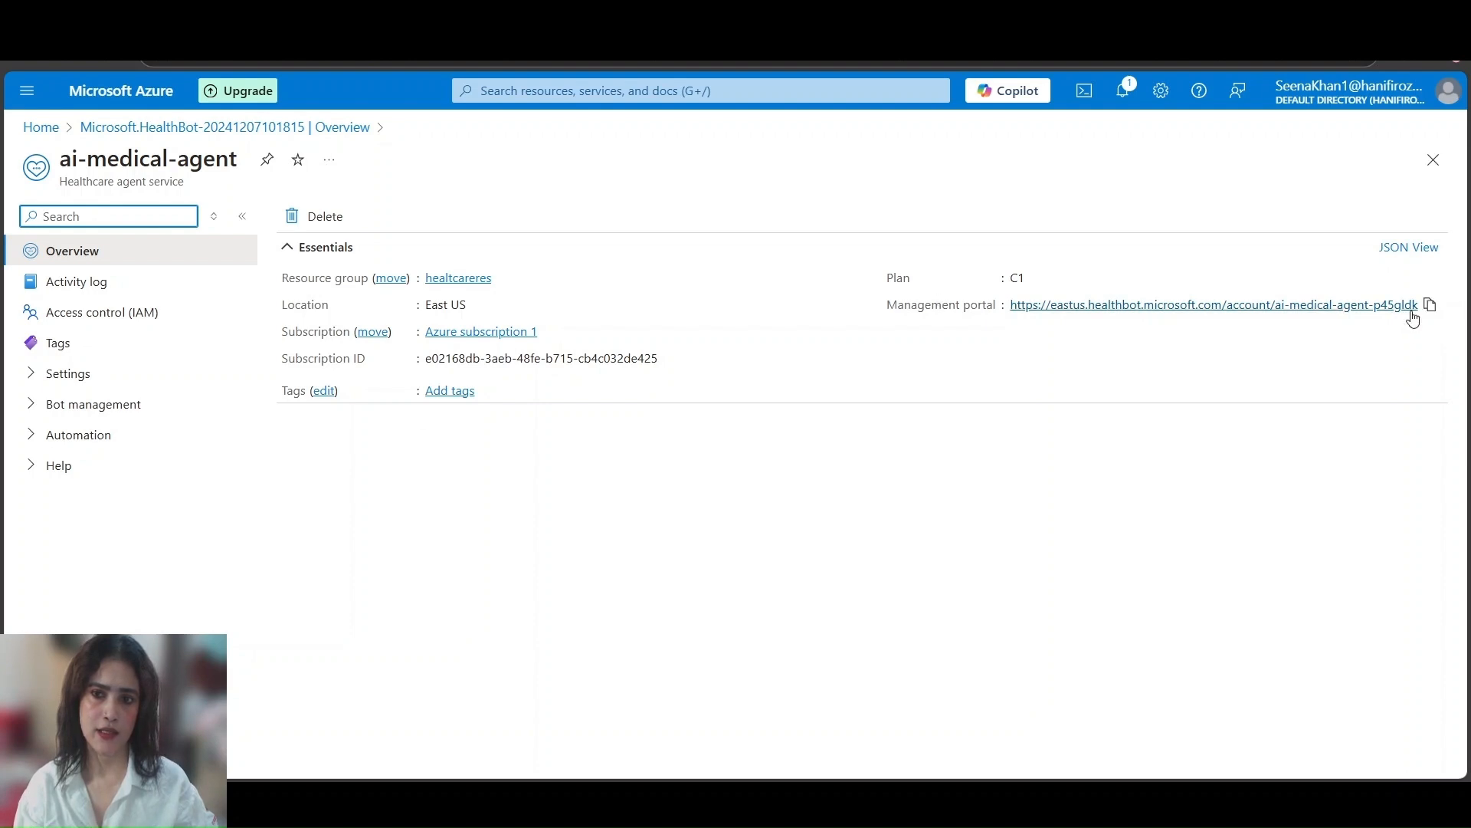
Copy the management portal link of ai-medical-agent and open it in a new InPrivate browser window
{"action": "left_click", "coordinate": [1431, 309]}
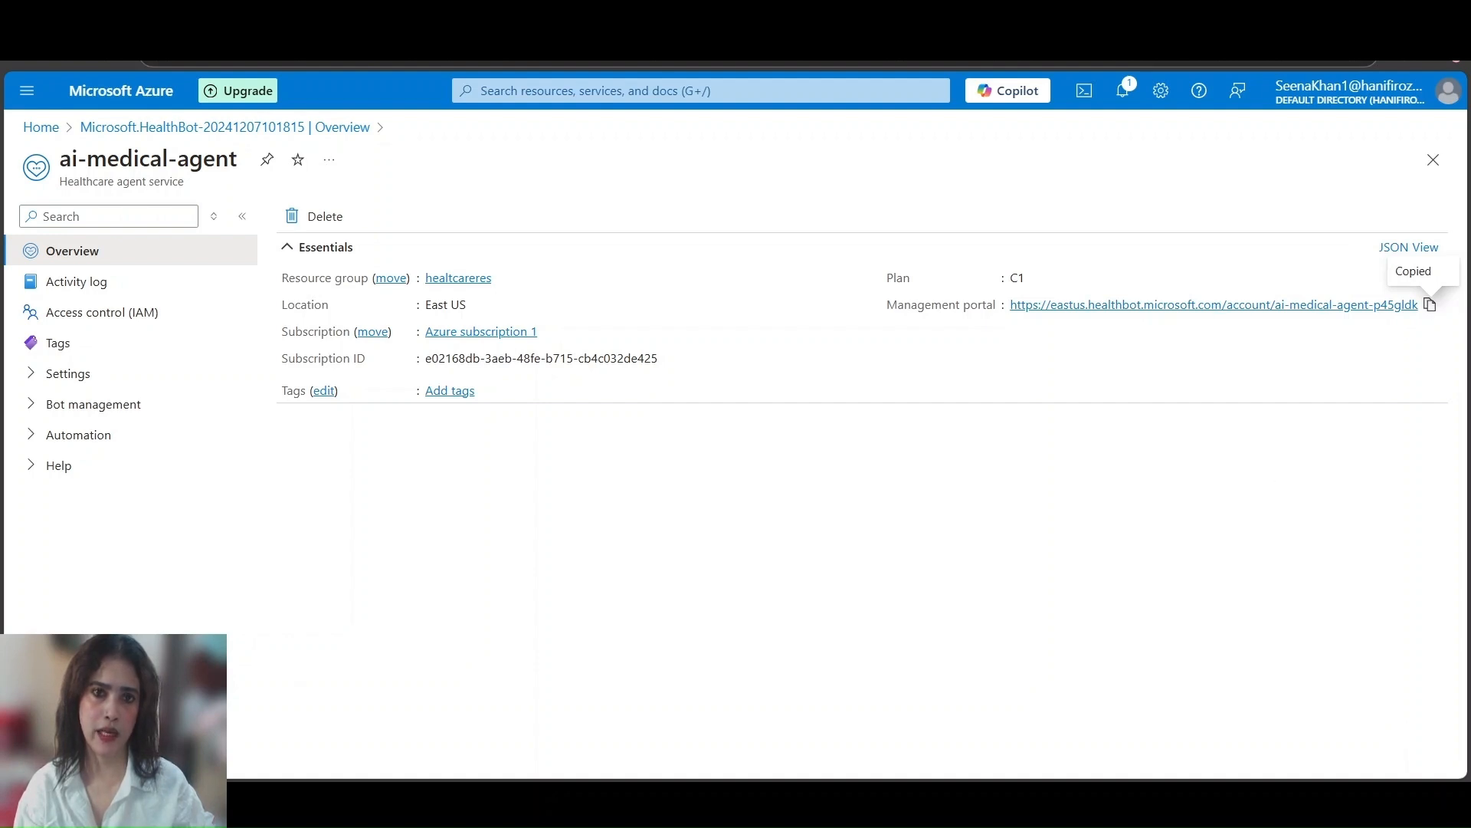
{"action": "key", "text": "ctrl+shift+n"}
{"action": "key", "text": "ctrl+v"}
{"action": "key", "text": "Return"}
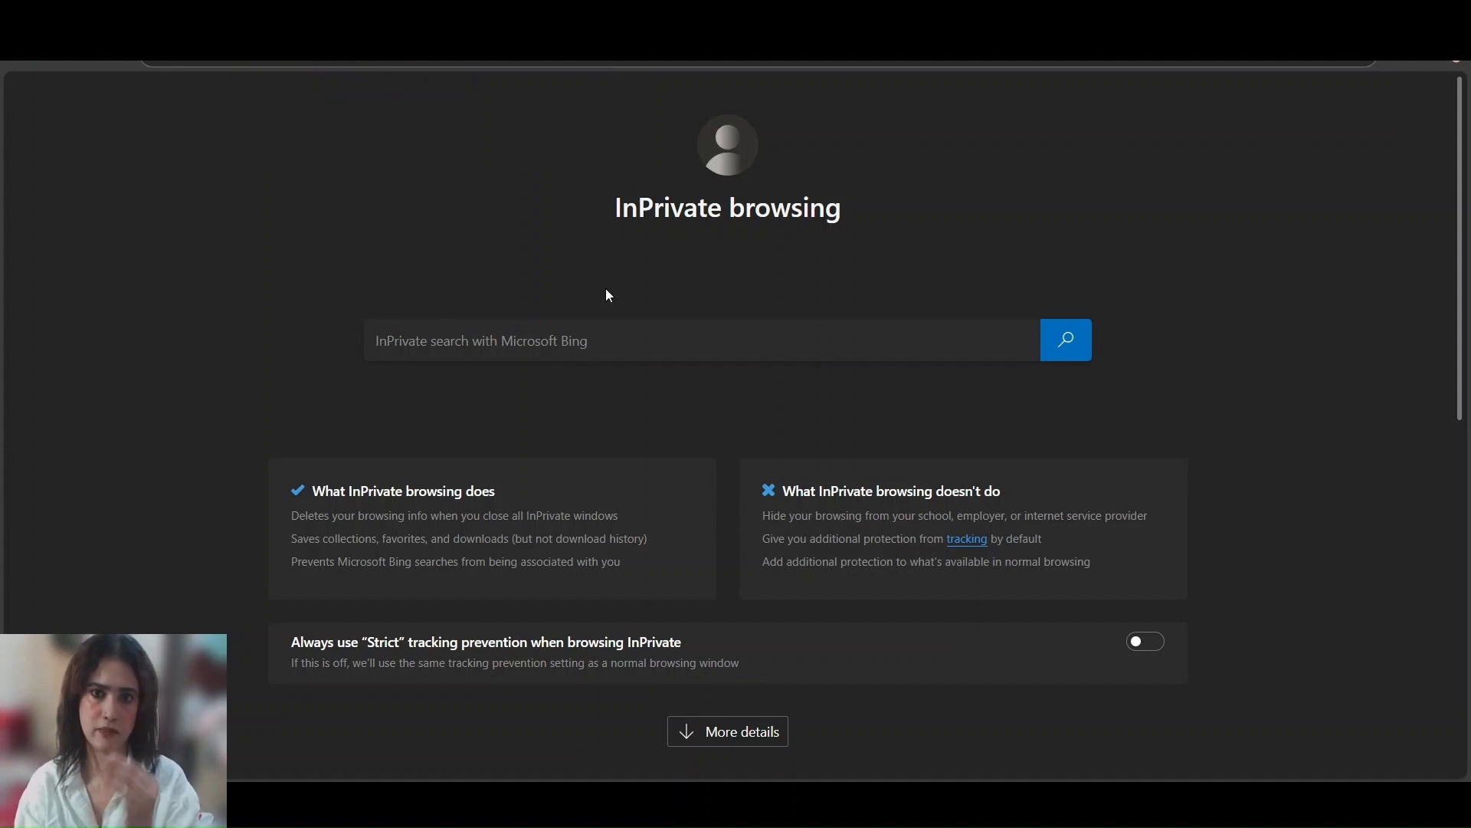
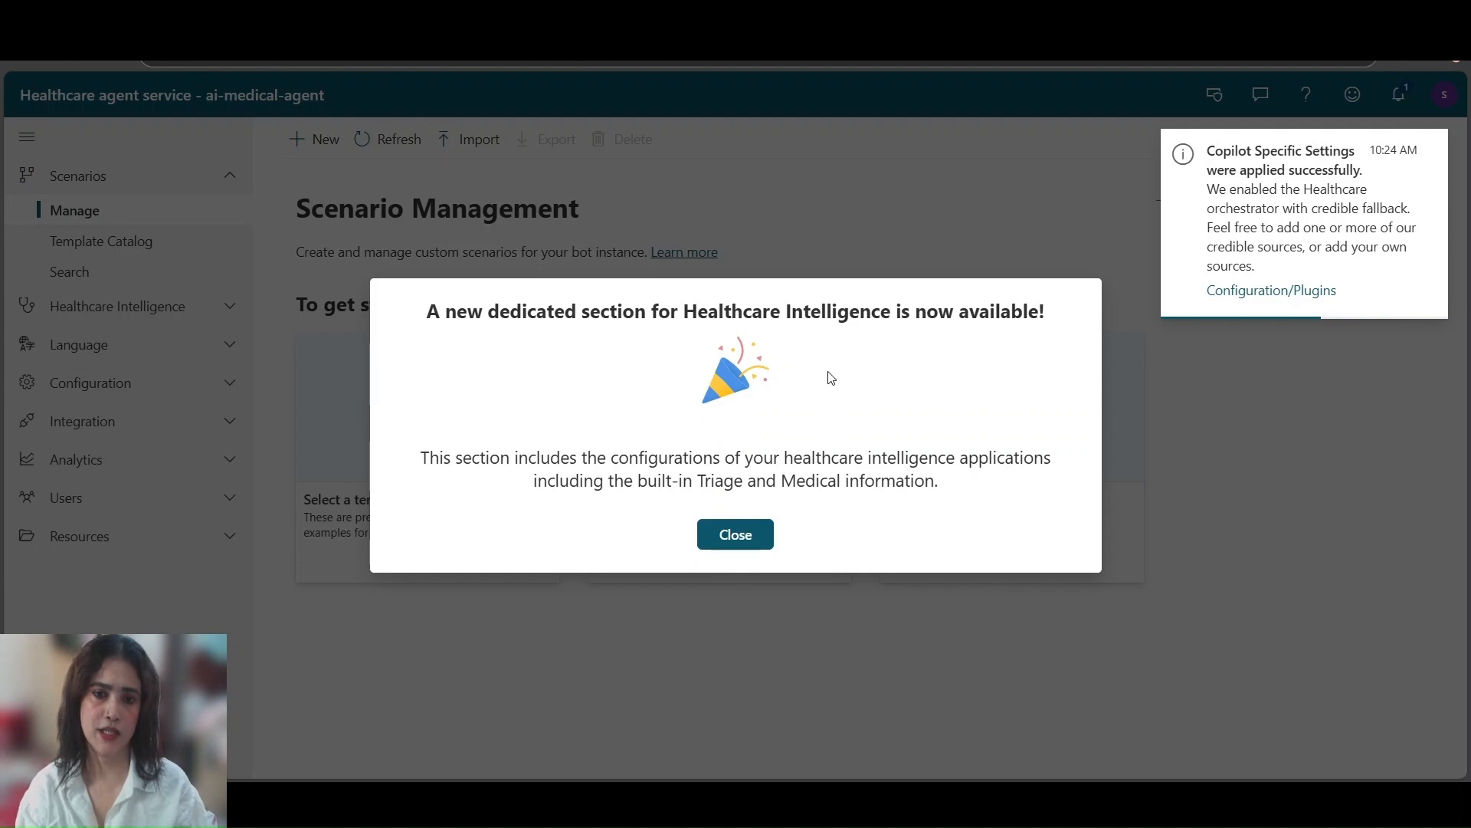
Dismiss the Healthcare Intelligence announcement and download the Copilot Studio Connector from the bot administration options
{"action": "left_click", "coordinate": [738, 536]}
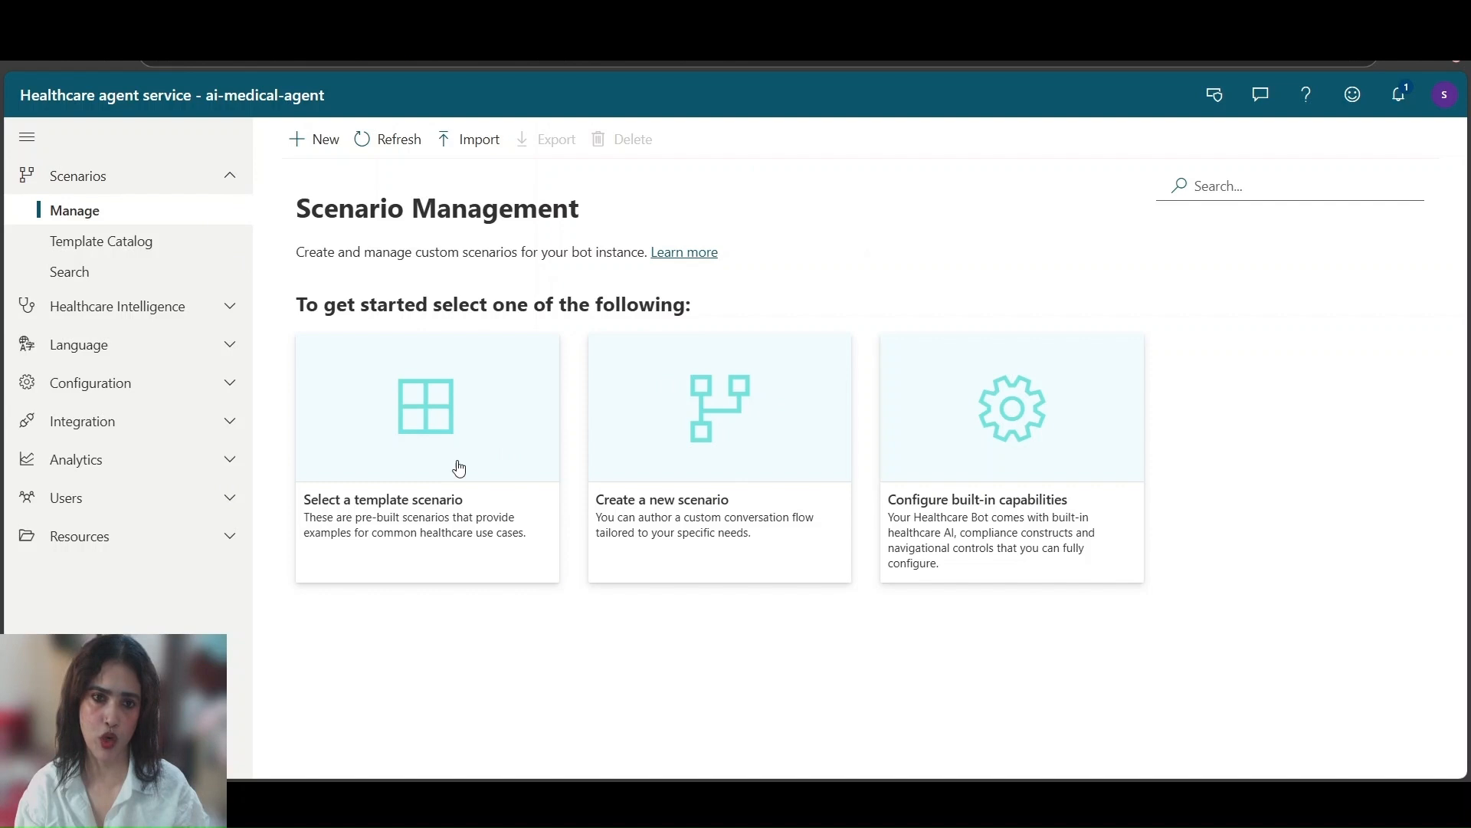
{"action": "left_click", "coordinate": [1214, 98]}
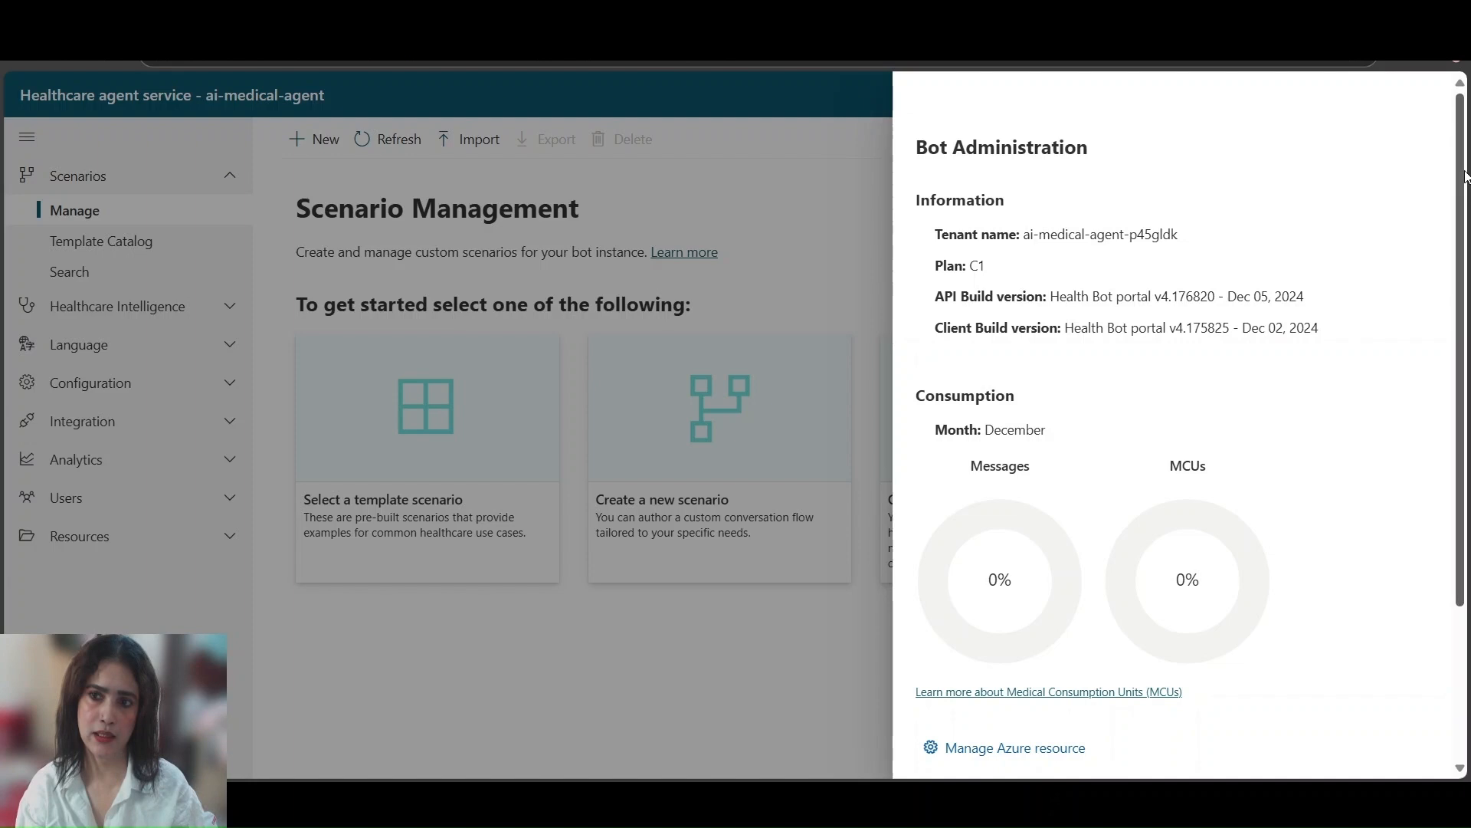
{"action": "left_click_drag", "start_coordinate": [1465, 176], "coordinate": [1463, 412]}
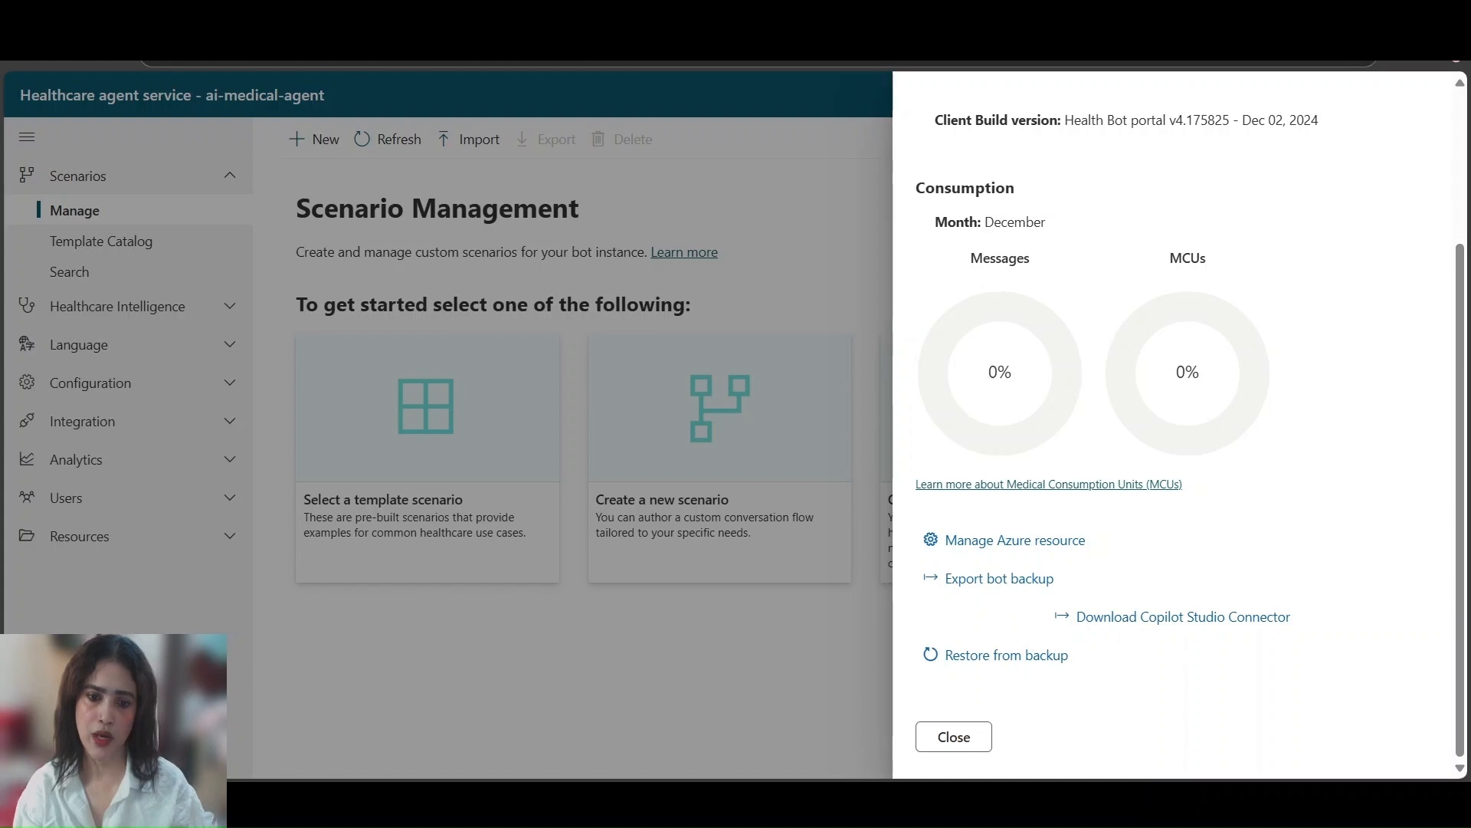
{"action": "left_click", "coordinate": [1100, 620]}
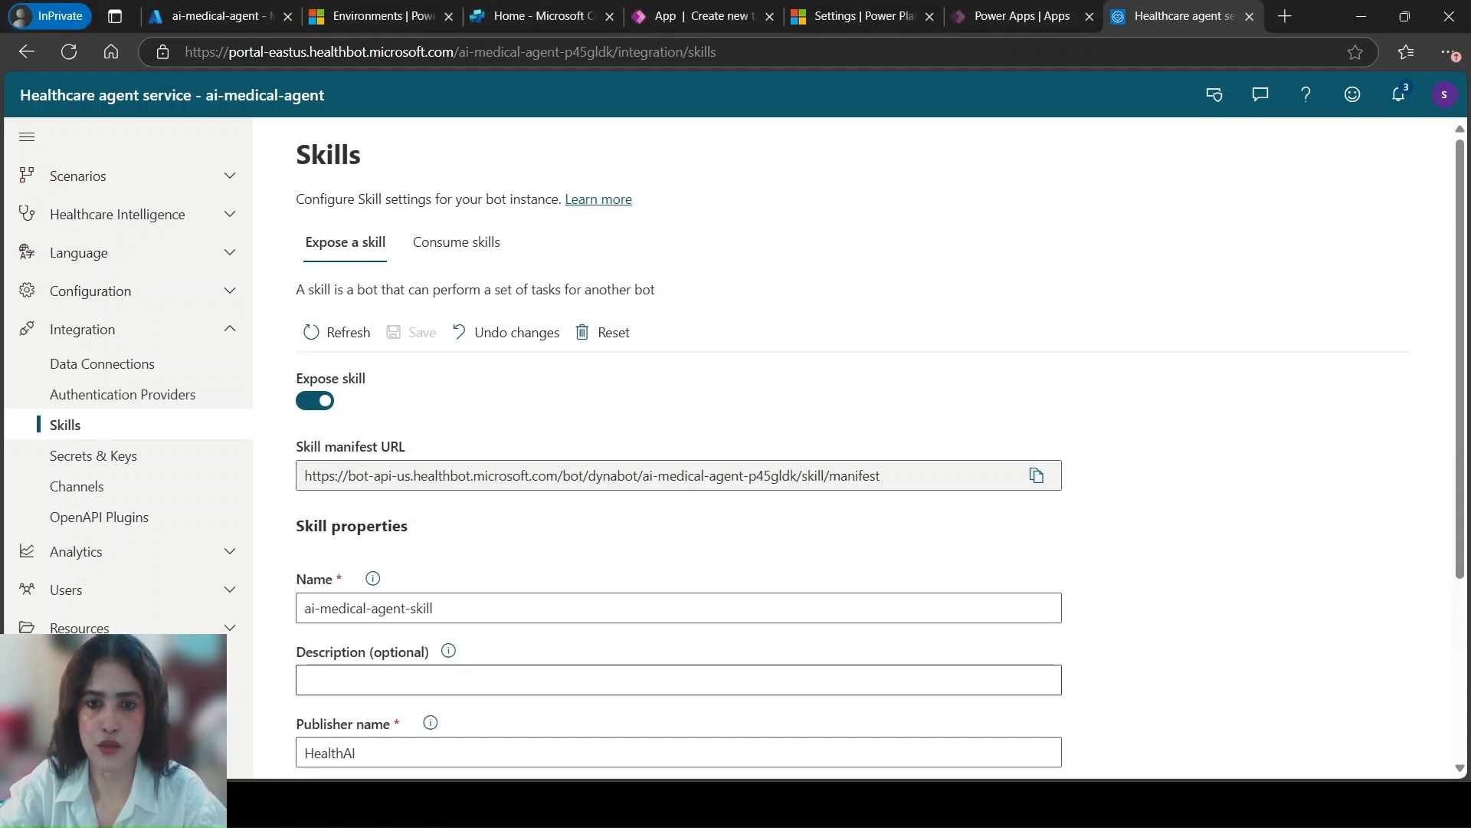
Switch to Copilot Studio and go from the agent import option to the Solutions page of the Seenas environment
{"action": "left_click", "coordinate": [522, 17]}
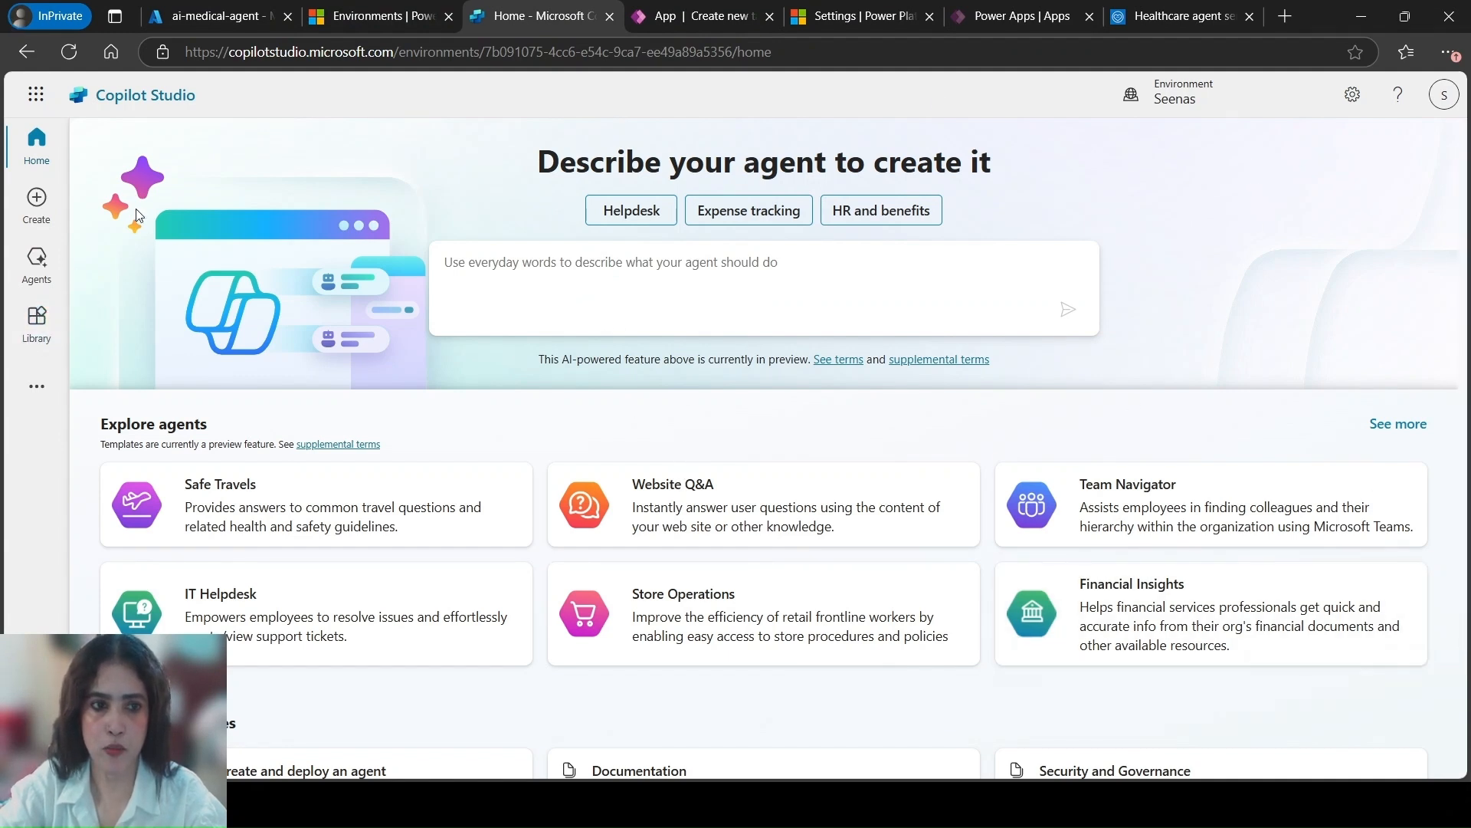
{"action": "left_click", "coordinate": [45, 268]}
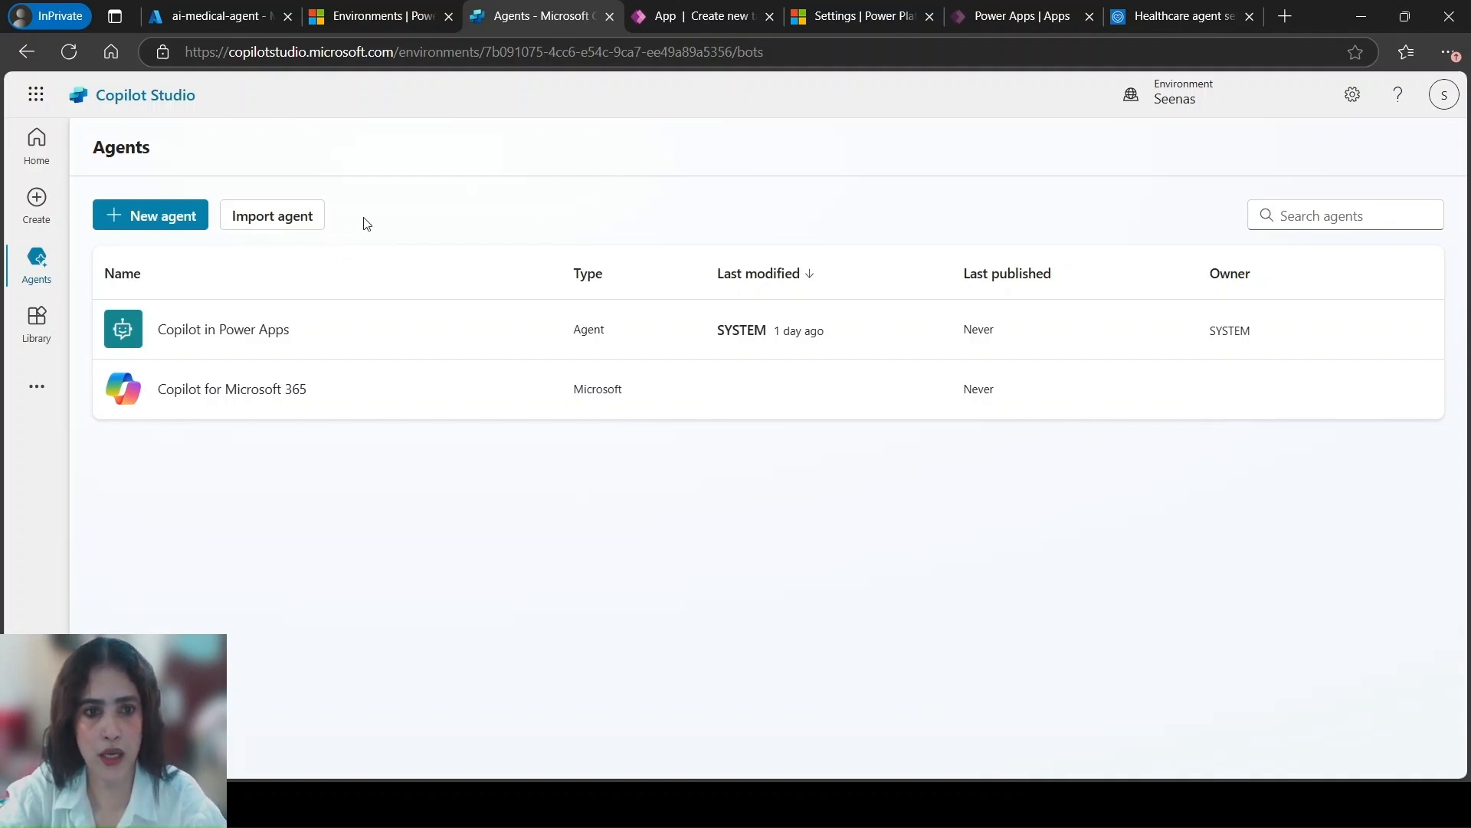
{"action": "left_click", "coordinate": [291, 223]}
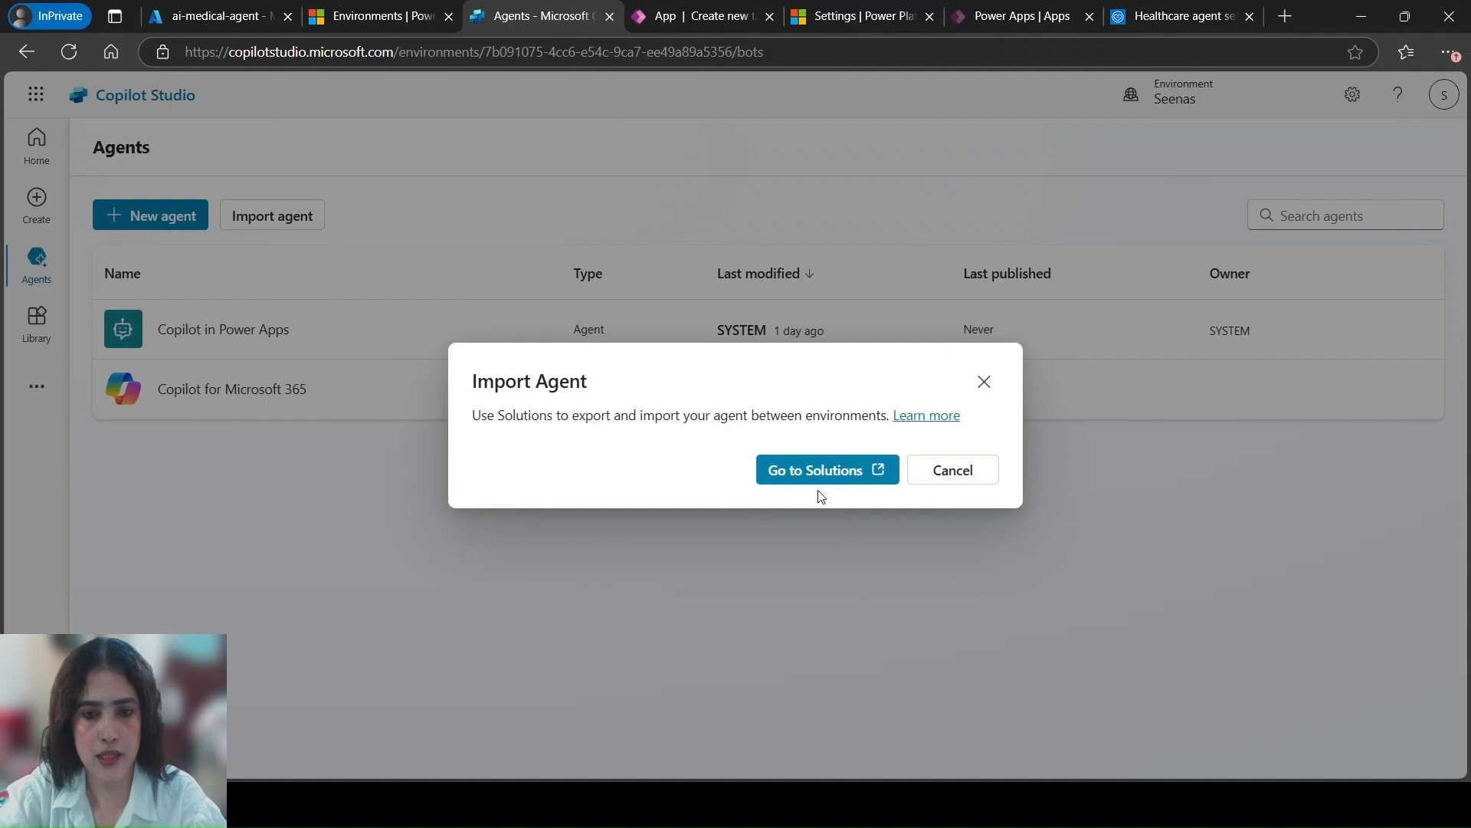
{"action": "left_click", "coordinate": [814, 470]}
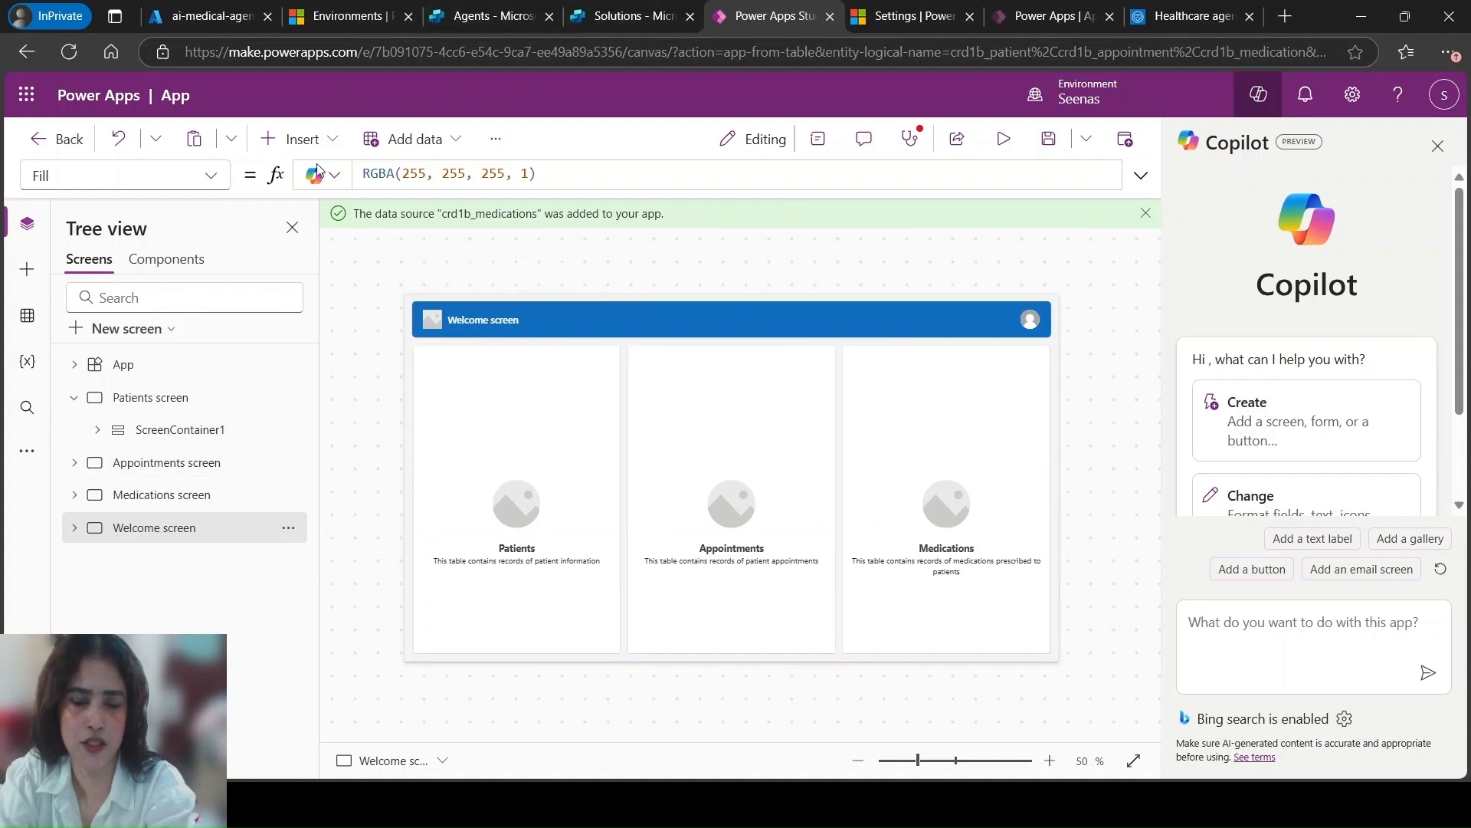
{"action": "left_click", "coordinate": [628, 22]}
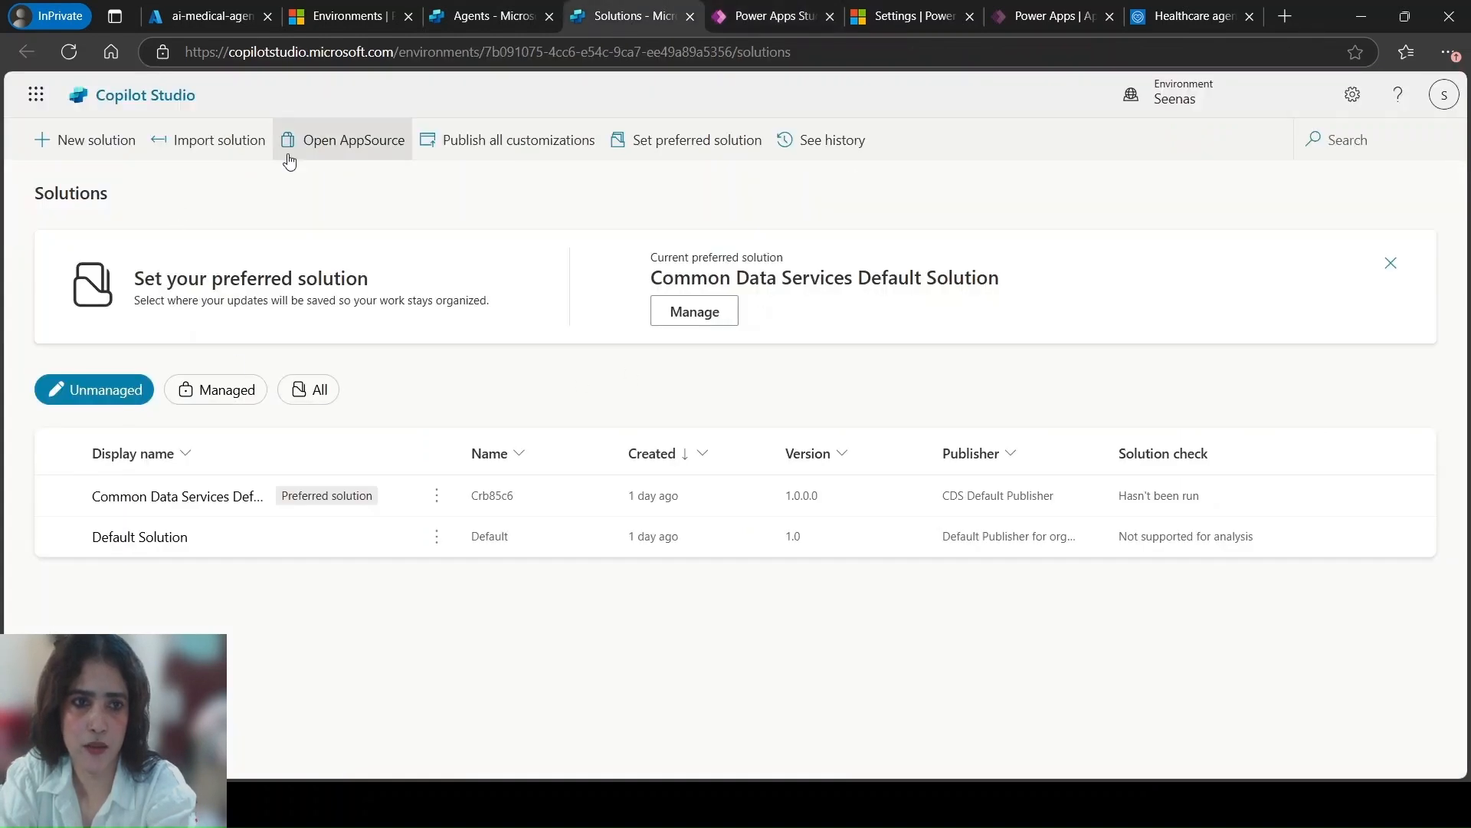
Start a solution import using the file ai-medical-agent-healthcare-agent-service.zip and proceed to its details
{"action": "left_click", "coordinate": [162, 144]}
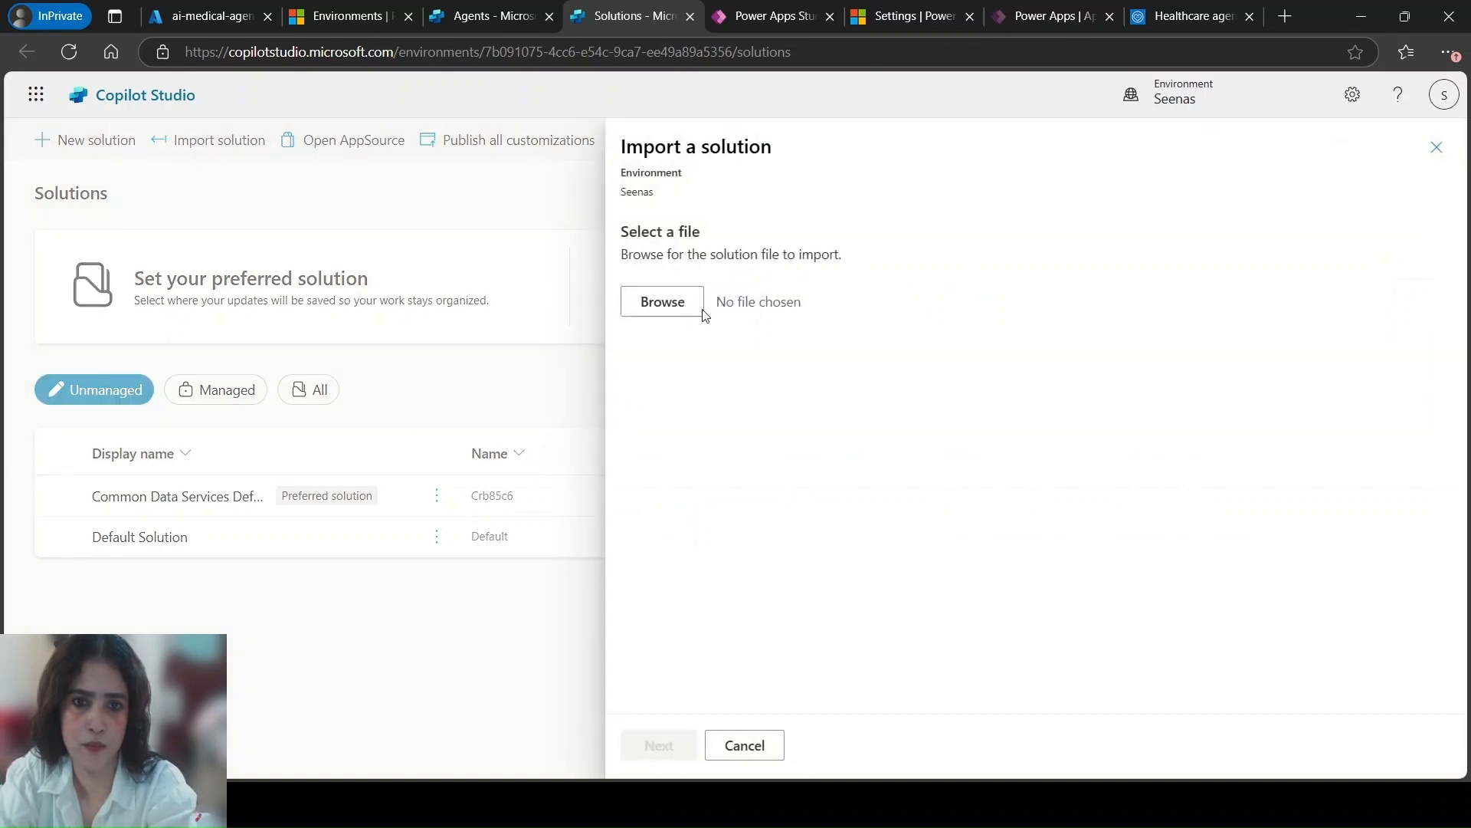
{"action": "left_click", "coordinate": [671, 313]}
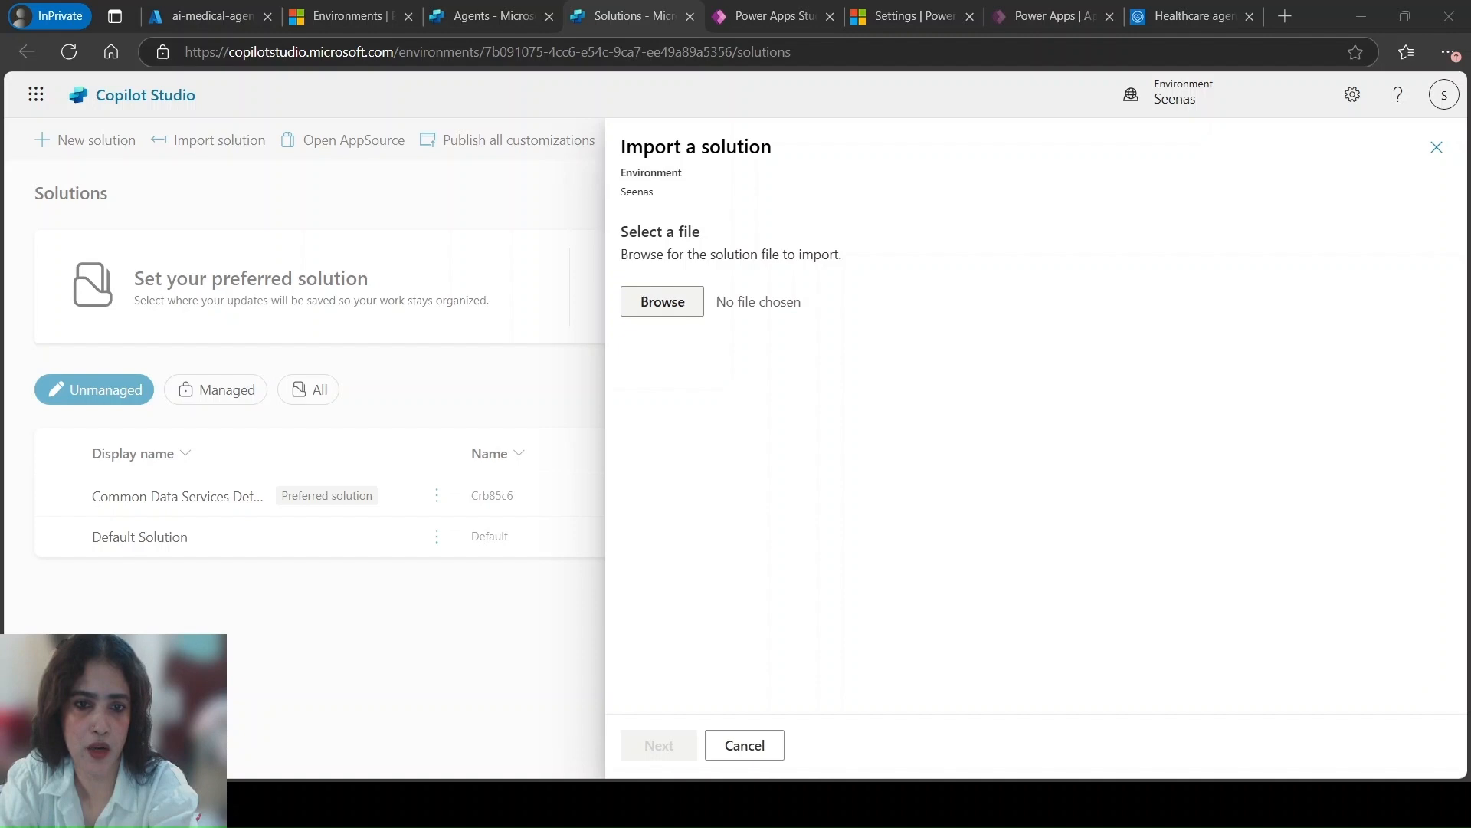
{"action": "left_click", "coordinate": [573, 428]}
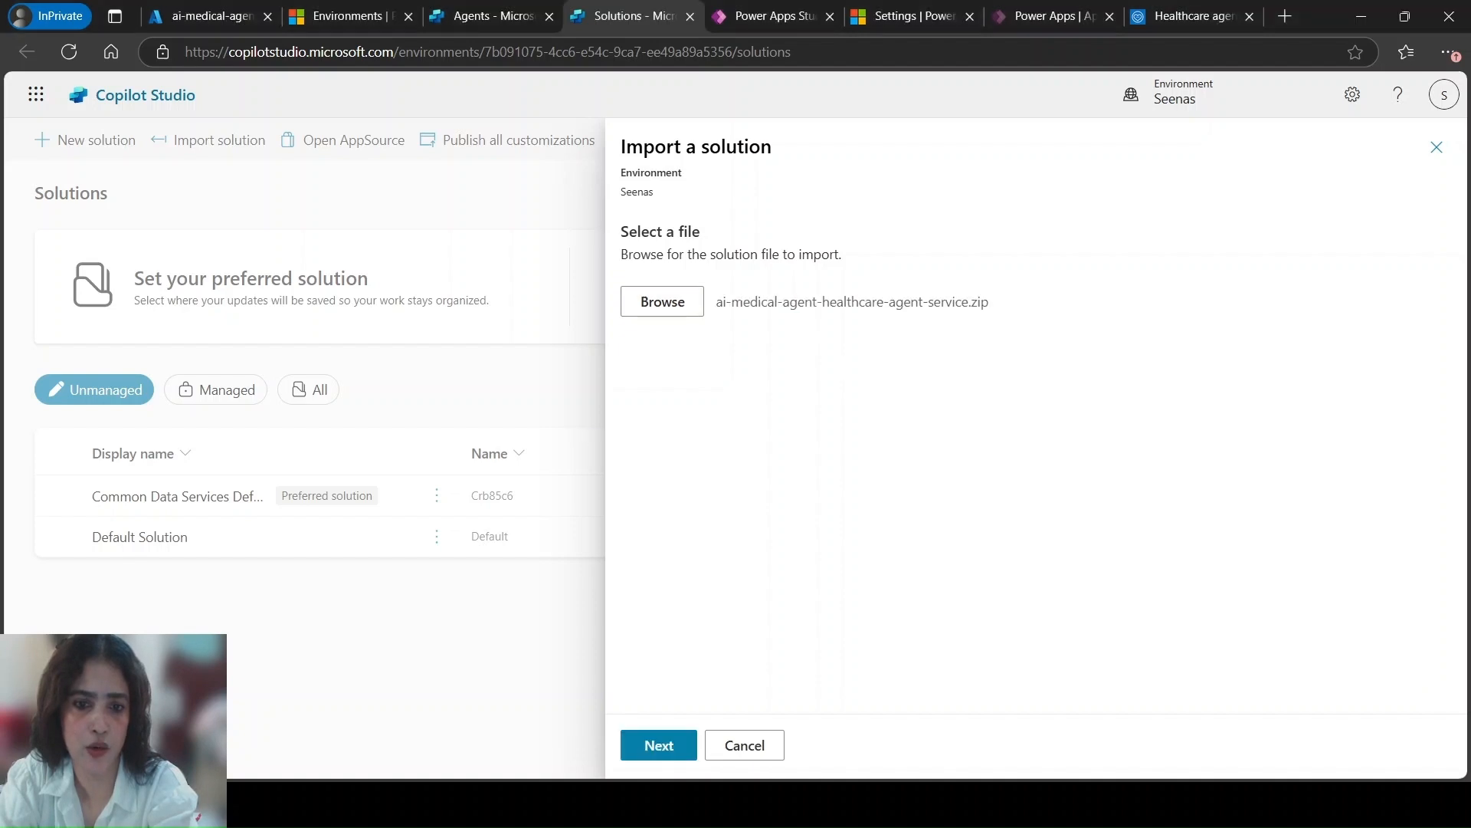
{"action": "left_click", "coordinate": [656, 757]}
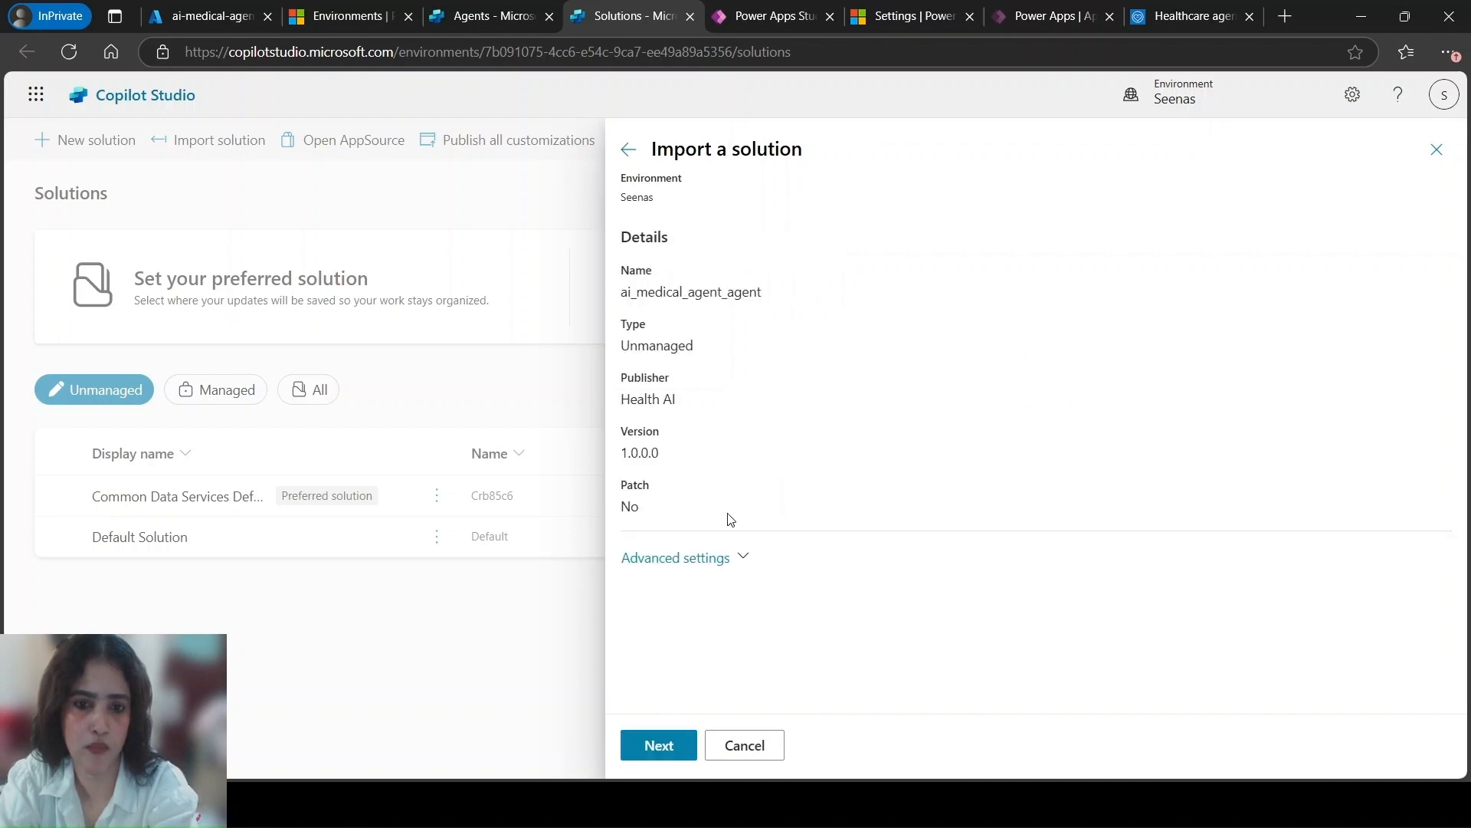
Import the ai_medical_agent_agent solution with plugin steps and flows enabled, keeping the prefilled environment variable values
{"action": "left_click", "coordinate": [745, 559]}
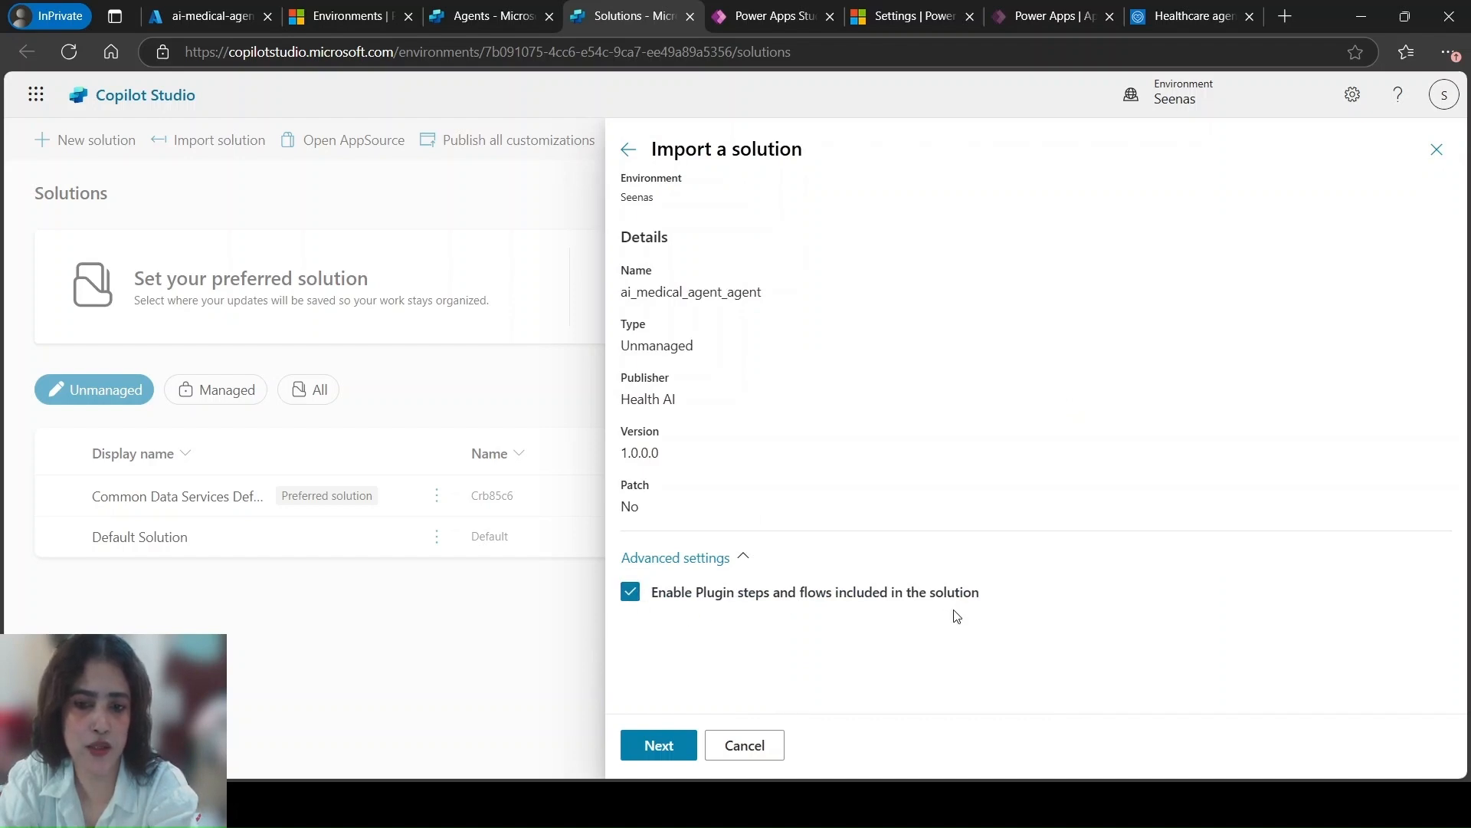
{"action": "left_click", "coordinate": [677, 755]}
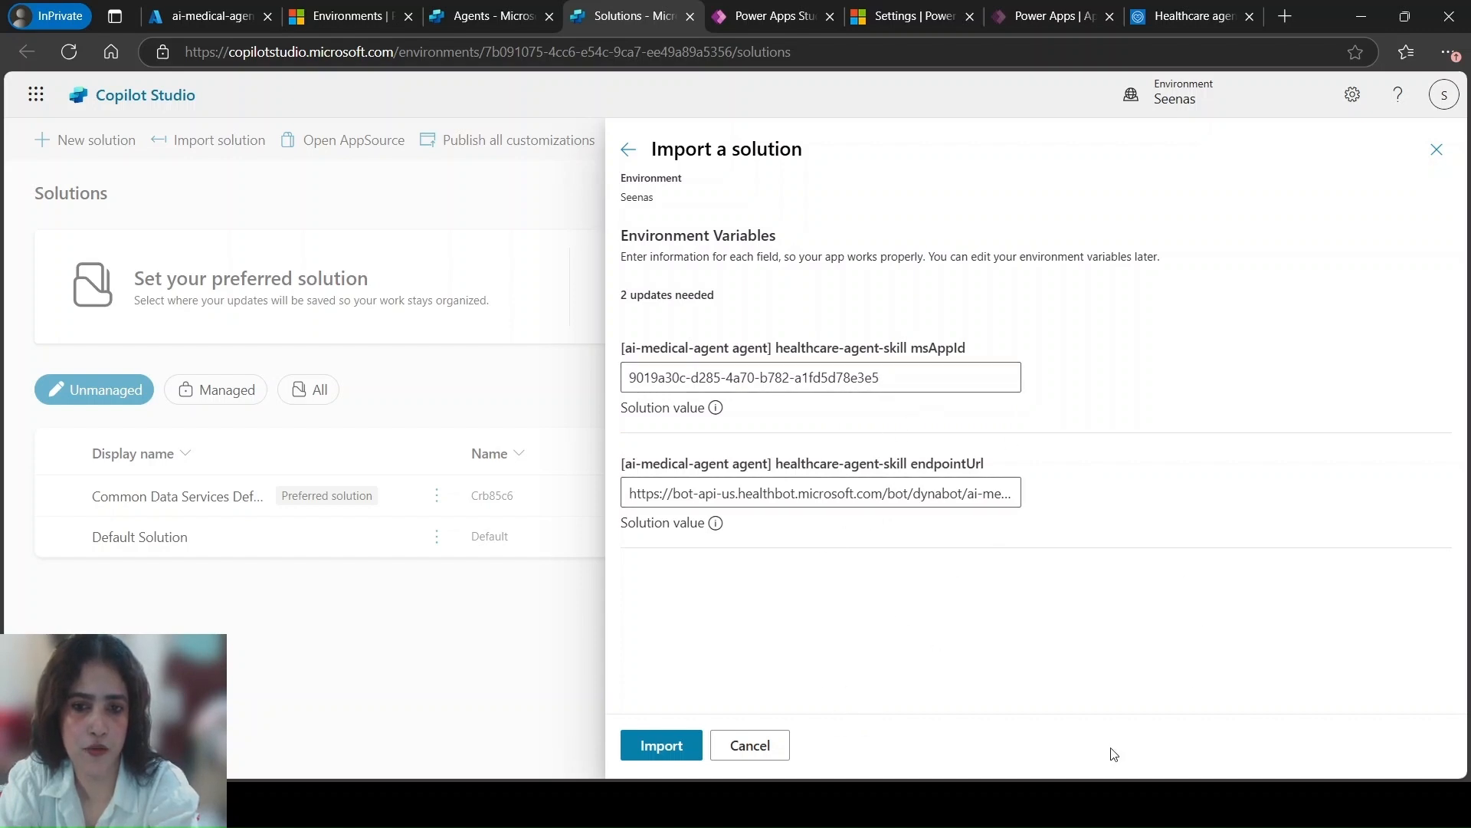
{"action": "left_click", "coordinate": [660, 746]}
{"action": "left_click", "coordinate": [661, 746]}
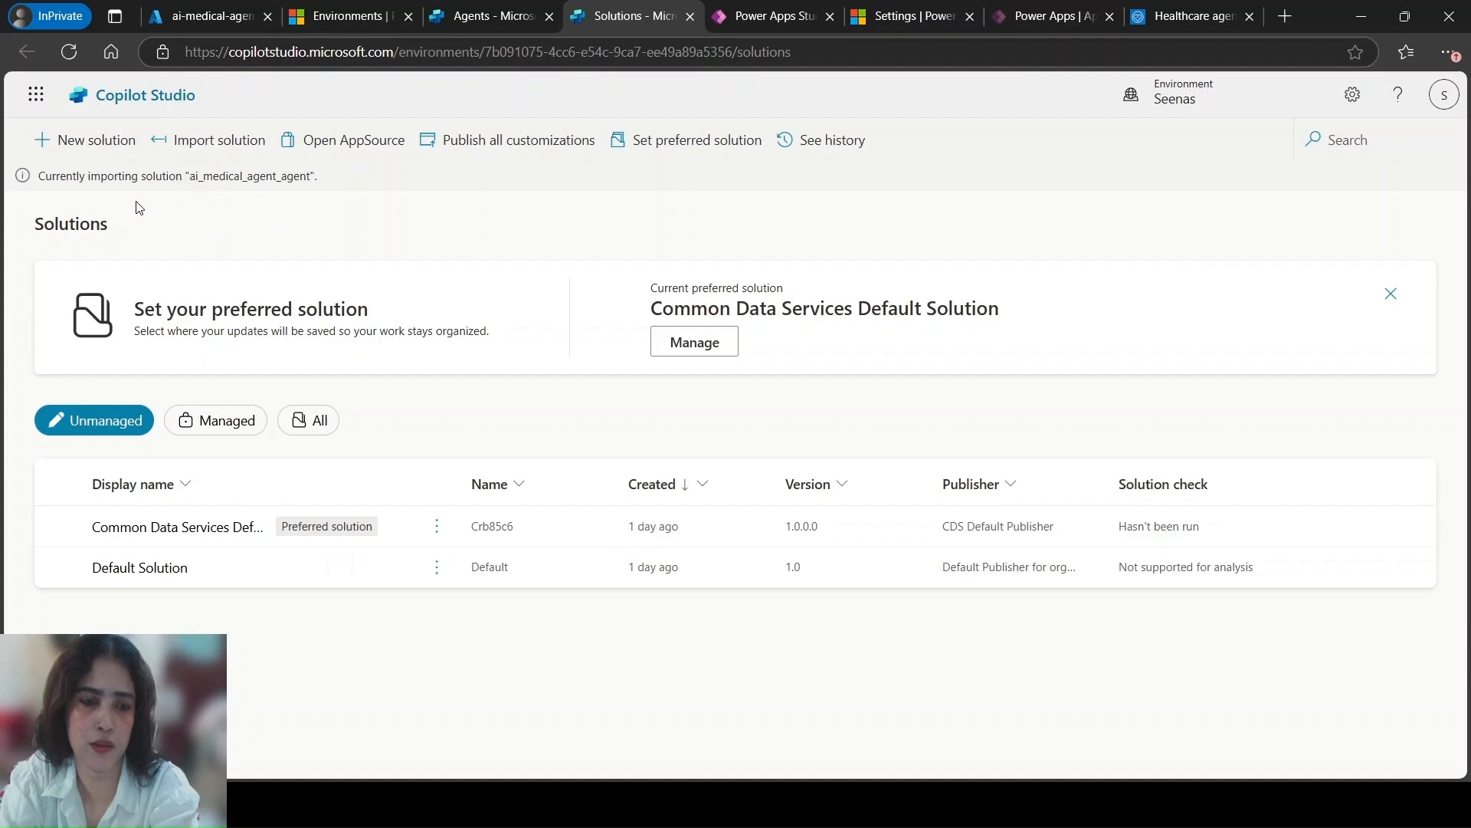
Switch to the app in Power Apps Studio, close Copilot and check the app's formulas for errors
{"action": "left_click", "coordinate": [787, 18]}
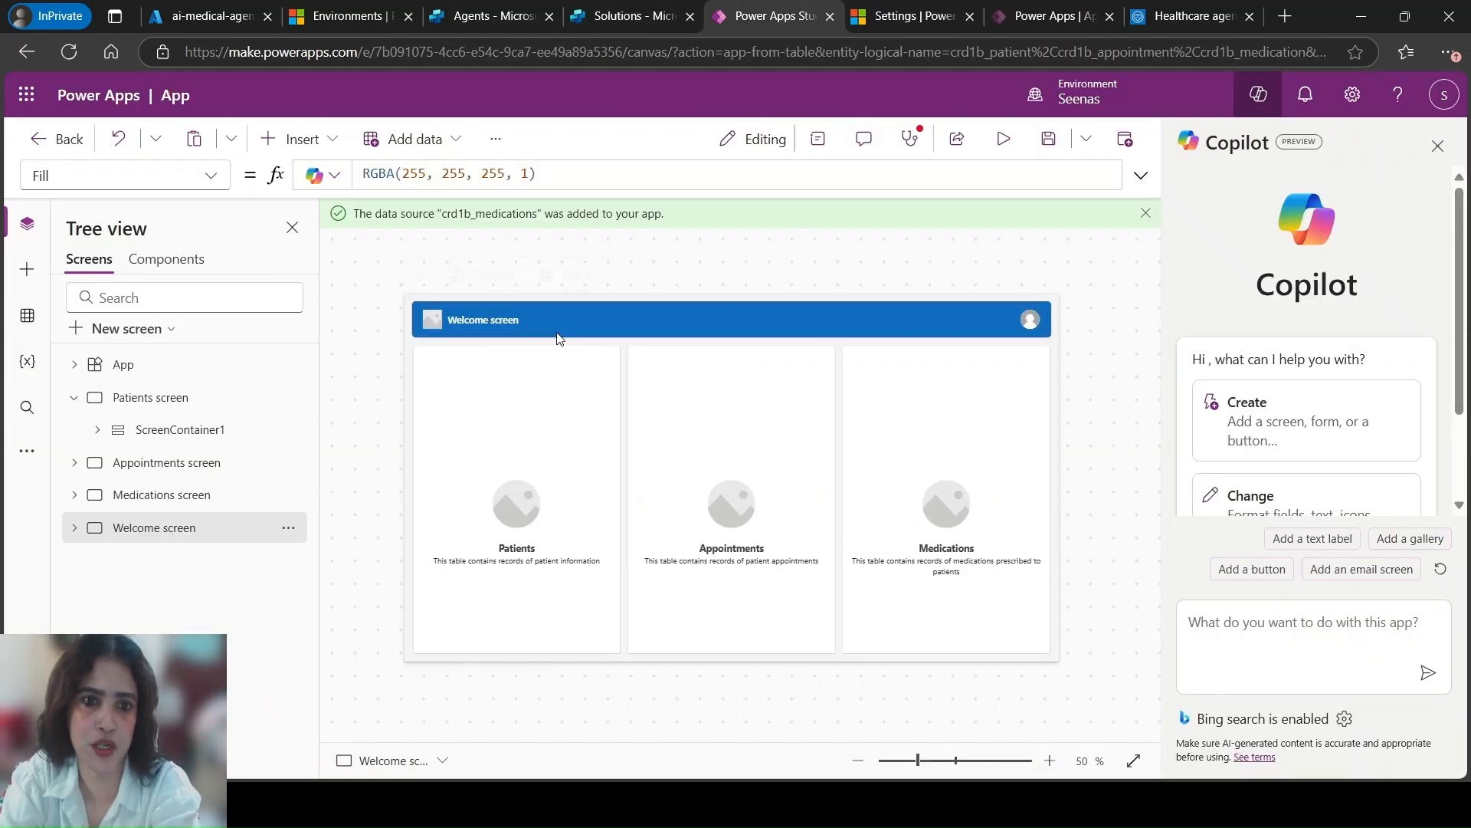
{"action": "left_click", "coordinate": [1437, 146]}
{"action": "left_click", "coordinate": [1216, 140]}
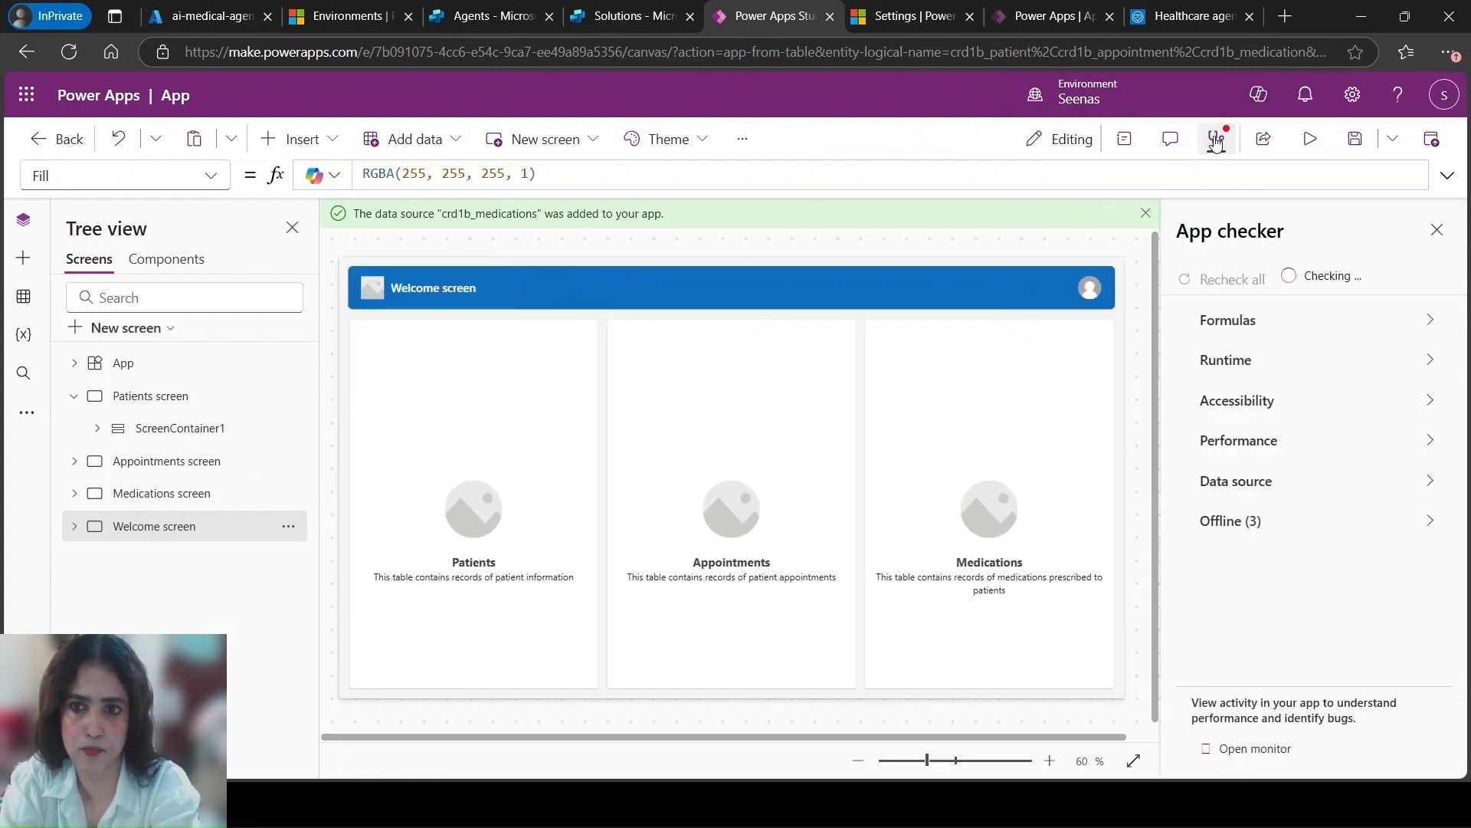
{"action": "left_click", "coordinate": [1241, 321]}
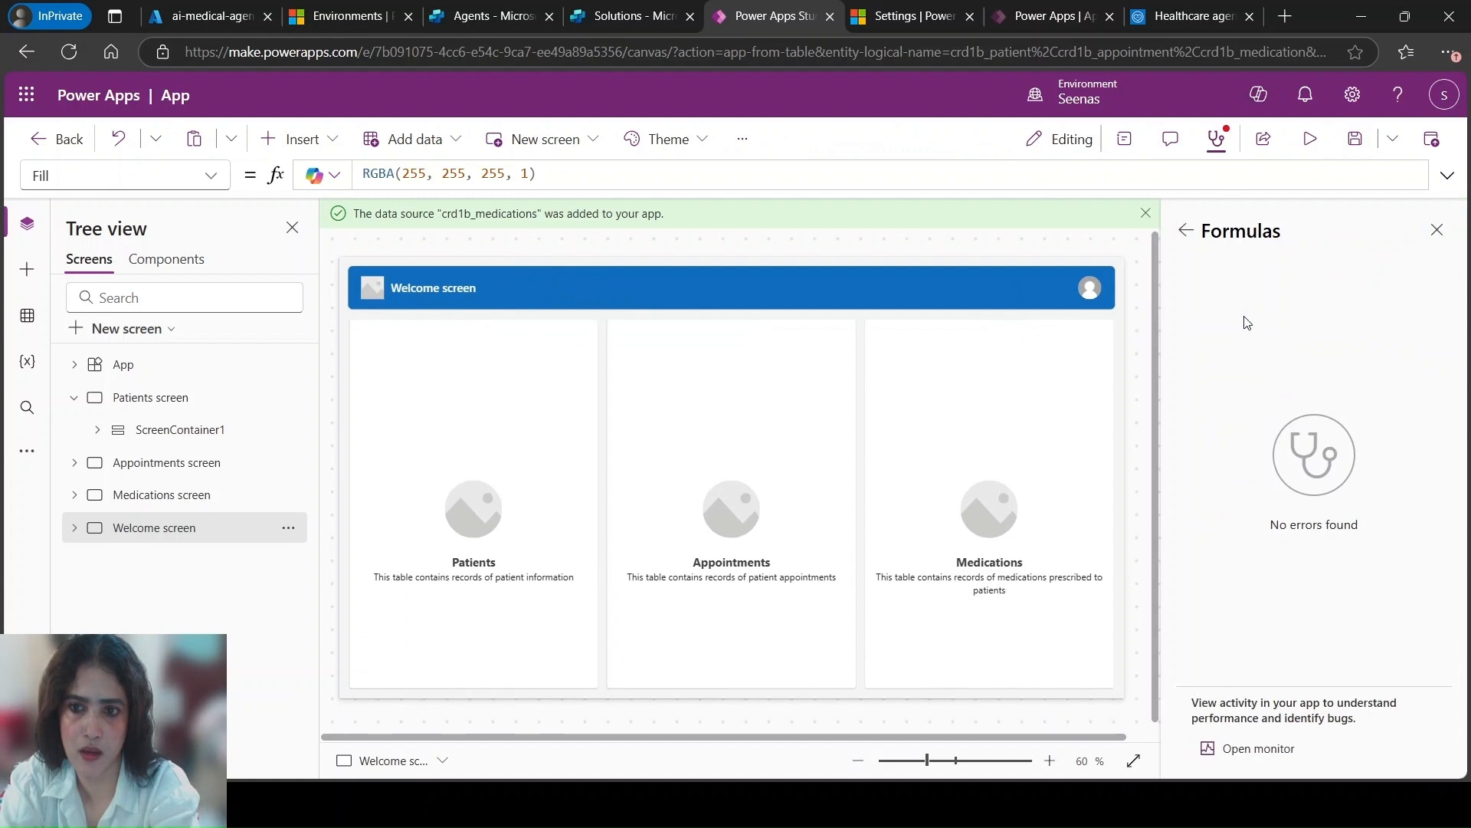
{"action": "left_click", "coordinate": [1438, 232]}
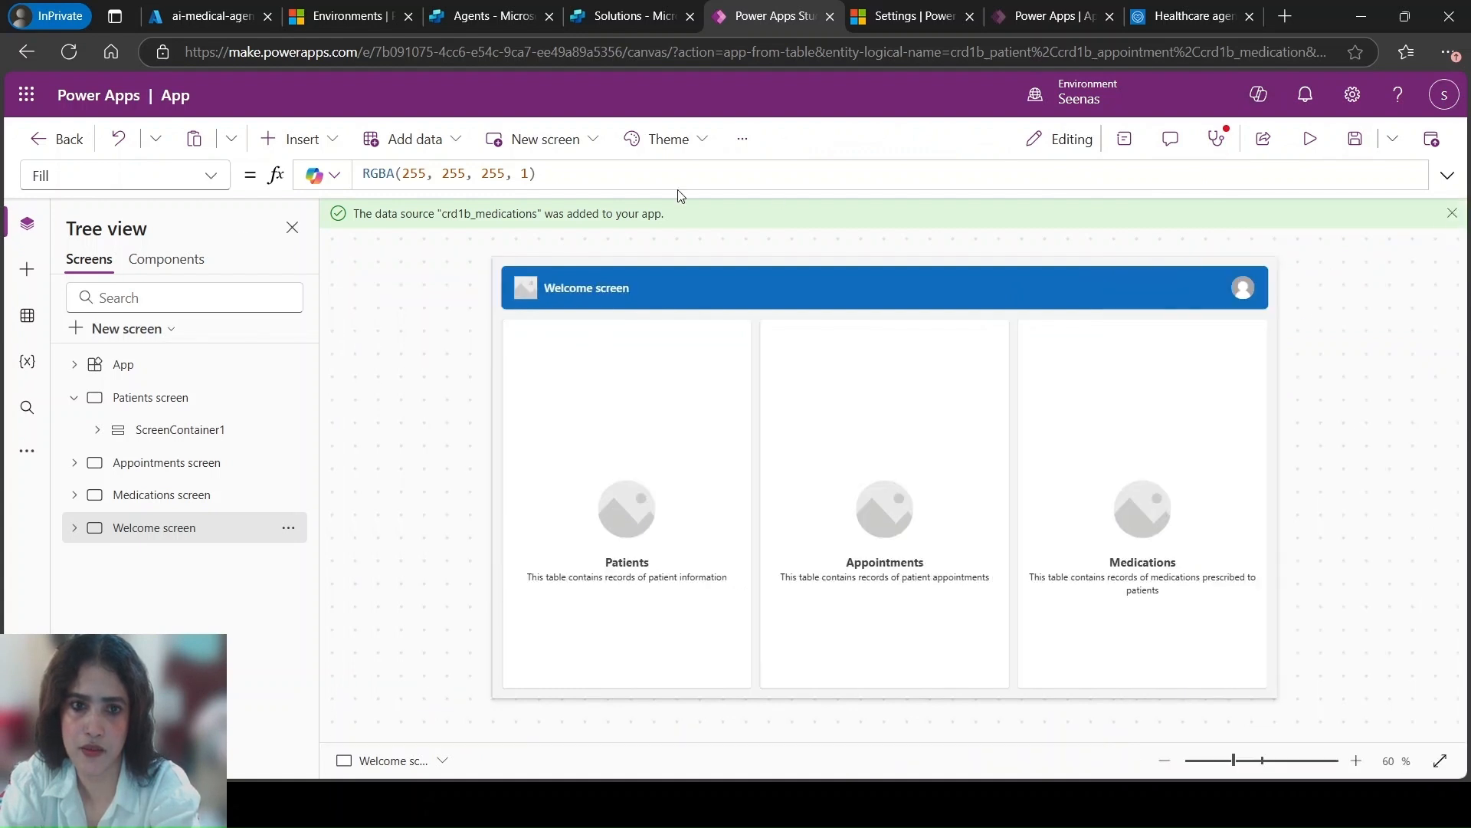
Look at the Power Apps app list, and review the app's Patients, Appointments, Medications and Welcome screens in the editor
{"action": "left_click", "coordinate": [74, 397]}
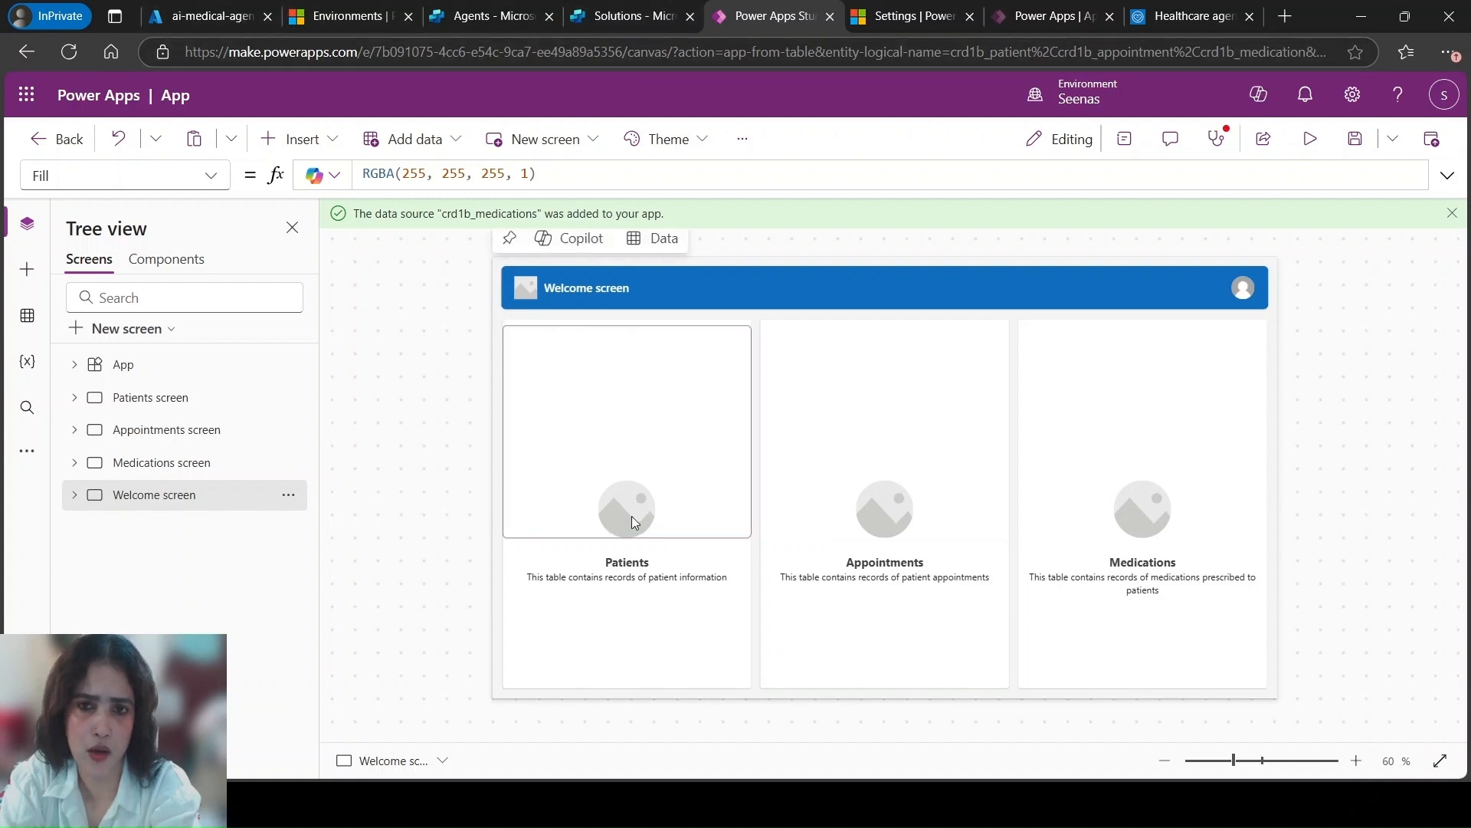
{"action": "left_click", "coordinate": [1051, 16]}
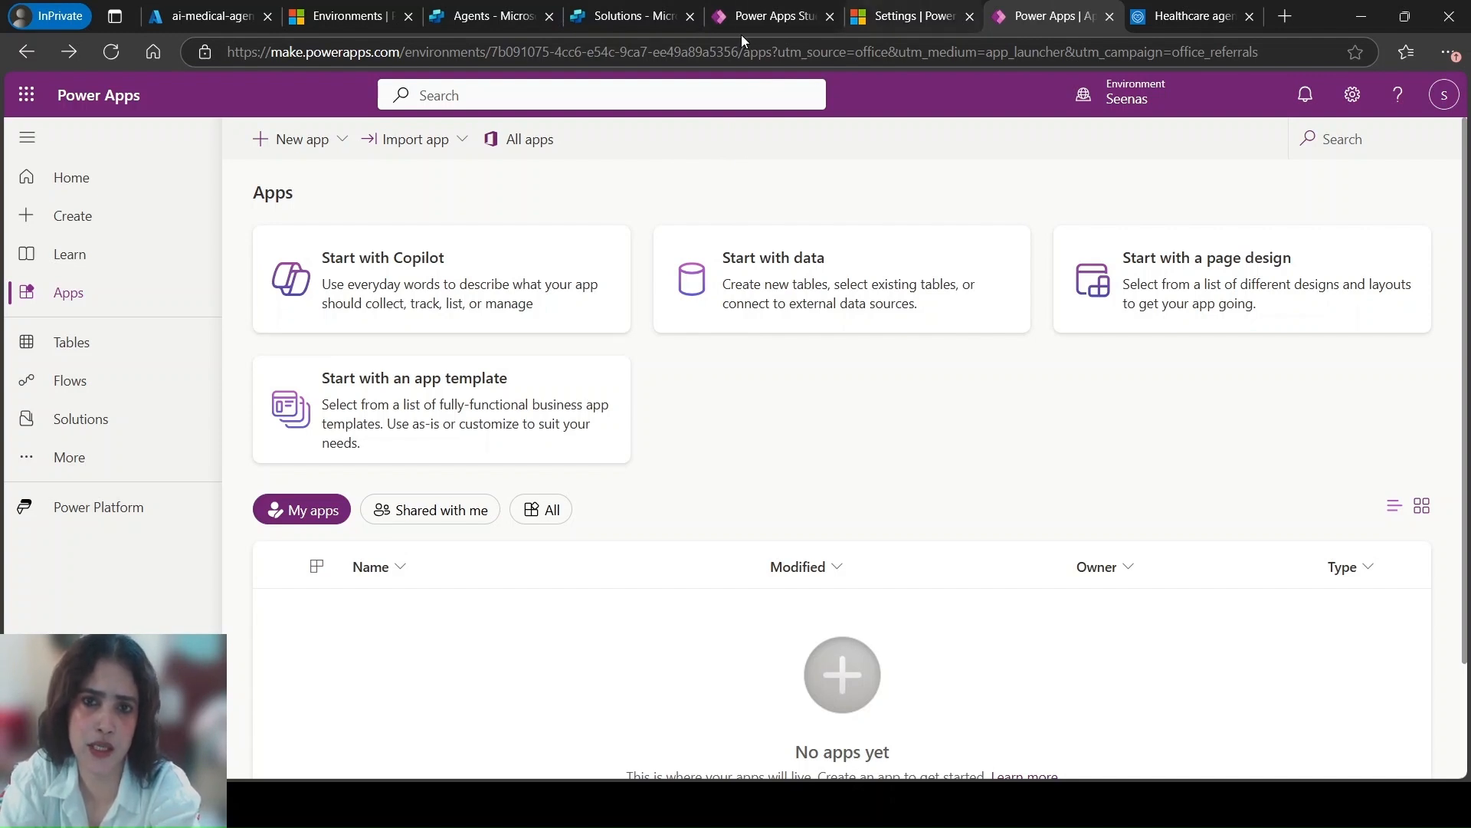
{"action": "left_click", "coordinate": [741, 11]}
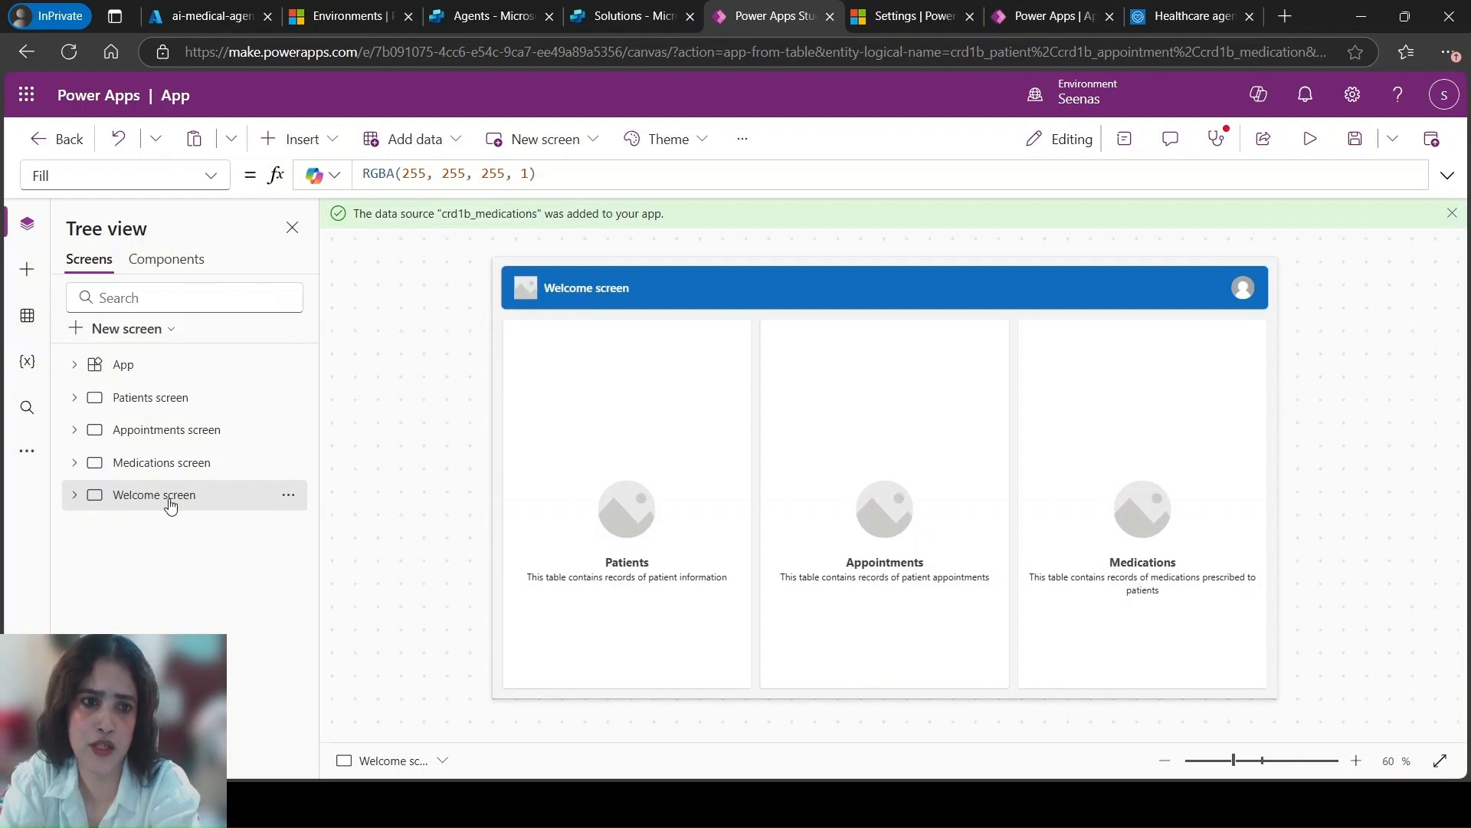
{"action": "left_click", "coordinate": [150, 407]}
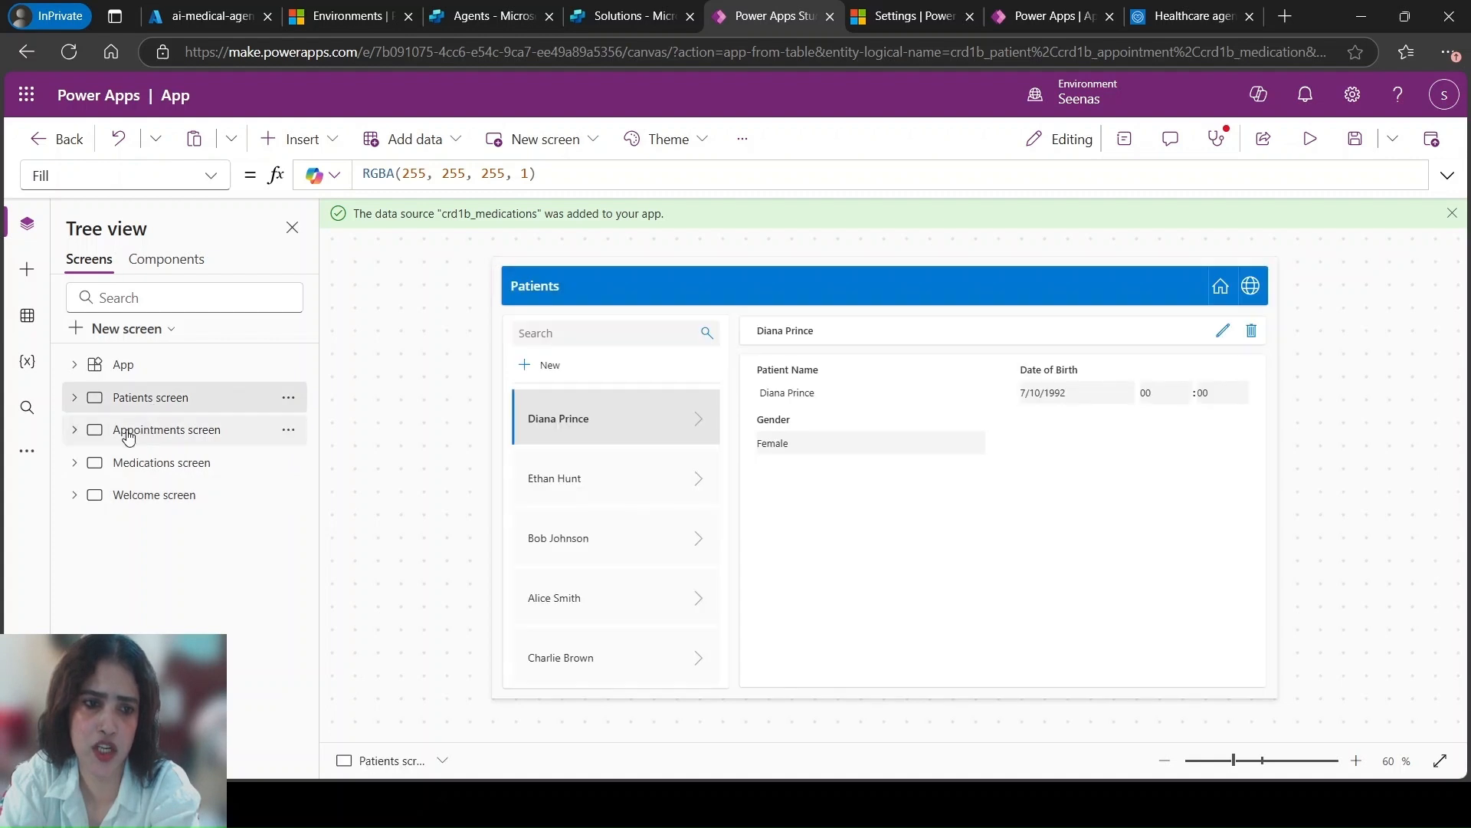
{"action": "left_click", "coordinate": [145, 435]}
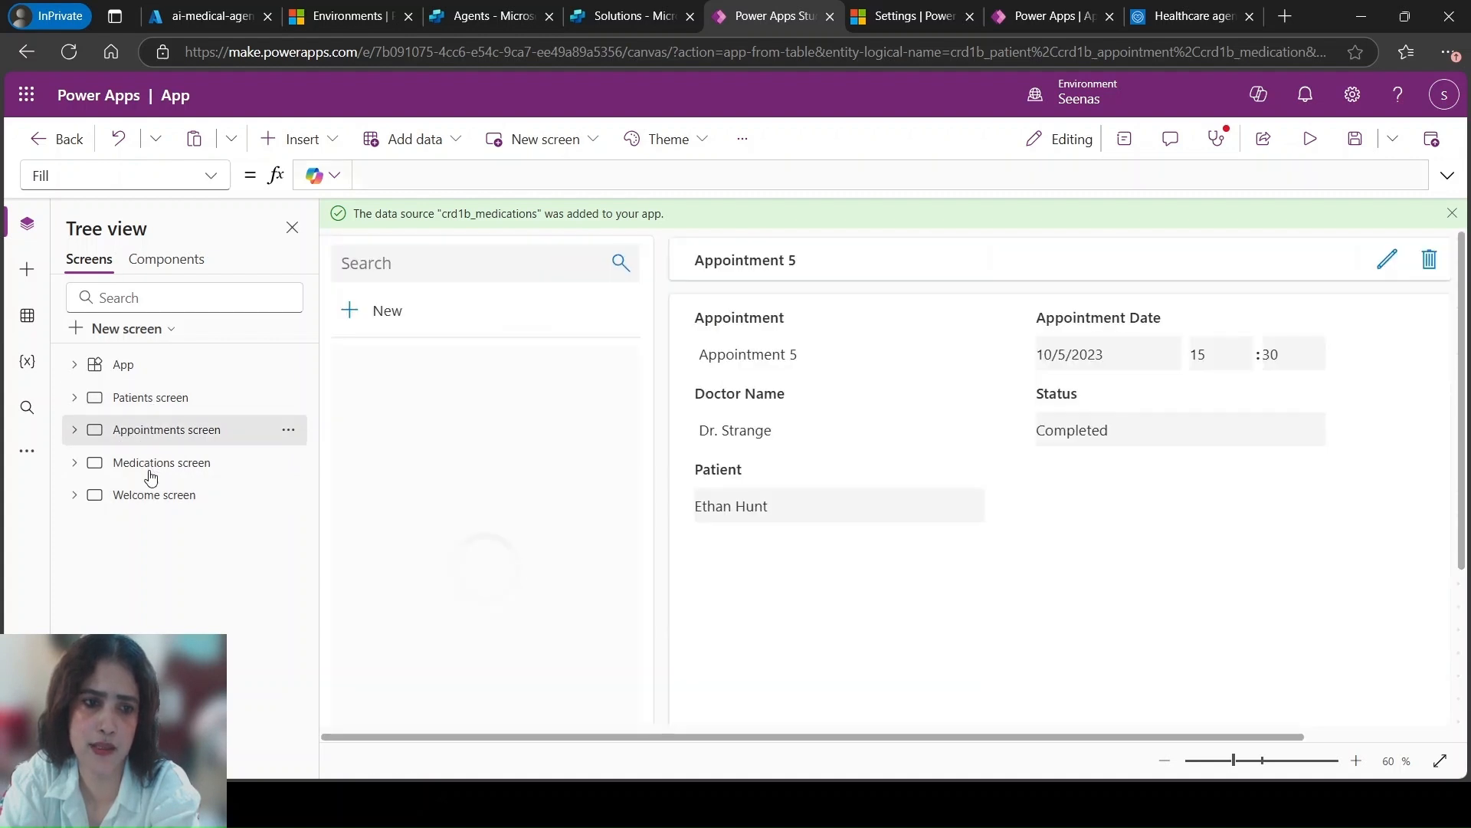
{"action": "left_click", "coordinate": [145, 467]}
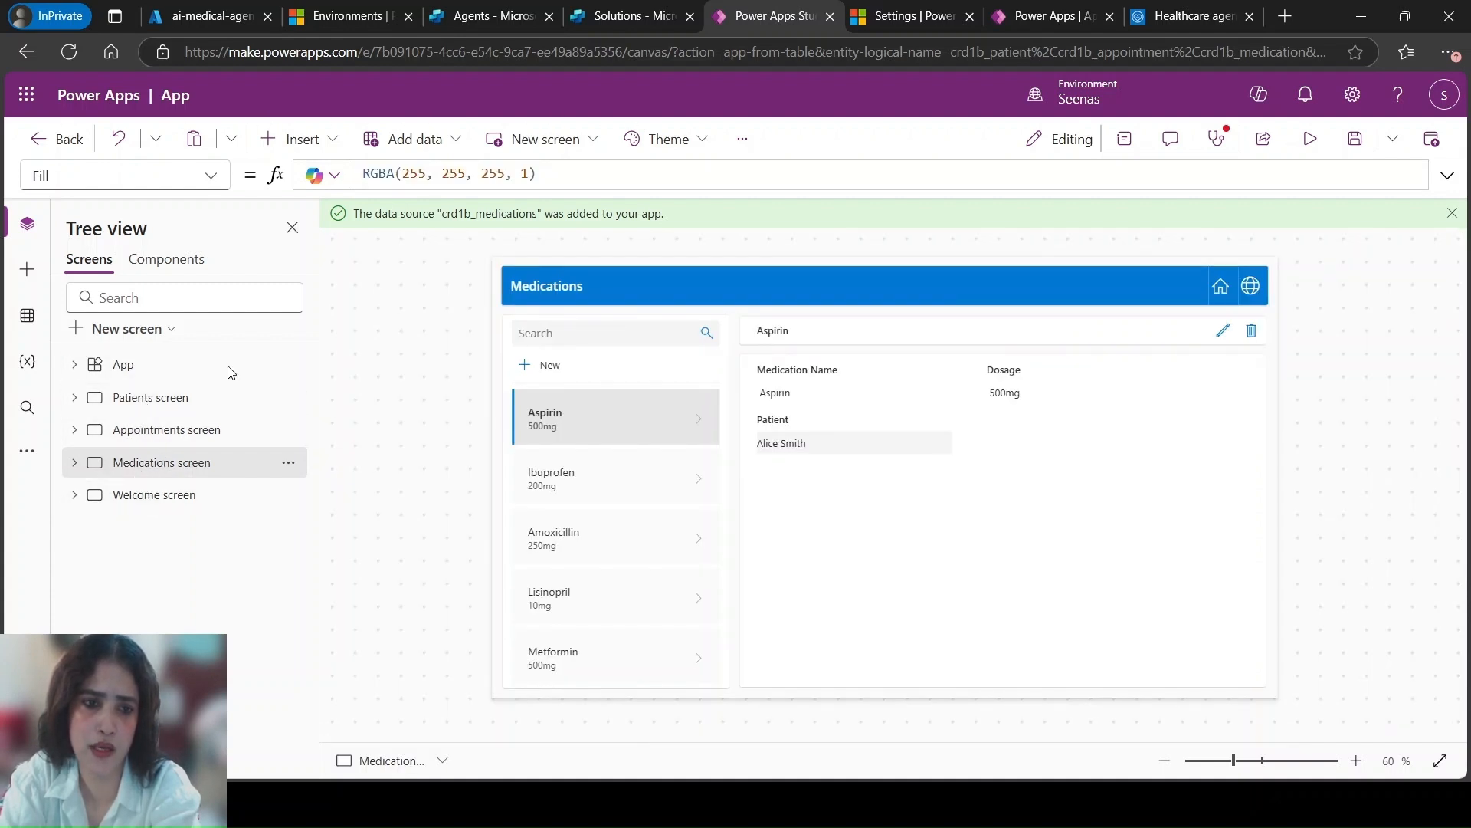
{"action": "left_click", "coordinate": [131, 502]}
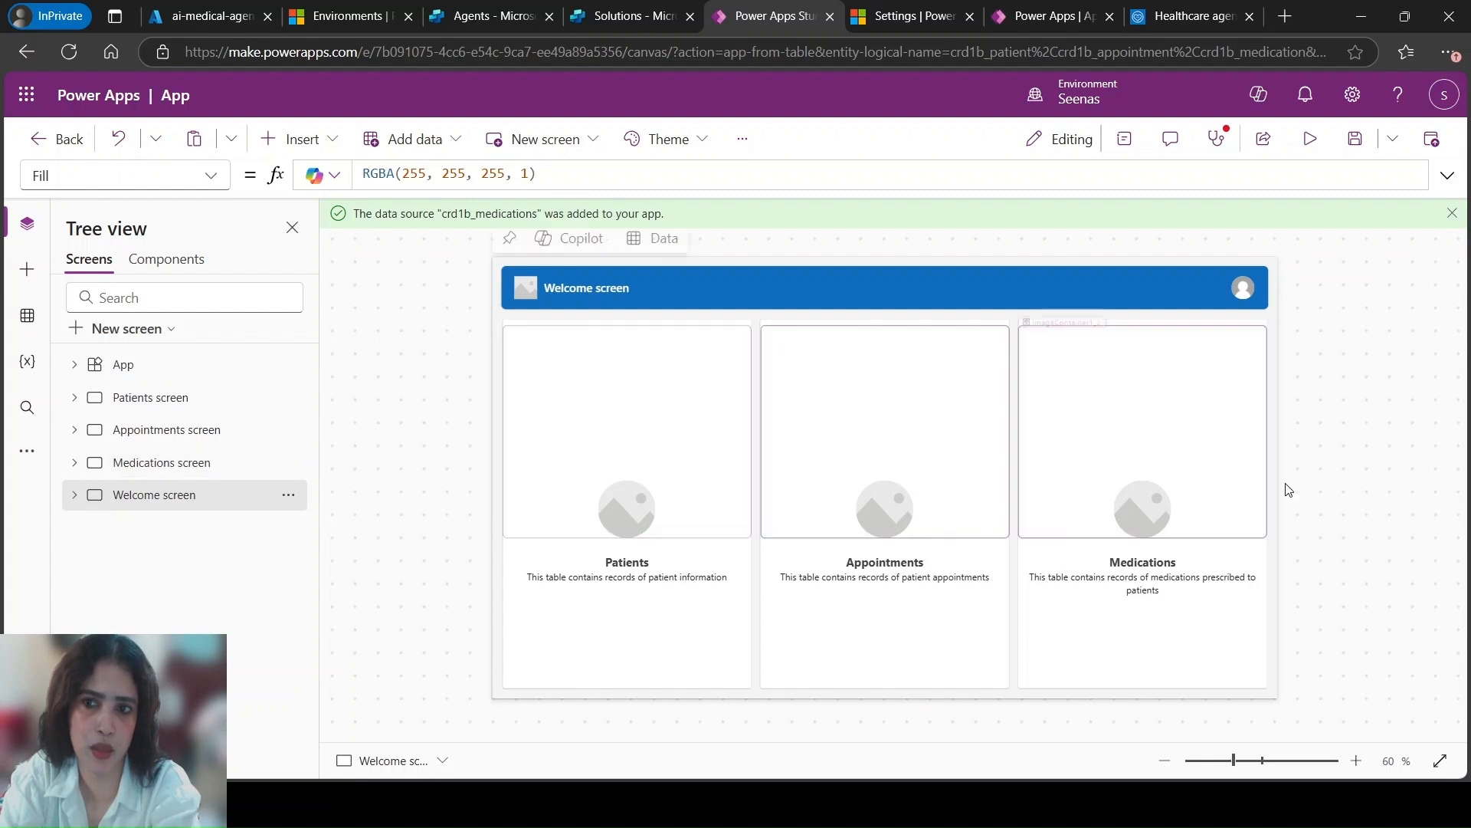
Preview the app from the Welcome screen at canvas size
{"action": "left_click", "coordinate": [1310, 139]}
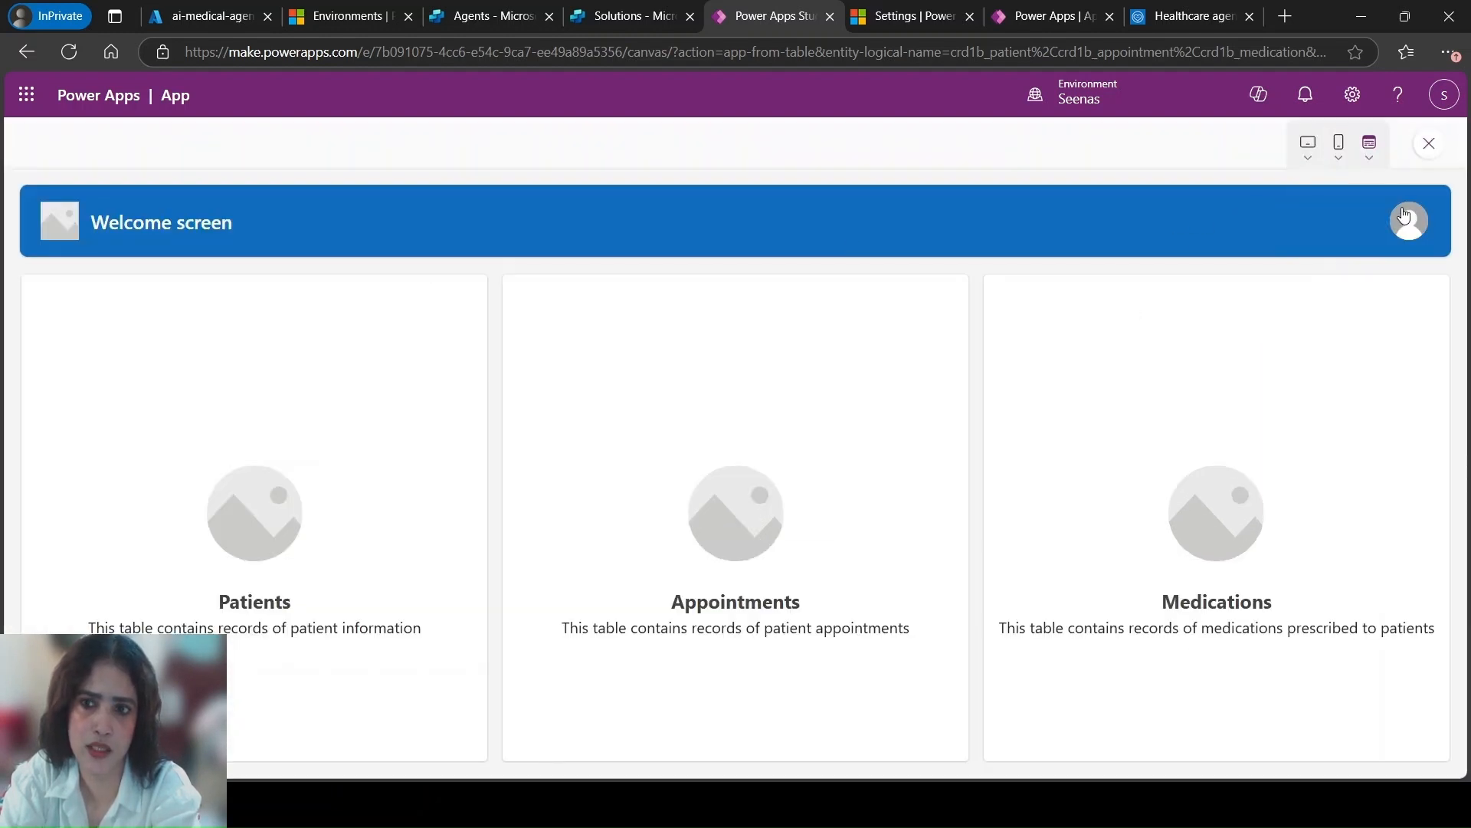
{"action": "left_click", "coordinate": [1371, 151]}
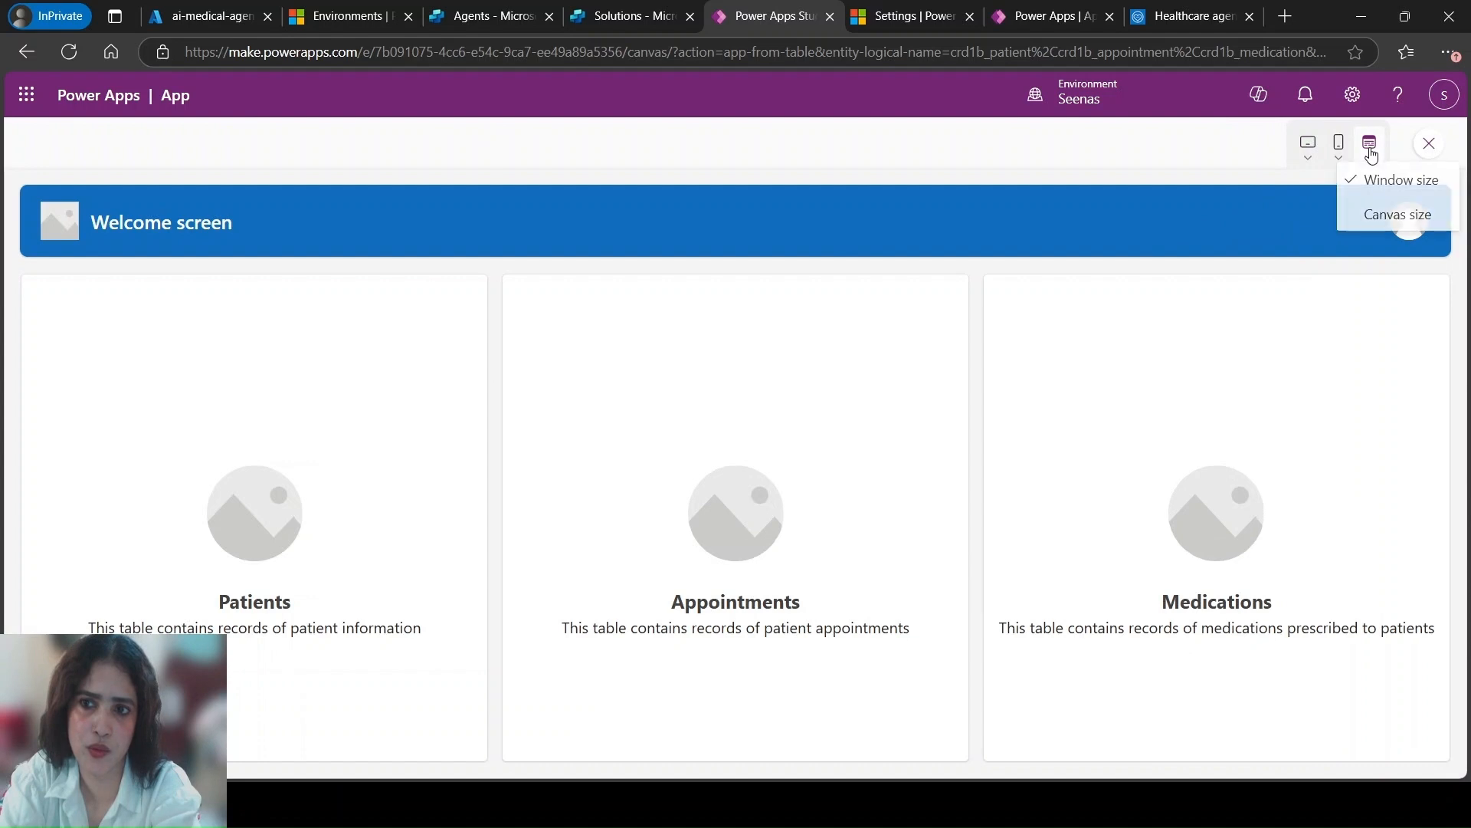
{"action": "left_click", "coordinate": [1383, 215]}
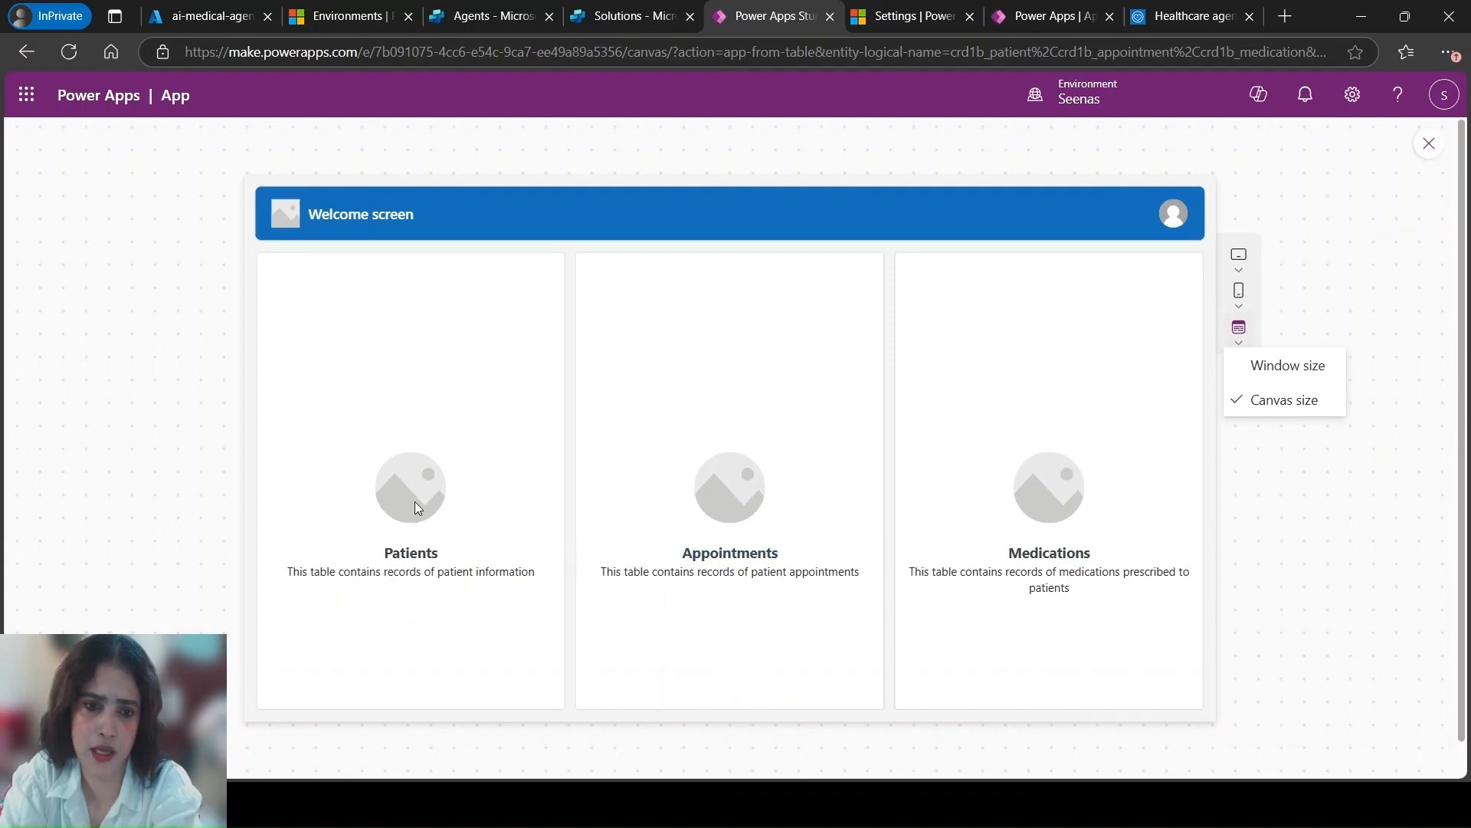
Browse several patient records and the appointments in the app preview, returning to the Welcome screen after each table
{"action": "left_click", "coordinate": [419, 559]}
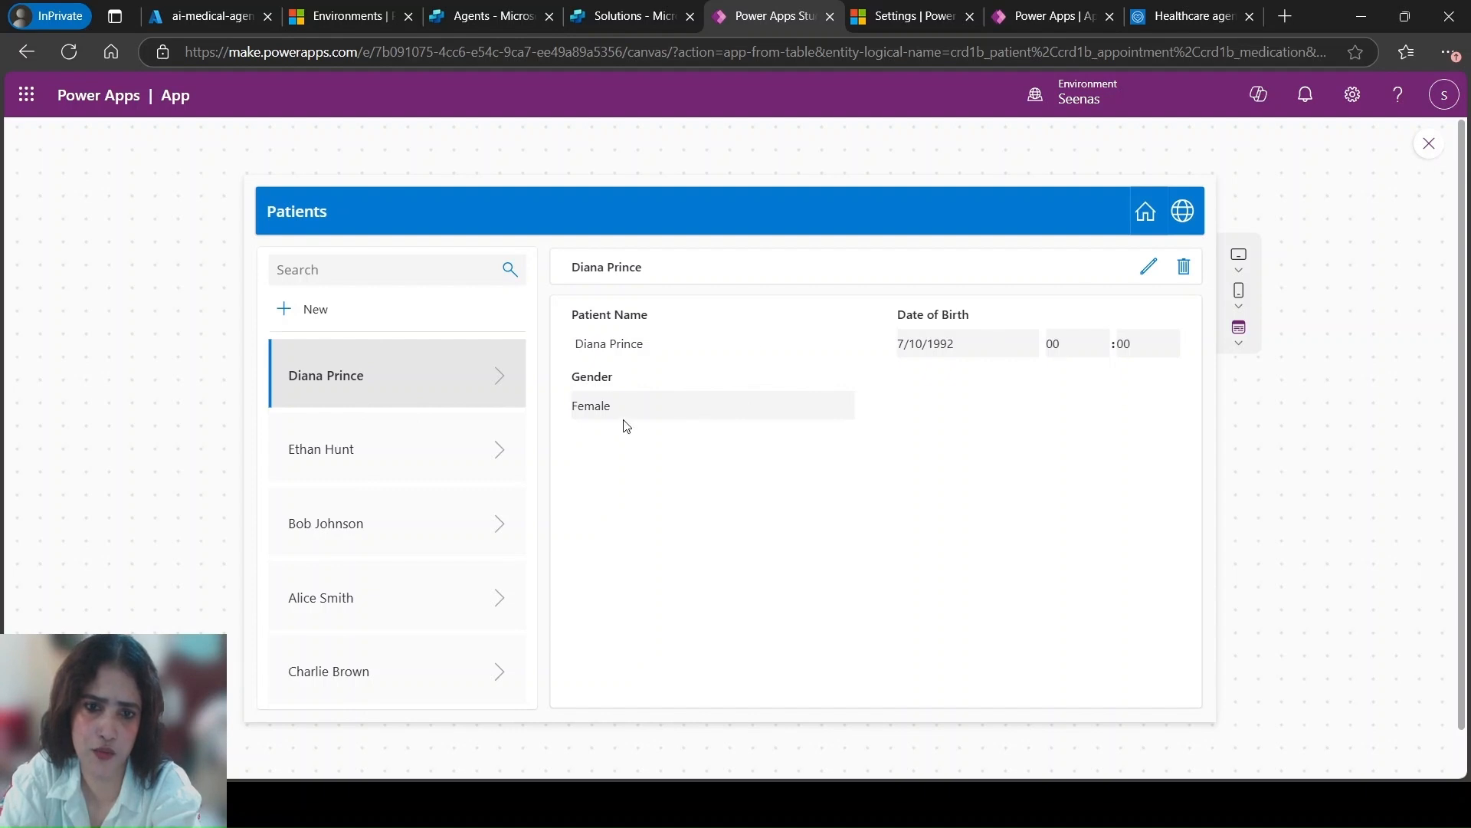
{"action": "left_click", "coordinate": [371, 450]}
{"action": "left_click", "coordinate": [385, 509]}
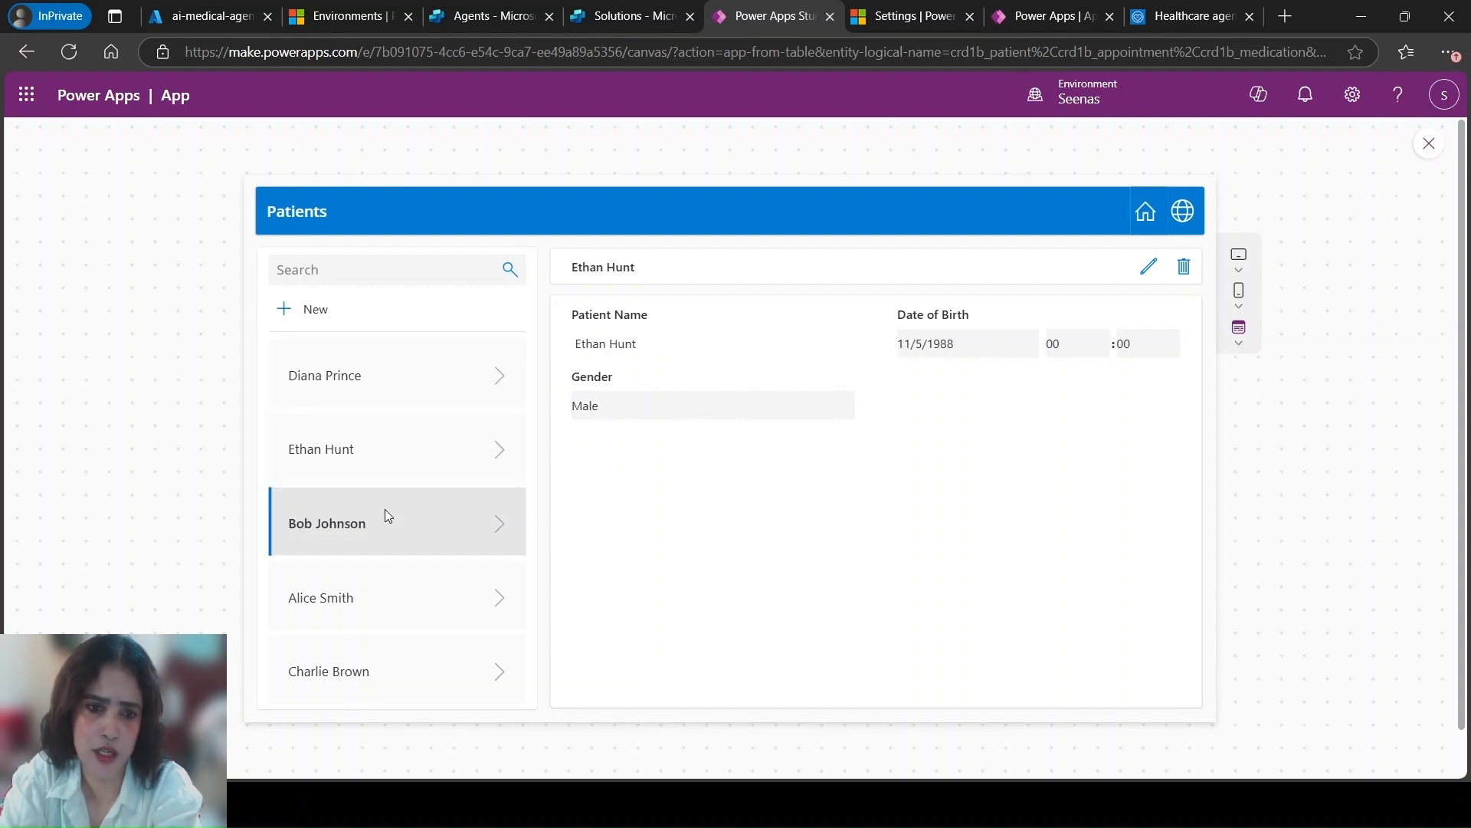
{"action": "left_click", "coordinate": [1146, 213]}
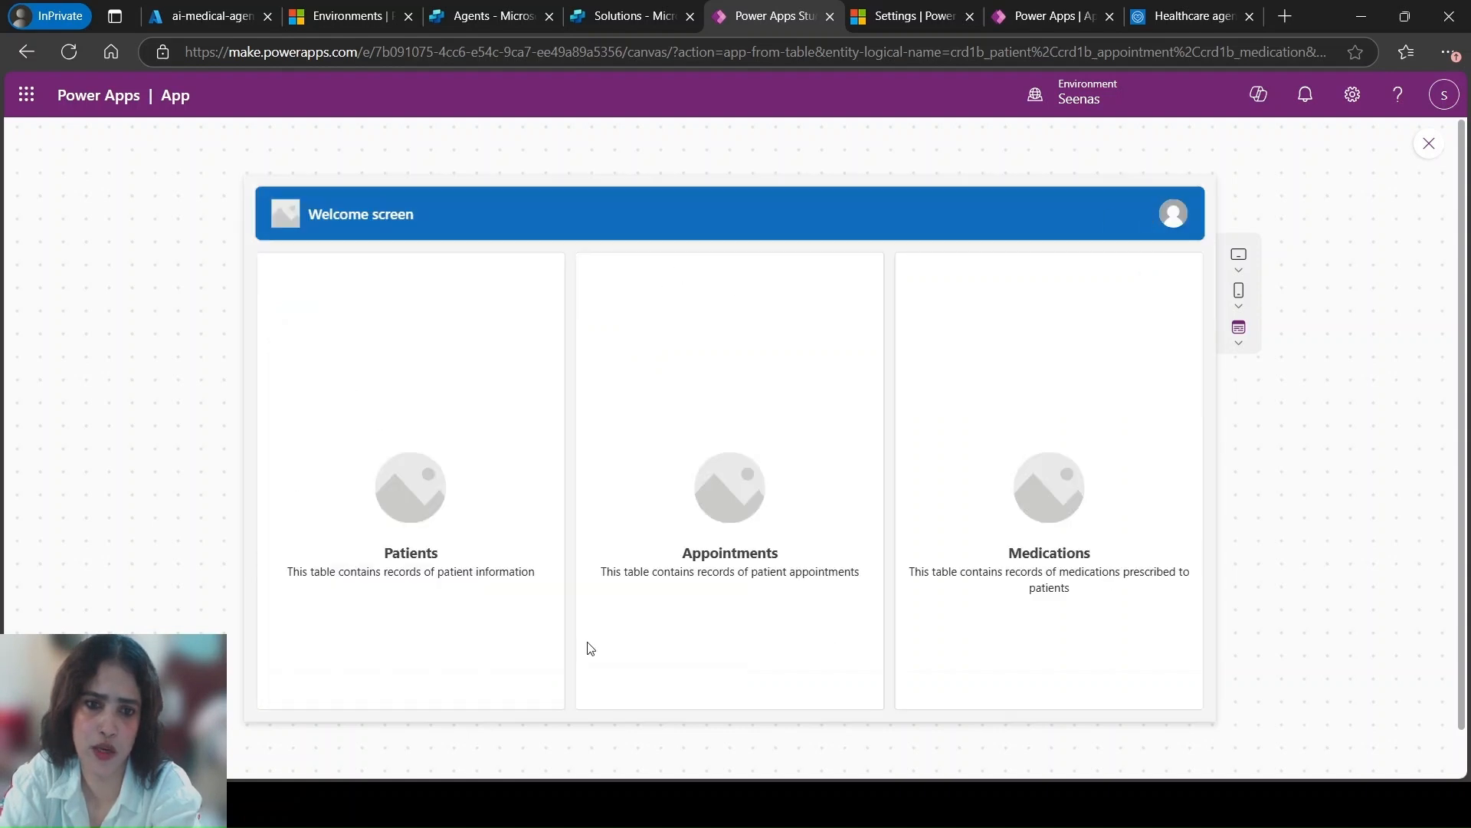
{"action": "left_click", "coordinate": [719, 547]}
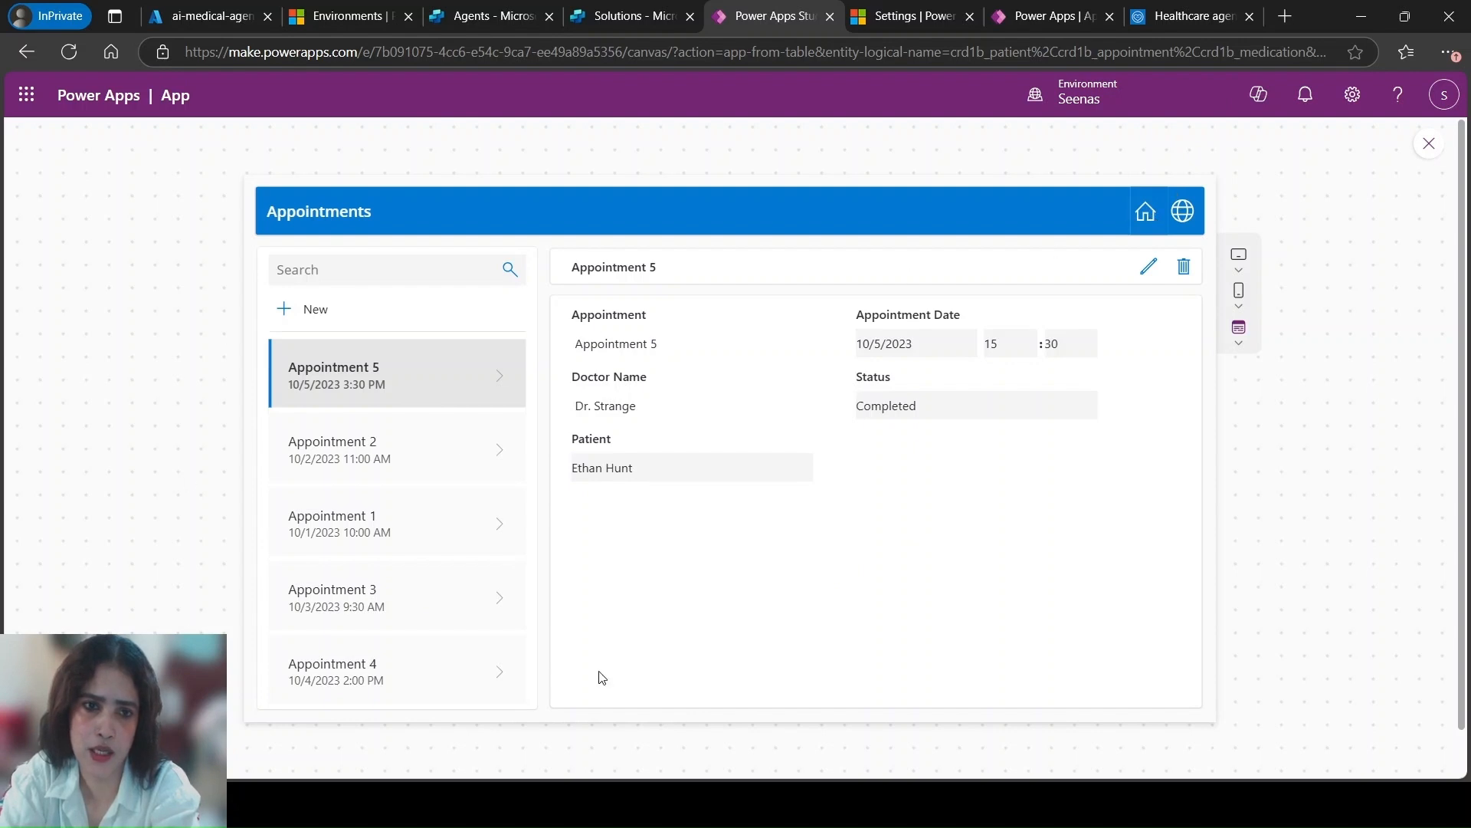
{"action": "left_click", "coordinate": [1144, 215]}
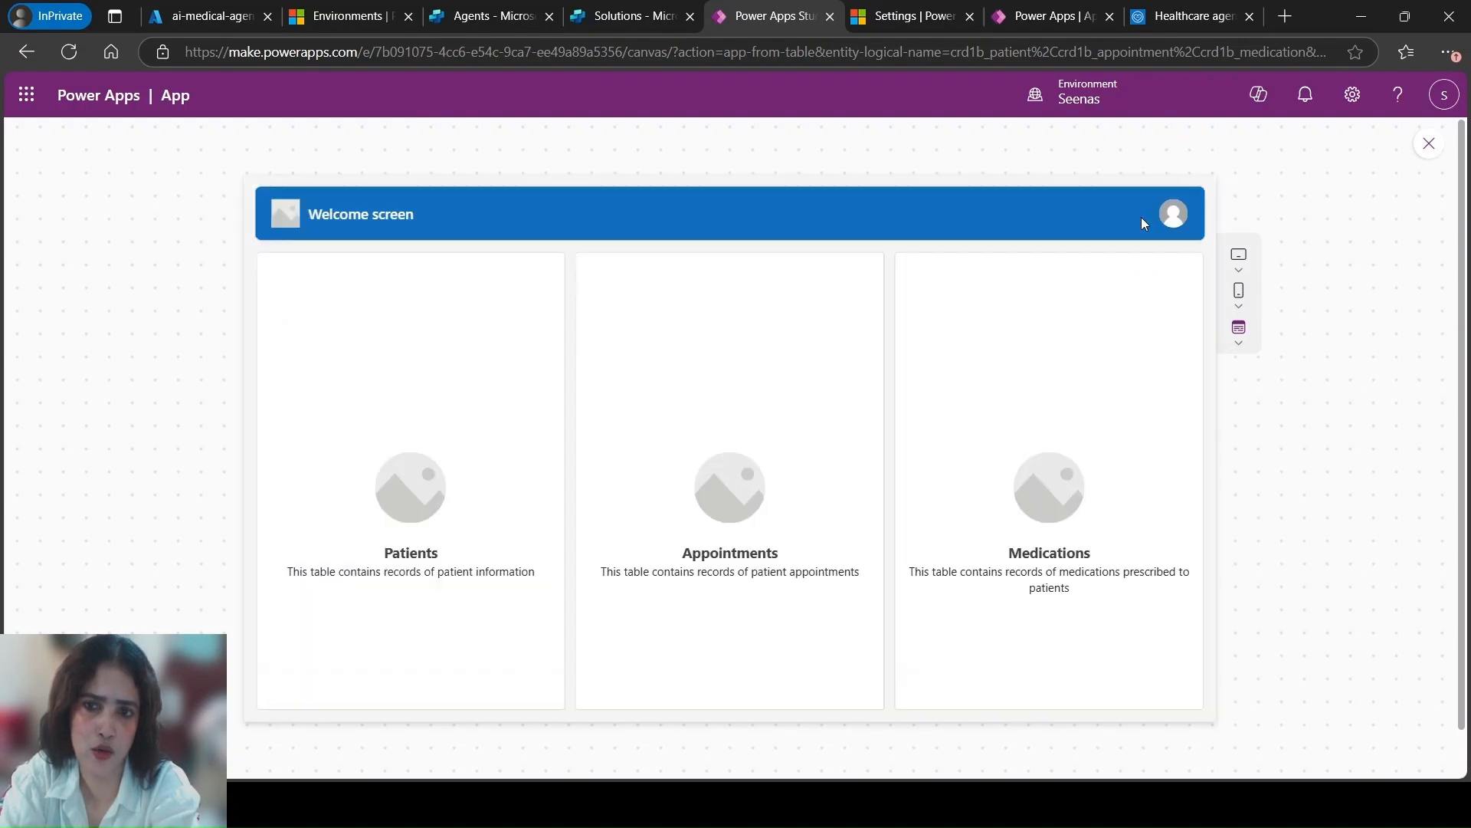
Browse the medication records in the app preview, return to the Welcome screen and close the preview
{"action": "left_click", "coordinate": [1053, 557]}
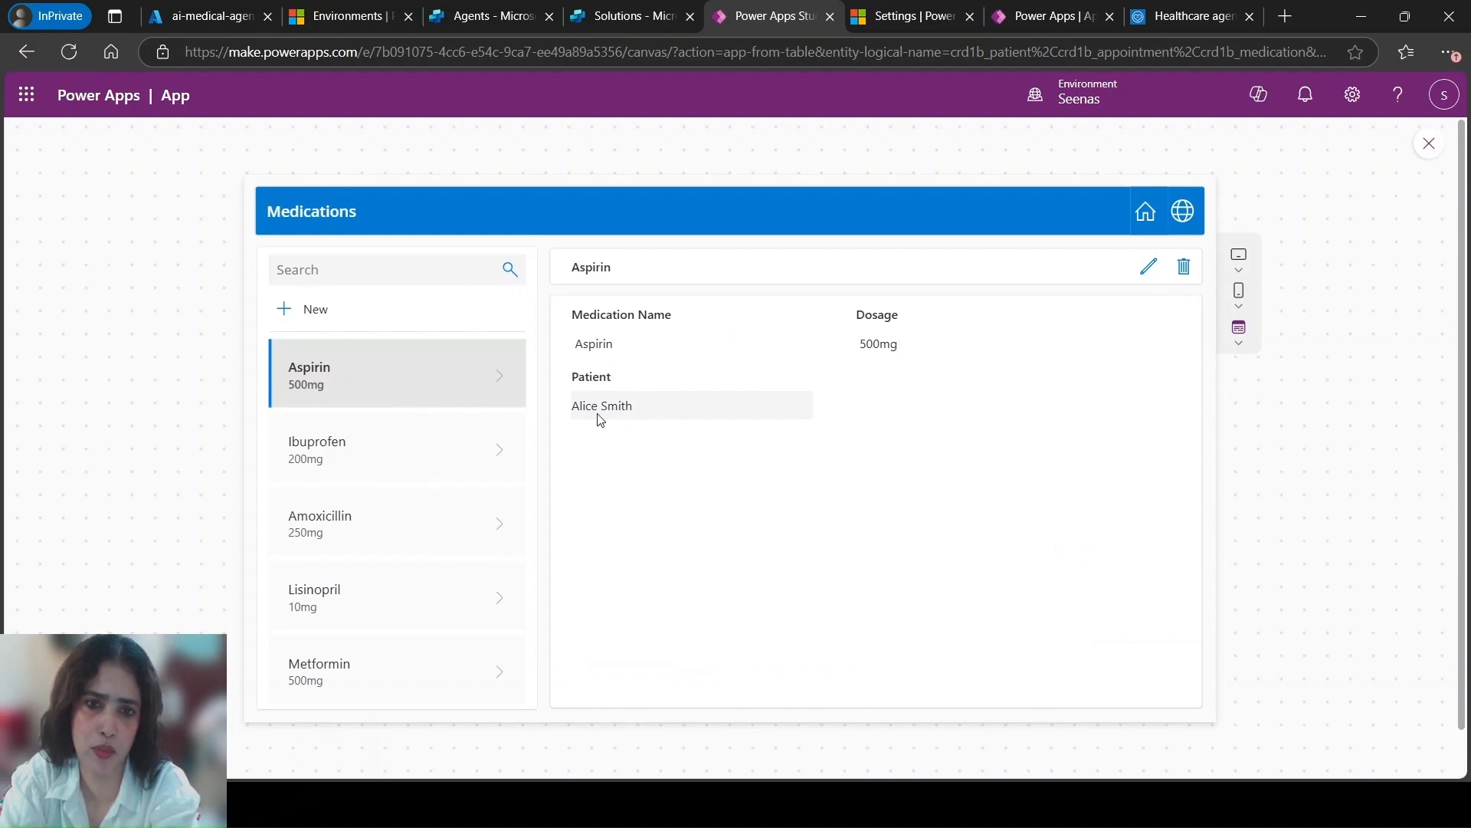
{"action": "left_click", "coordinate": [414, 462]}
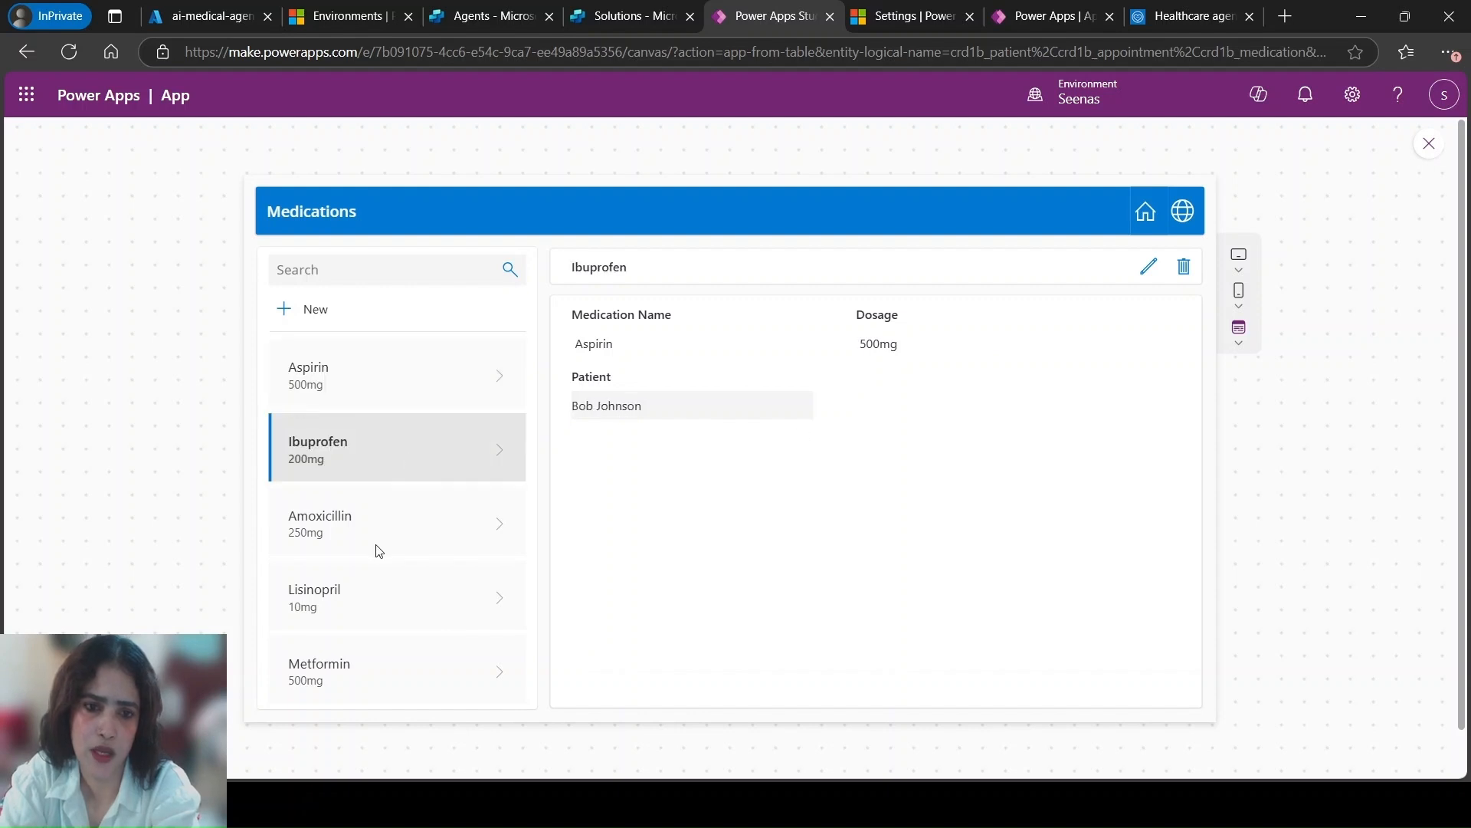
{"action": "left_click", "coordinate": [373, 532]}
{"action": "left_click", "coordinate": [384, 592]}
{"action": "left_click", "coordinate": [387, 673]}
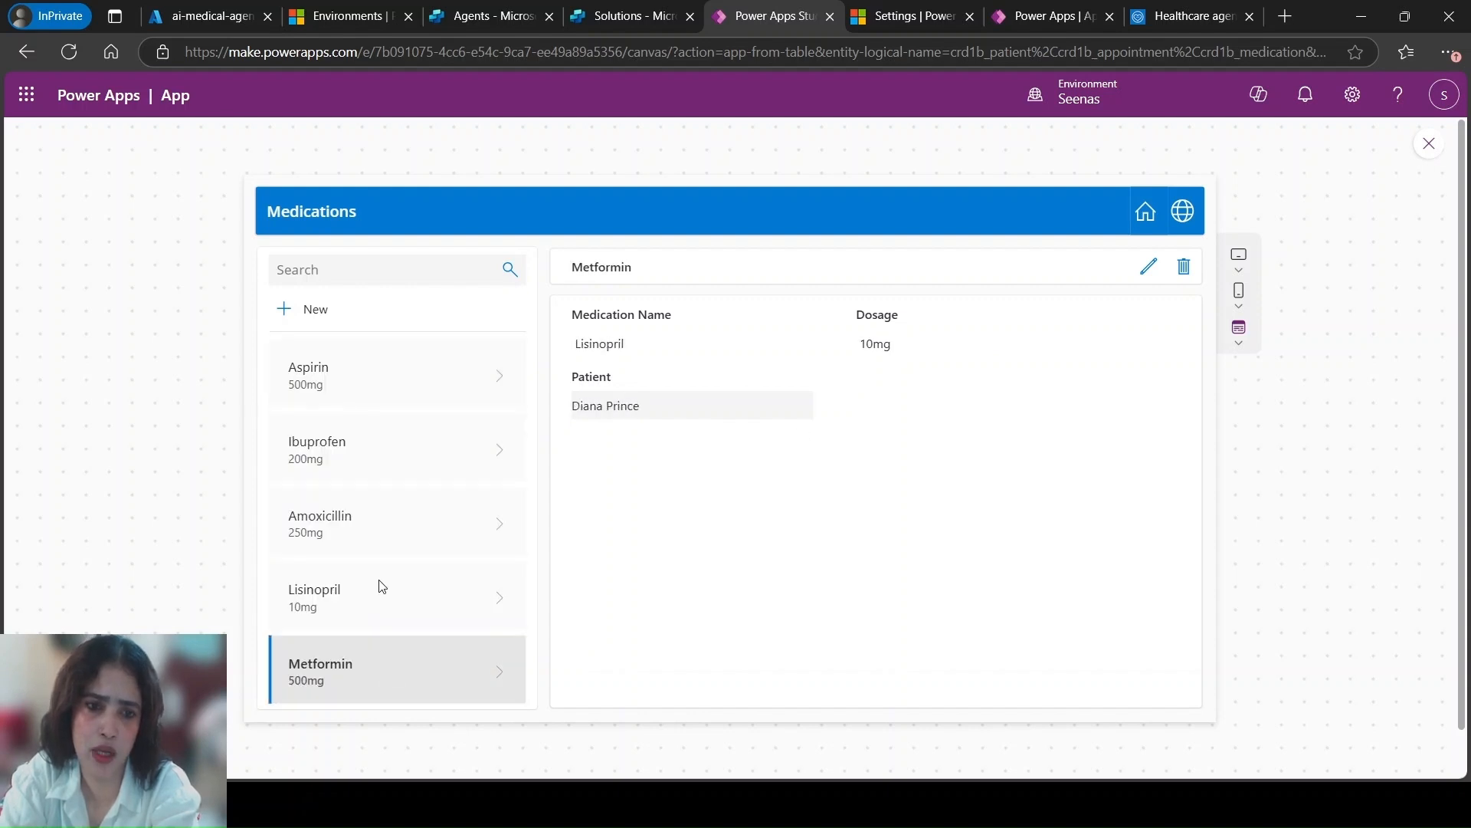
{"action": "left_click", "coordinate": [395, 377]}
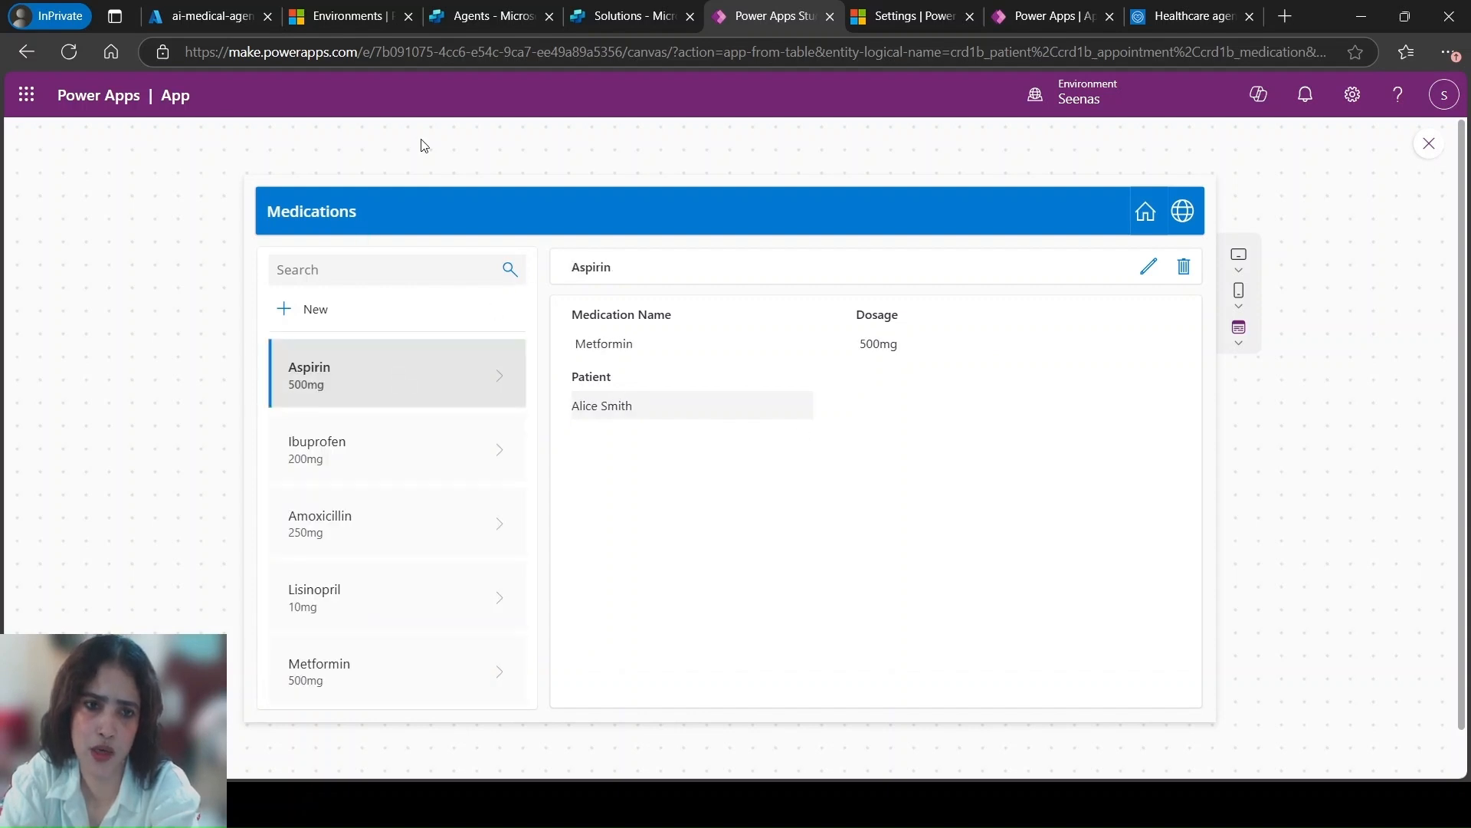
{"action": "left_click", "coordinate": [1146, 211]}
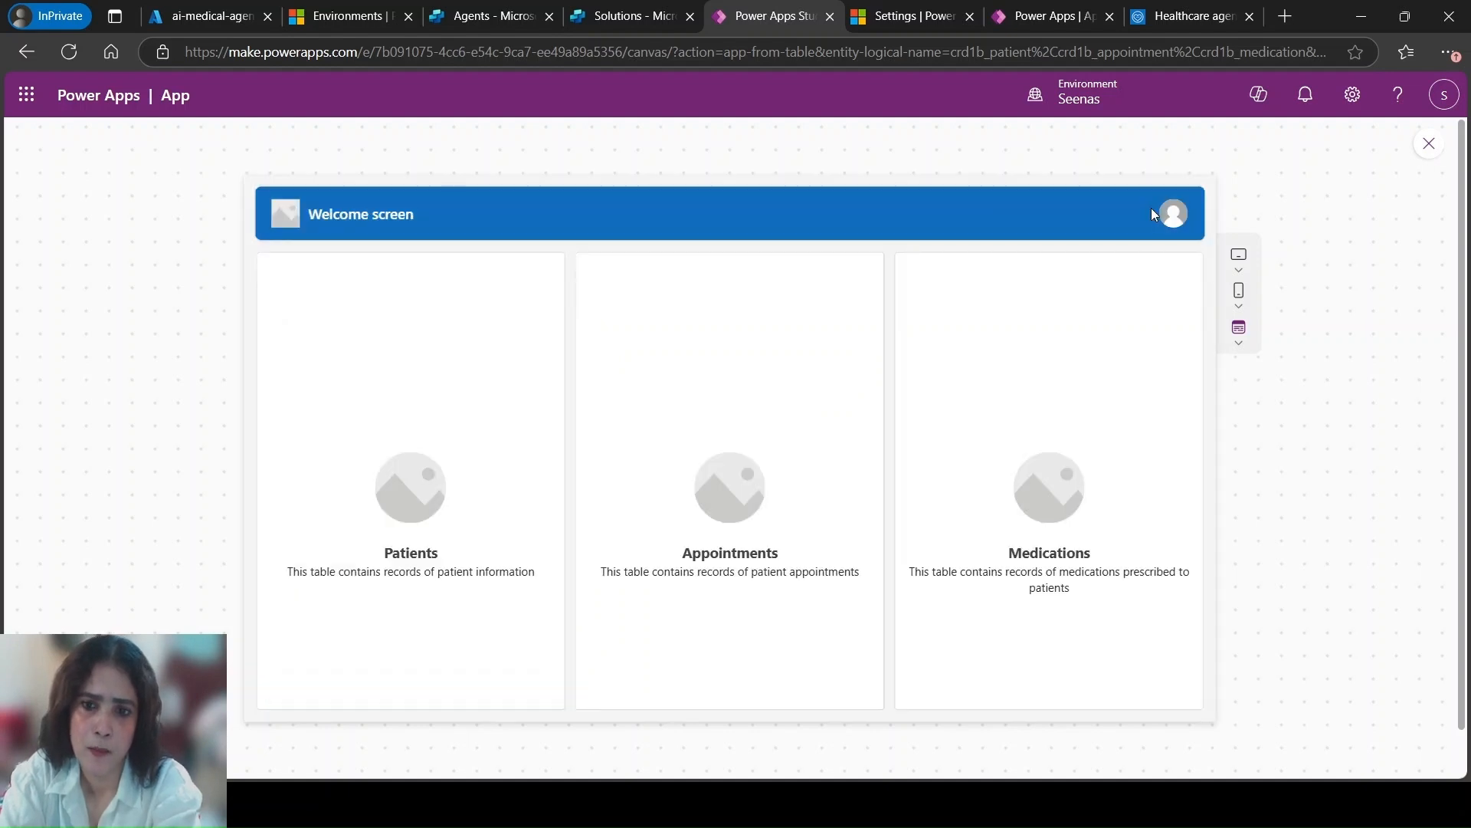
{"action": "left_click", "coordinate": [1429, 144]}
{"action": "left_click", "coordinate": [992, 512]}
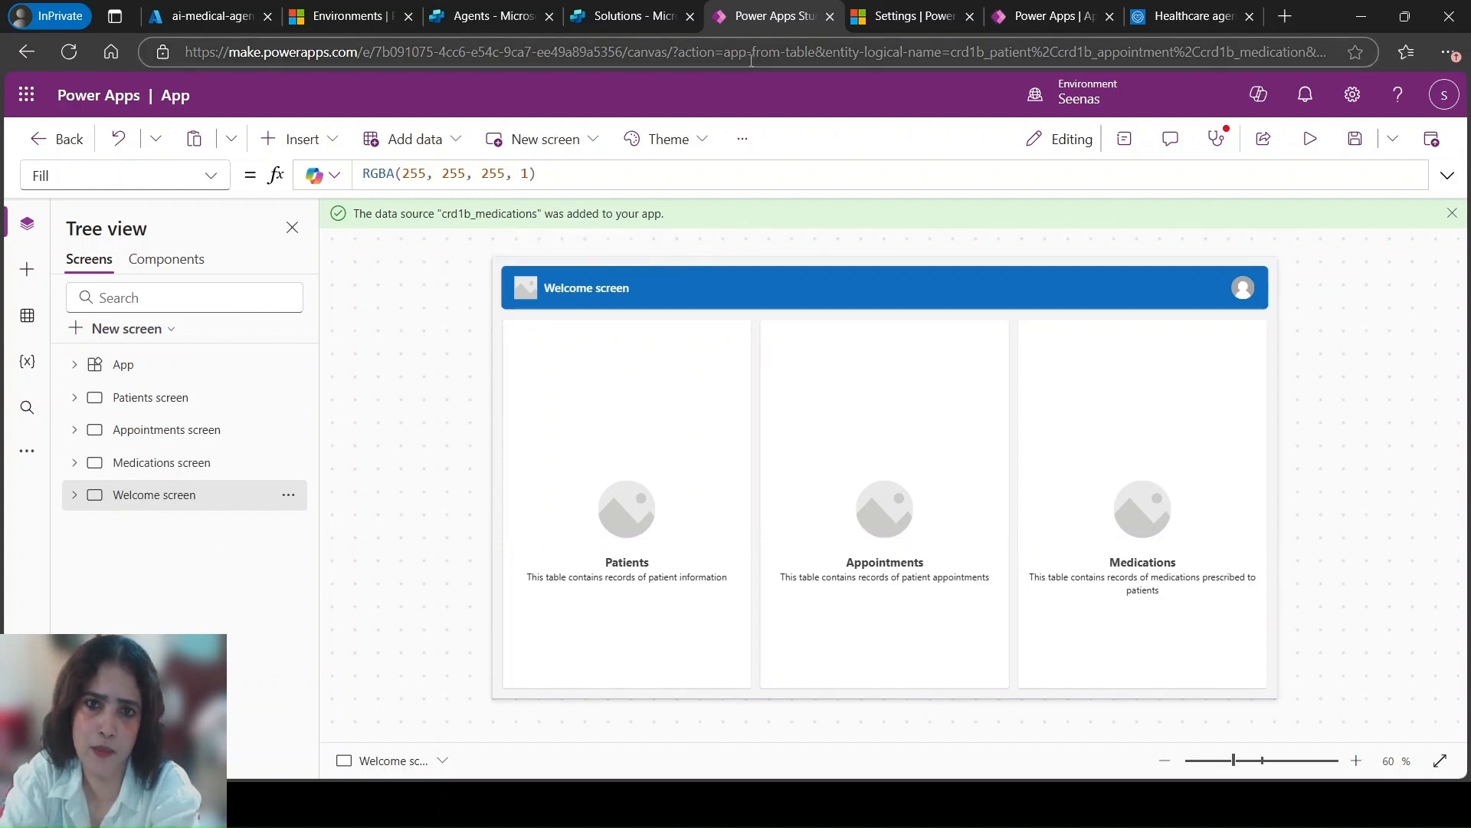
Switch to Copilot Studio and open the ai-medical-agent agent from the Agents of the ai_medical_agent_agent solution
{"action": "left_click", "coordinate": [624, 15]}
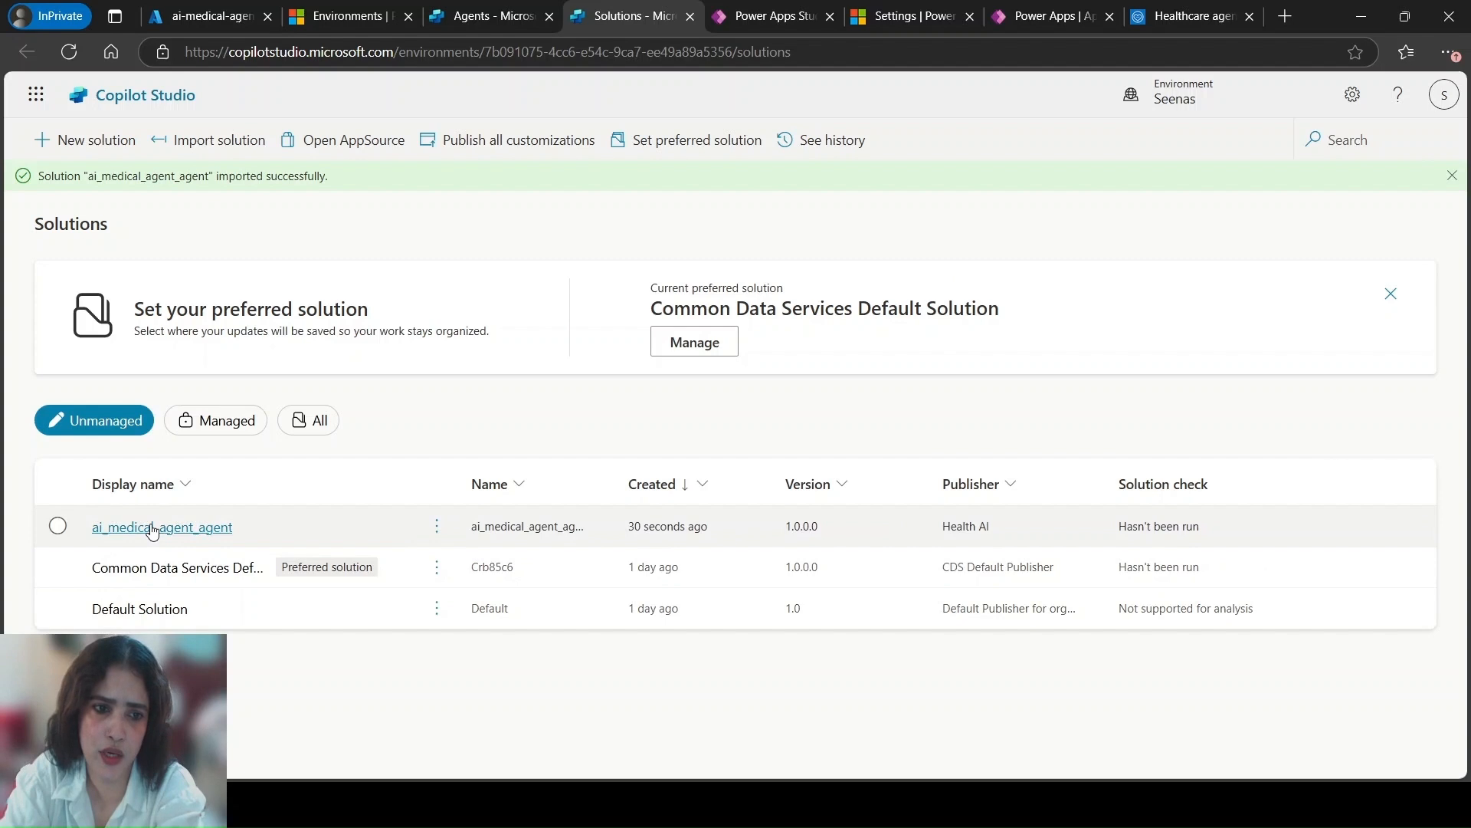
{"action": "left_click", "coordinate": [201, 529]}
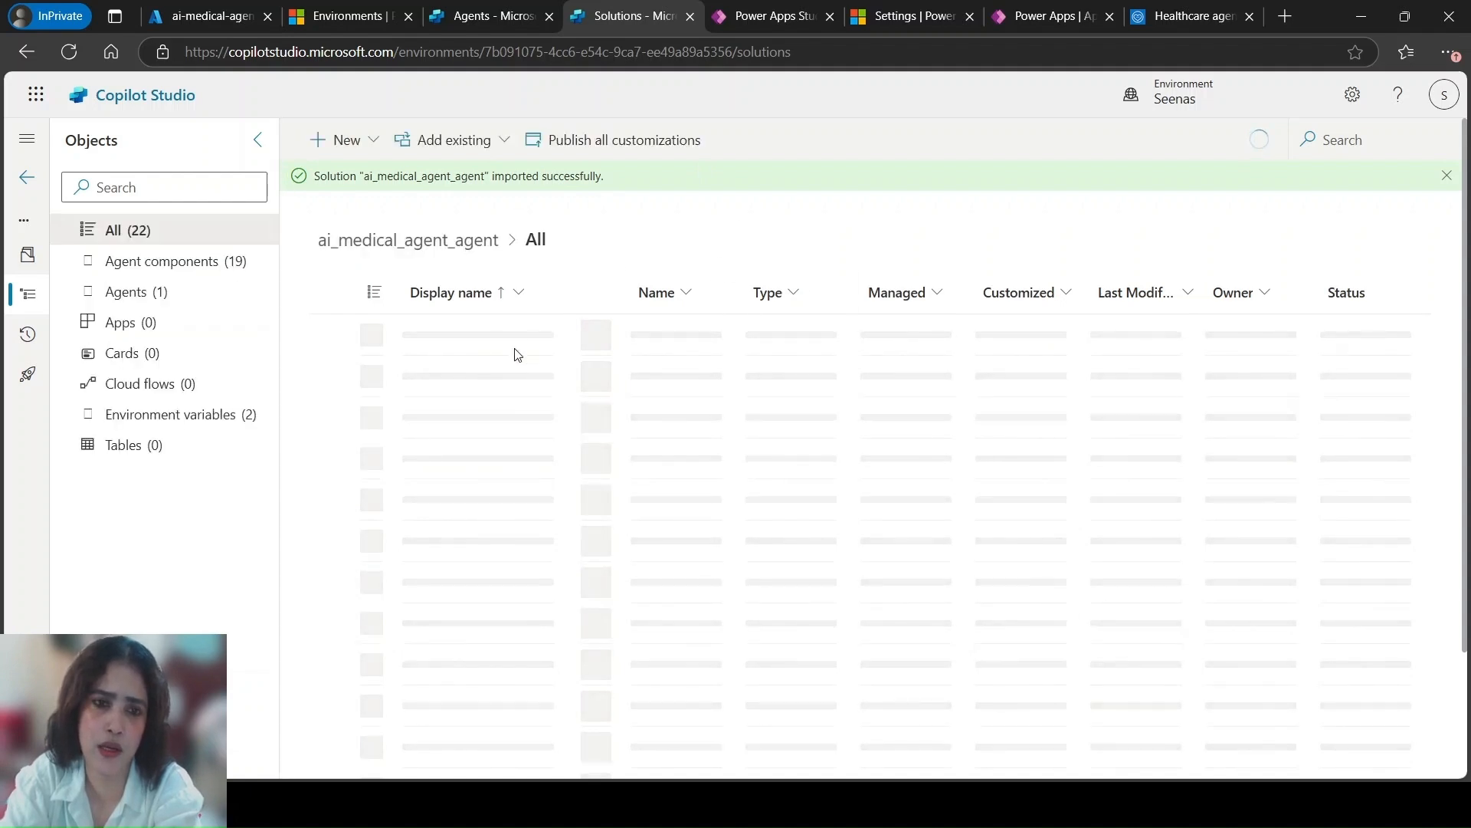
{"action": "left_click", "coordinate": [134, 296]}
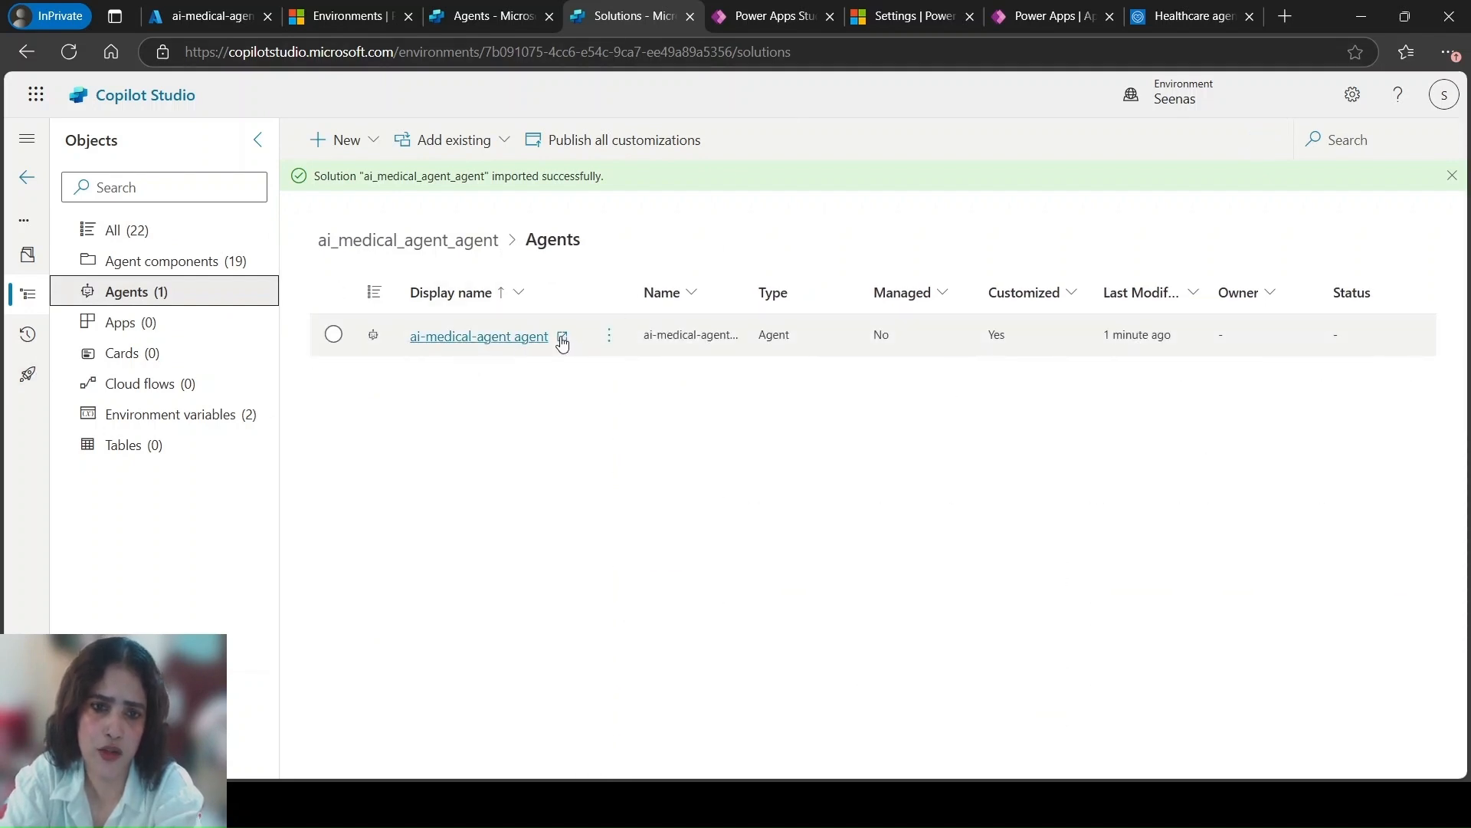
{"action": "left_click", "coordinate": [562, 338]}
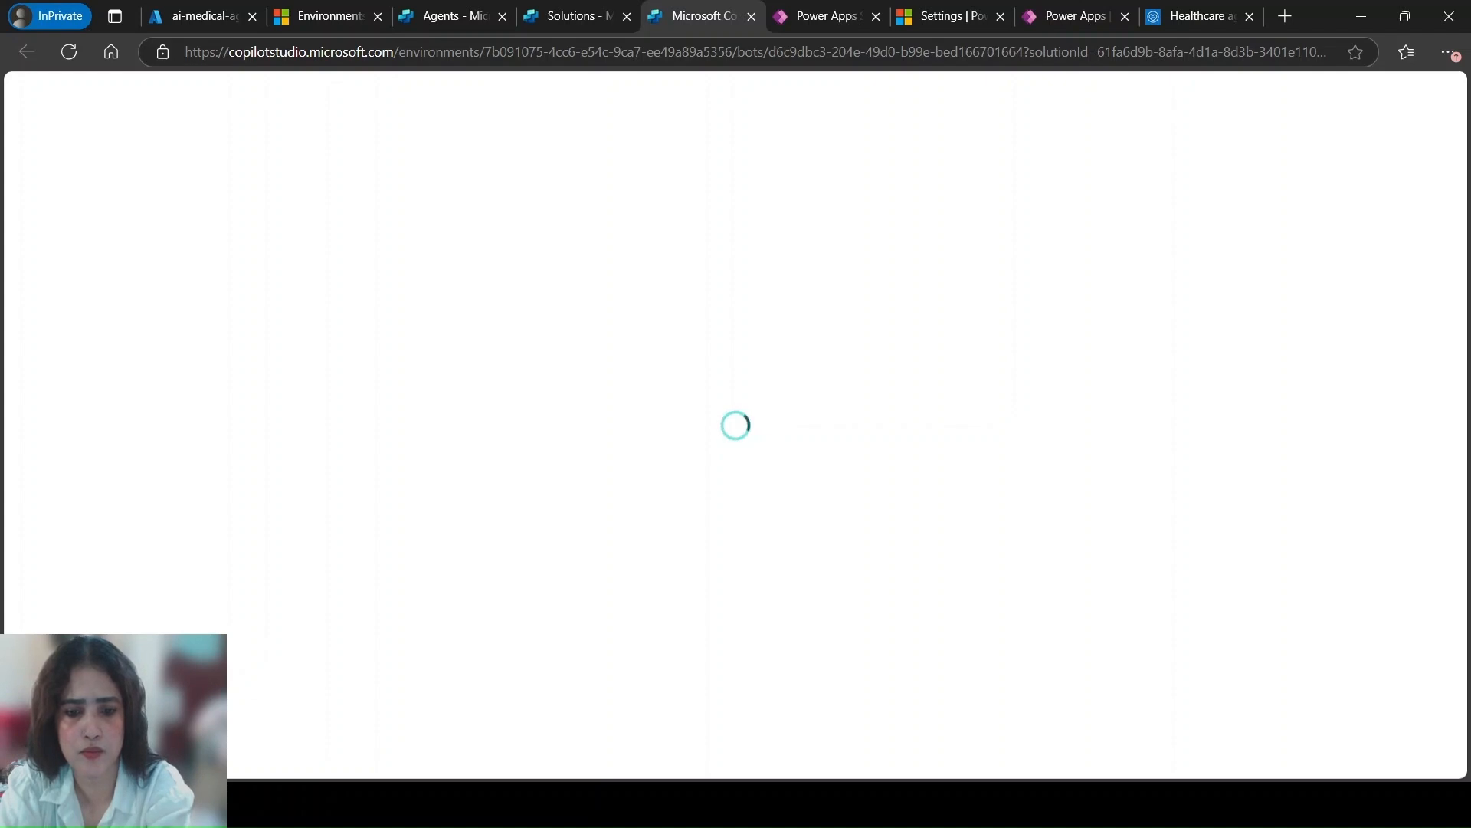
{"action": "left_click", "coordinate": [410, 803]}
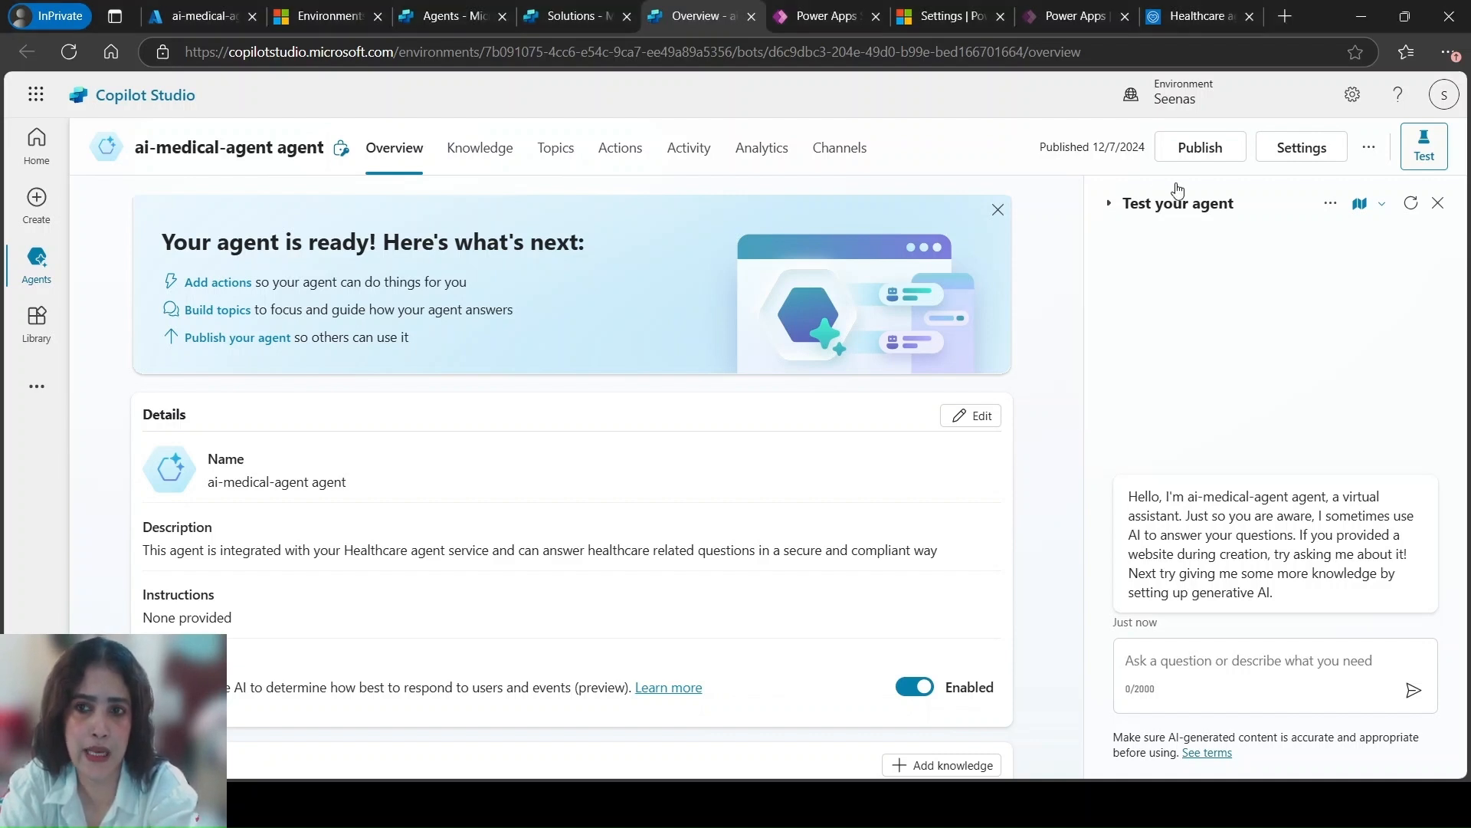
Copy the agent app ID from the metadata in the agent's advanced settings, and return to the agent overview
{"action": "left_click", "coordinate": [1299, 148]}
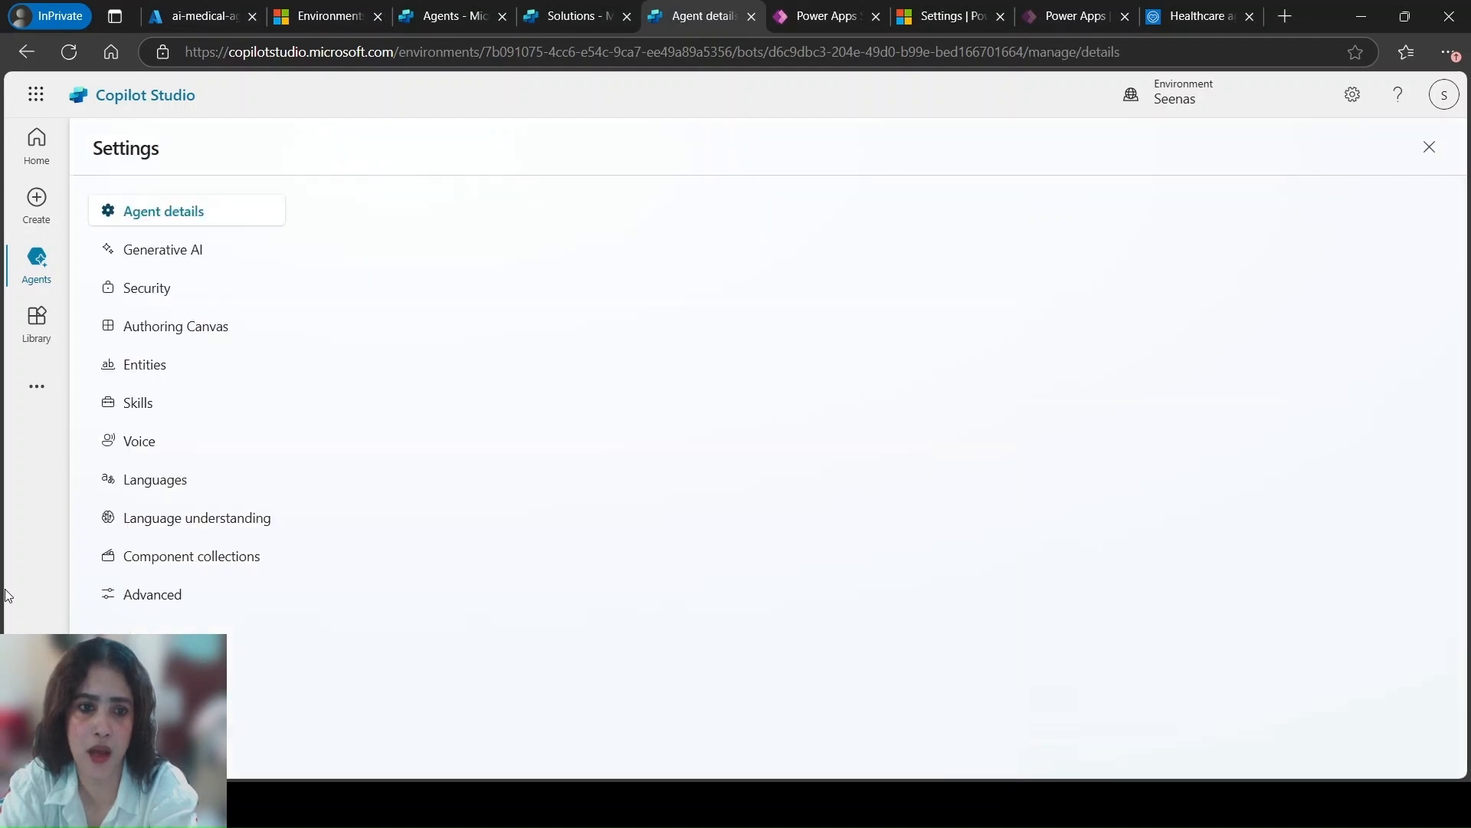
{"action": "left_click", "coordinate": [160, 595]}
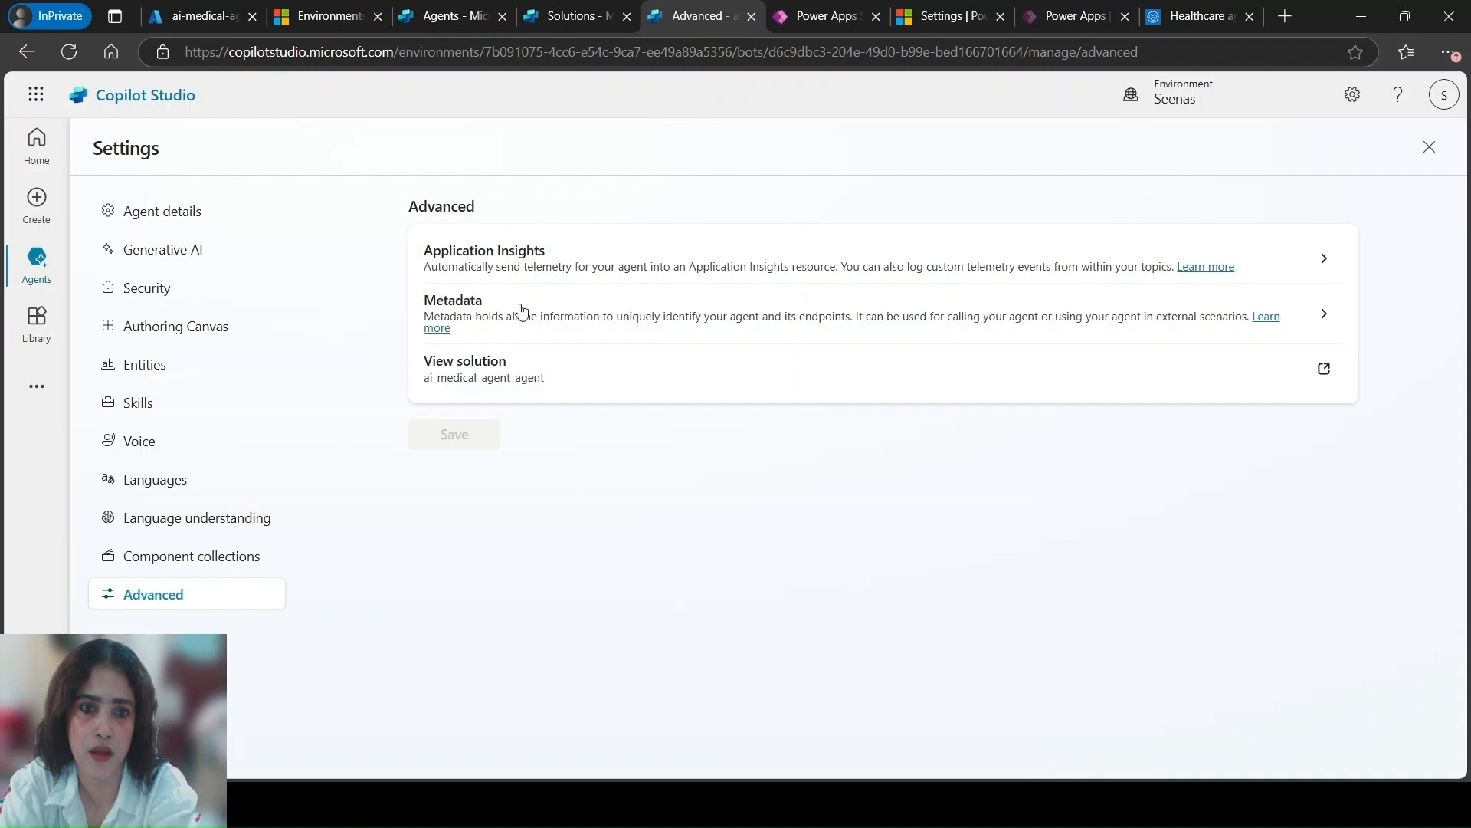
{"action": "left_click", "coordinate": [519, 310]}
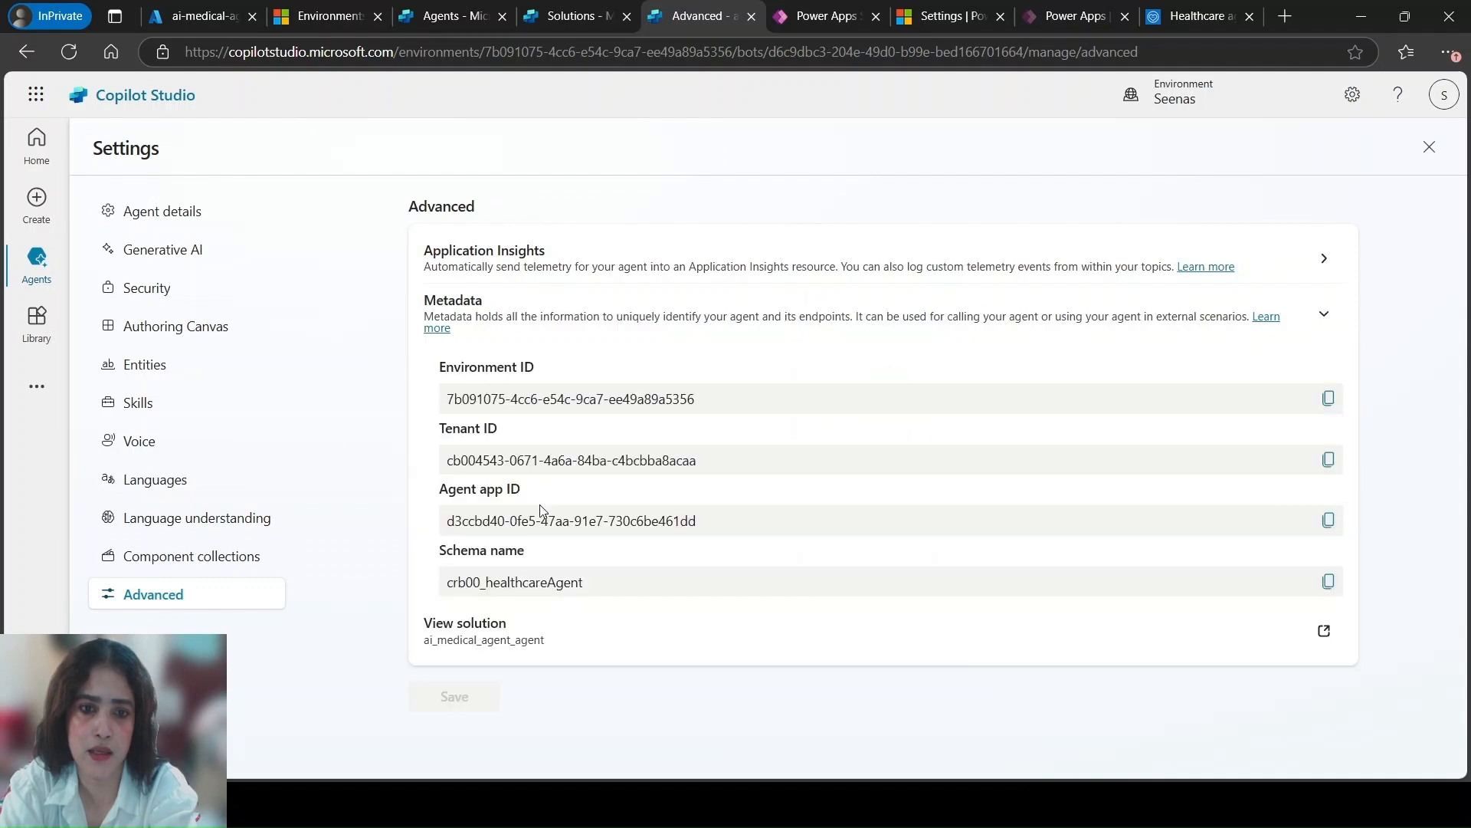
{"action": "left_click", "coordinate": [1328, 521]}
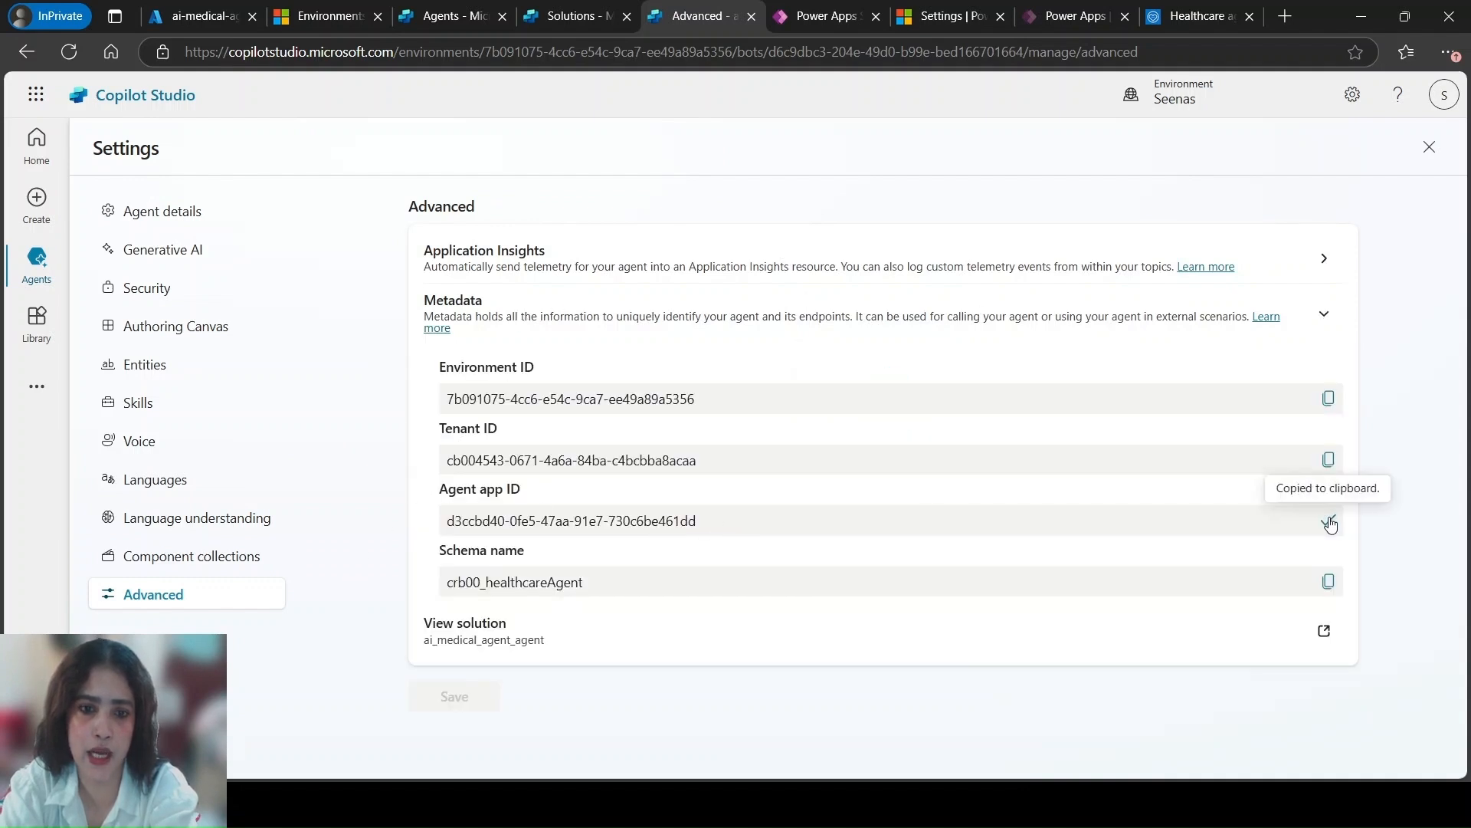
{"action": "key", "text": "alt+Tab"}
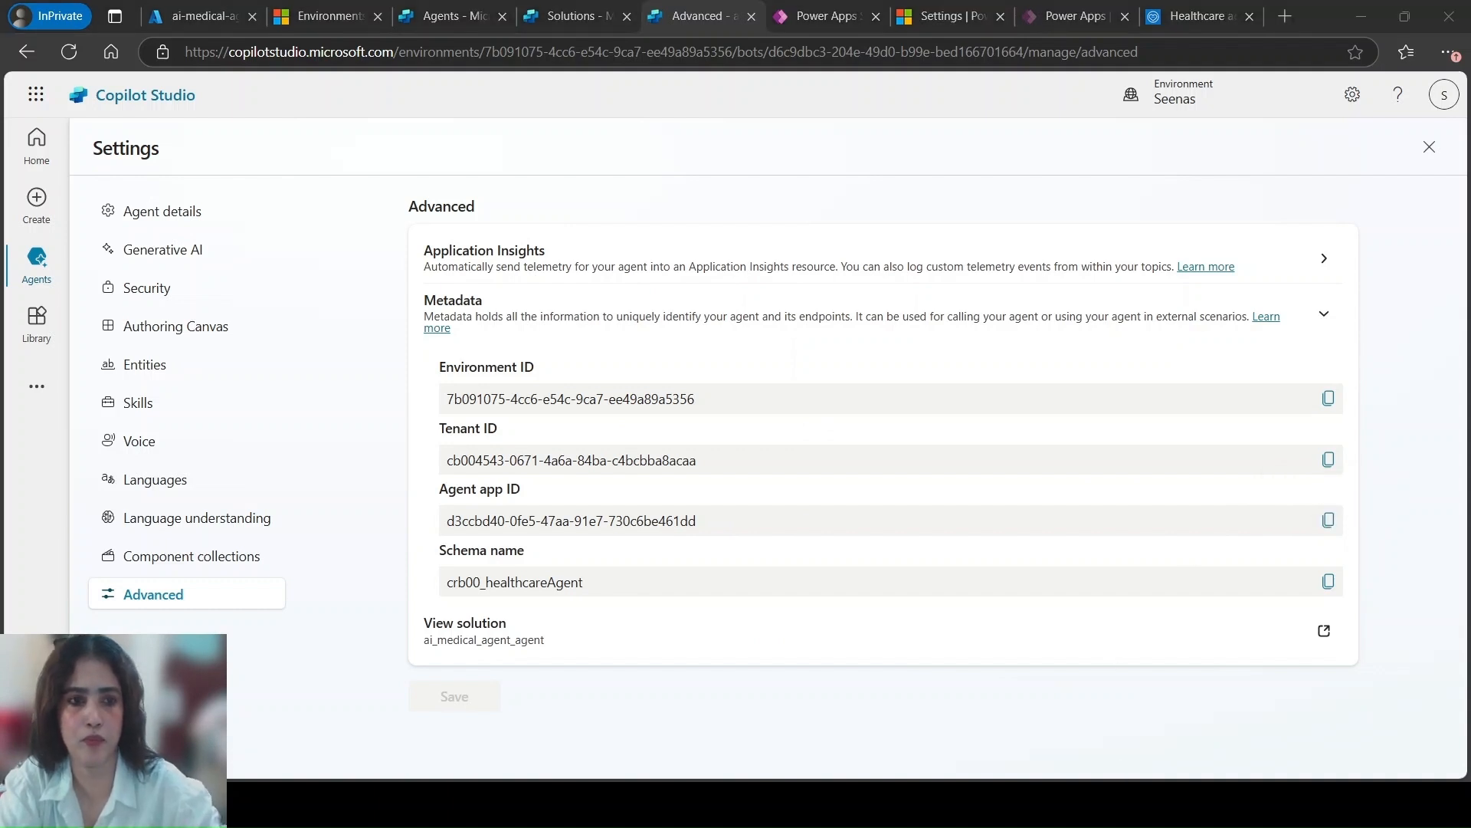
{"action": "left_click", "coordinate": [1079, 112]}
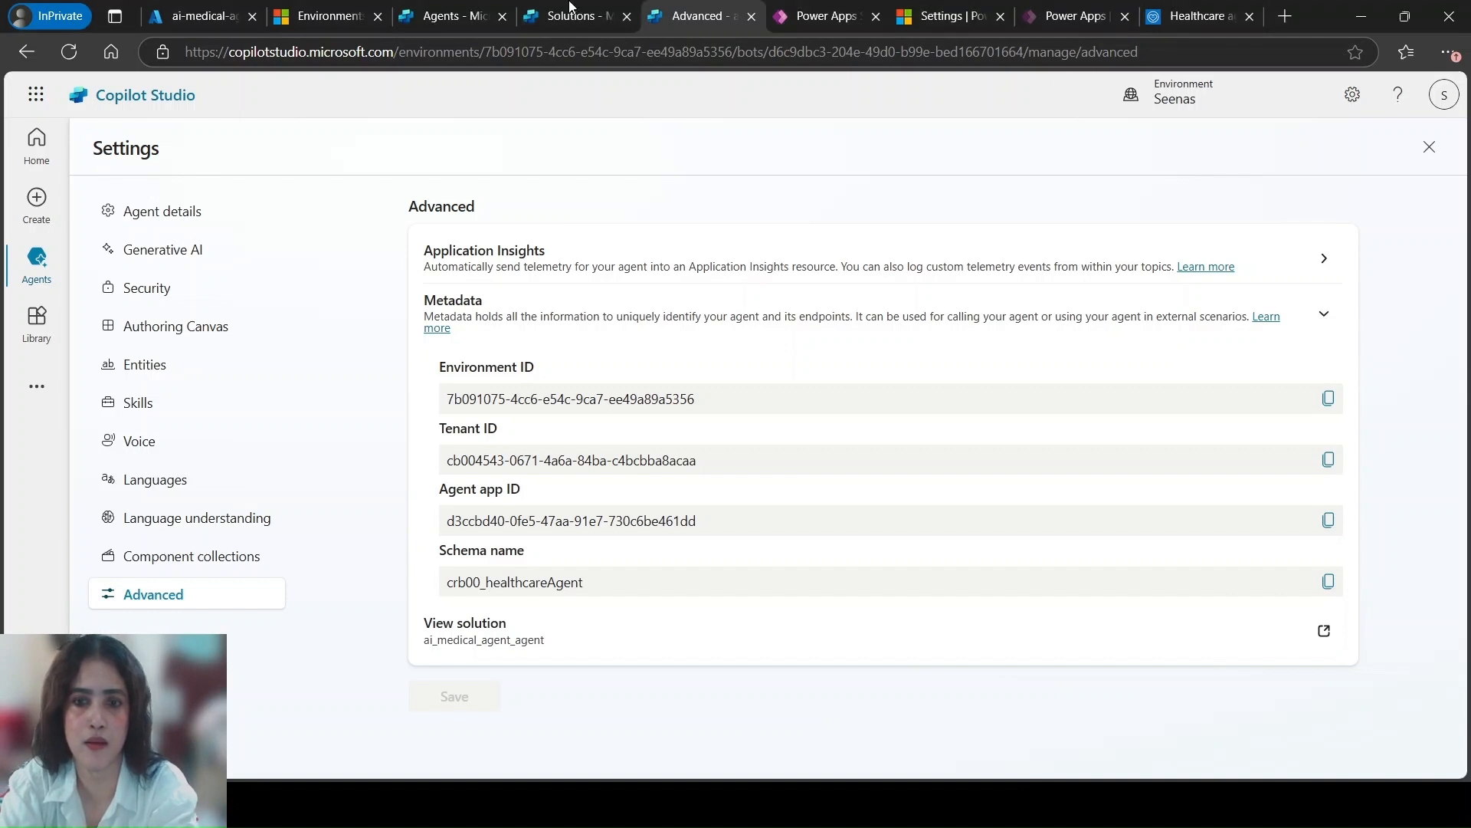
{"action": "left_click", "coordinate": [1430, 147]}
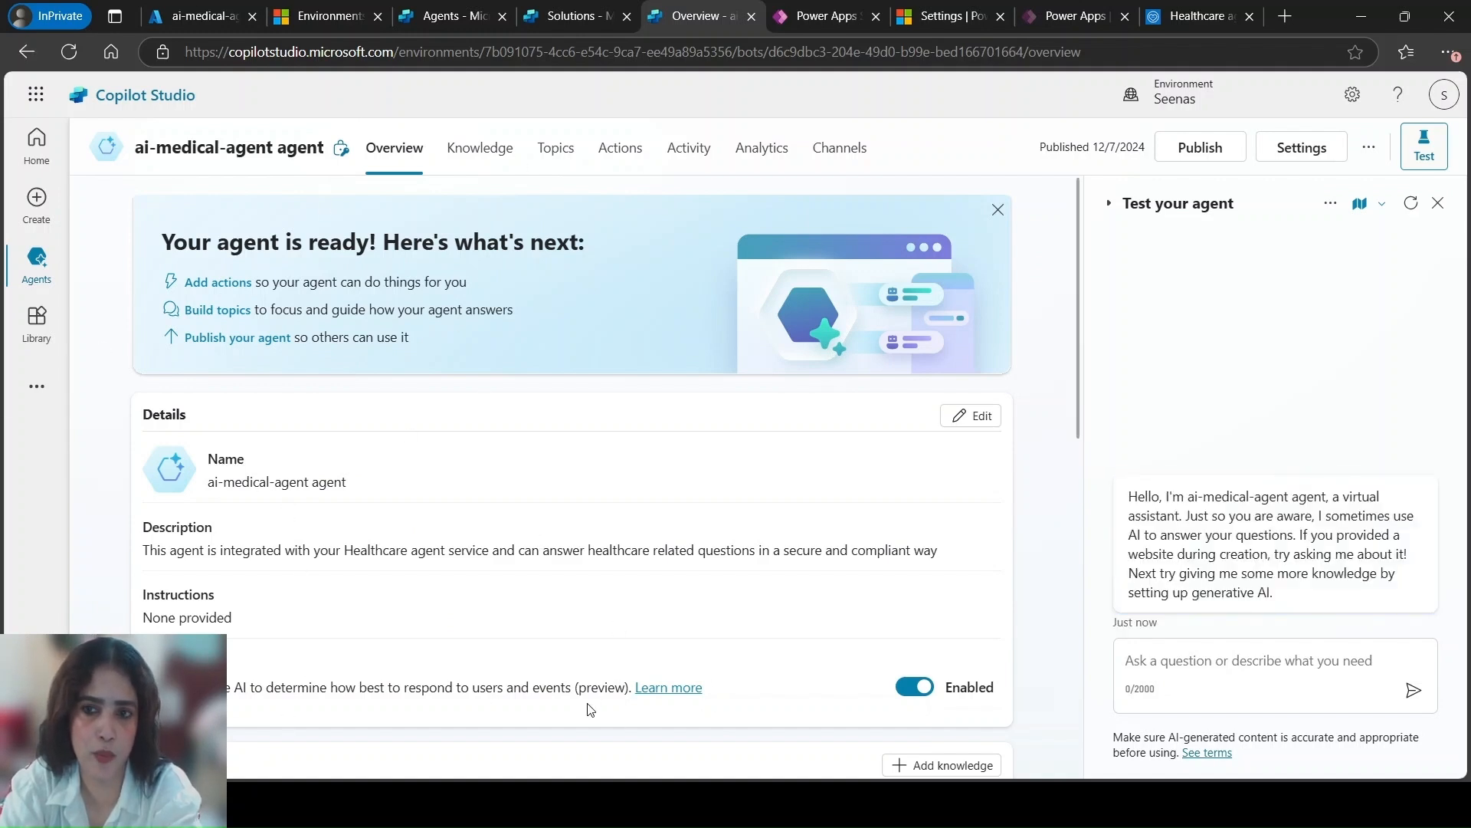
Review the agent's greeting and overview details, and allow the AI to use its own general knowledge
{"action": "left_click_drag", "start_coordinate": [1128, 496], "coordinate": [1291, 595]}
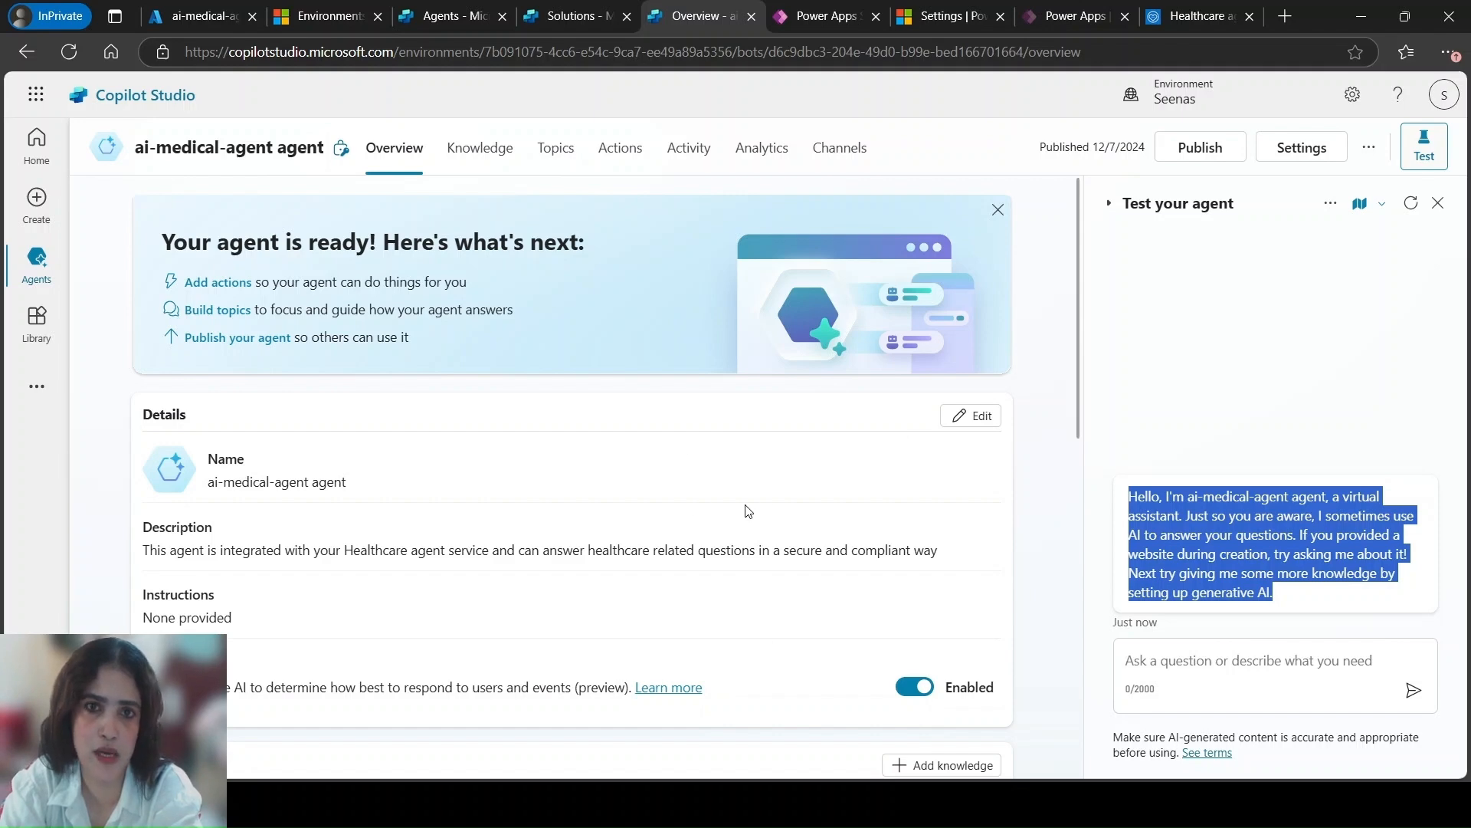
{"action": "scroll", "coordinate": [586, 494], "scroll_direction": "down", "scroll_amount": 5}
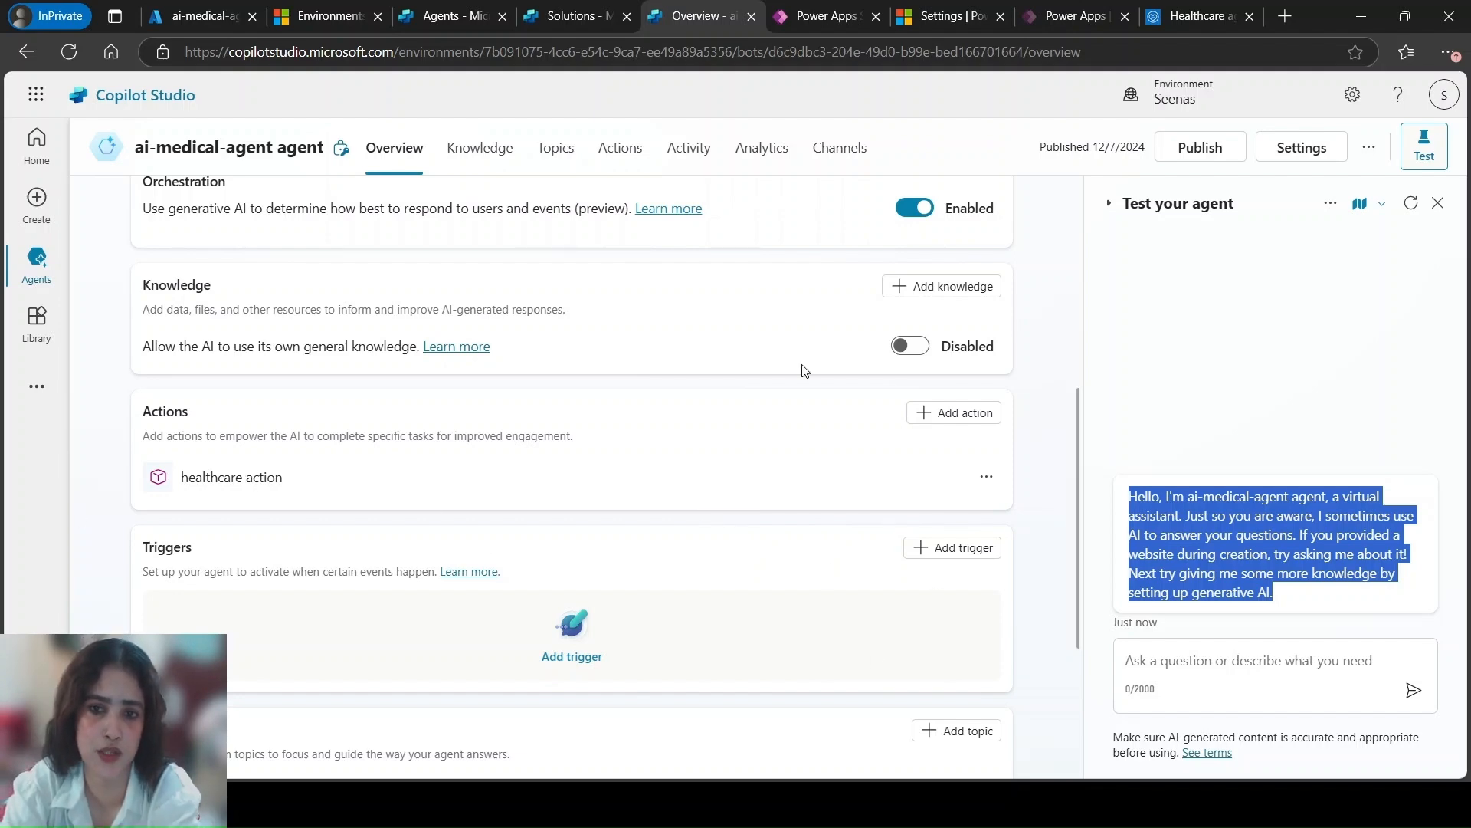
{"action": "scroll", "coordinate": [403, 408], "scroll_direction": "up", "scroll_amount": 5}
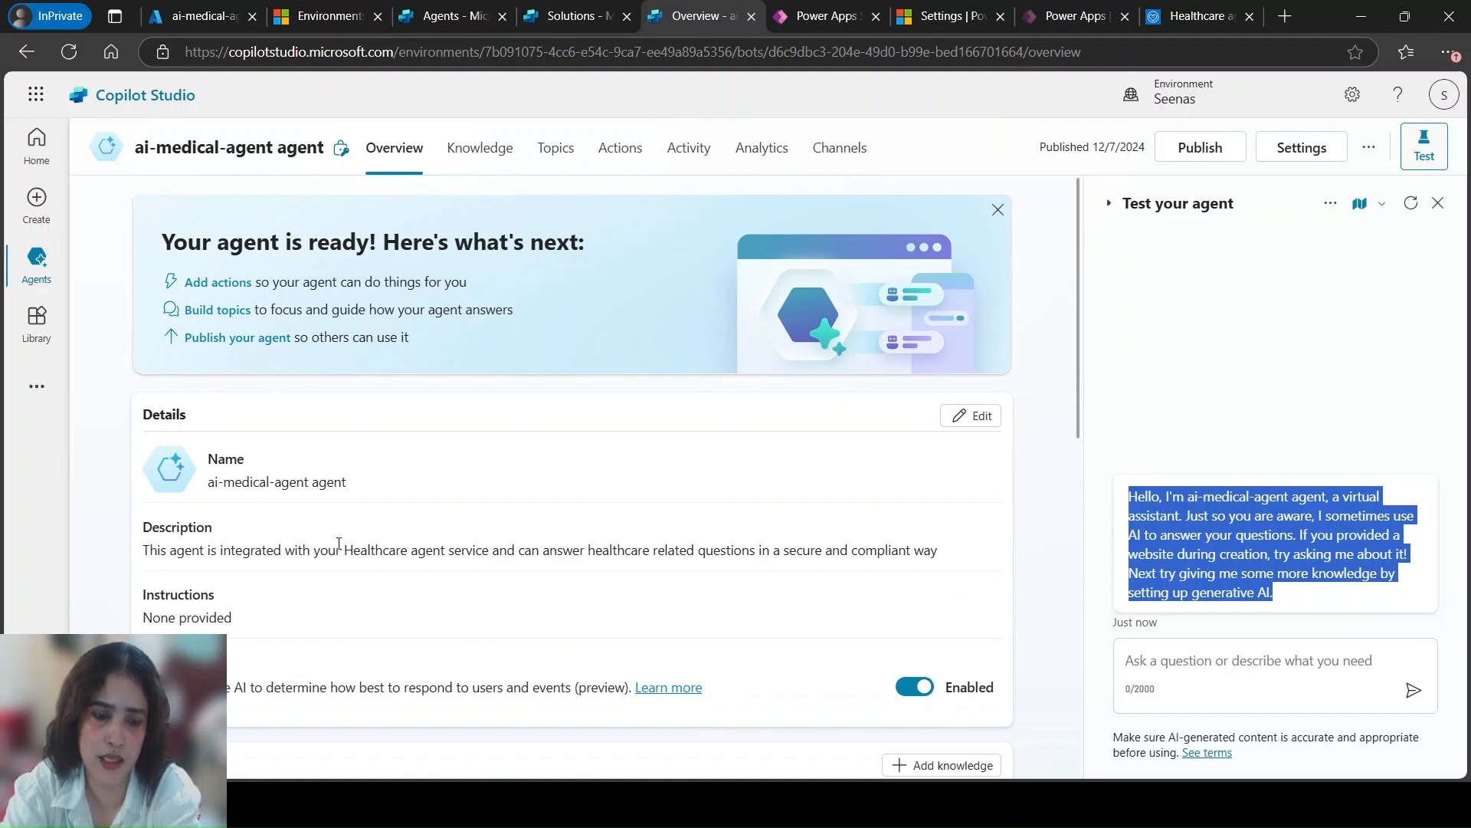
{"action": "scroll", "coordinate": [338, 542], "scroll_direction": "down", "scroll_amount": 3}
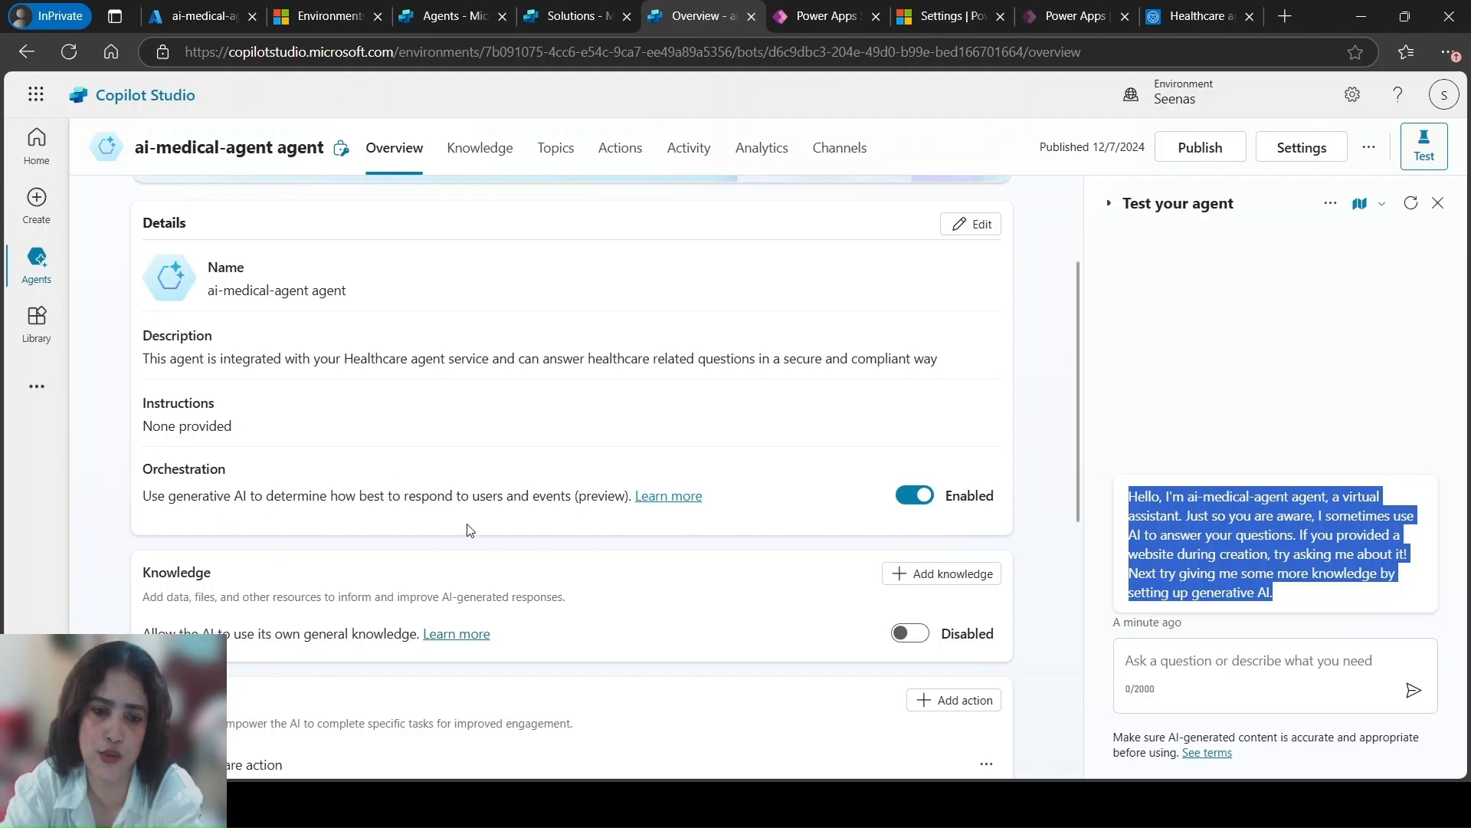
{"action": "scroll", "coordinate": [805, 528], "scroll_direction": "down", "scroll_amount": 3}
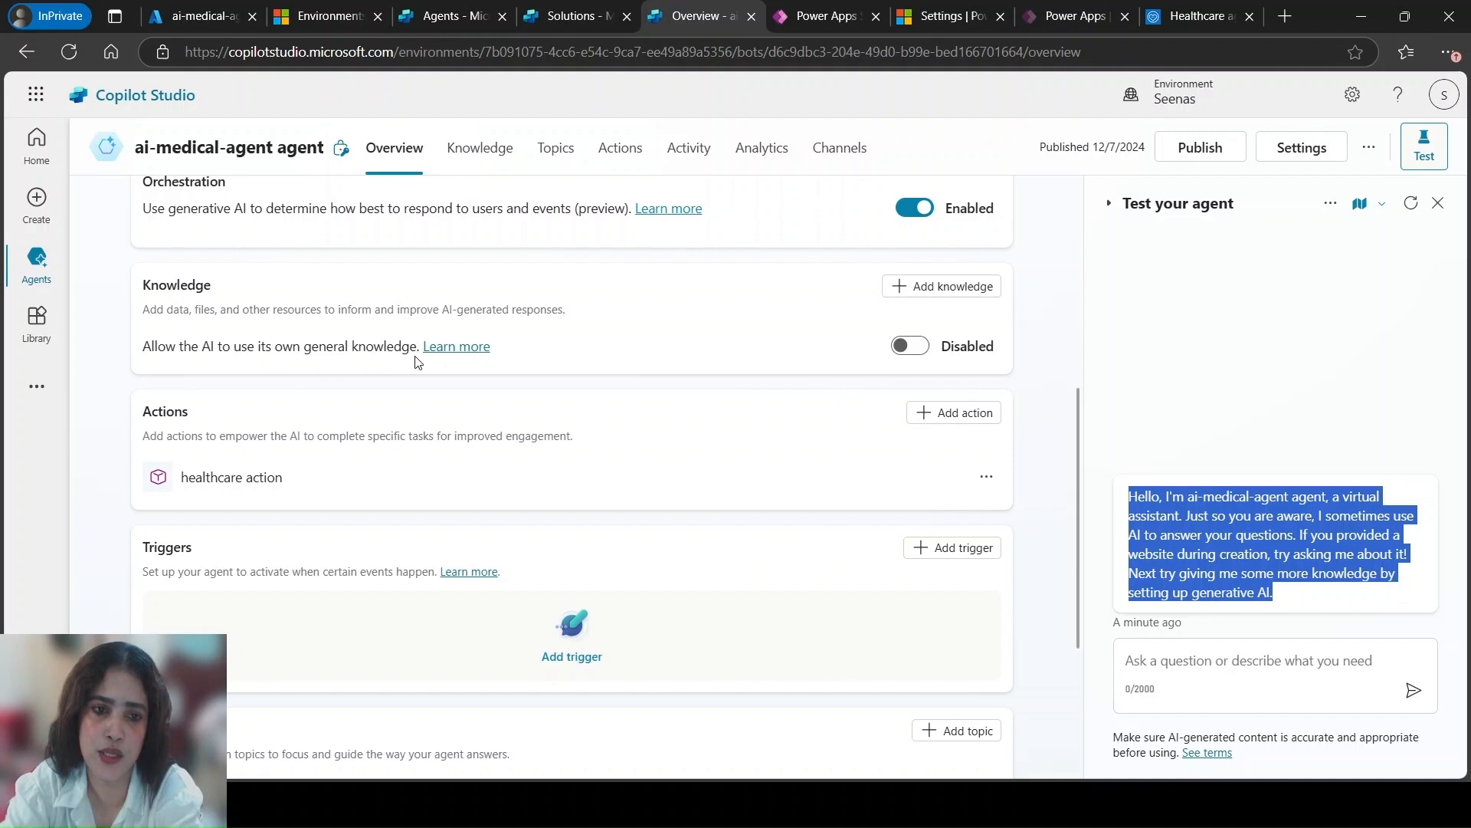
{"action": "left_click", "coordinate": [917, 345]}
{"action": "left_click", "coordinate": [825, 465]}
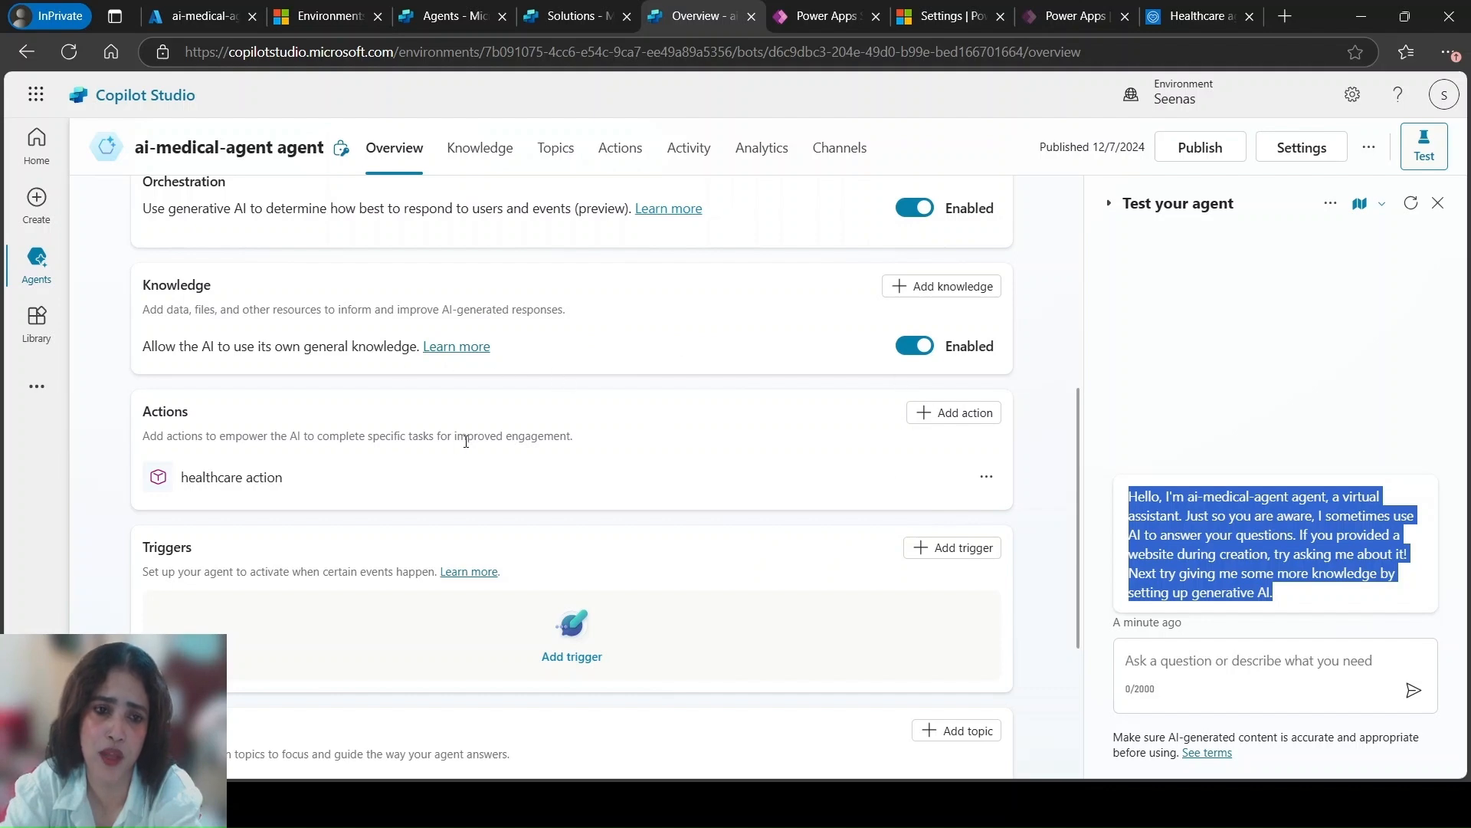
Start adding a public website as a knowledge source for the agent, ready for the website link
{"action": "scroll", "coordinate": [220, 435], "scroll_direction": "up", "scroll_amount": 1}
{"action": "left_click", "coordinate": [944, 384]}
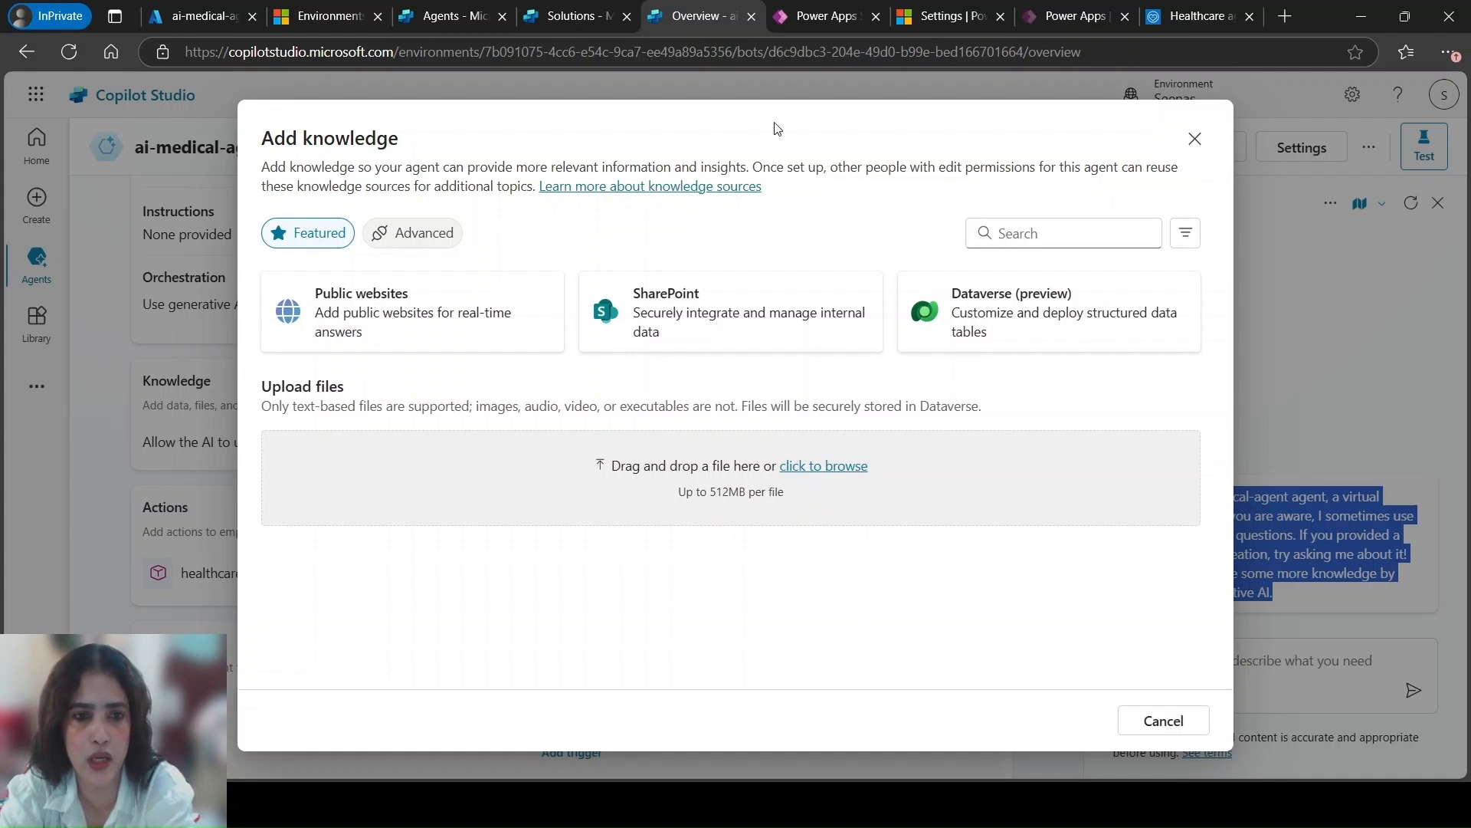
{"action": "left_click", "coordinate": [392, 317]}
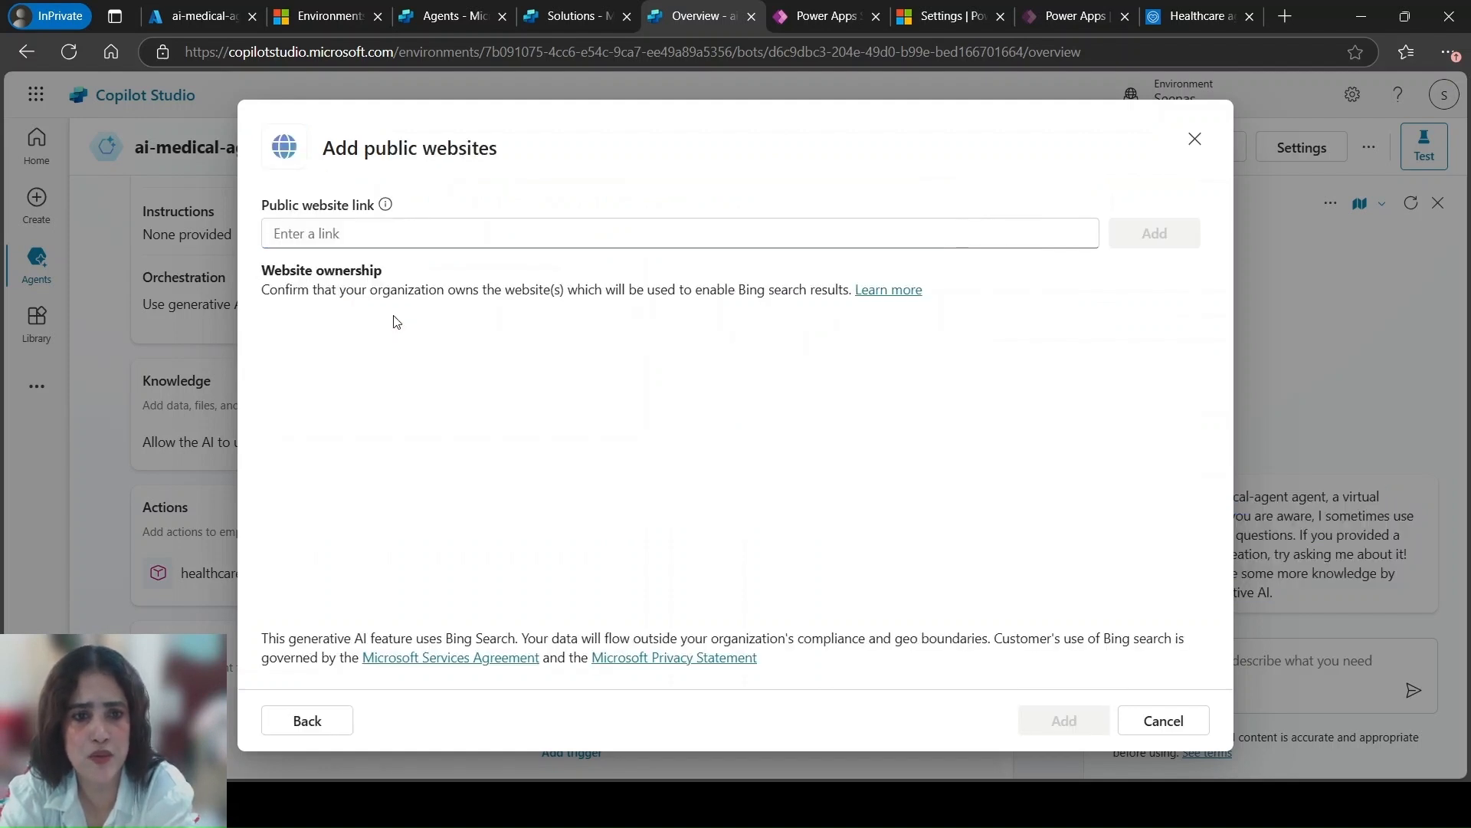
{"action": "left_click", "coordinate": [417, 233]}
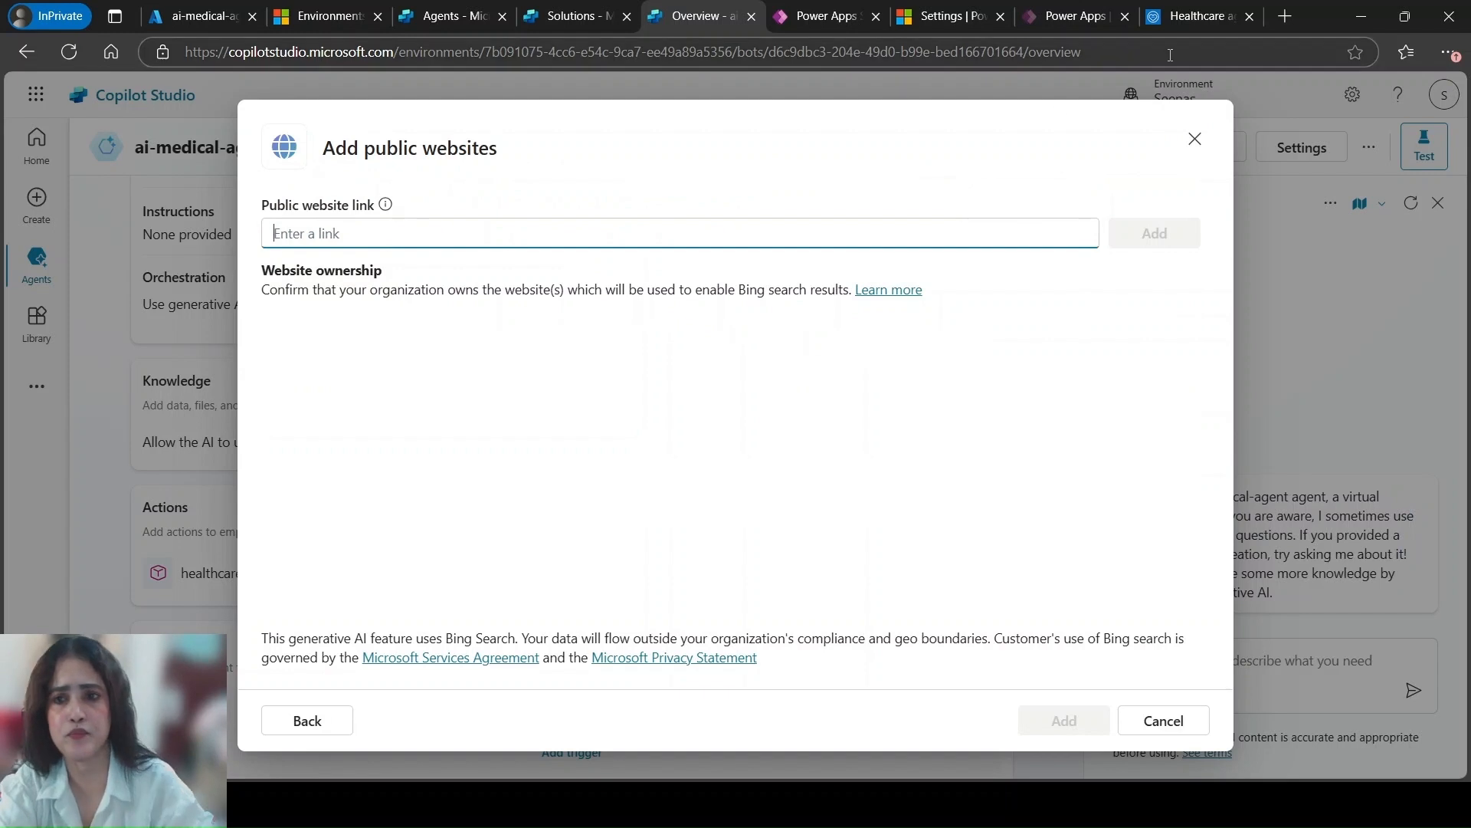
Search the web in a new browser tab for "healthcare policies in india"
{"action": "left_click", "coordinate": [1289, 16]}
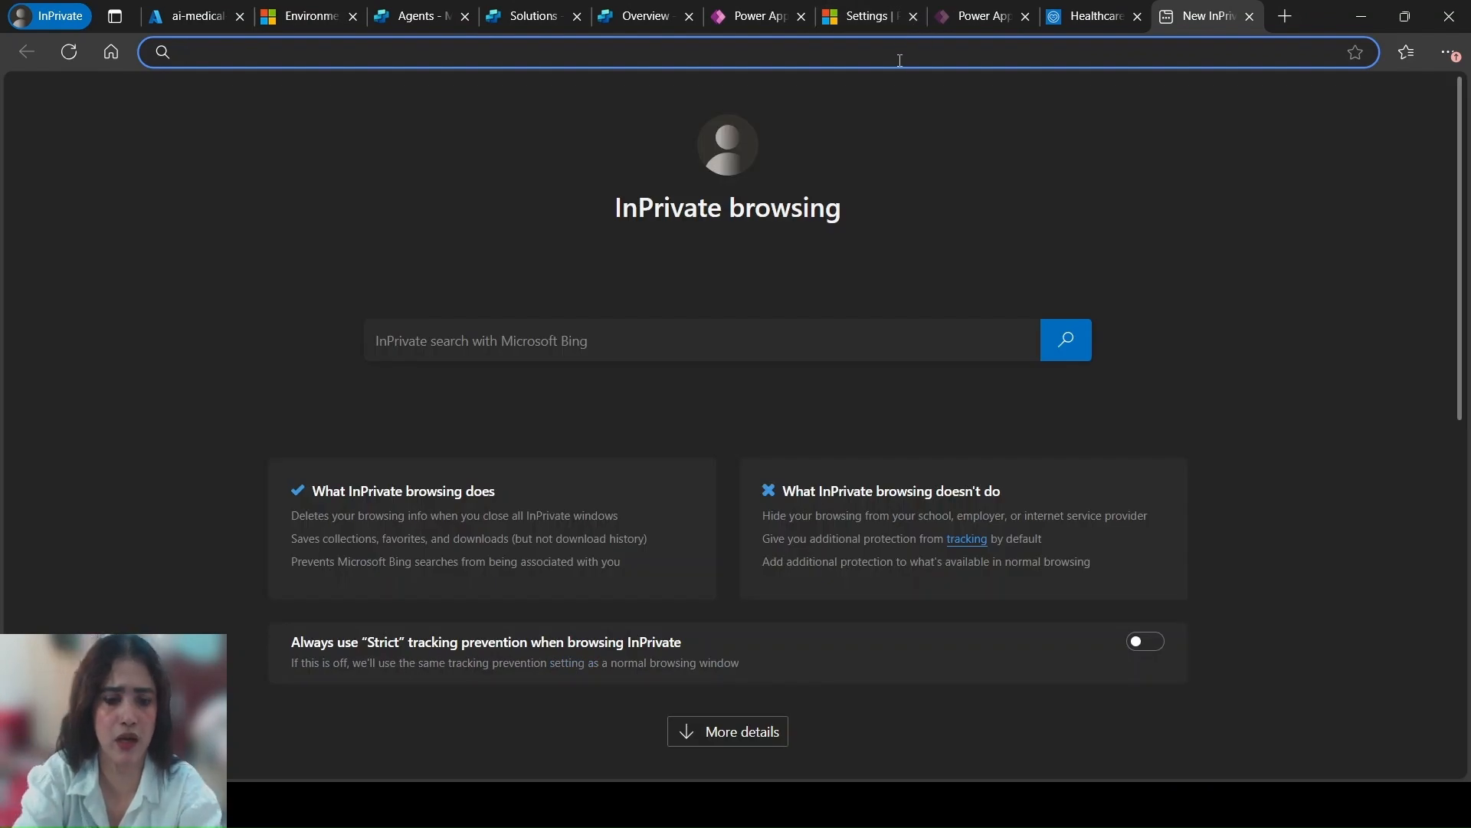
{"action": "type", "text": "healtcare "}
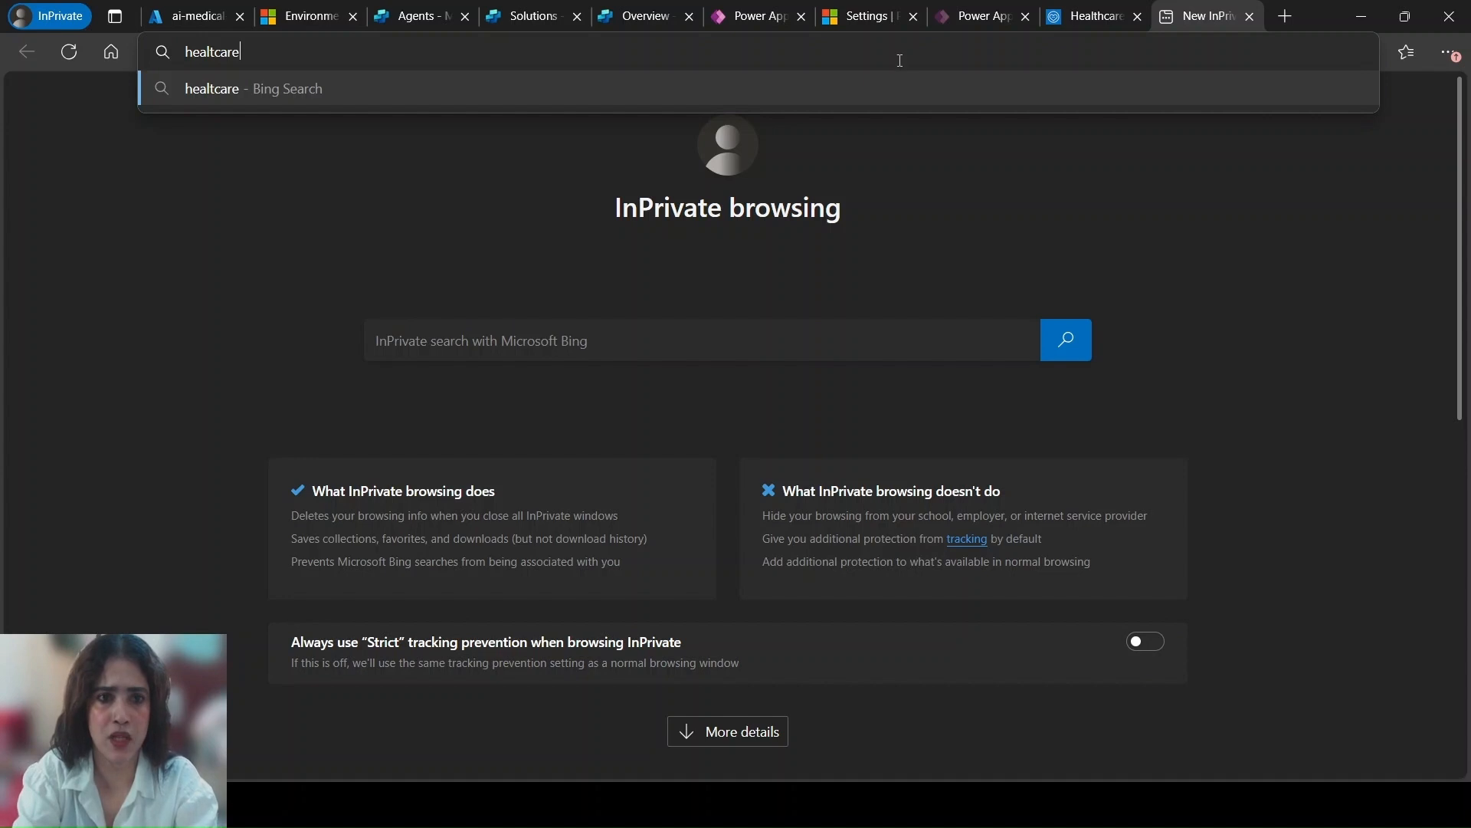
{"action": "type", "text": "p"}
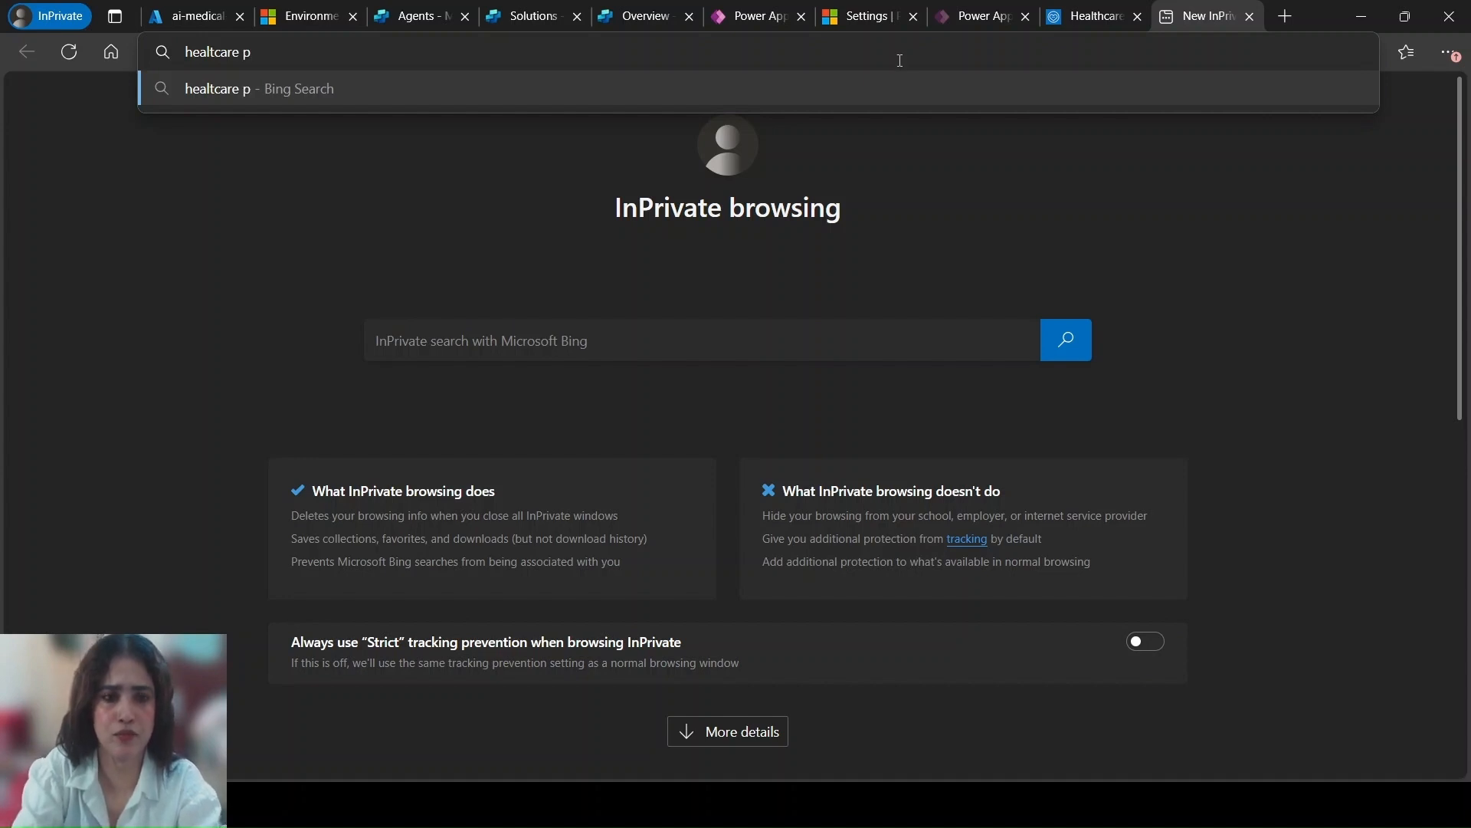
{"action": "key", "text": "BackSpace"}
{"action": "key", "text": "BackSpace"}
{"action": "key", "text": "BackSpace"}
{"action": "key", "text": "BackSpace"}
{"action": "key", "text": "BackSpace"}
{"action": "key", "text": "BackSpace"}
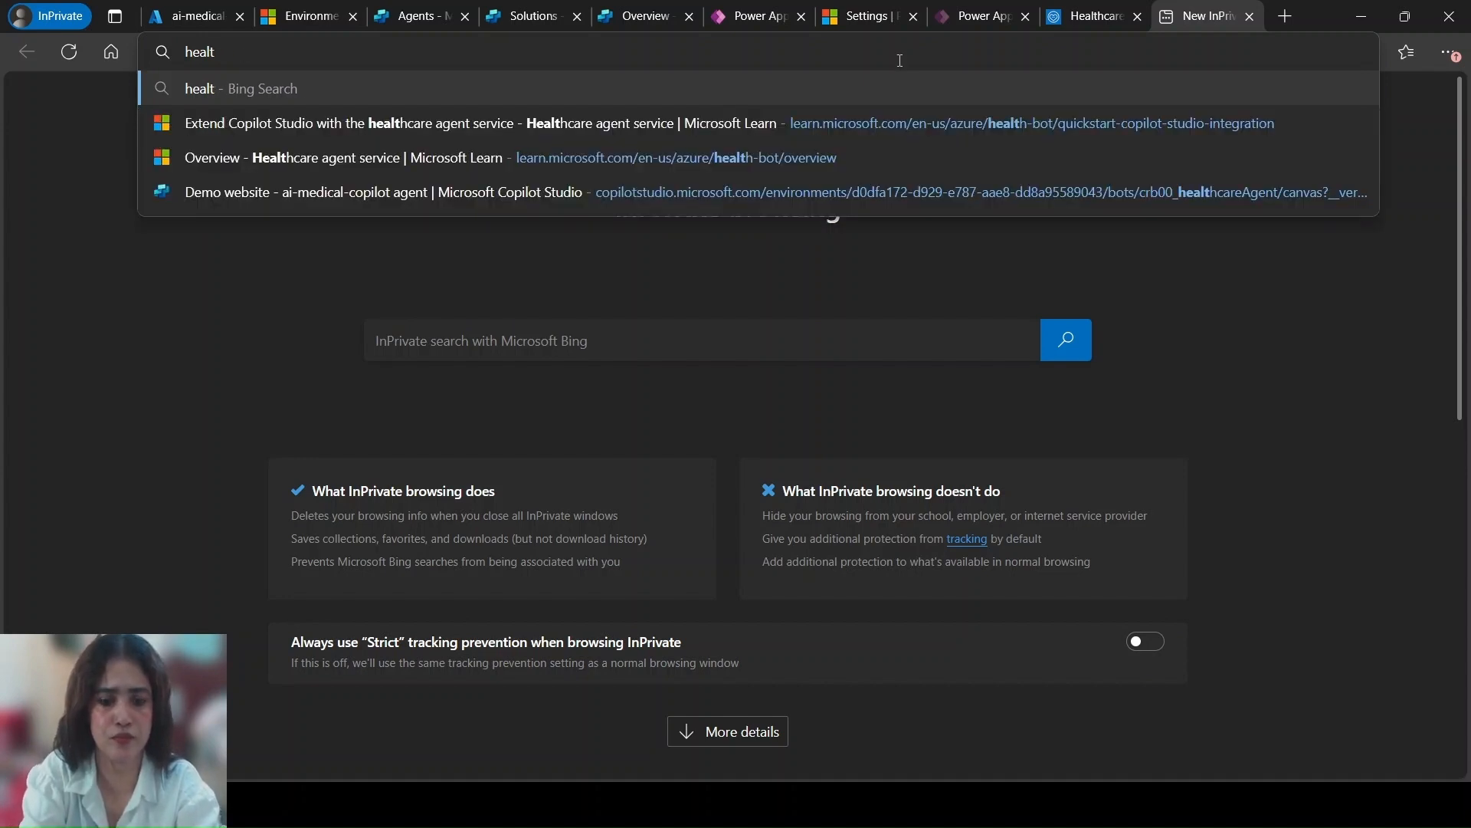
{"action": "type", "text": "hcare"}
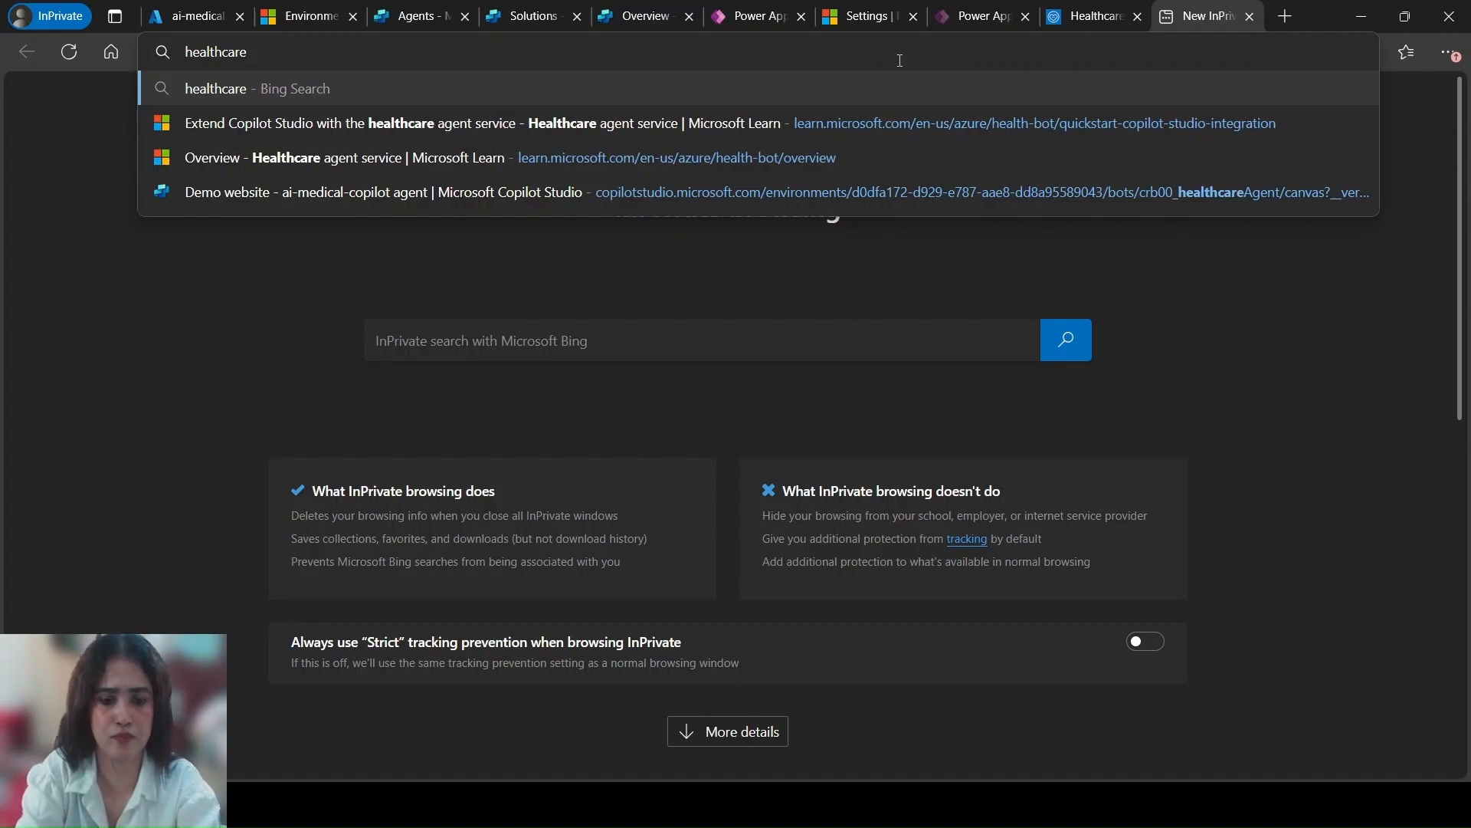
{"action": "type", "text": " policies"}
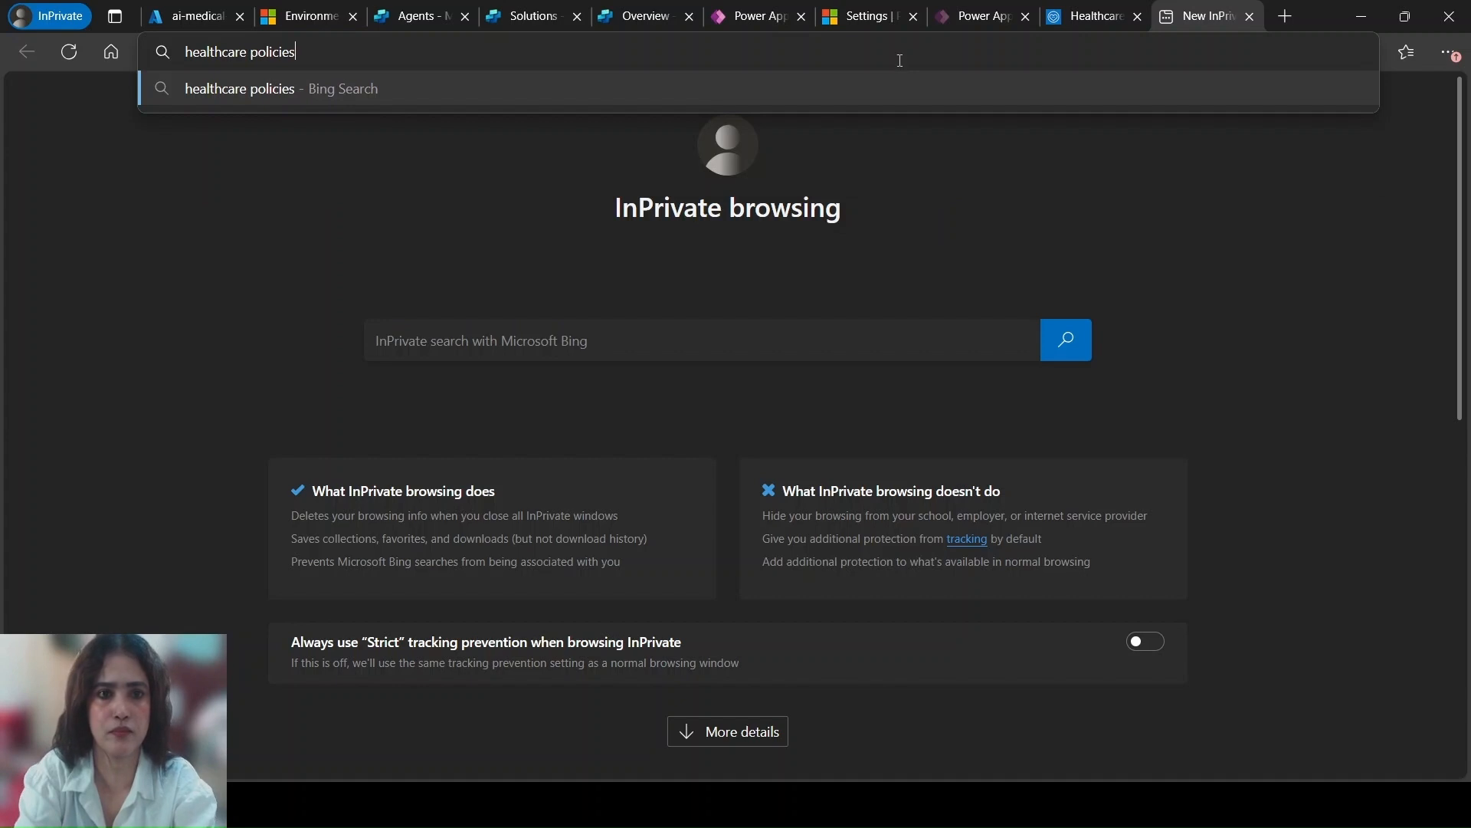
{"action": "type", "text": " in indai"}
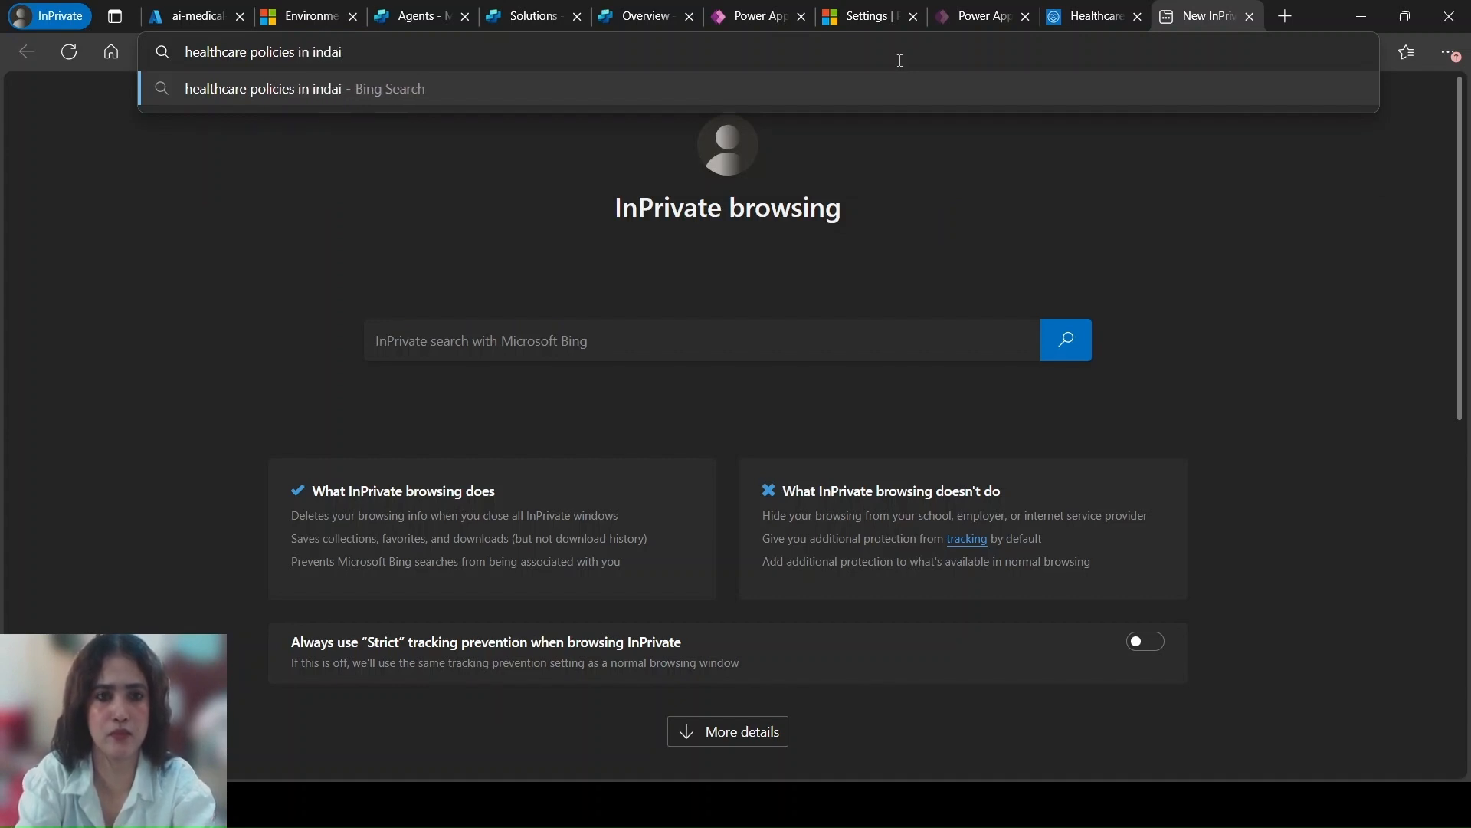
{"action": "key", "text": "BackSpace"}
{"action": "key", "text": "BackSpace"}
{"action": "type", "text": "ia"}
{"action": "key", "text": "Return"}
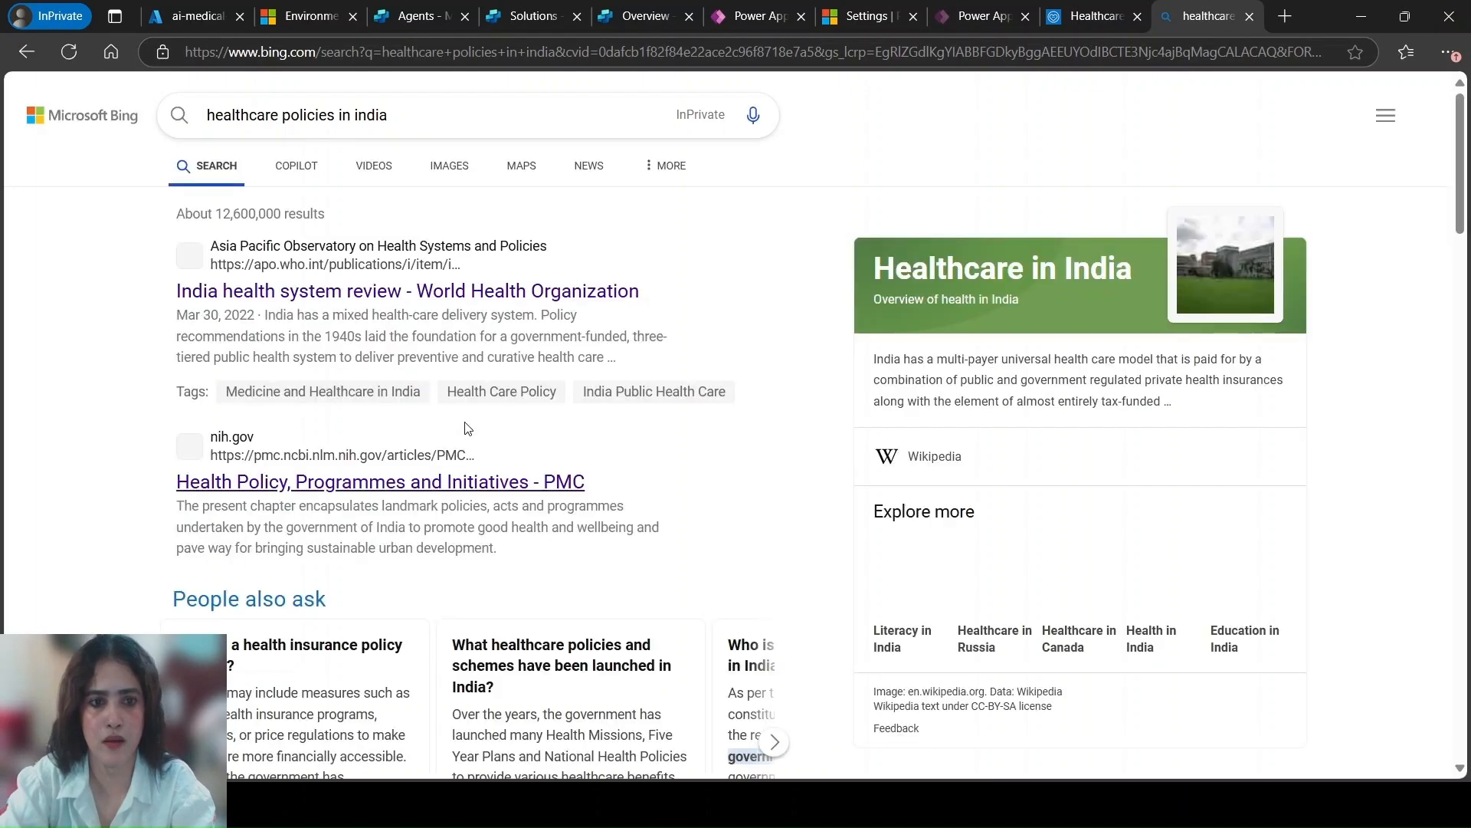
{"action": "left_click", "coordinate": [469, 295]}
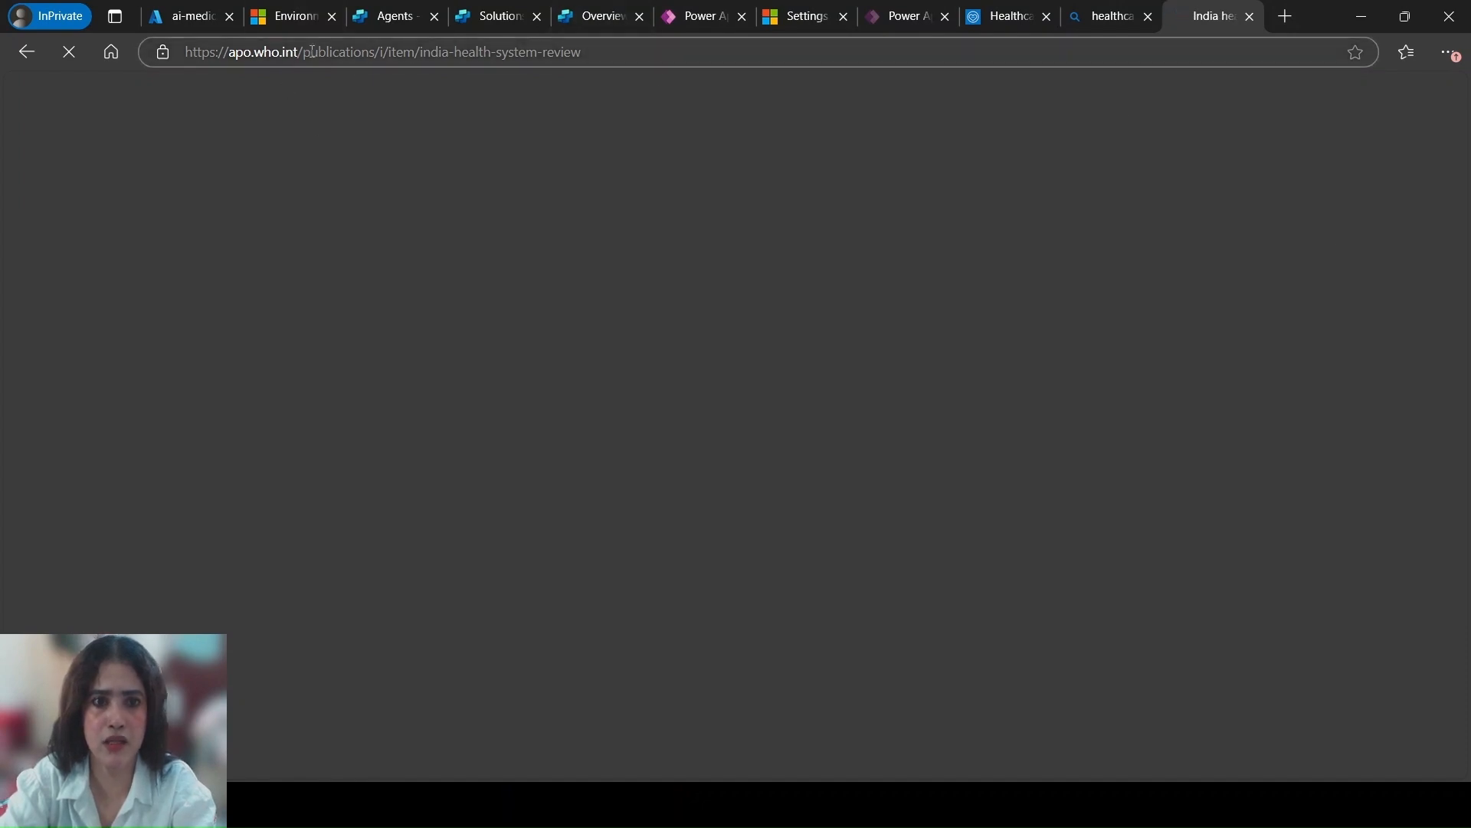
{"action": "left_click_drag", "start_coordinate": [604, 53], "coordinate": [183, 52]}
{"action": "key", "text": "ctrl+c"}
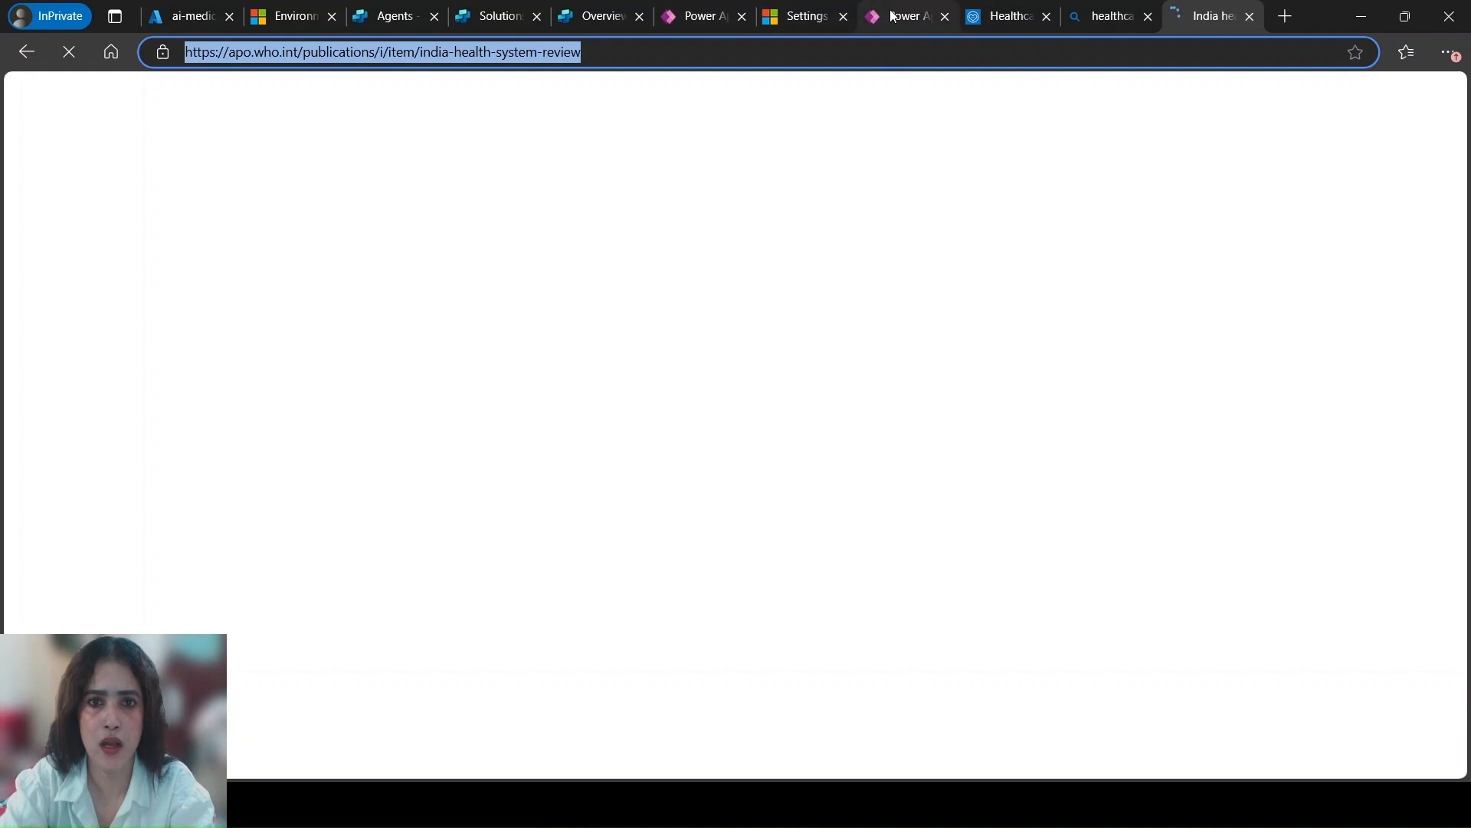
{"action": "left_click", "coordinate": [580, 17]}
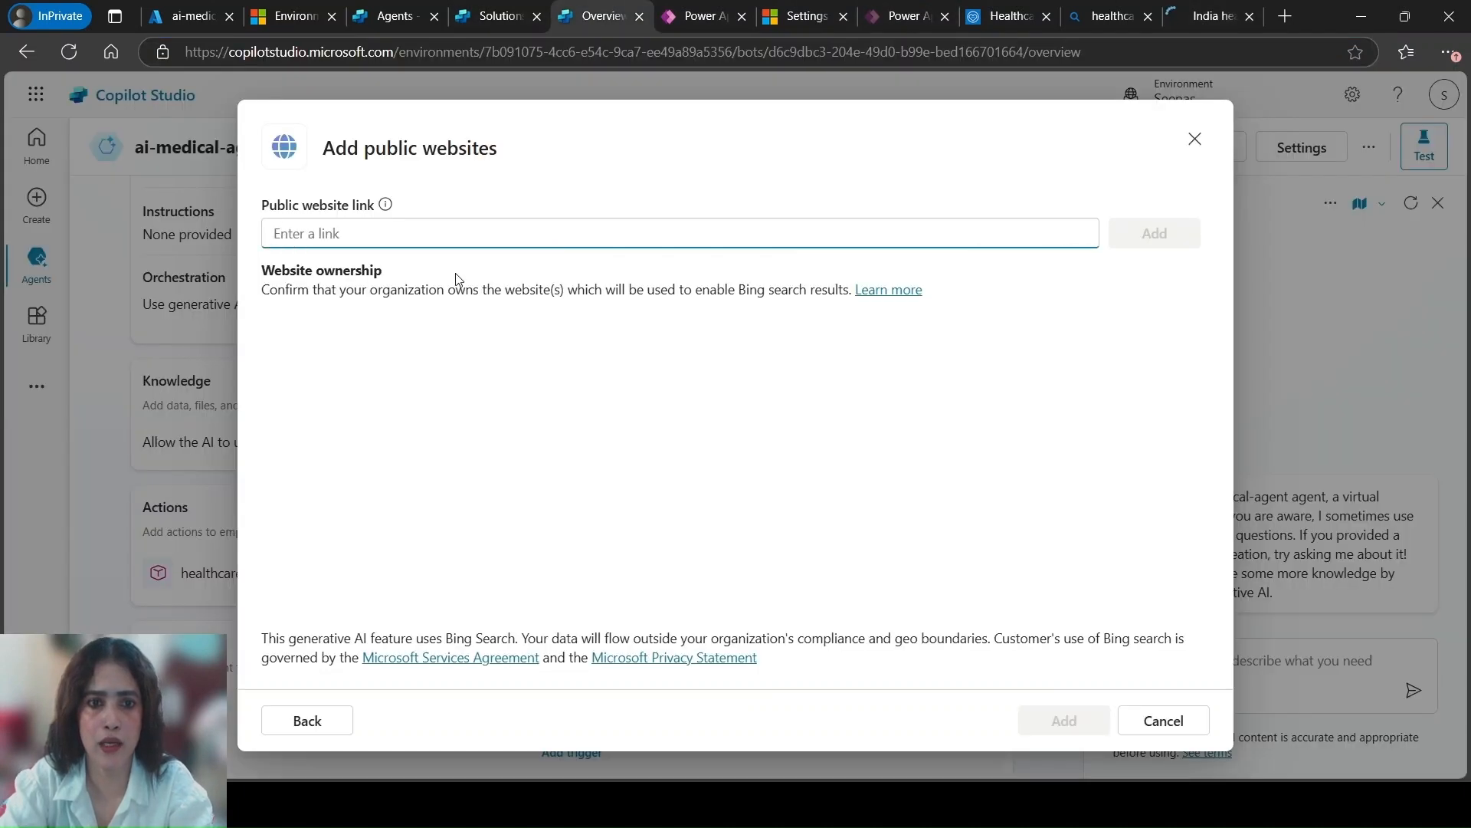
{"action": "key", "text": "ctrl+v"}
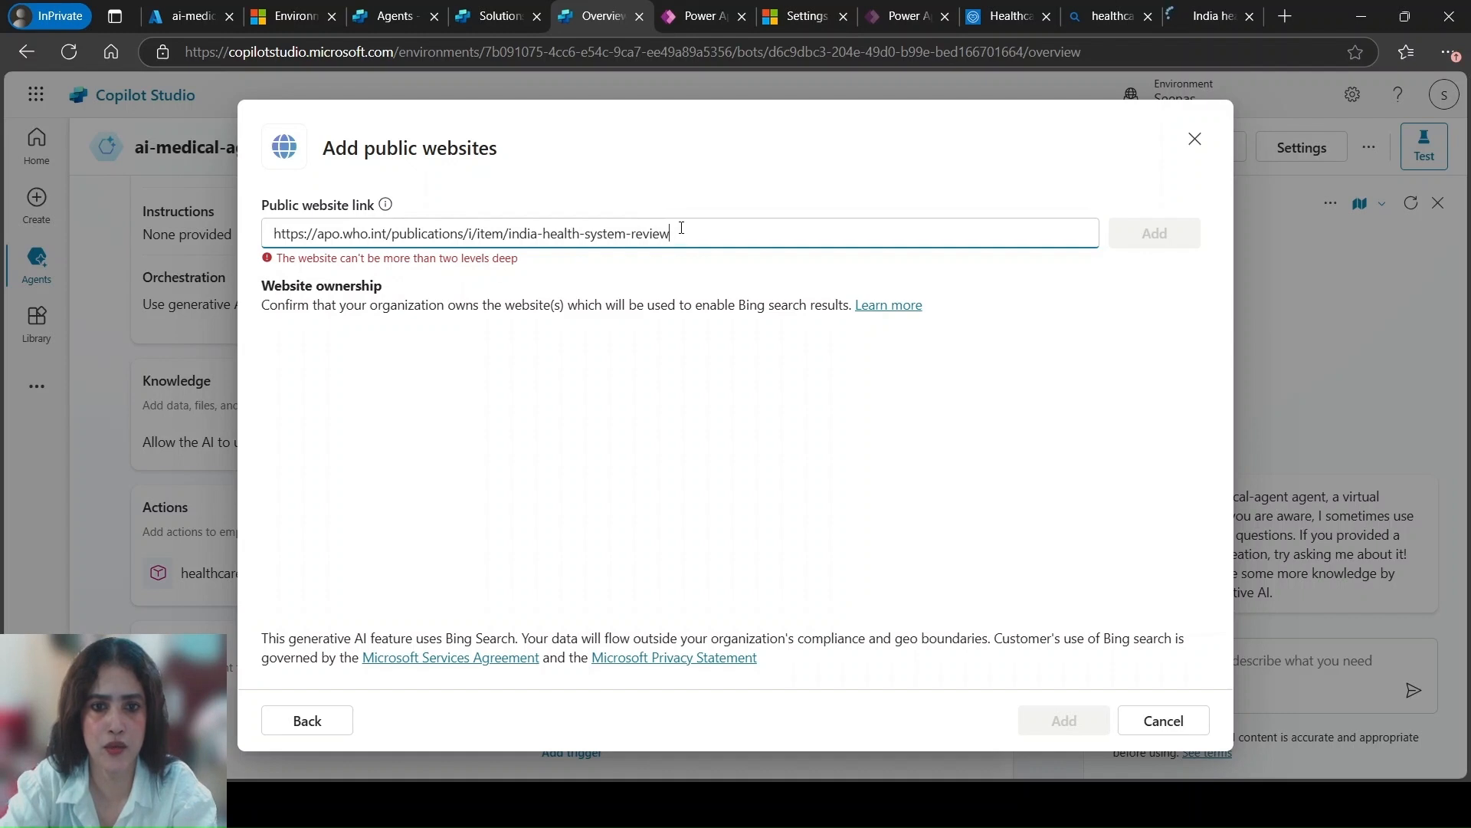
{"action": "left_click_drag", "start_coordinate": [681, 228], "coordinate": [394, 234]}
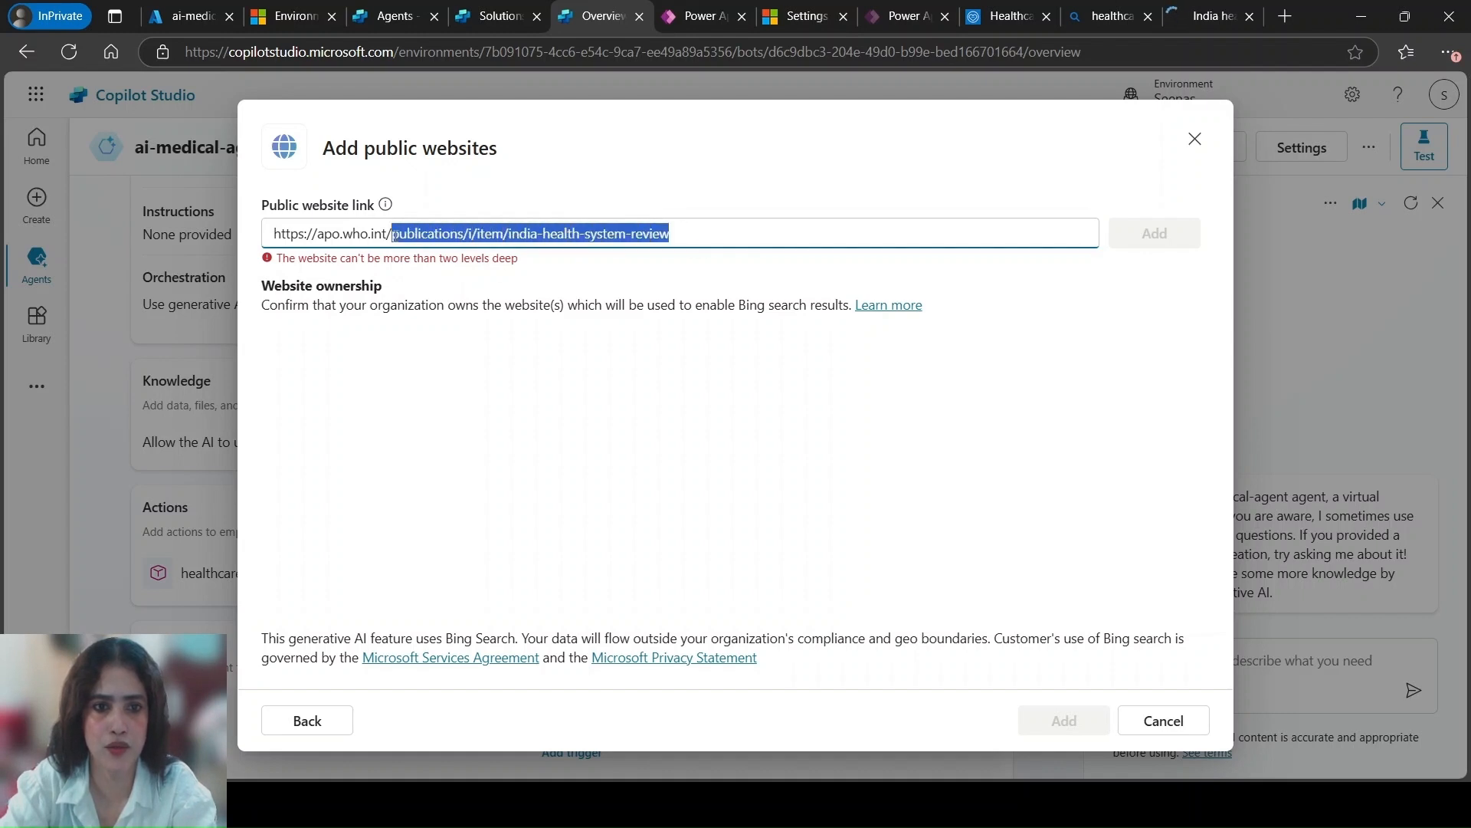
{"action": "key", "text": "BackSpace"}
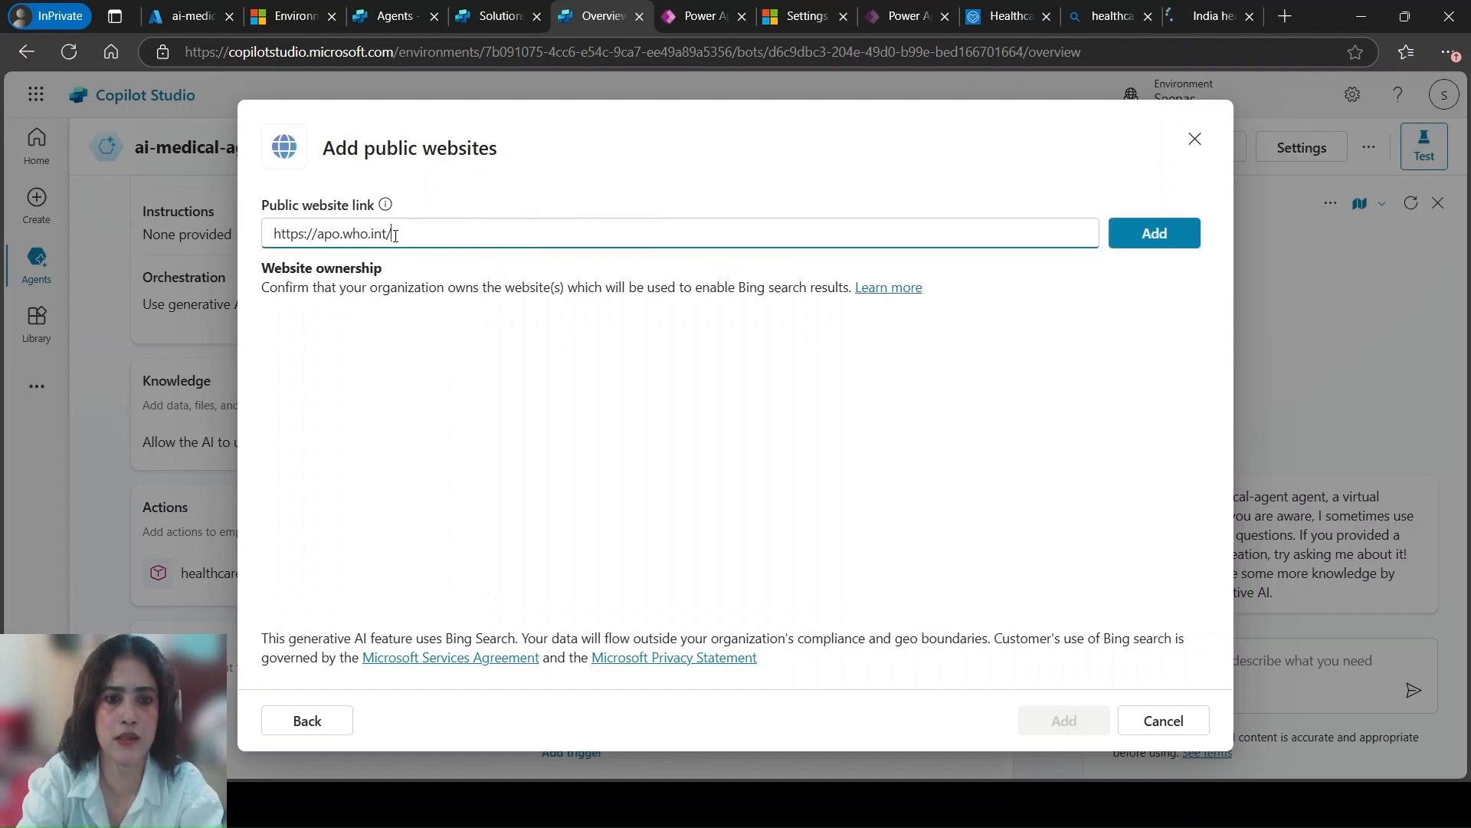
{"action": "left_click", "coordinate": [1141, 234]}
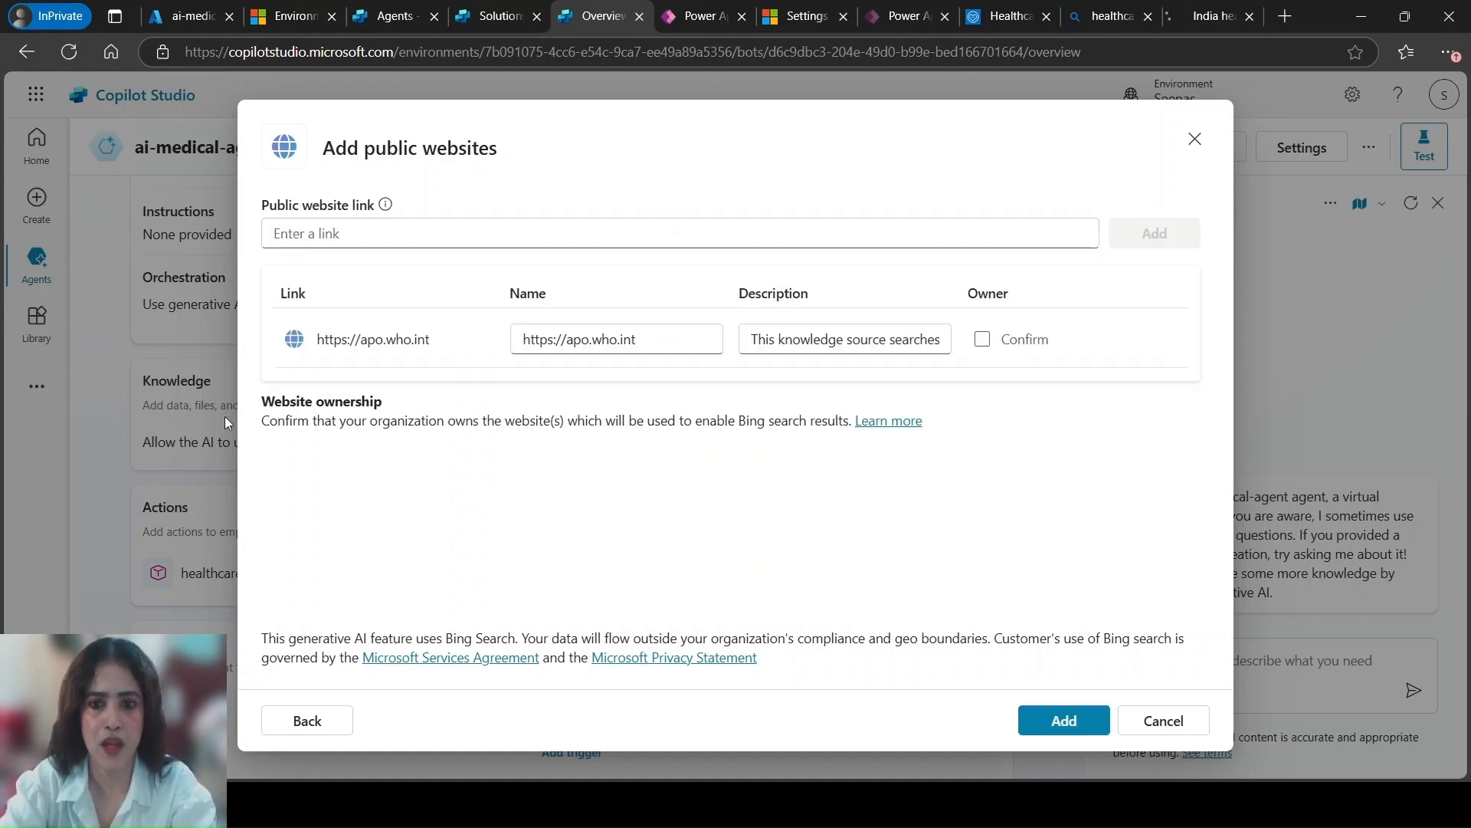
{"action": "left_click", "coordinate": [1029, 726]}
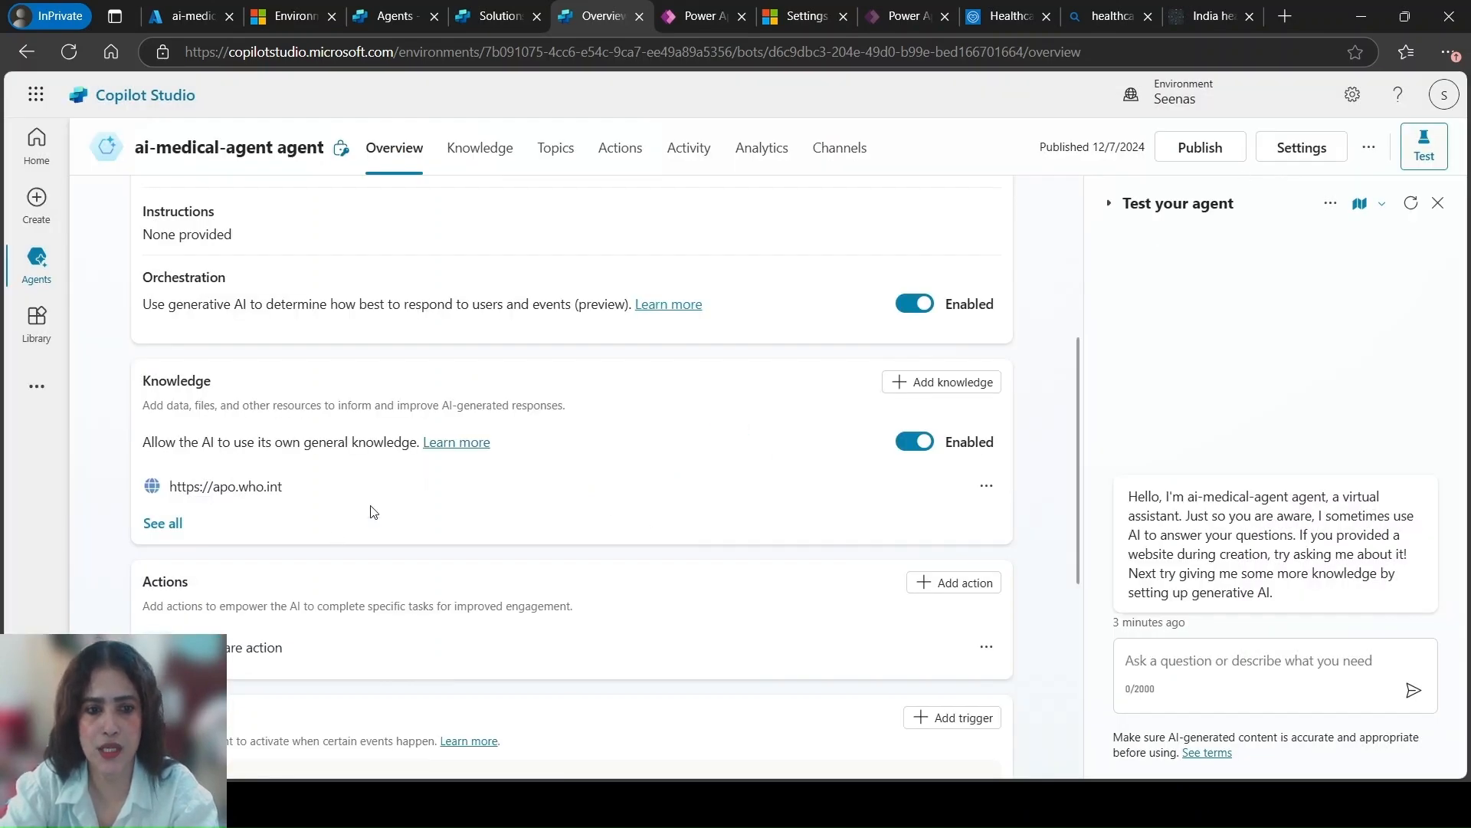
Test the agent by sending it the message "Synus treatment"
{"action": "scroll", "coordinate": [374, 511], "scroll_direction": "down", "scroll_amount": 1}
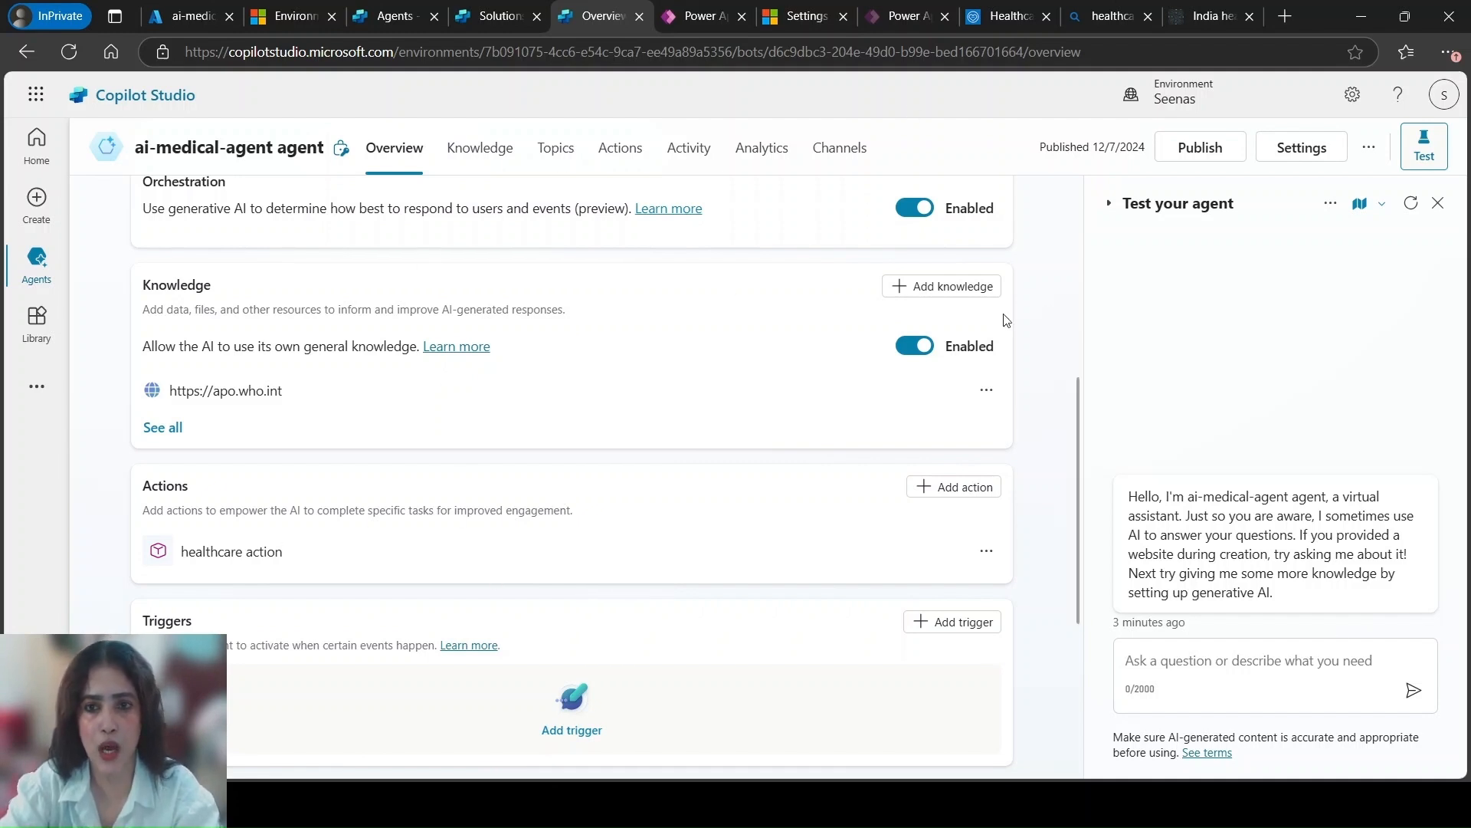
{"action": "left_click", "coordinate": [1165, 663]}
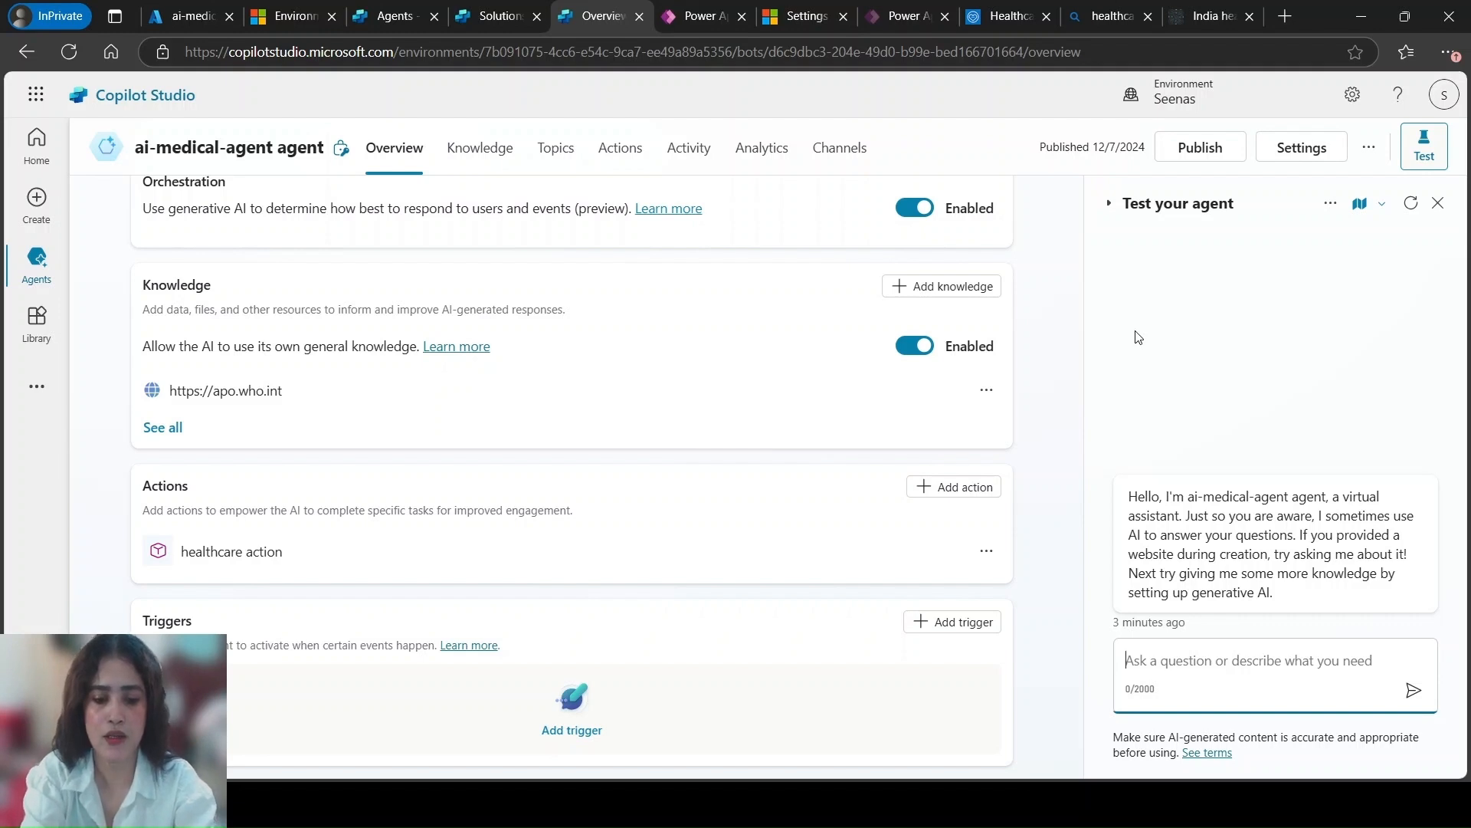
{"action": "type", "text": "Synus"}
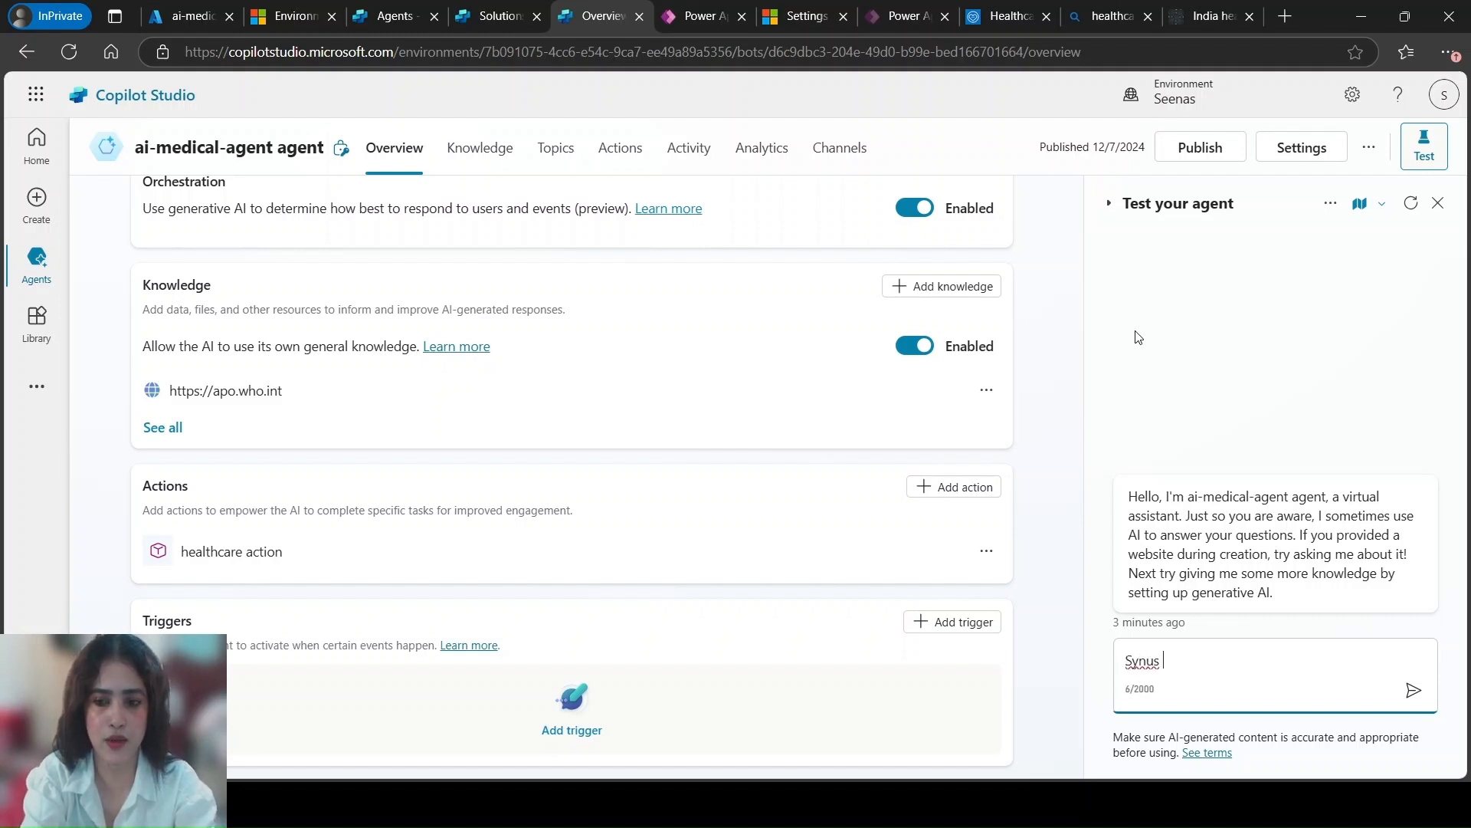
{"action": "type", "text": " treatment"}
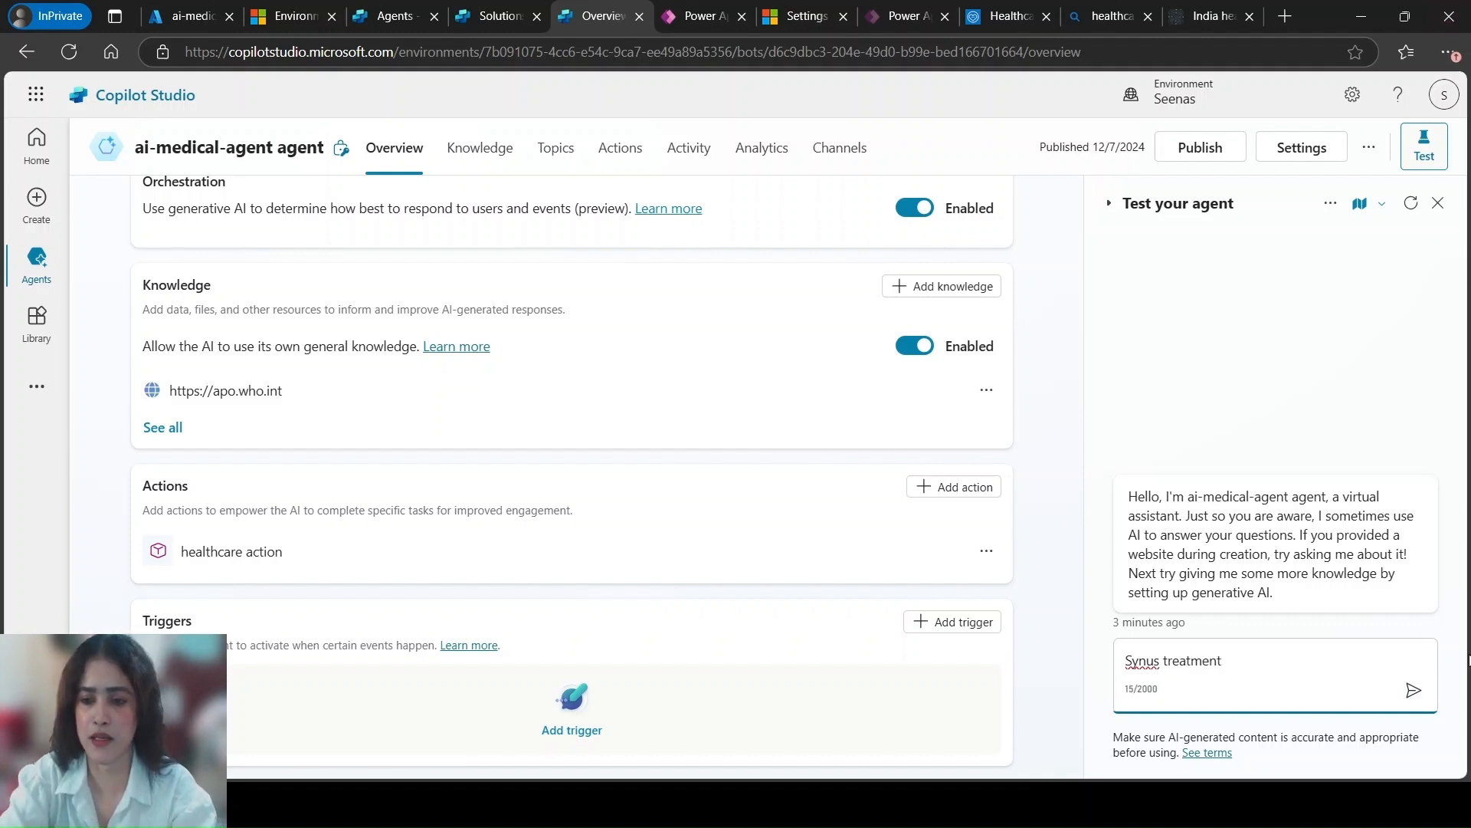
{"action": "left_click", "coordinate": [1412, 691]}
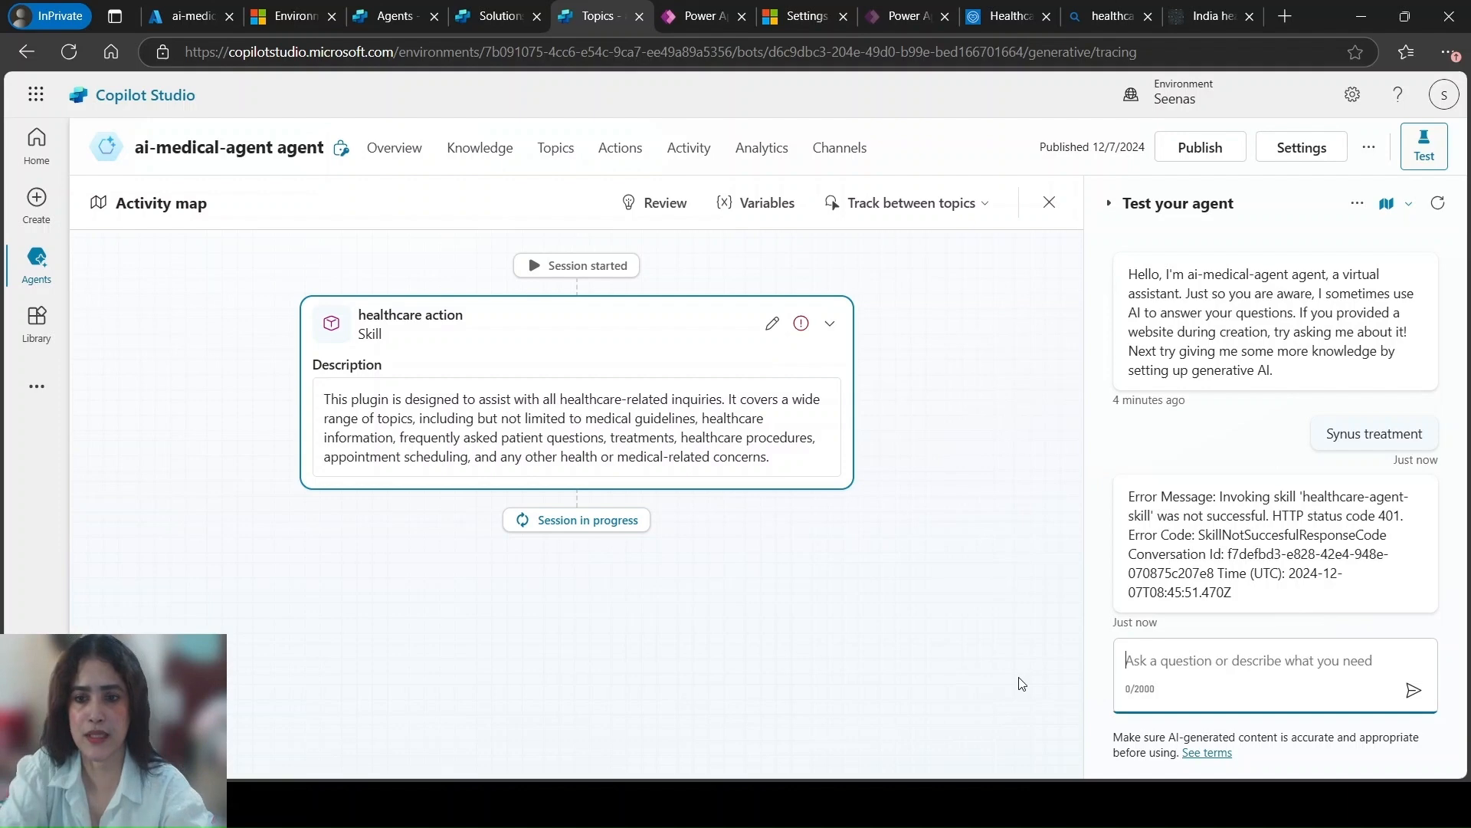
Switch to the Healthcare agent service portal and review its data connections and the exposed skill's settings
{"action": "left_click", "coordinate": [987, 20]}
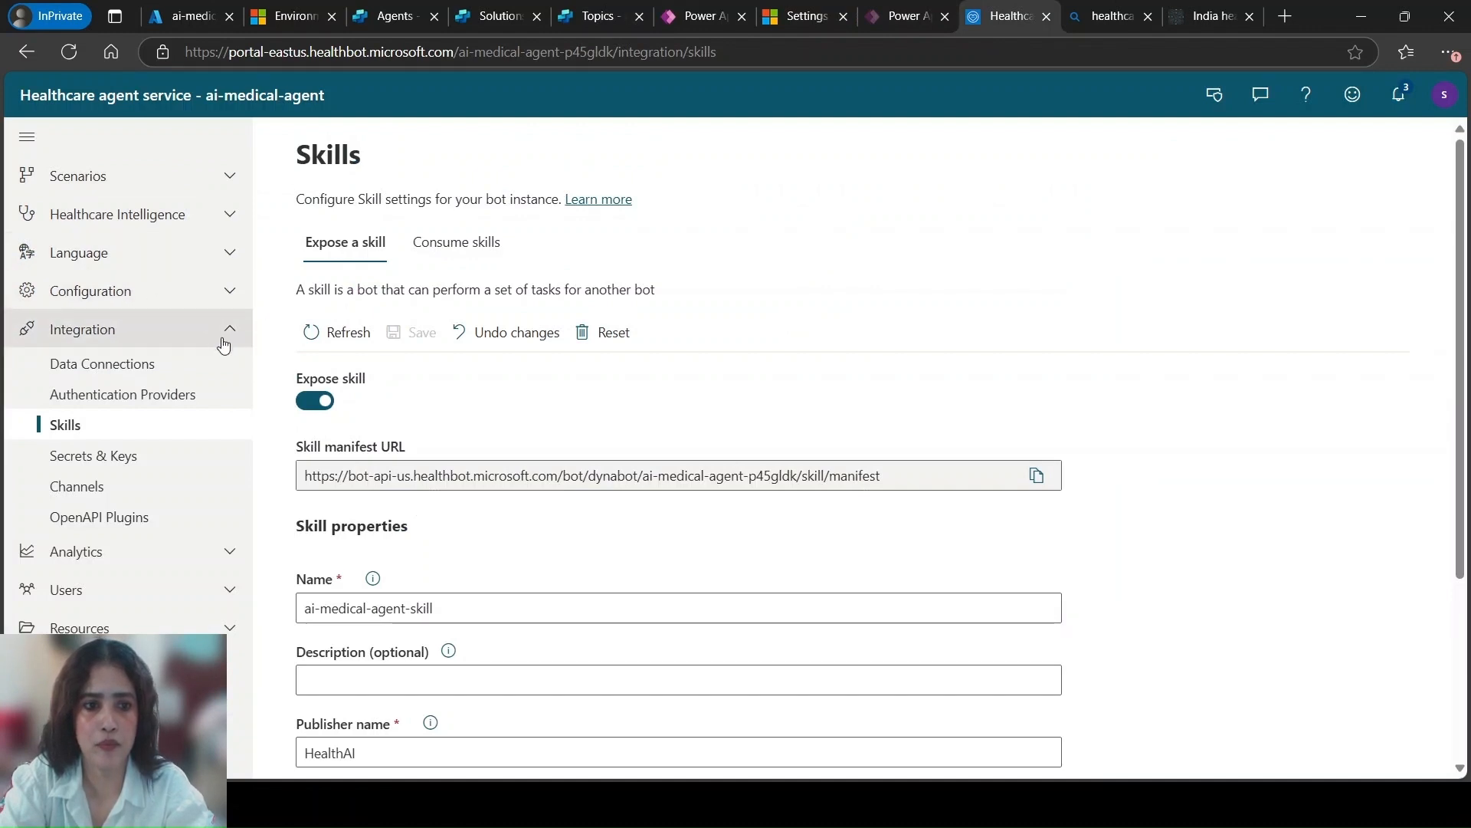
{"action": "left_click", "coordinate": [230, 291]}
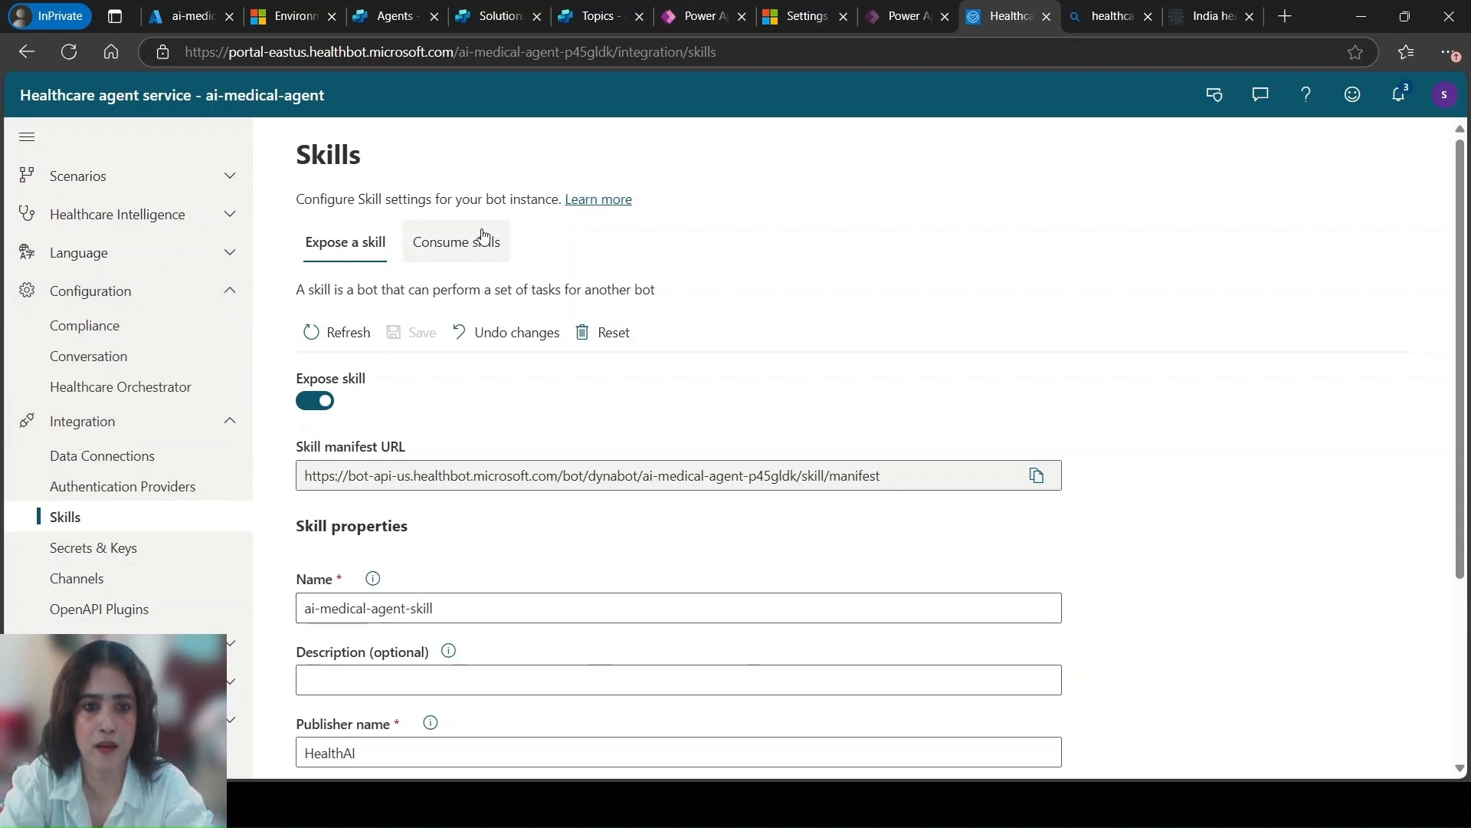
{"action": "left_click", "coordinate": [104, 458]}
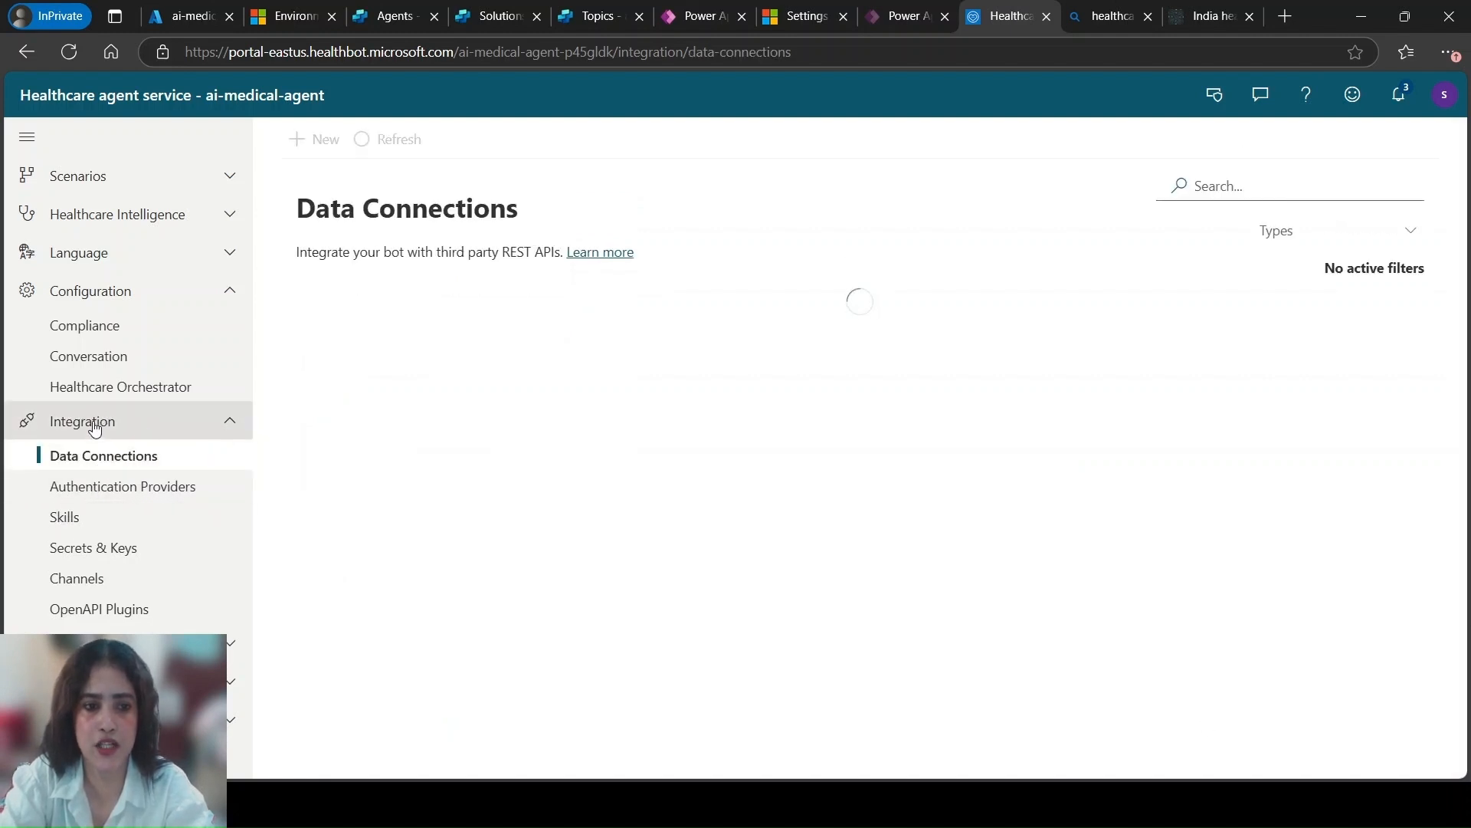
{"action": "left_click", "coordinate": [243, 295]}
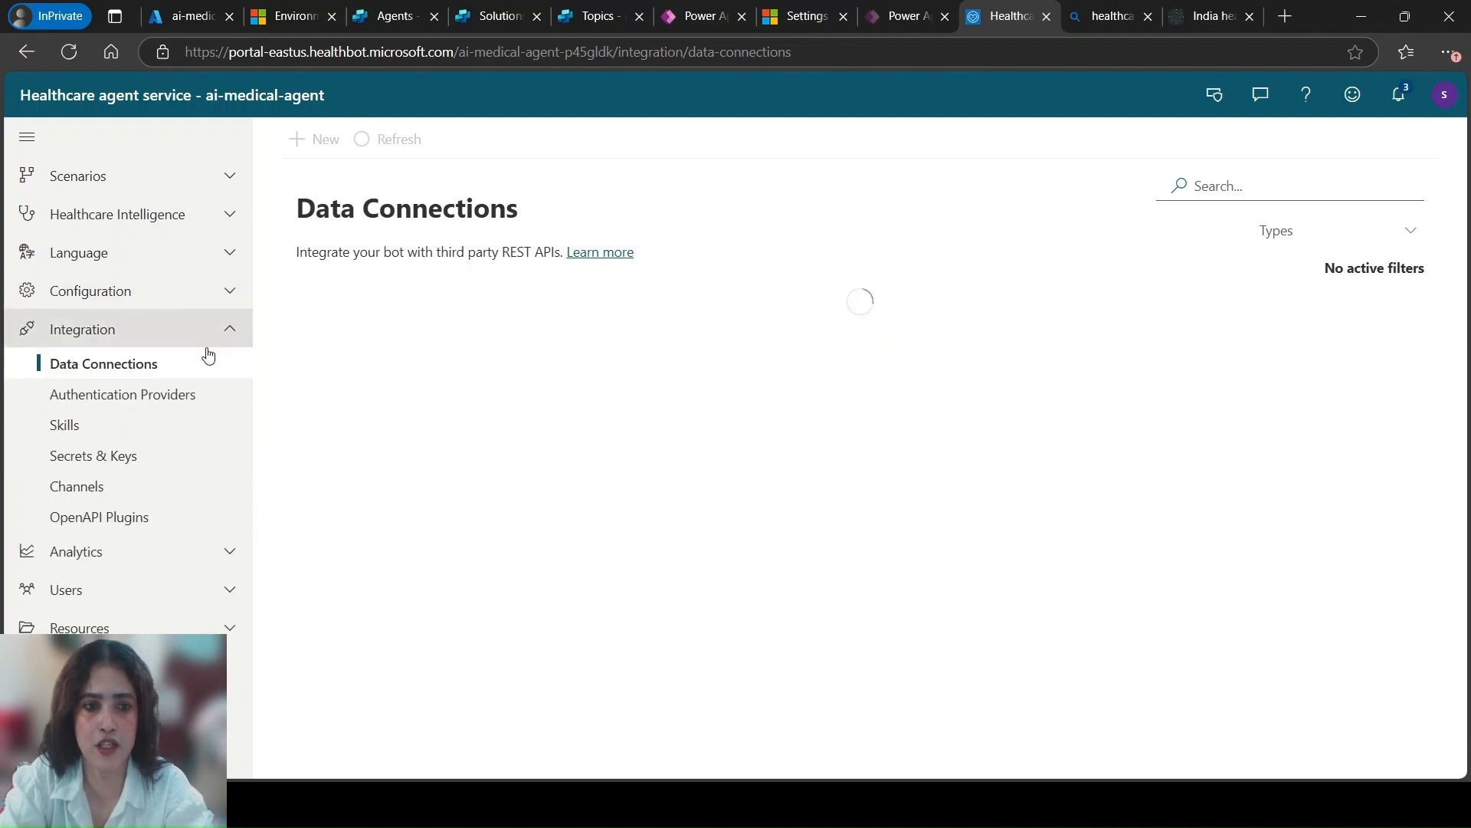
{"action": "left_click", "coordinate": [63, 425]}
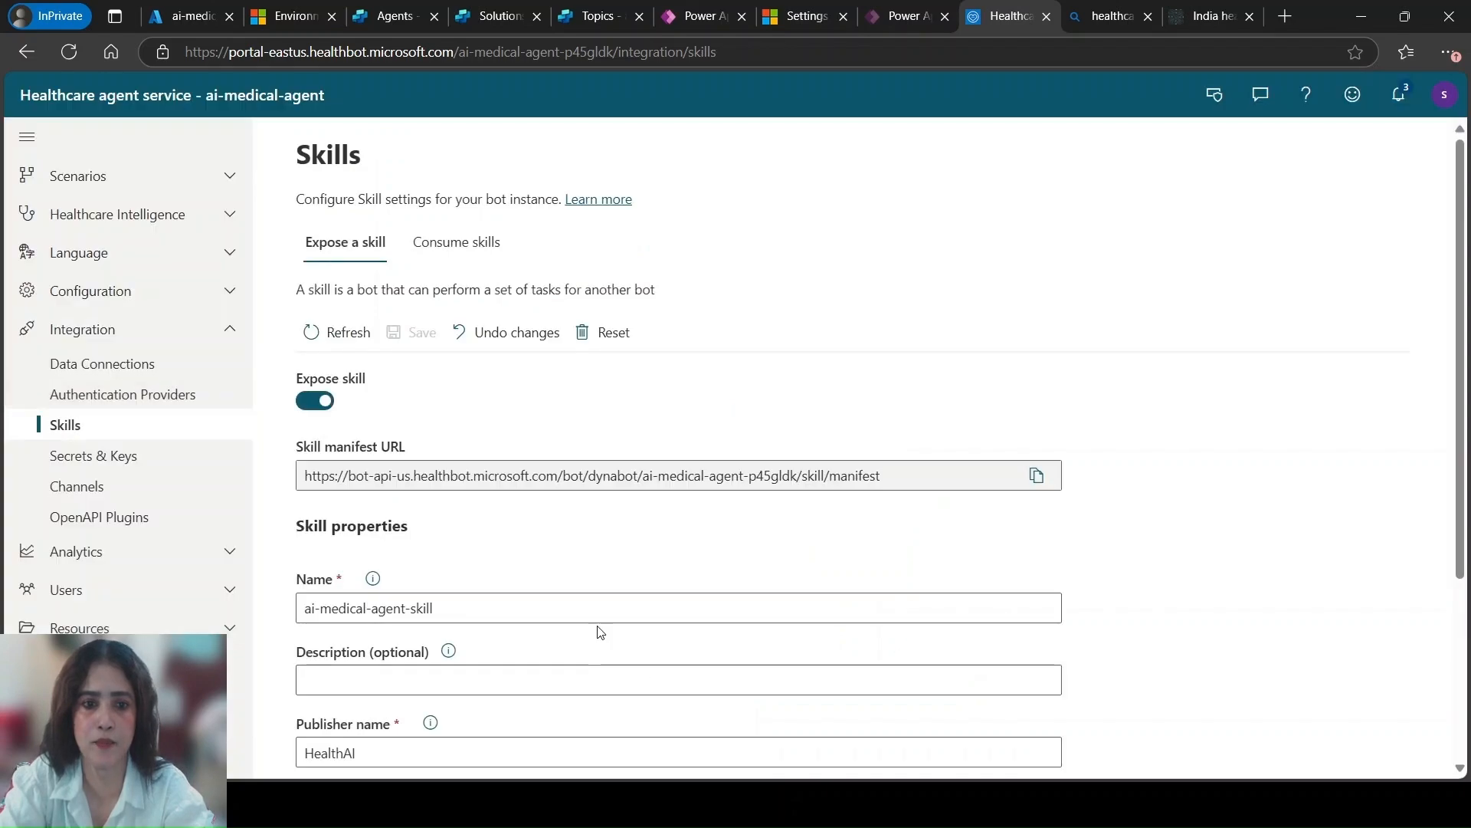
{"action": "scroll", "coordinate": [580, 544], "scroll_direction": "down", "scroll_amount": 3}
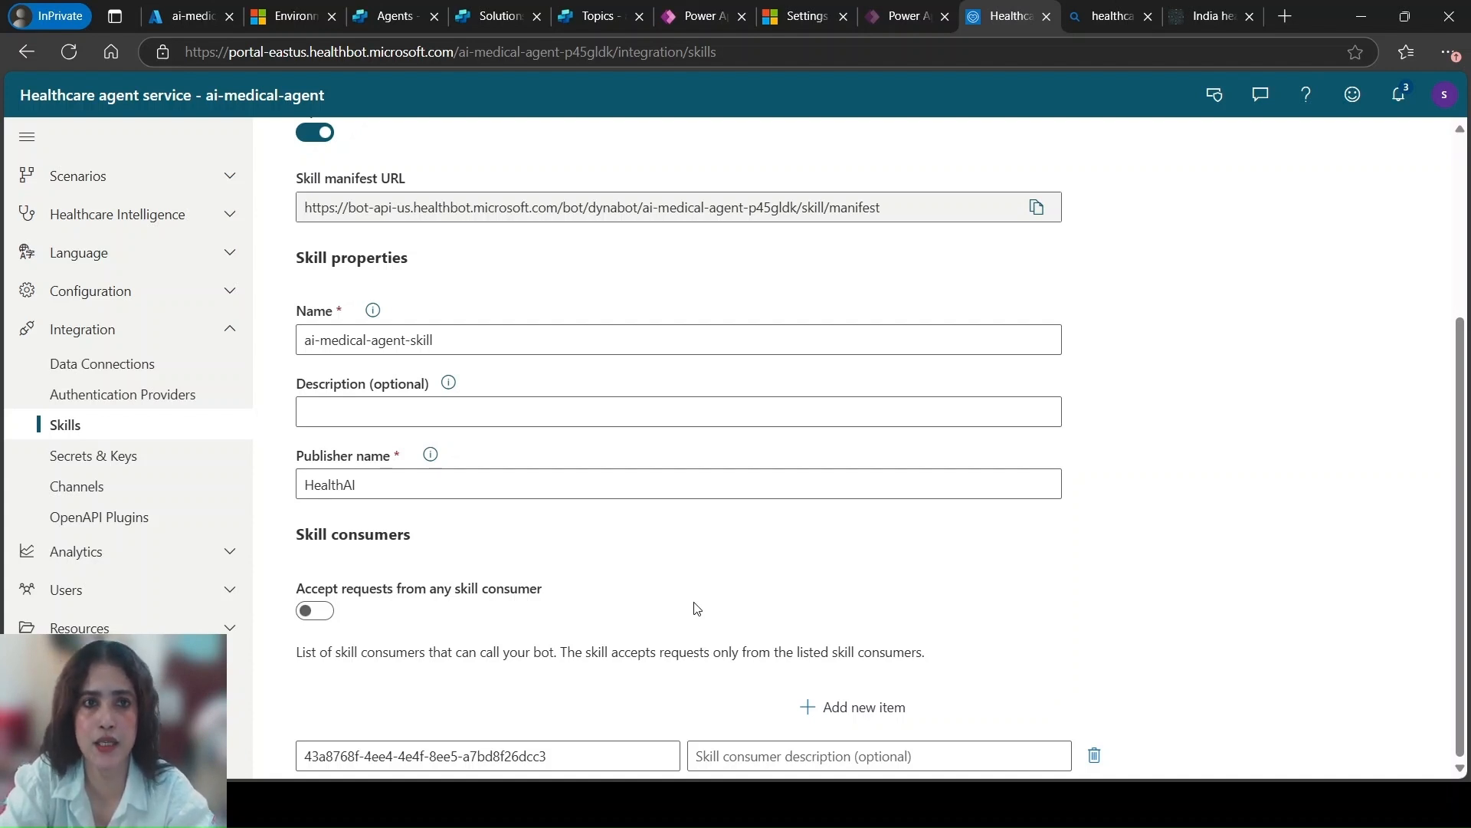
{"action": "left_click", "coordinate": [314, 611]}
{"action": "scroll", "coordinate": [331, 614], "scroll_direction": "up", "scroll_amount": 2}
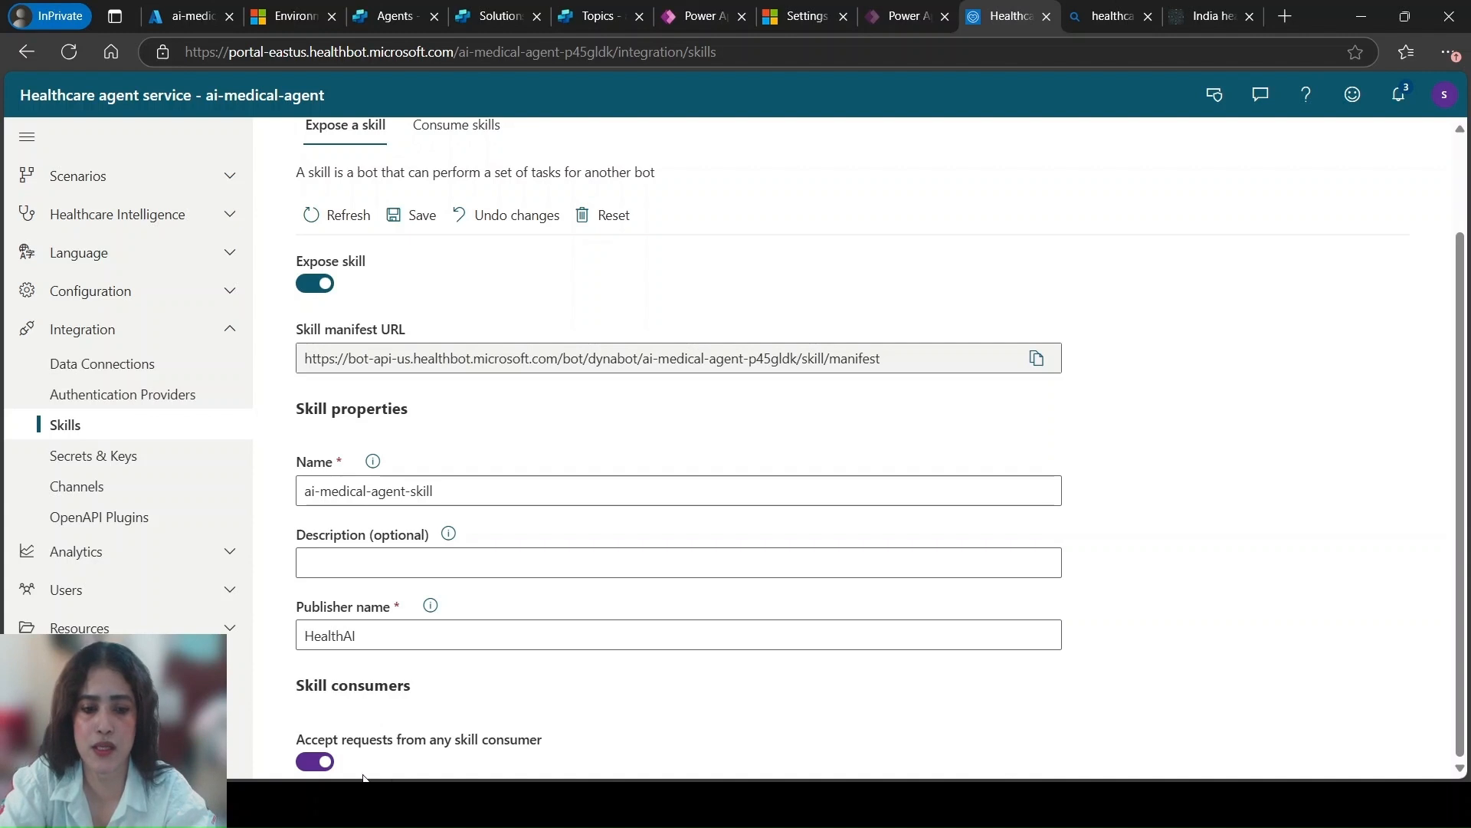
{"action": "left_click", "coordinate": [316, 764]}
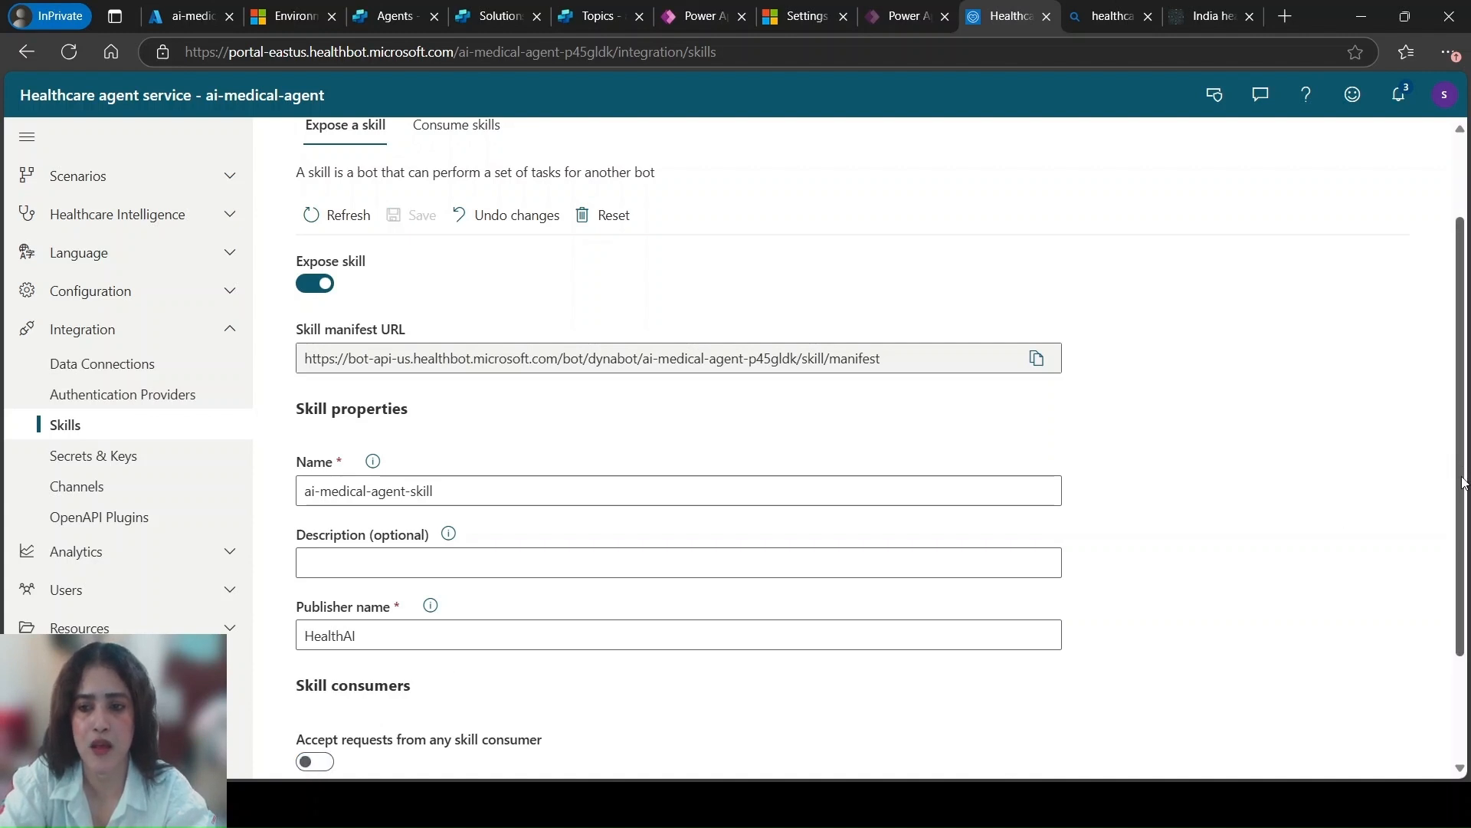
Replace the listed skill consumer with the agent app ID copied from Copilot Studio, and save the skill settings
{"action": "scroll", "coordinate": [1464, 481], "scroll_direction": "down", "scroll_amount": 2}
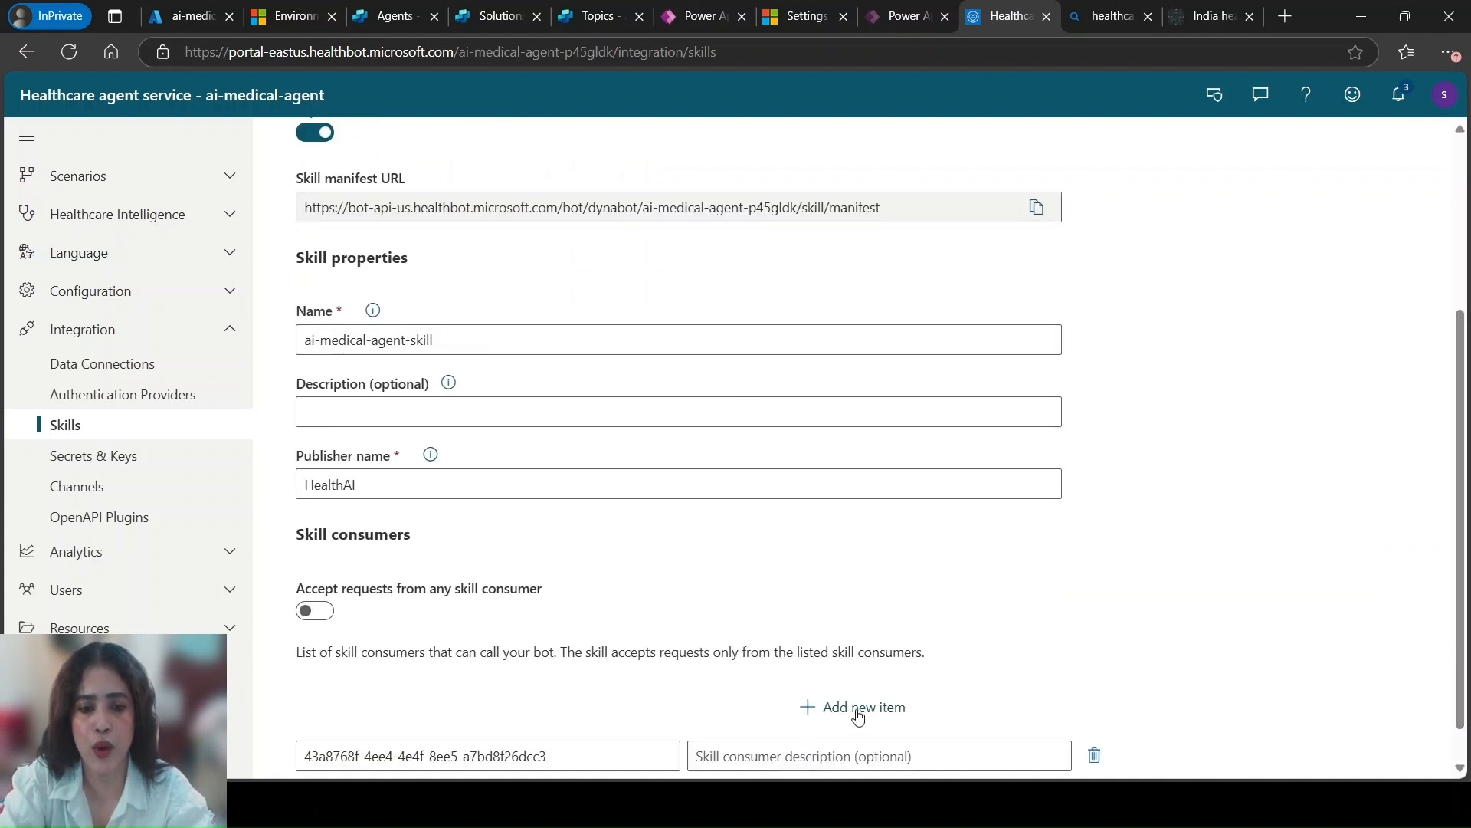
{"action": "left_click", "coordinate": [832, 705]}
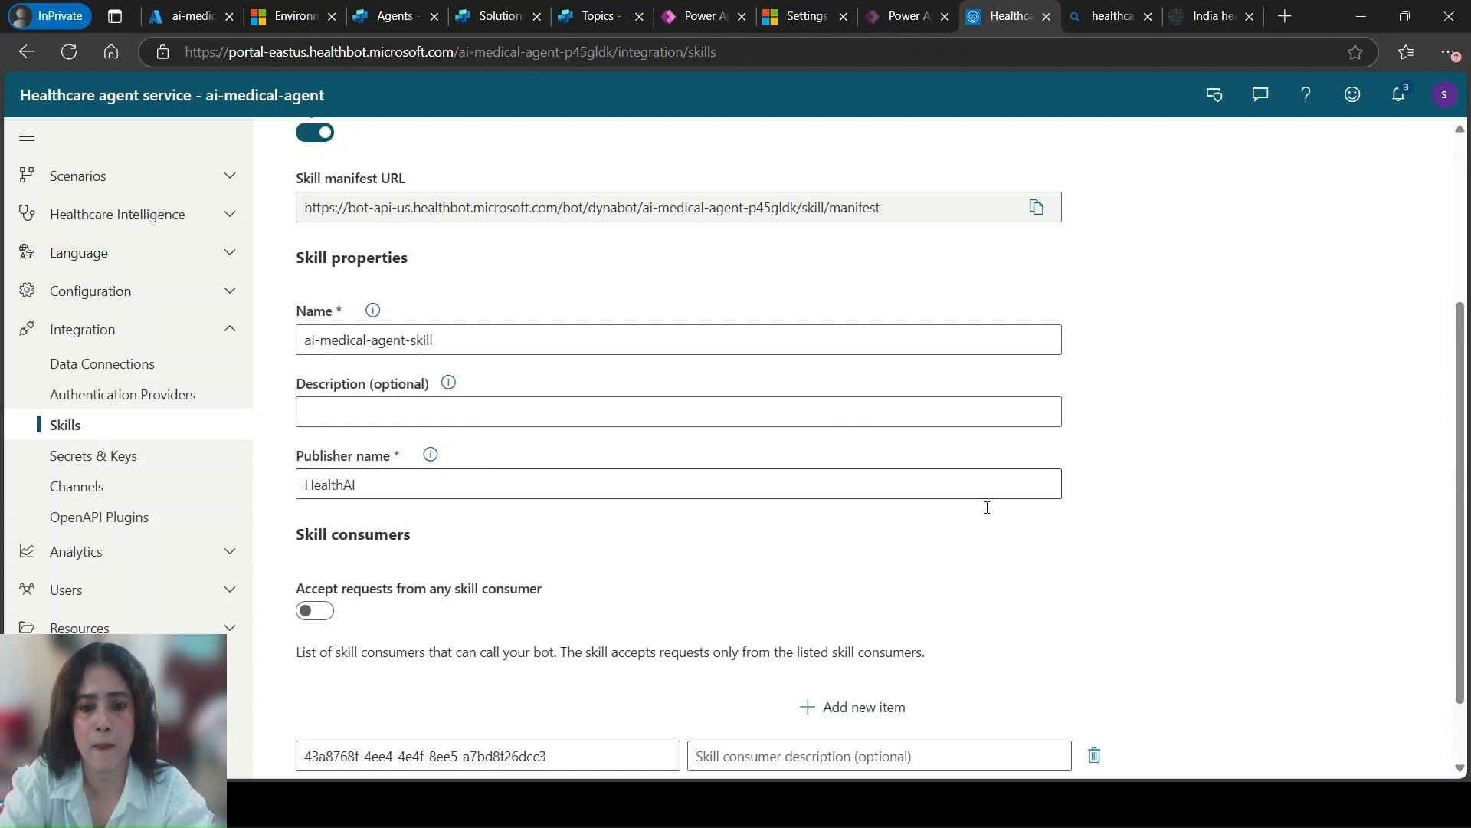
{"action": "scroll", "coordinate": [1464, 462], "scroll_direction": "down", "scroll_amount": 1}
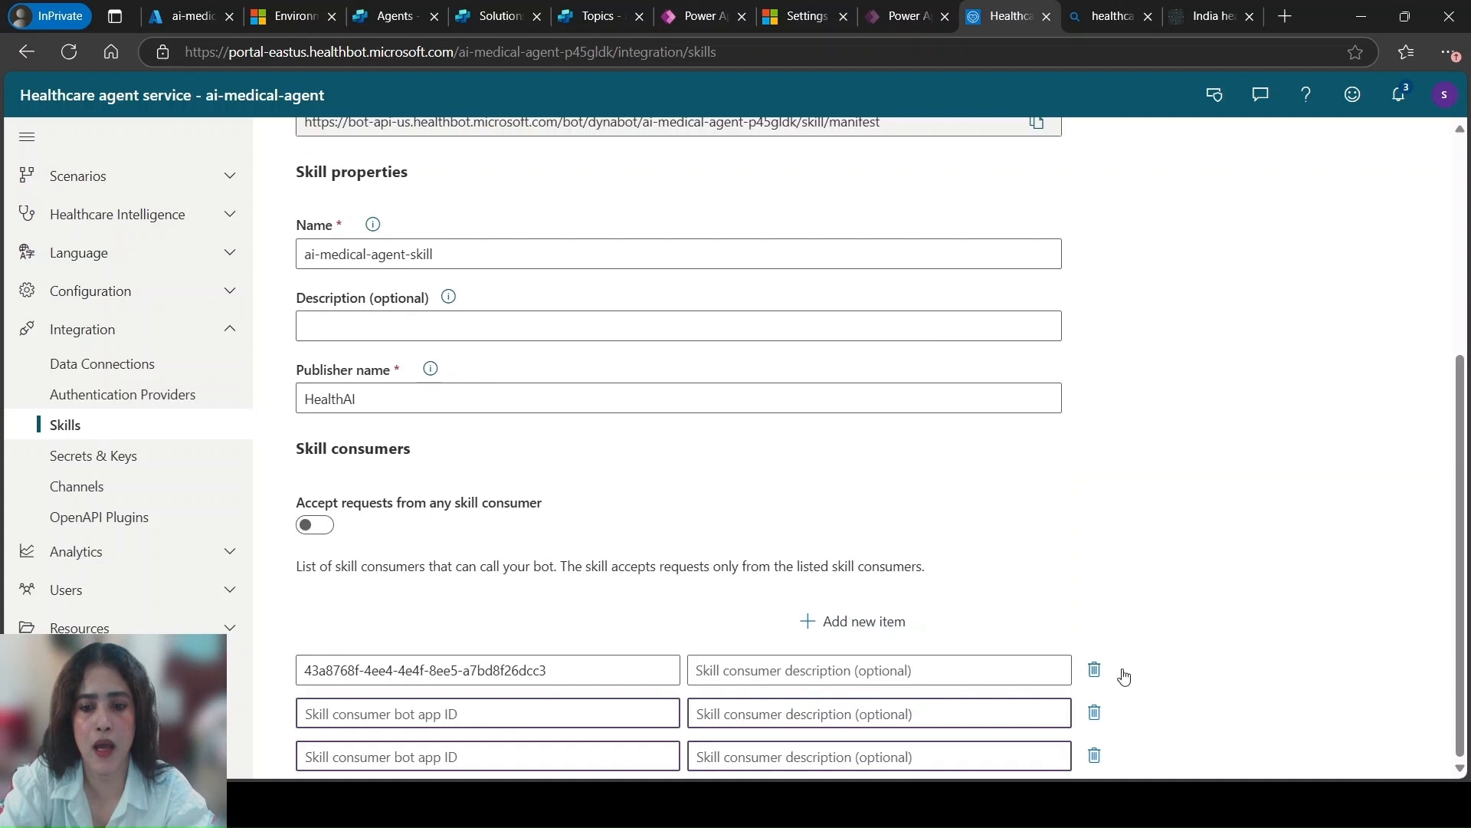
{"action": "left_click", "coordinate": [1096, 667]}
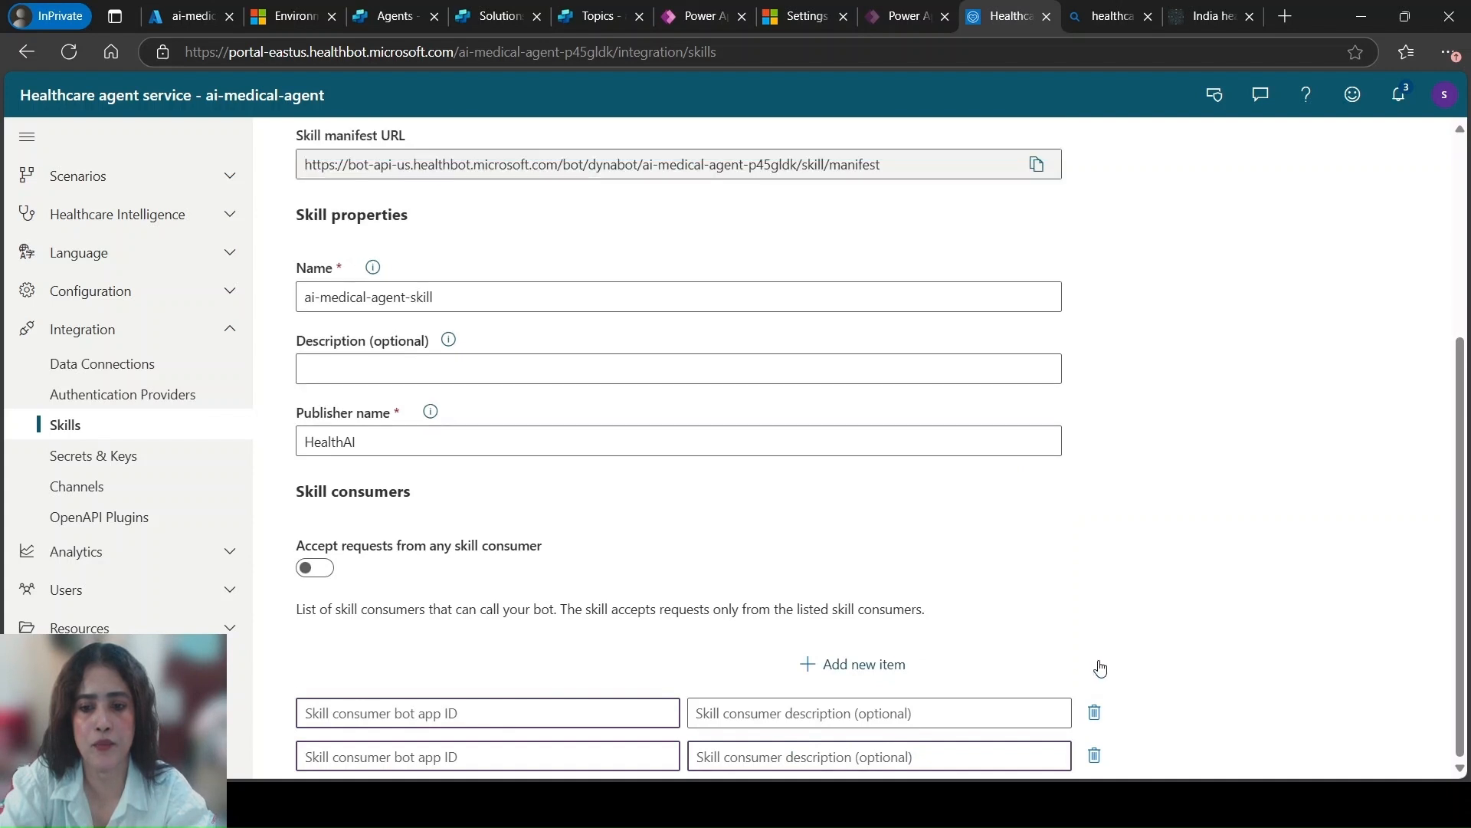
{"action": "left_click", "coordinate": [1095, 713]}
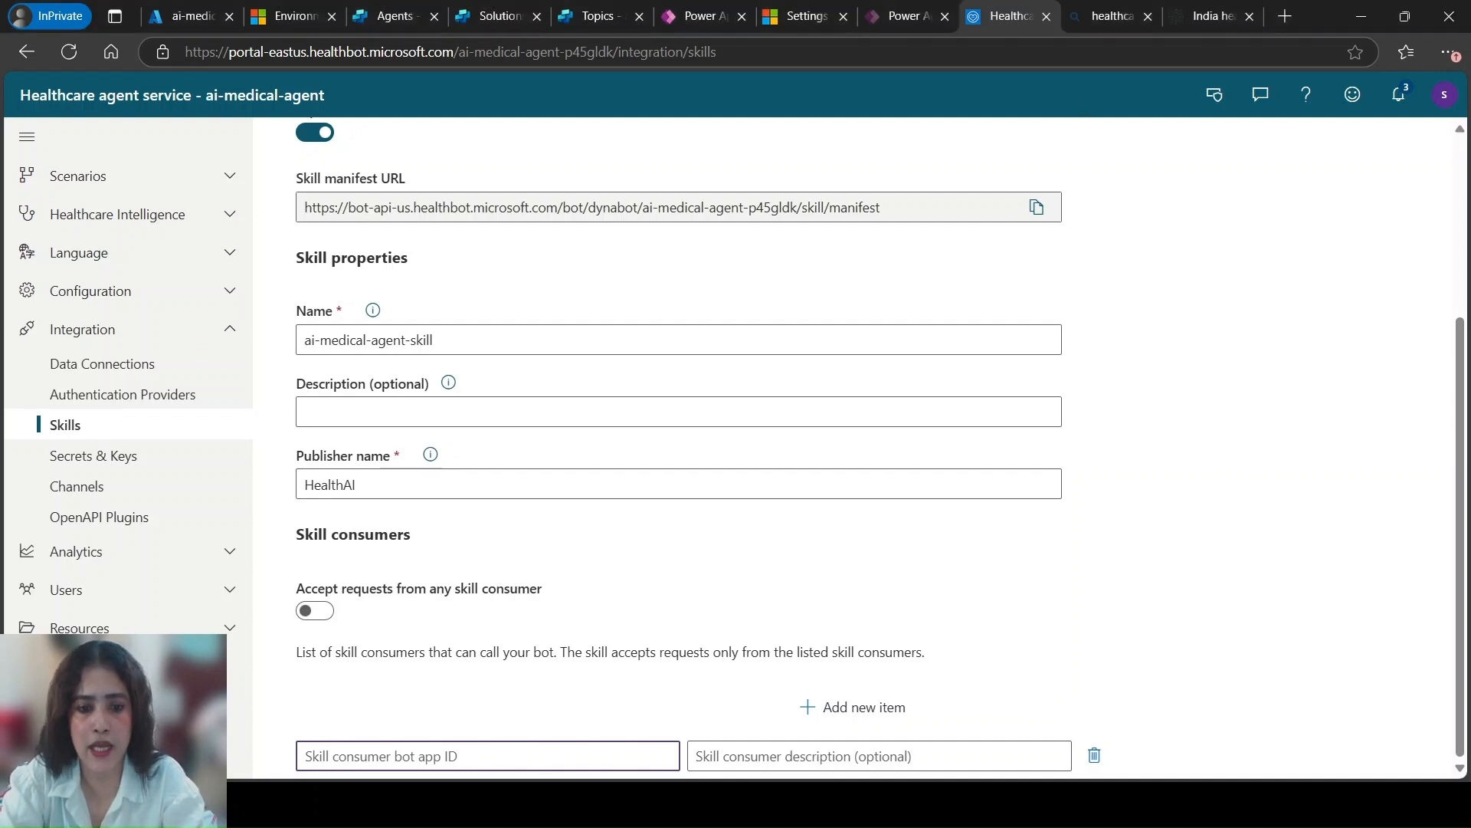
{"action": "left_click", "coordinate": [545, 753]}
{"action": "type", "text": "d3ccbd40-0fe5-47aa-91e7-730c6be461dd"}
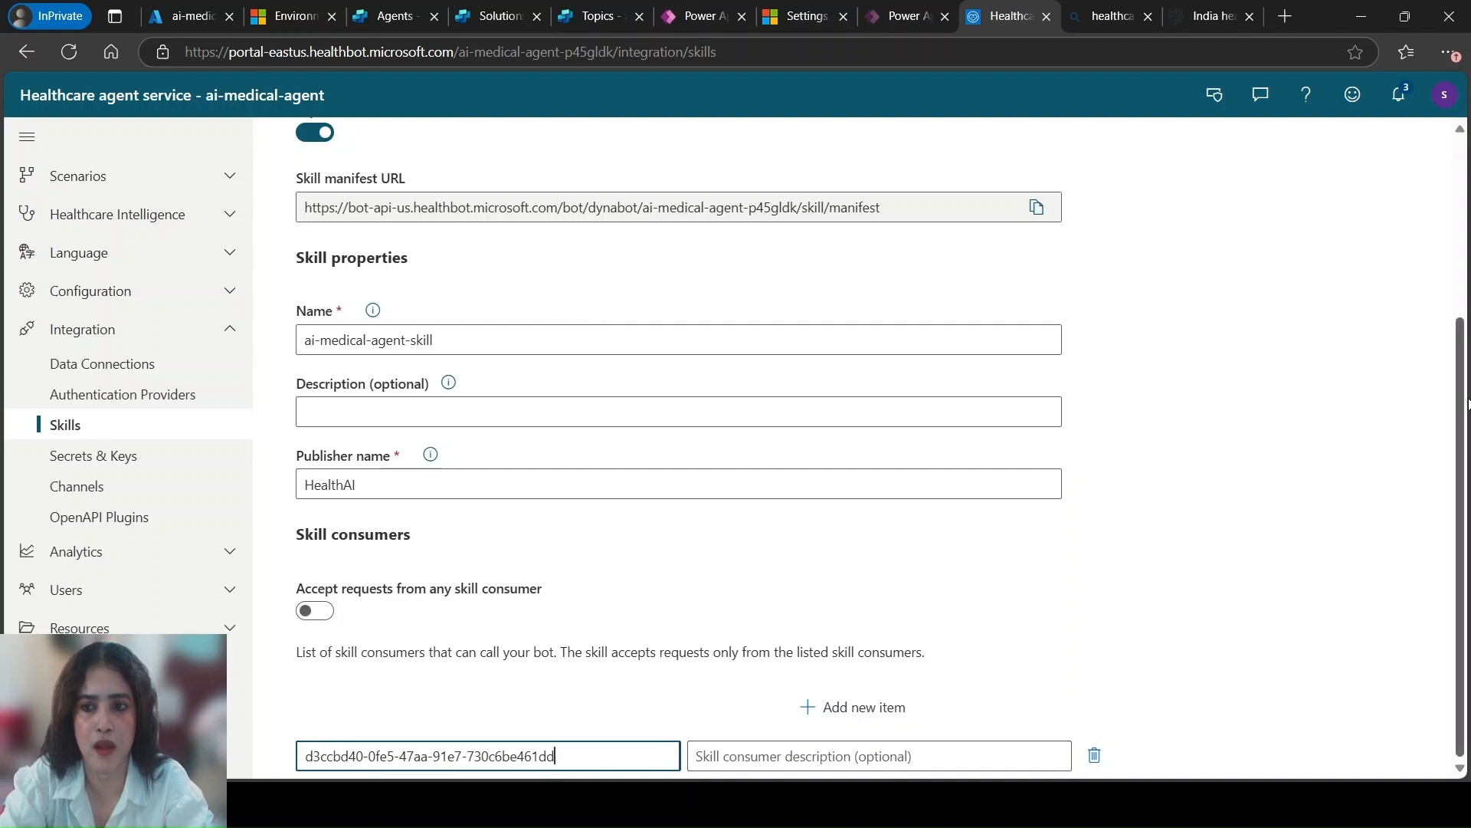
{"action": "left_click_drag", "start_coordinate": [1461, 393], "coordinate": [1458, 130]}
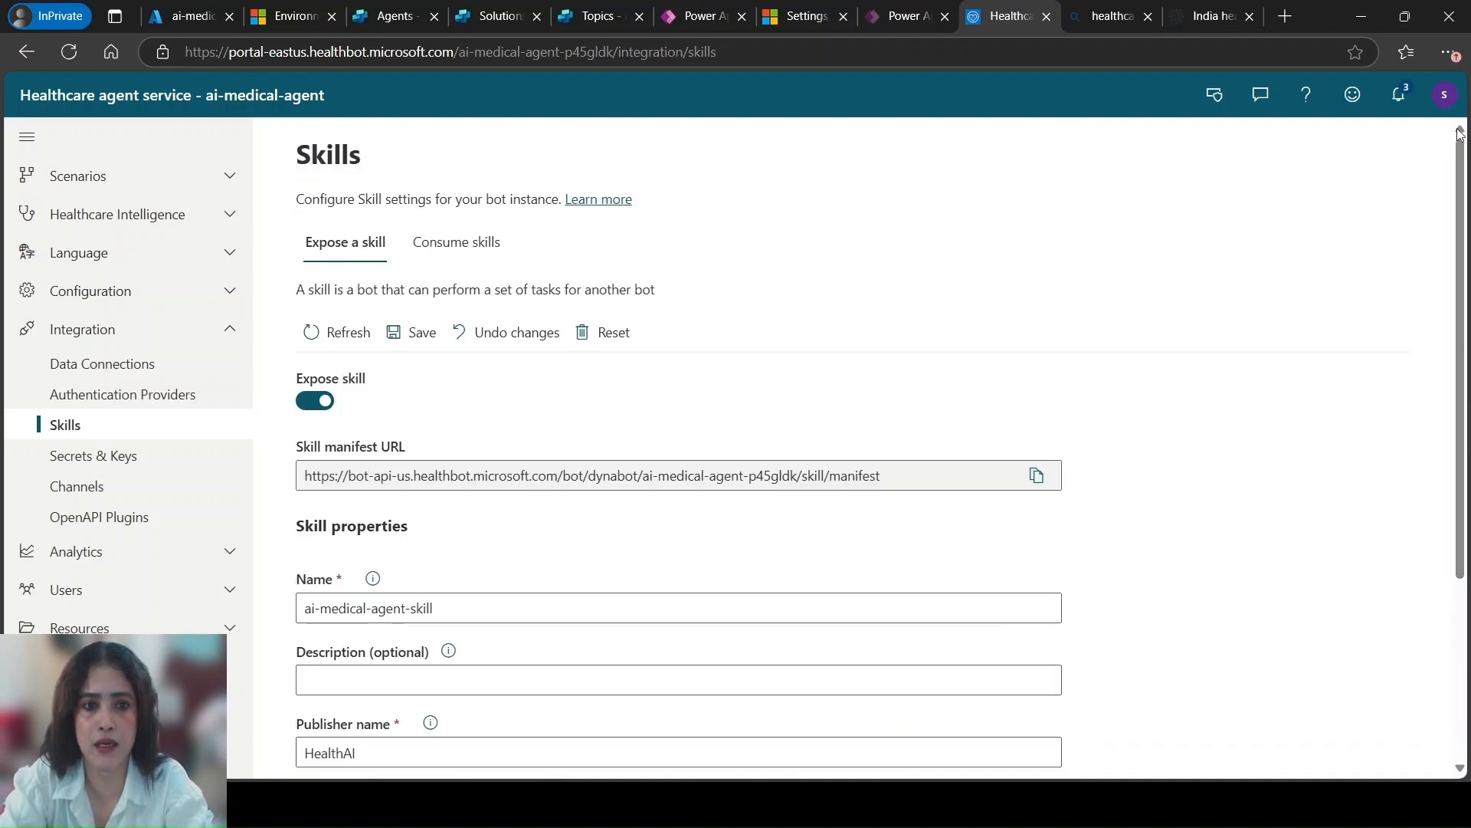
{"action": "left_click", "coordinate": [411, 345]}
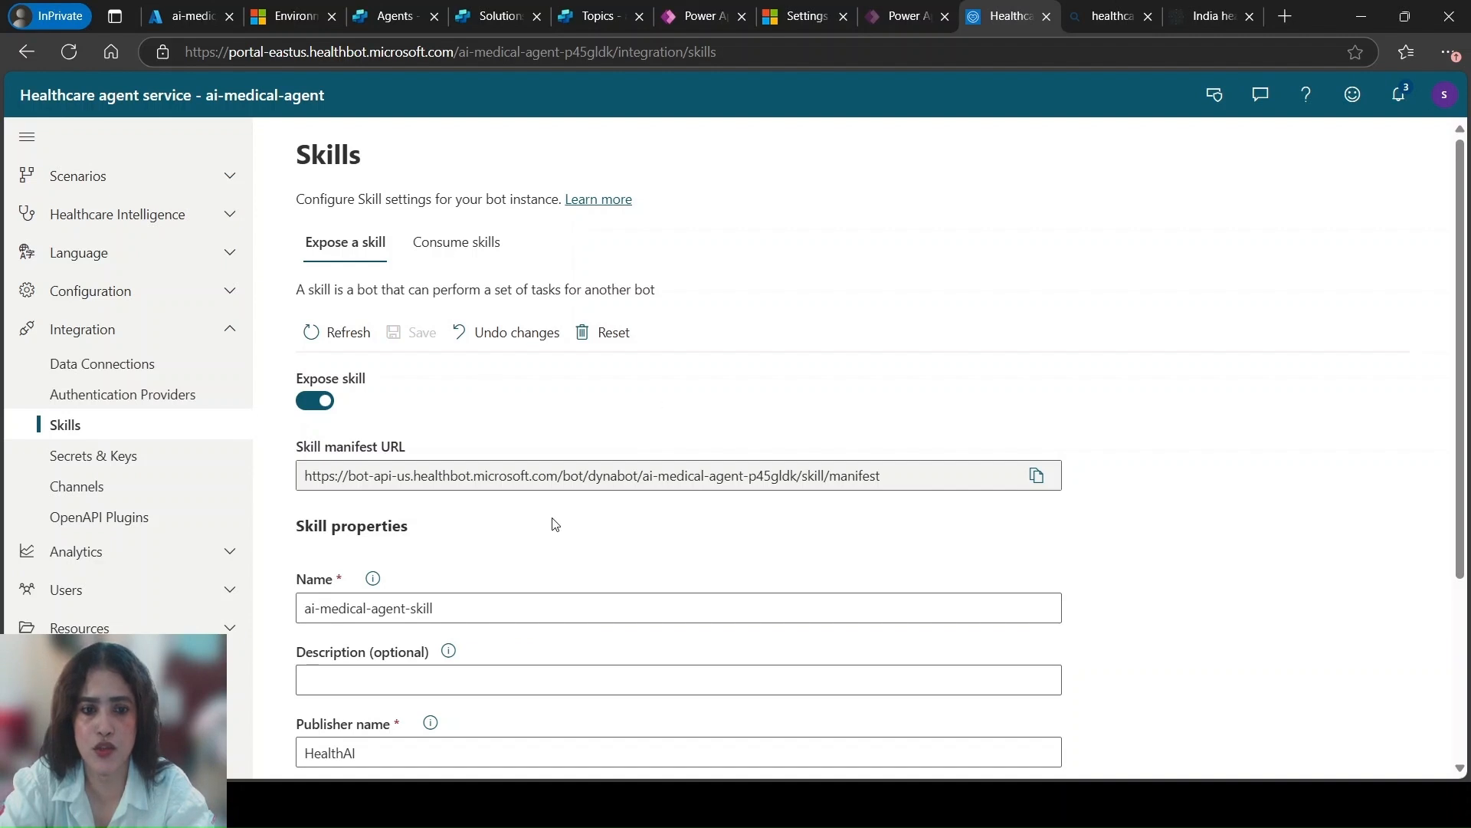
{"action": "scroll", "coordinate": [555, 524], "scroll_direction": "down", "scroll_amount": 3}
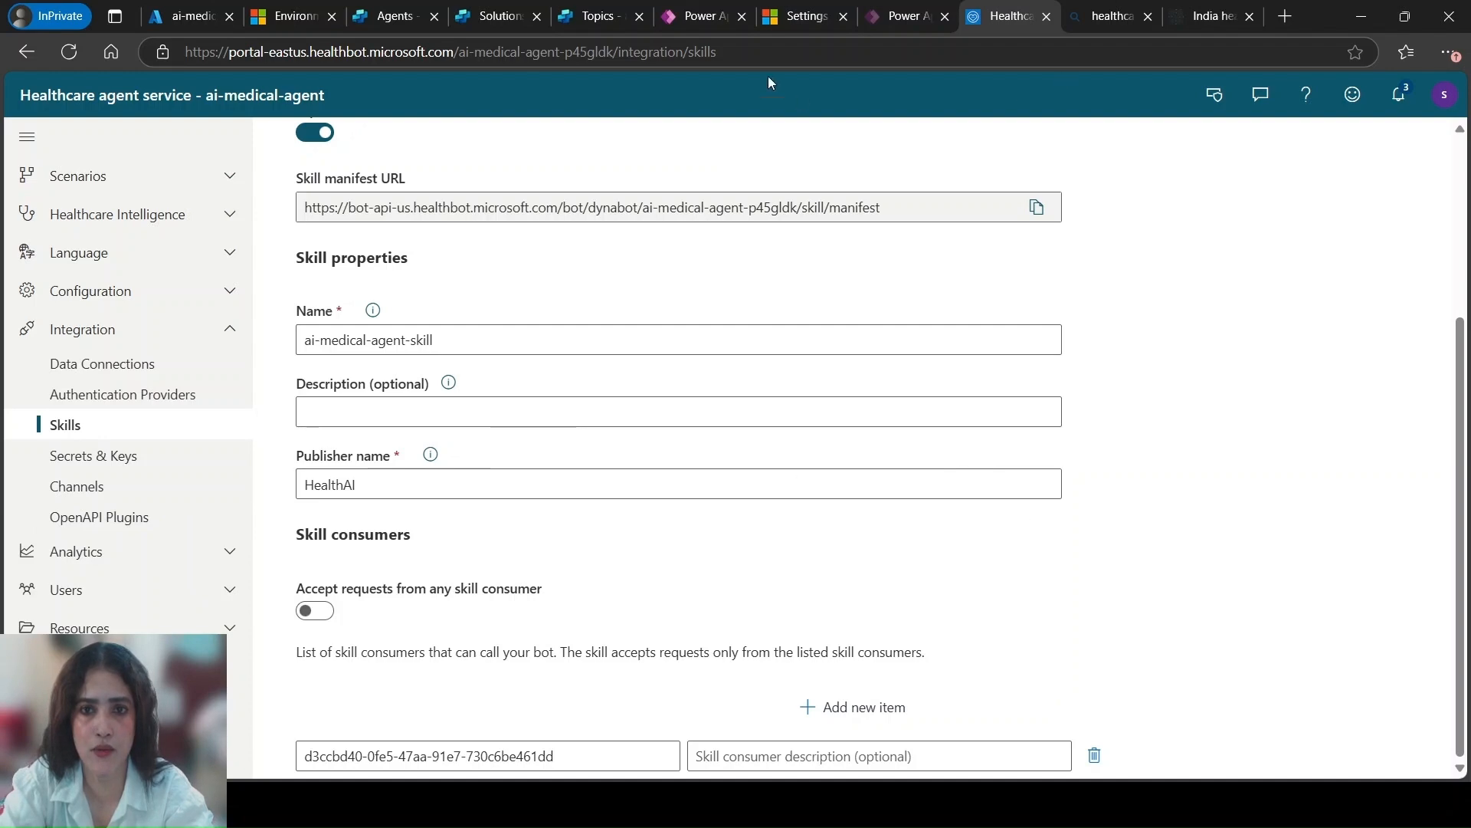
Switch back to Copilot Studio, retest the agent with the message "Synus treatment", and read through its reply and cited source
{"action": "left_click", "coordinate": [614, 17]}
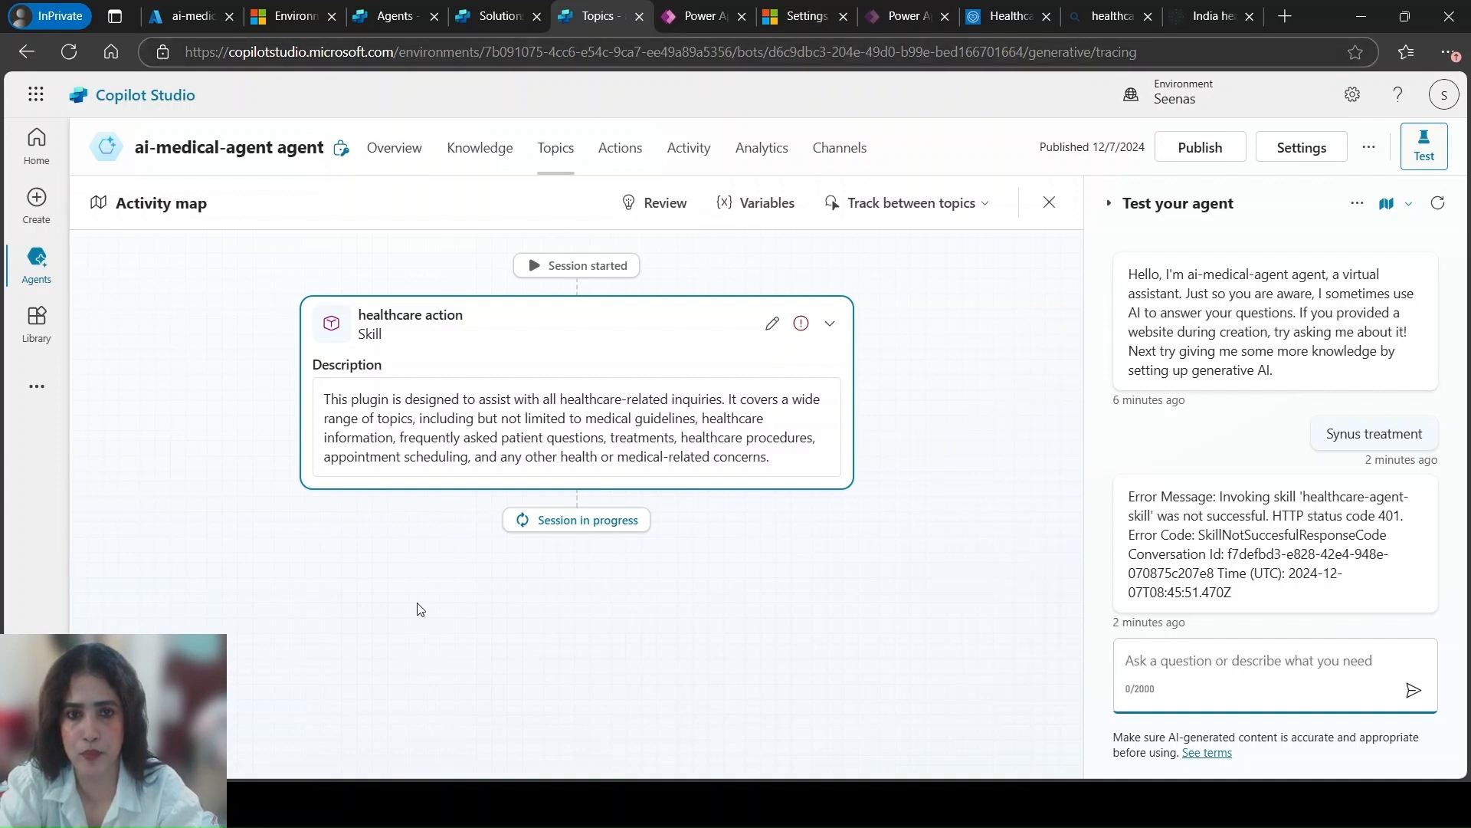
{"action": "left_click", "coordinate": [394, 148]}
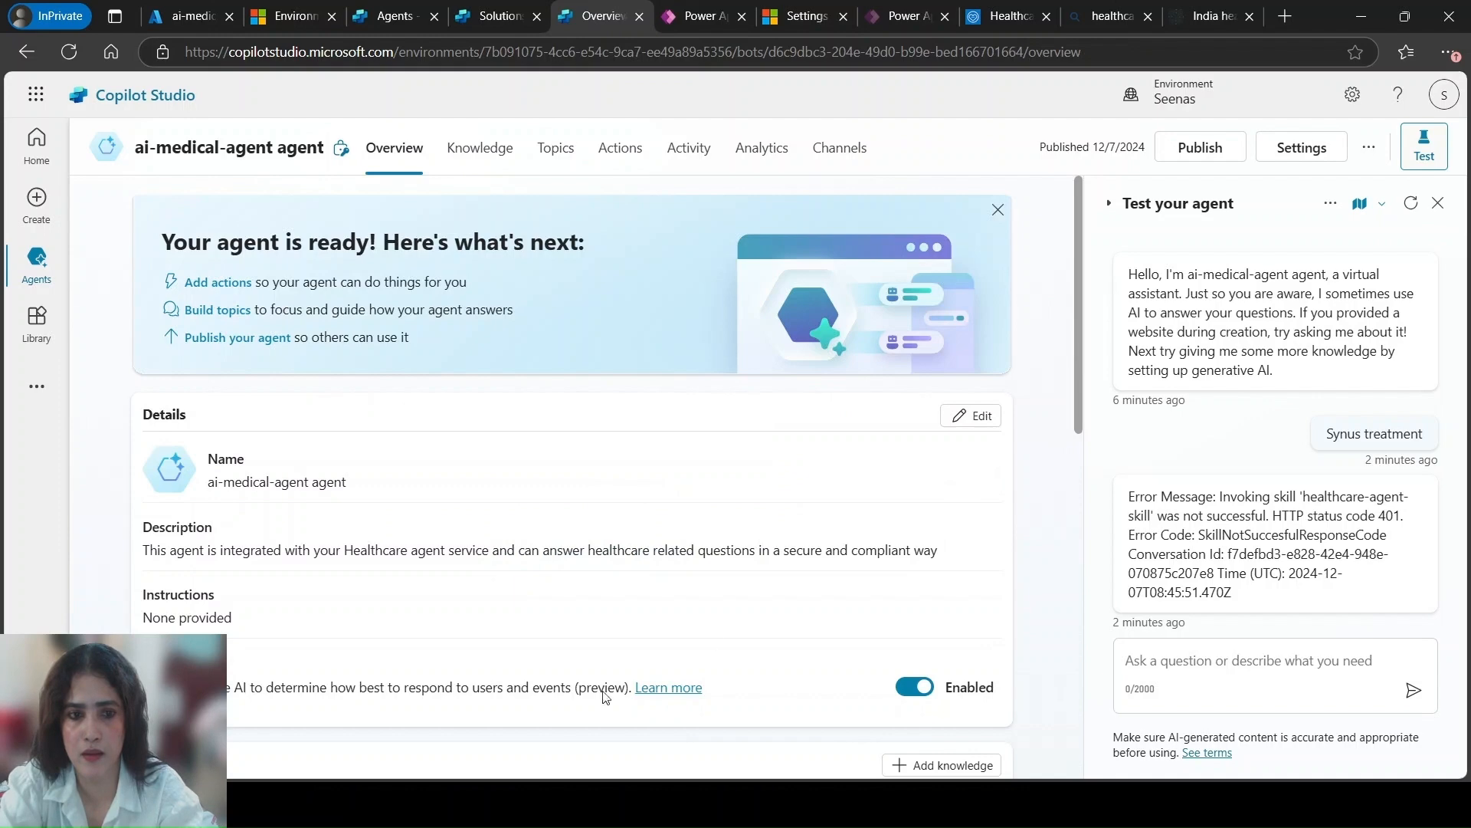
{"action": "left_click_drag", "start_coordinate": [1077, 222], "coordinate": [1070, 656]}
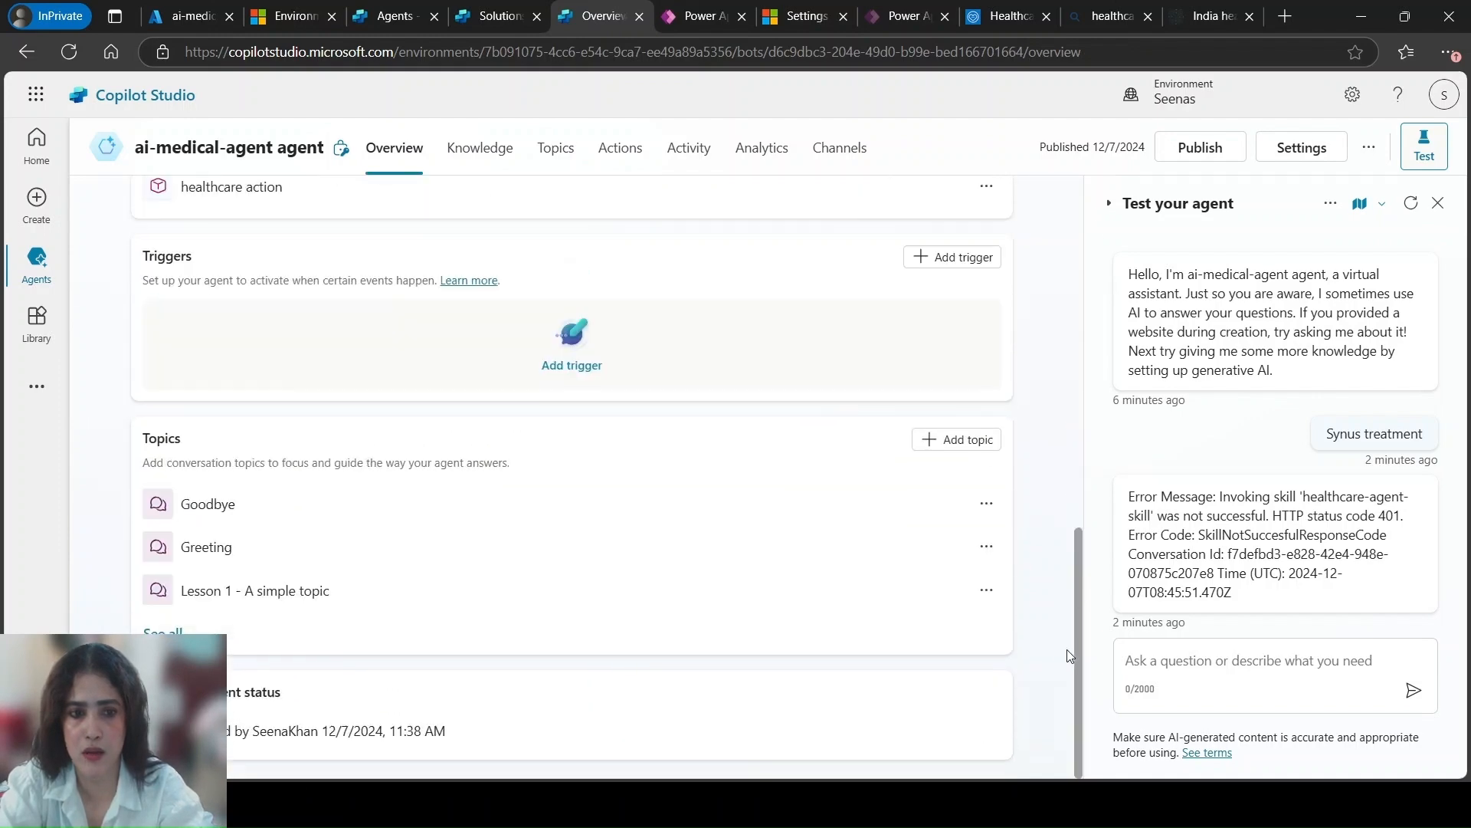
{"action": "left_click", "coordinate": [1253, 688]}
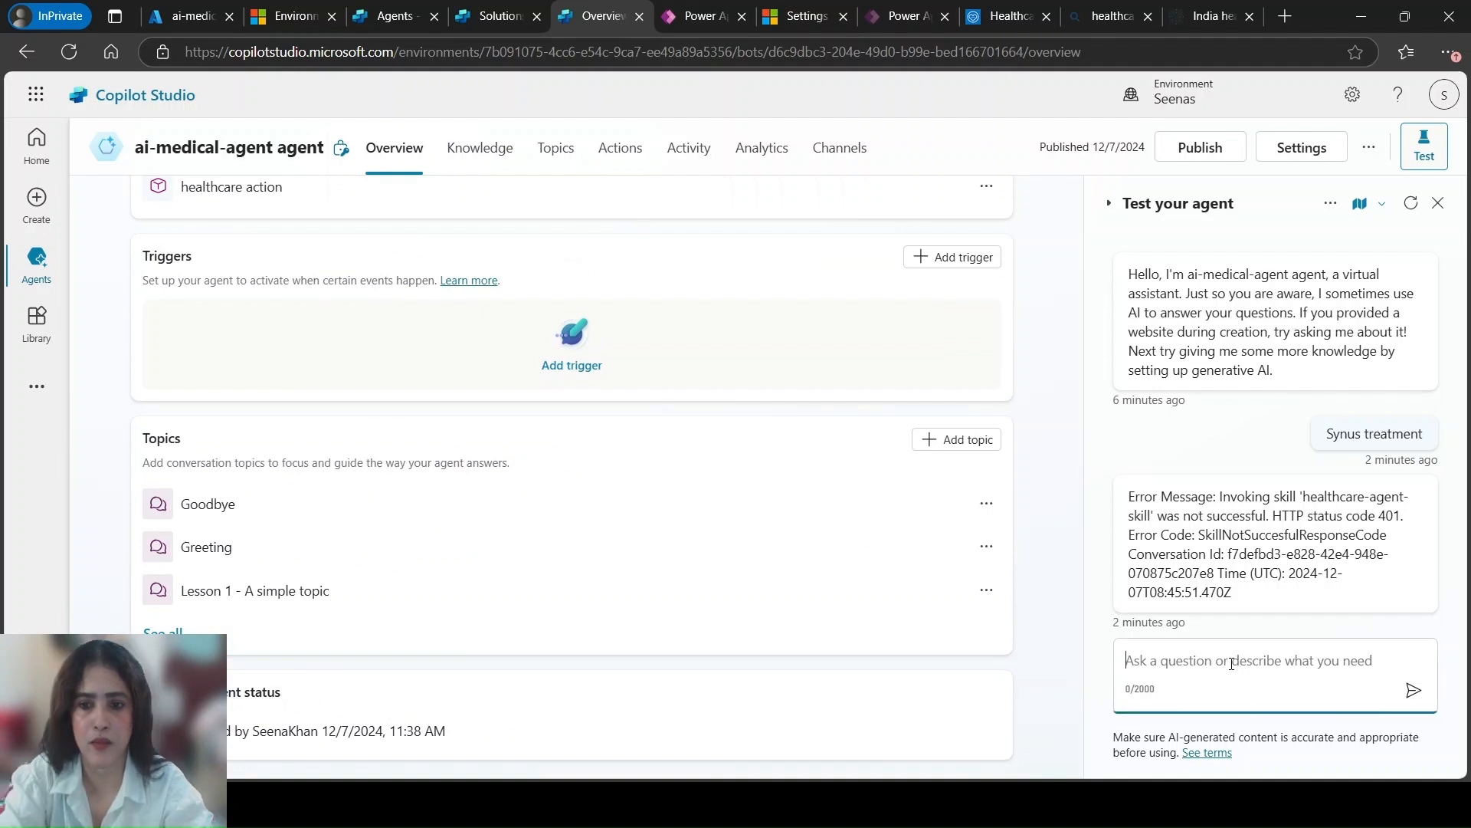
{"action": "type", "text": "Sy"}
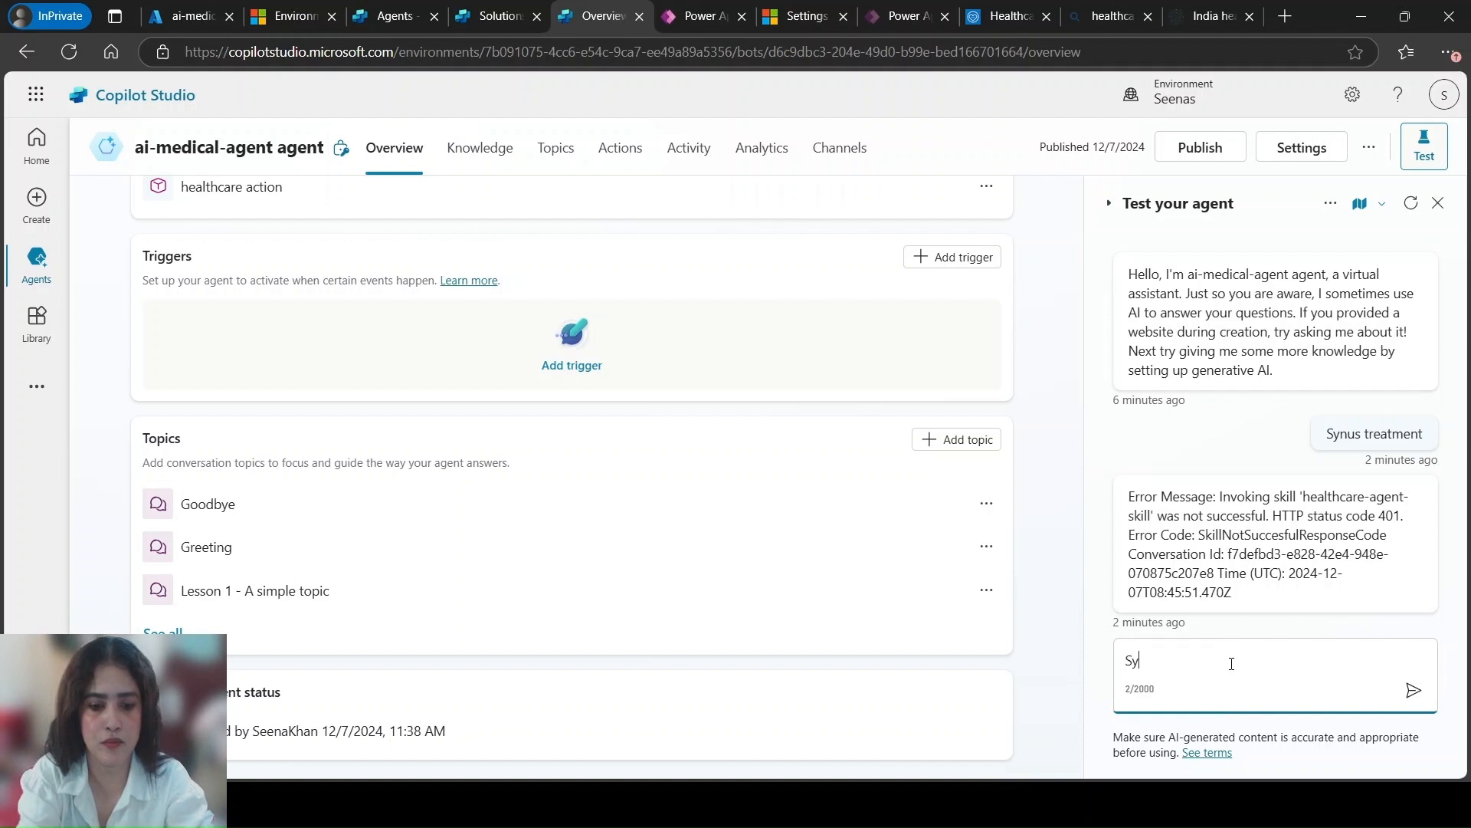
{"action": "type", "text": "nus tre"}
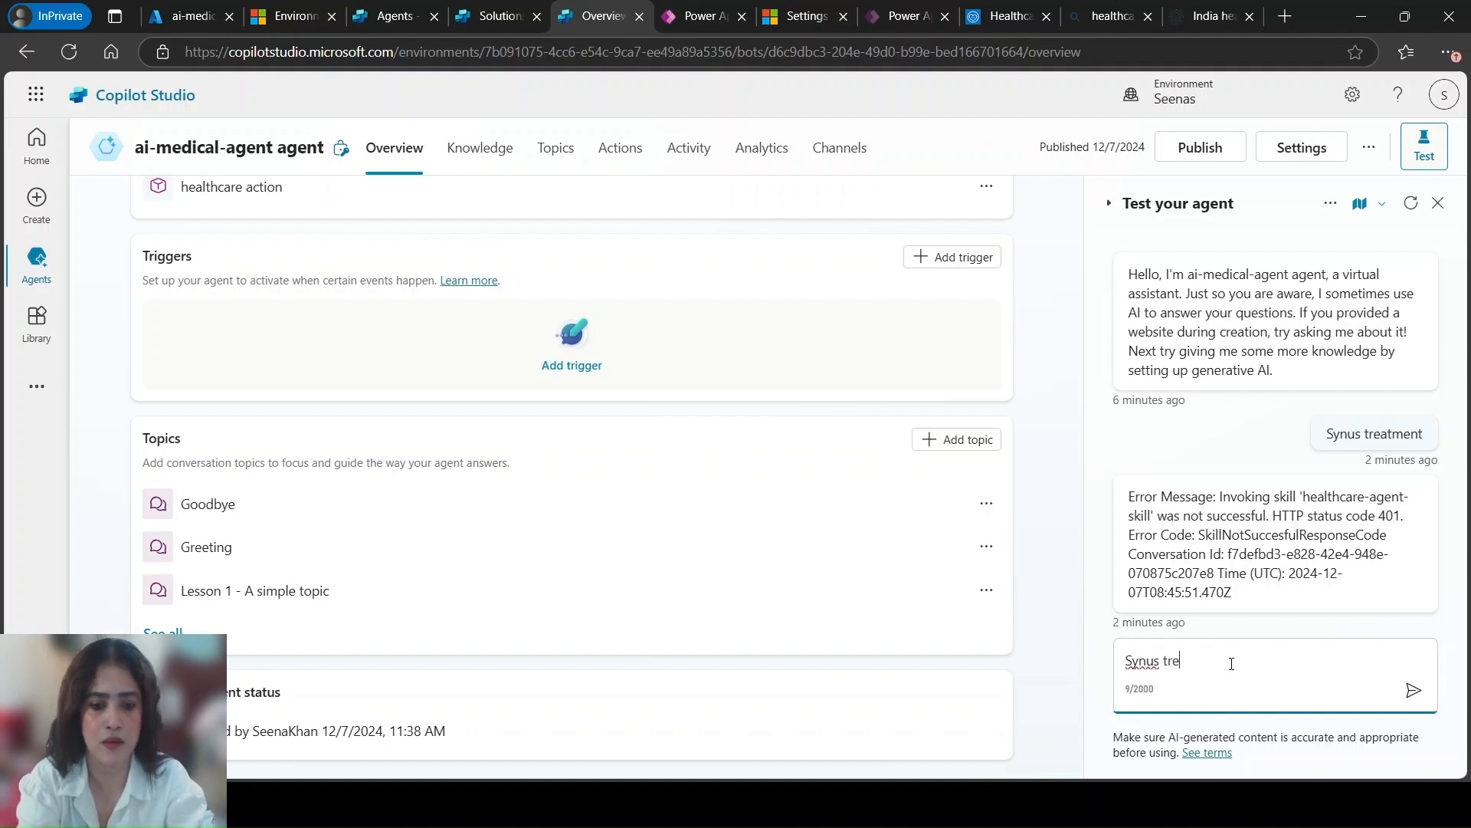
{"action": "type", "text": "atment"}
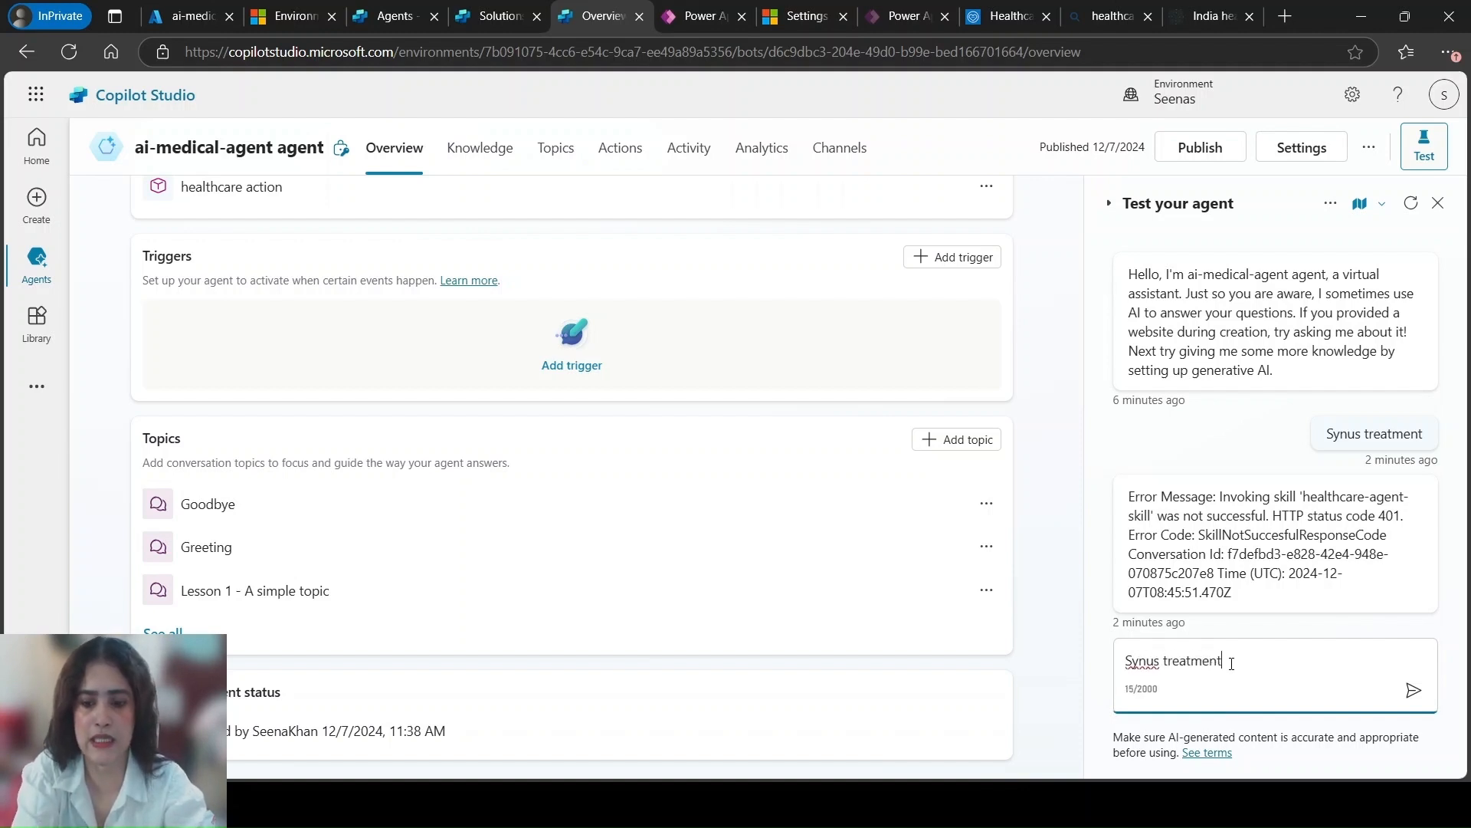
{"action": "key", "text": "Return"}
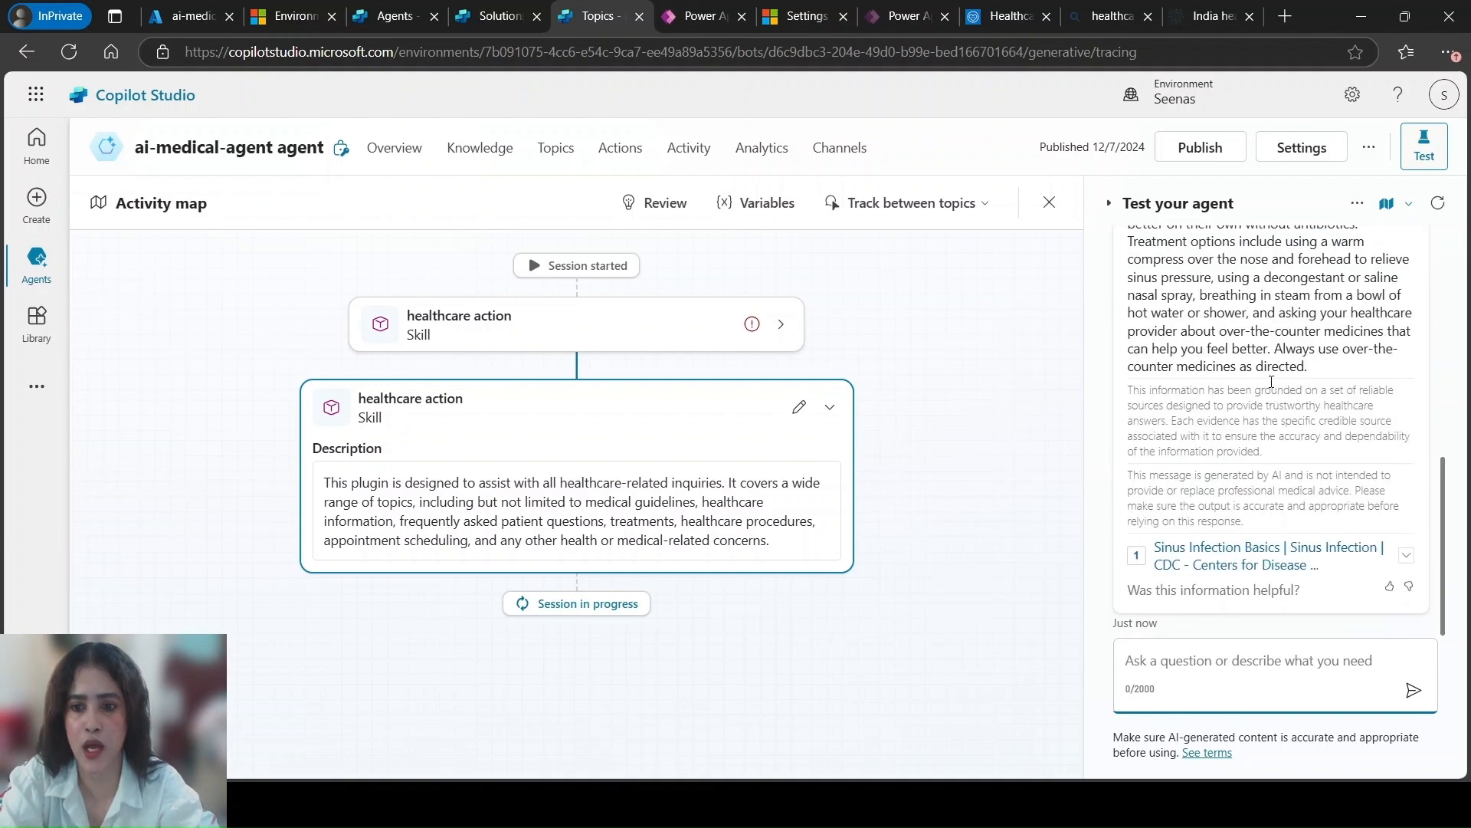
{"action": "scroll", "coordinate": [1449, 512], "scroll_direction": "up", "scroll_amount": 3}
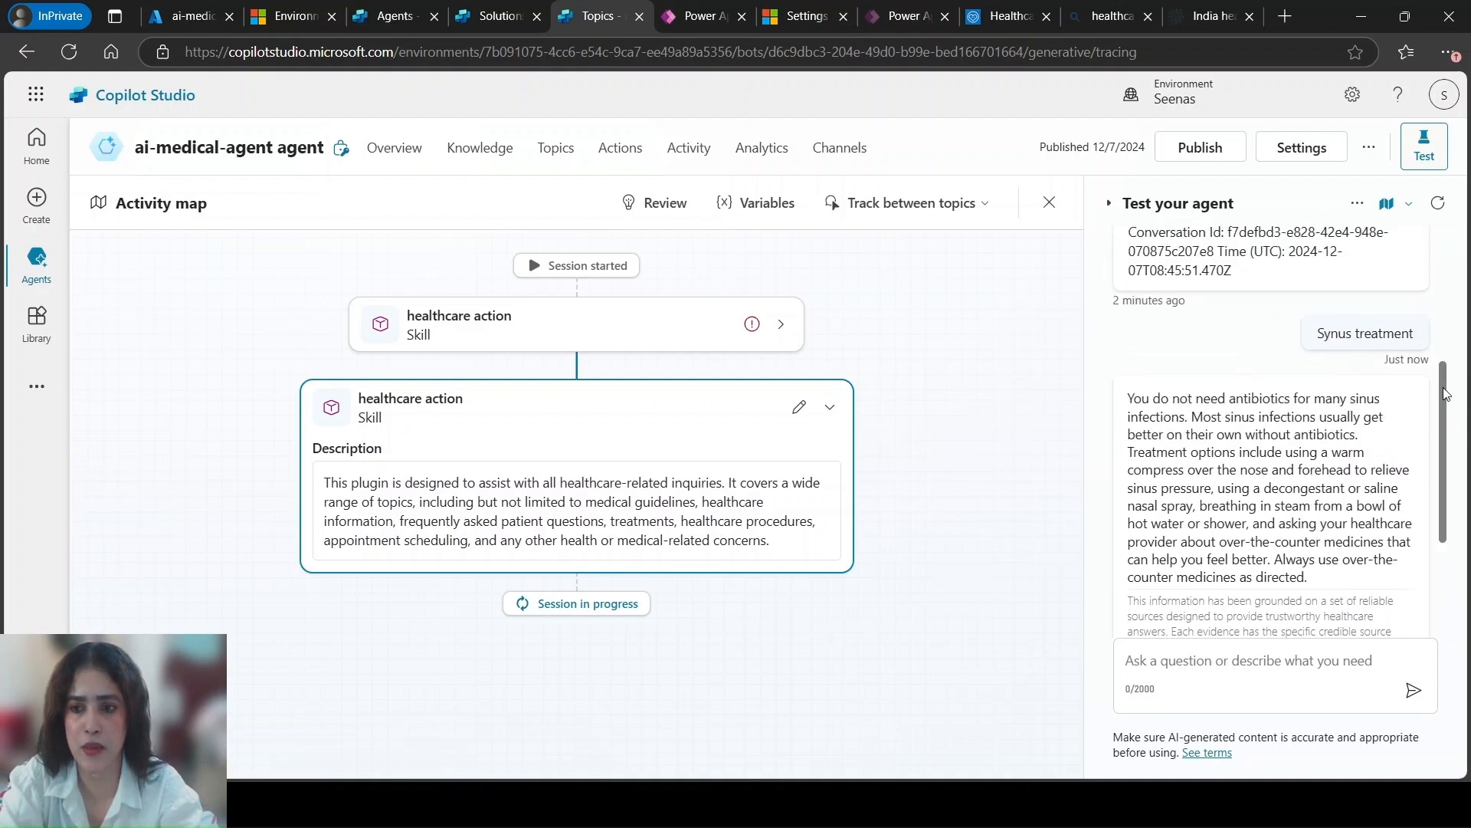
{"action": "left_click_drag", "start_coordinate": [1445, 388], "coordinate": [1445, 440]}
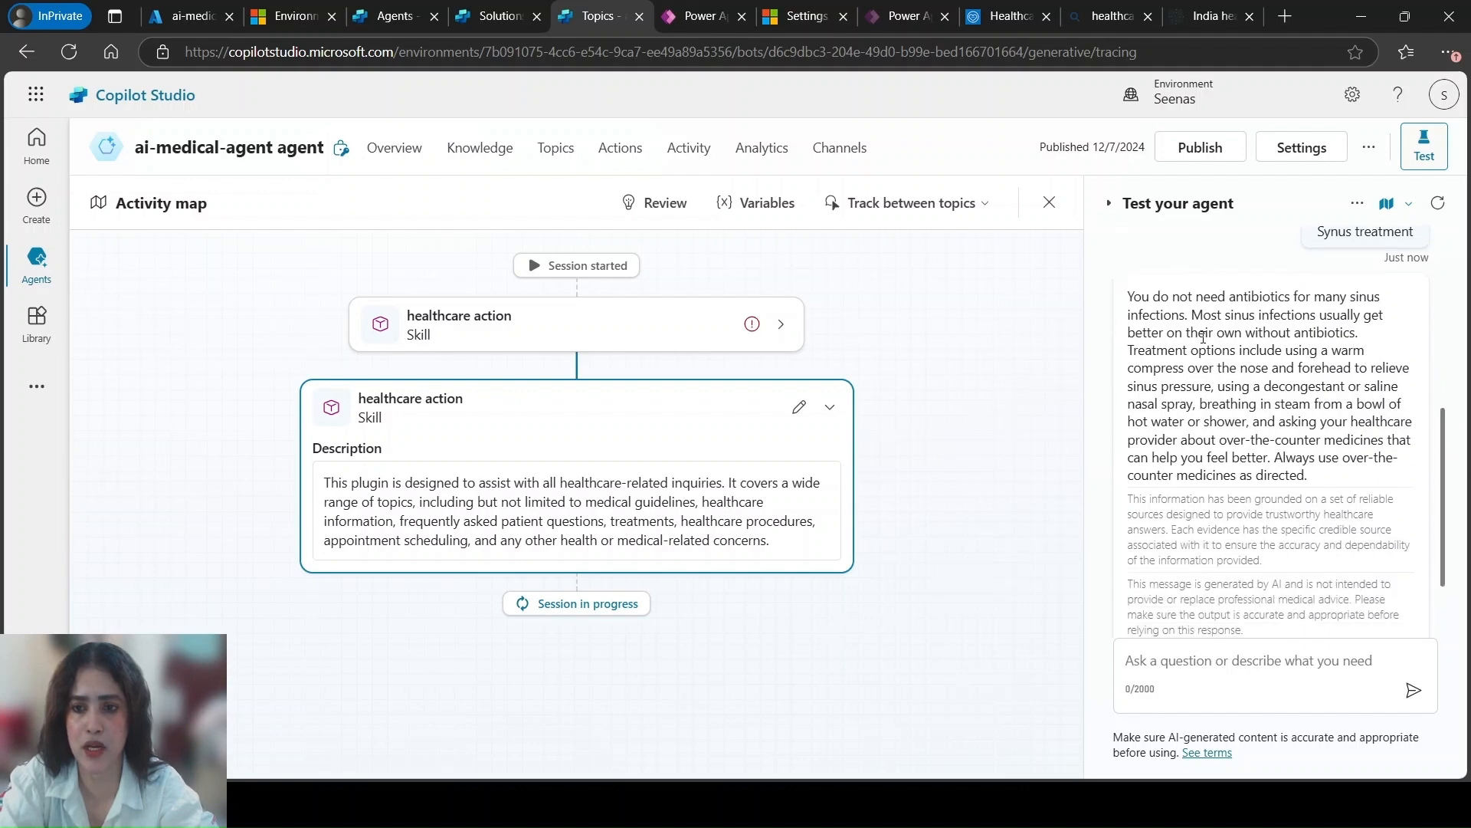
{"action": "left_click_drag", "start_coordinate": [1448, 469], "coordinate": [1460, 602]}
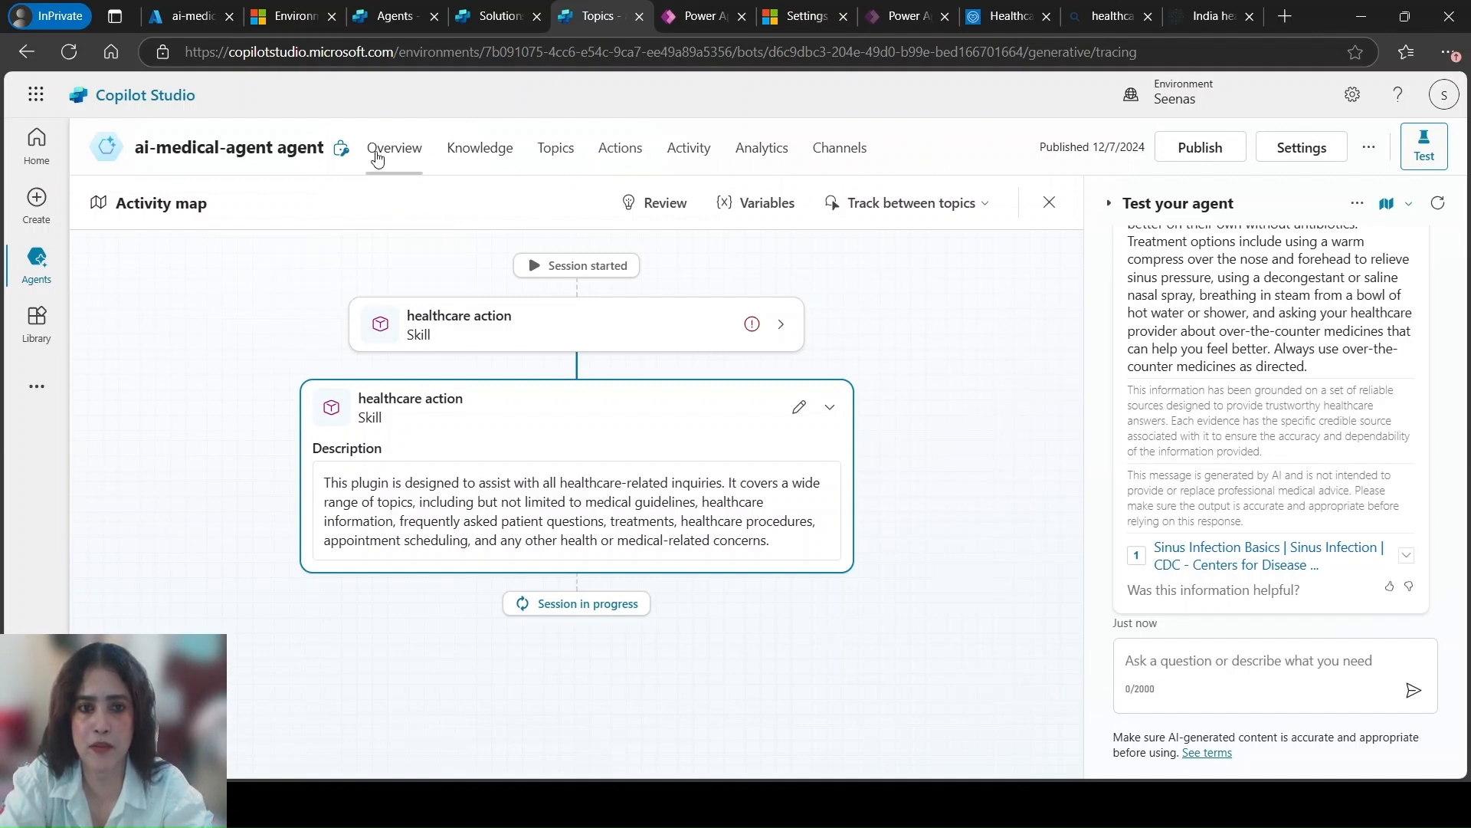
Review the agent's overview, knowledge sources, topics, actions and activity pages
{"action": "left_click", "coordinate": [403, 150]}
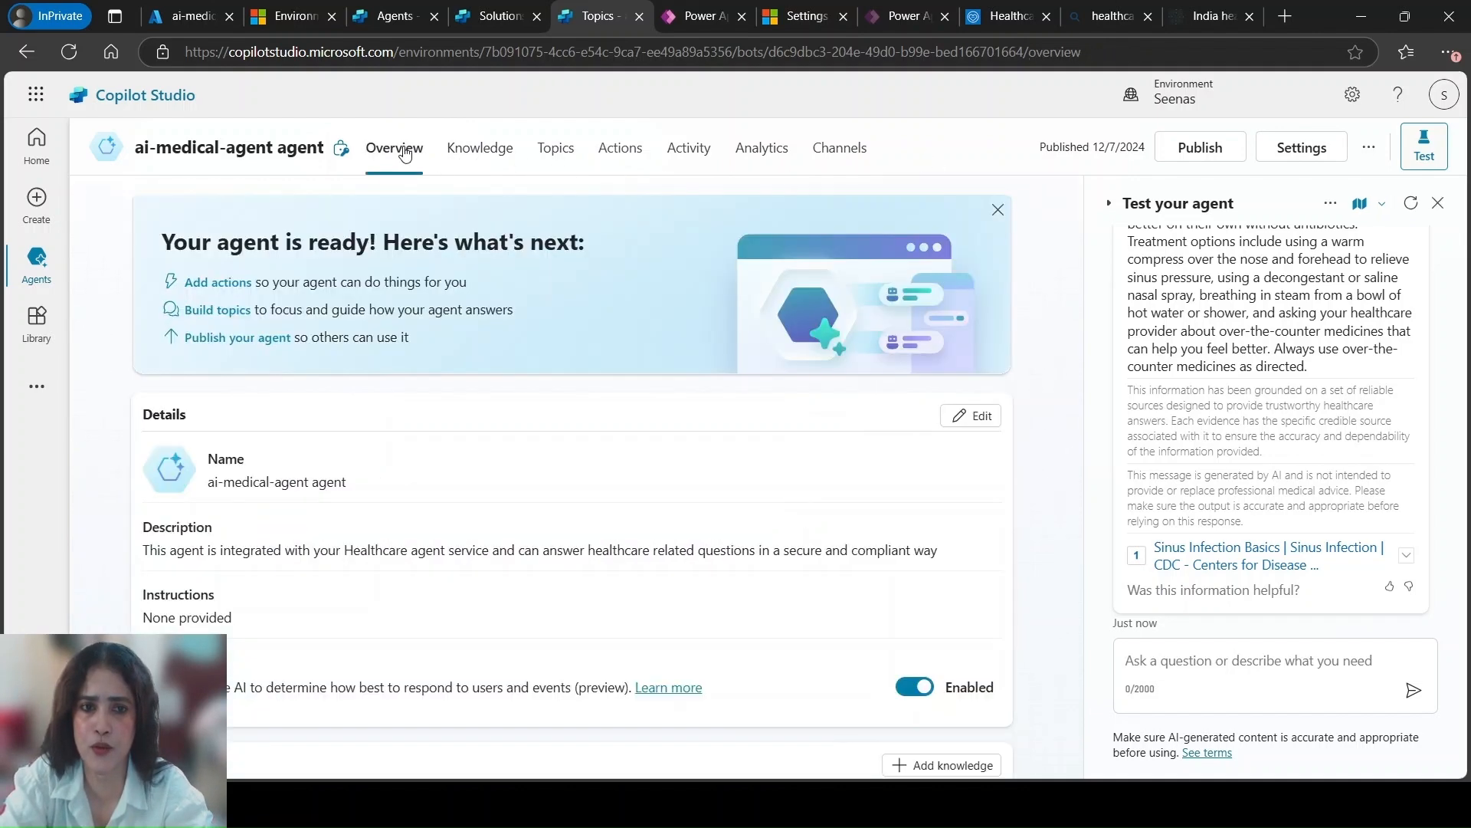
{"action": "scroll", "coordinate": [319, 459], "scroll_direction": "down", "scroll_amount": 10}
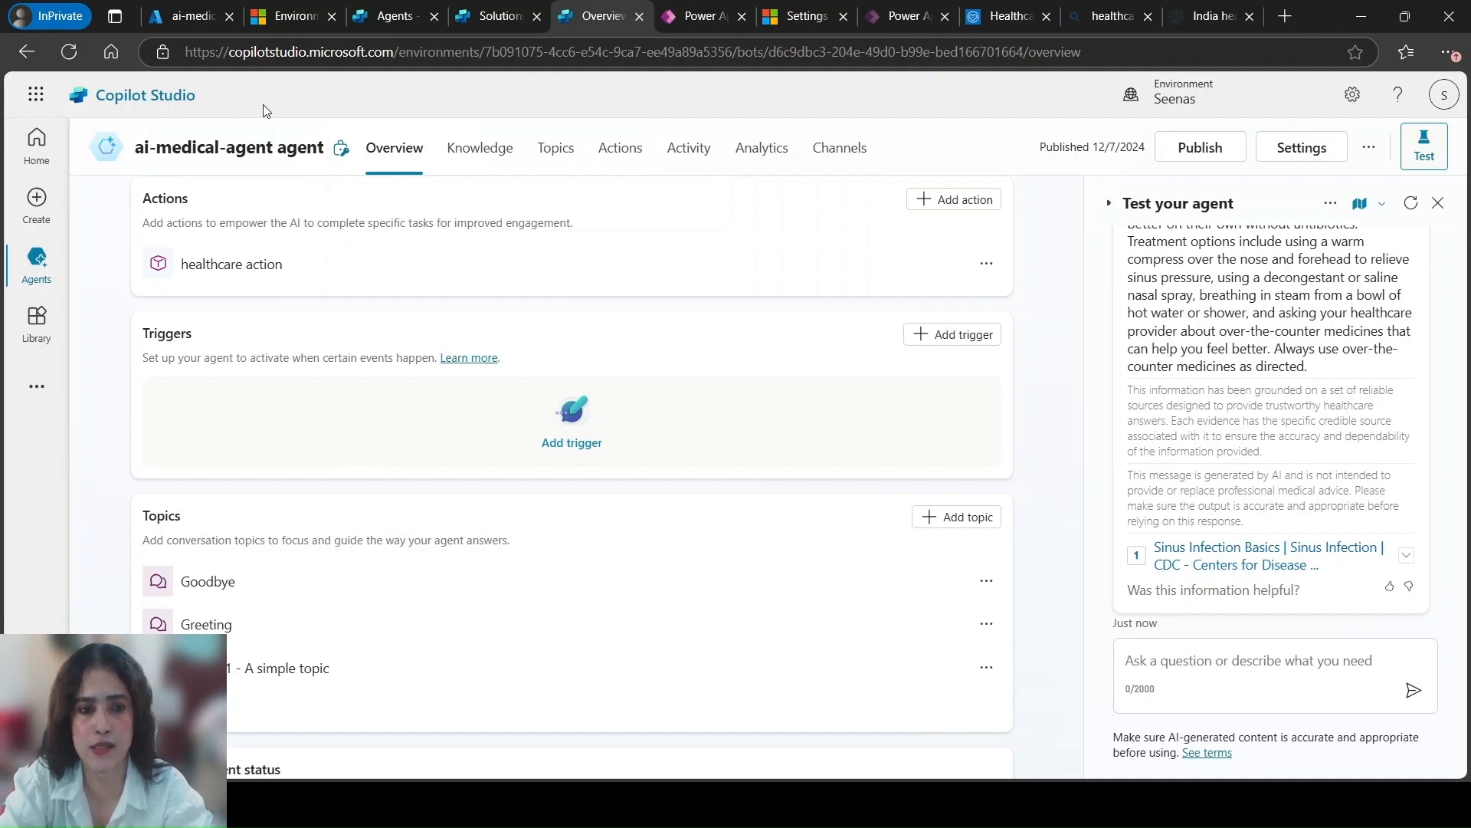
{"action": "left_click", "coordinate": [470, 151]}
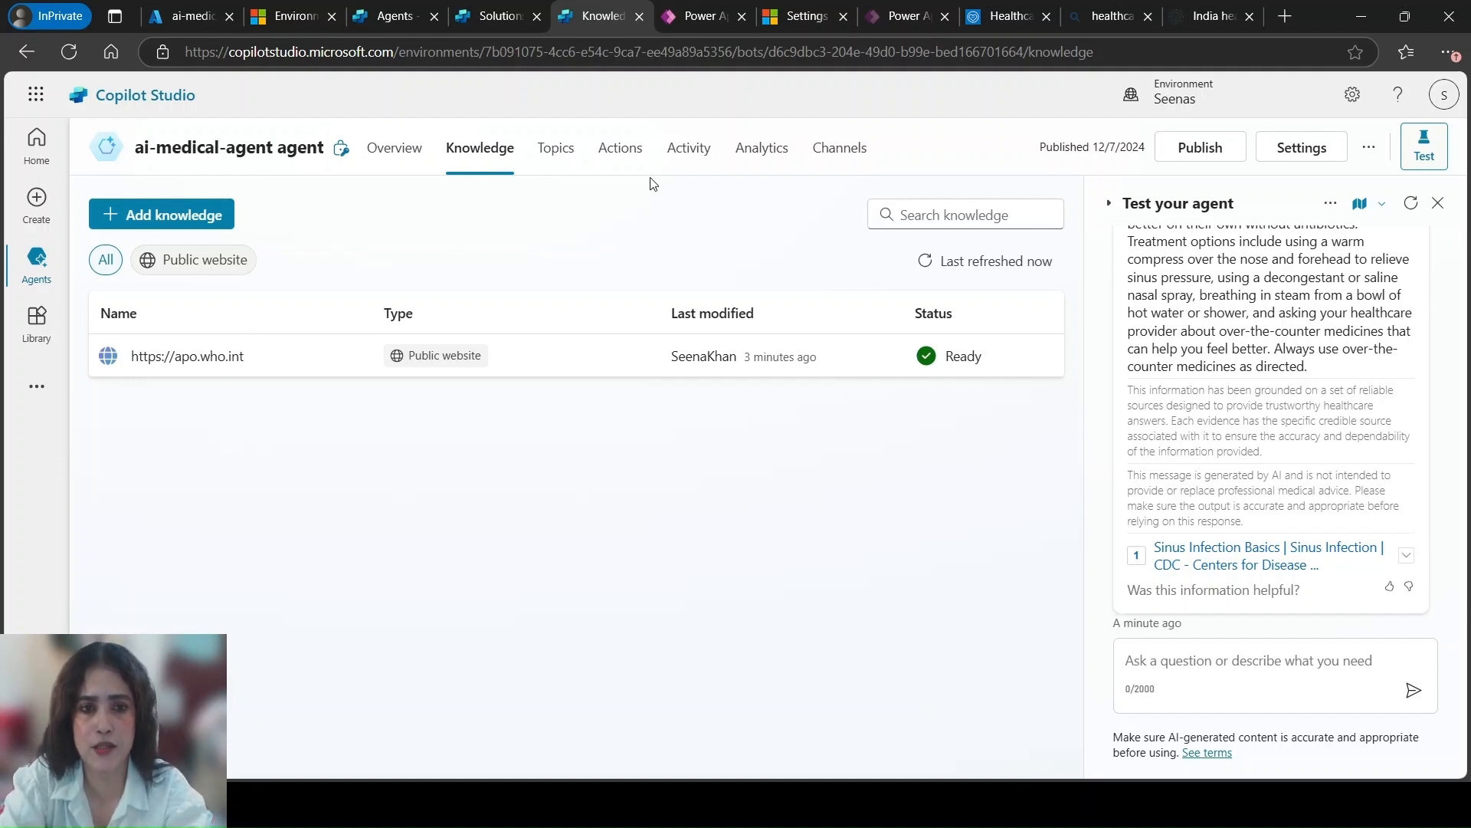
{"action": "left_click", "coordinate": [567, 151]}
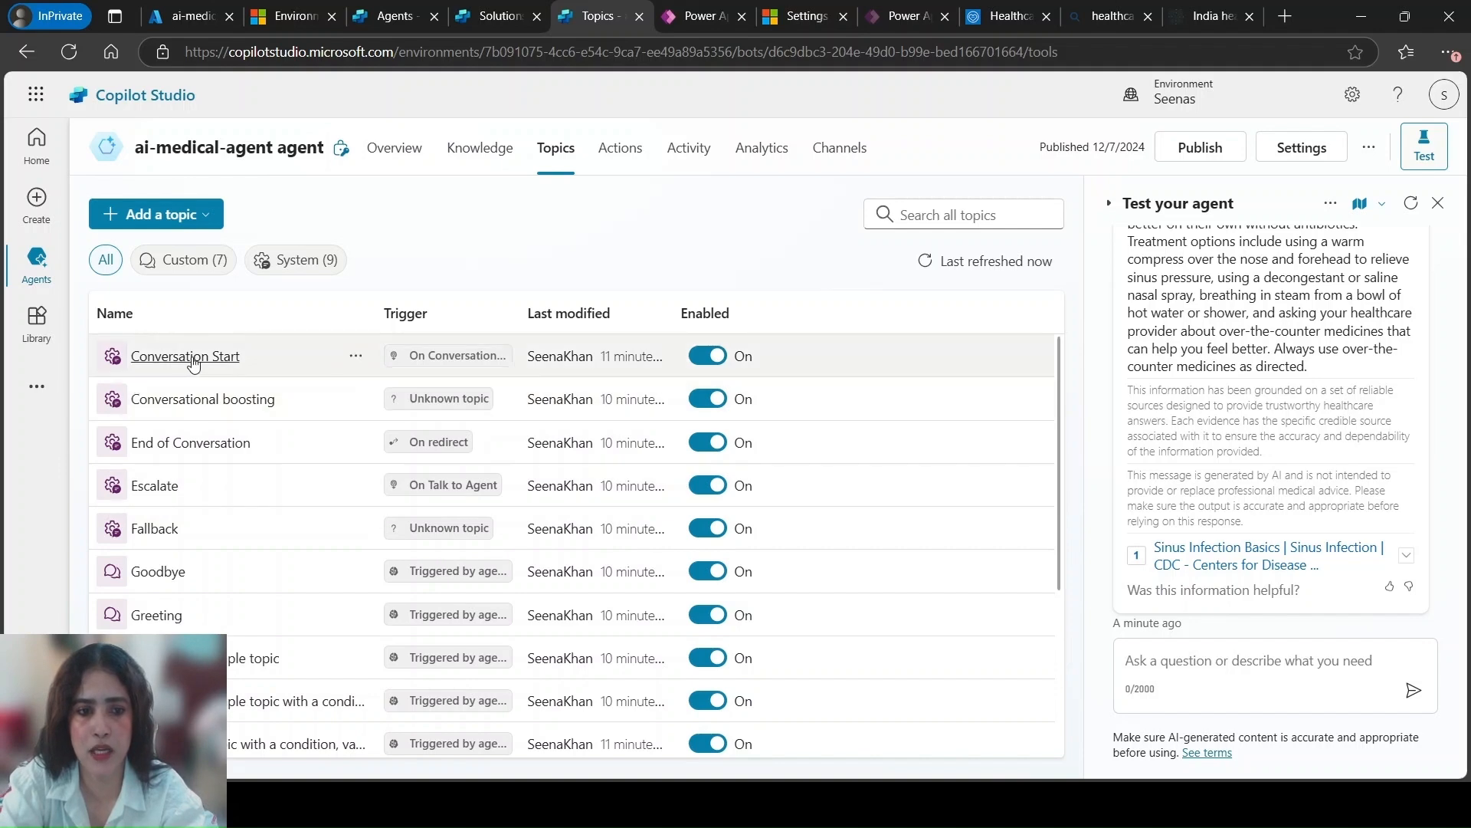
{"action": "mouse_move", "coordinate": [1061, 375]}
{"action": "left_mouse_down"}
{"action": "mouse_move", "coordinate": [1061, 618]}
{"action": "mouse_move", "coordinate": [1060, 361]}
{"action": "left_mouse_up"}
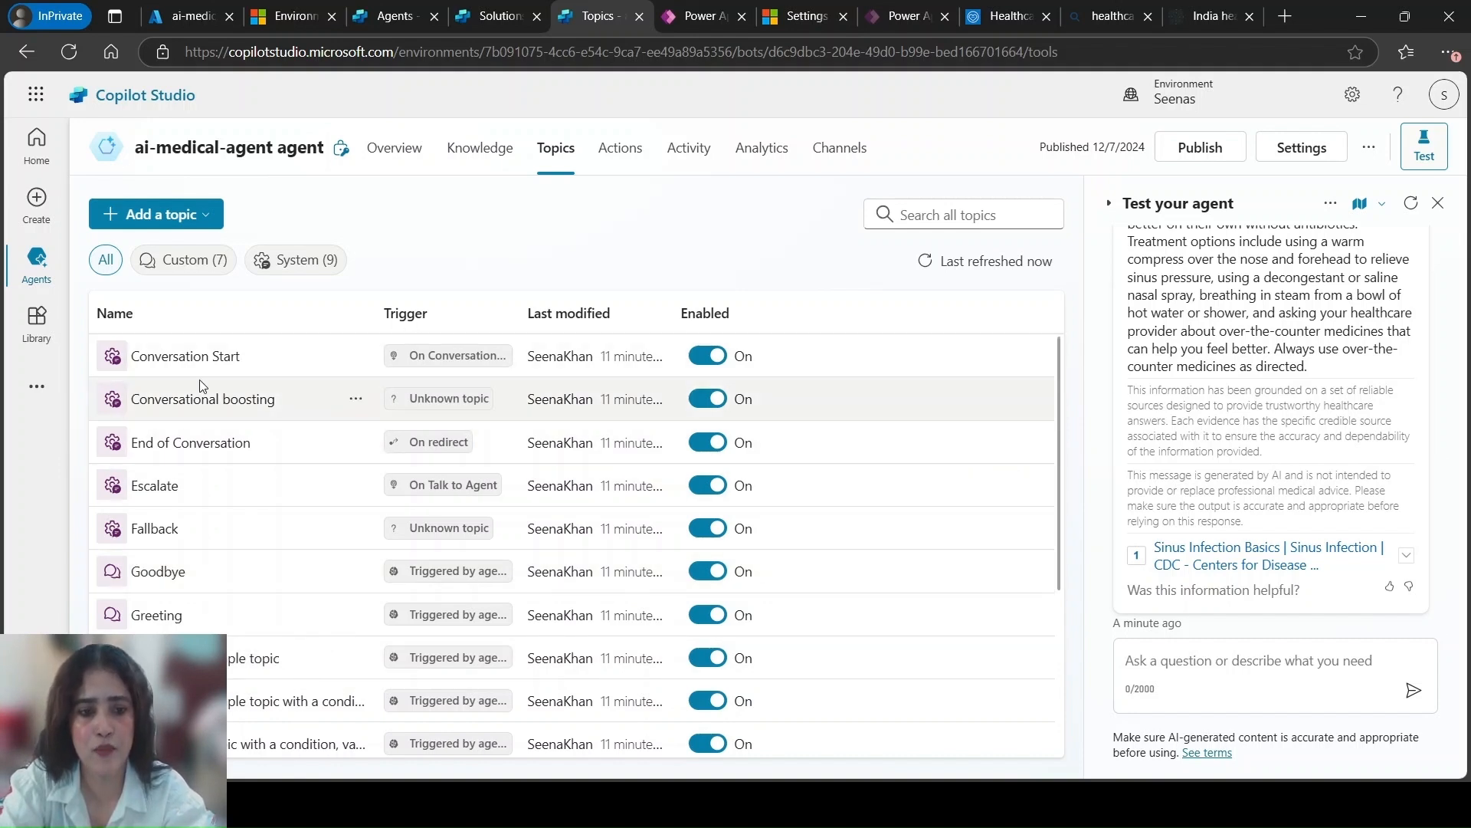
{"action": "left_click", "coordinate": [630, 156]}
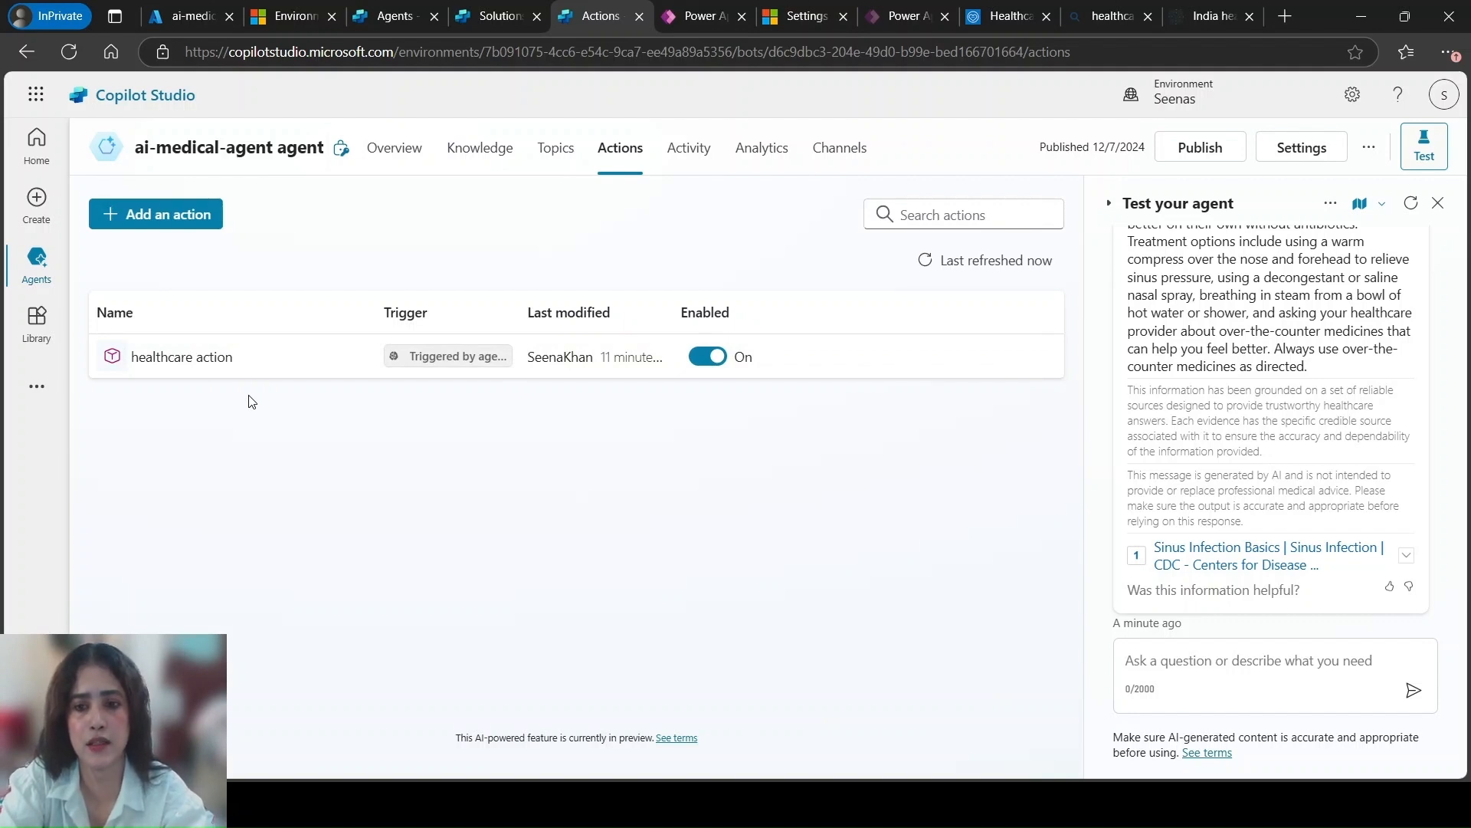
{"action": "mouse_move", "coordinate": [36, 265]}
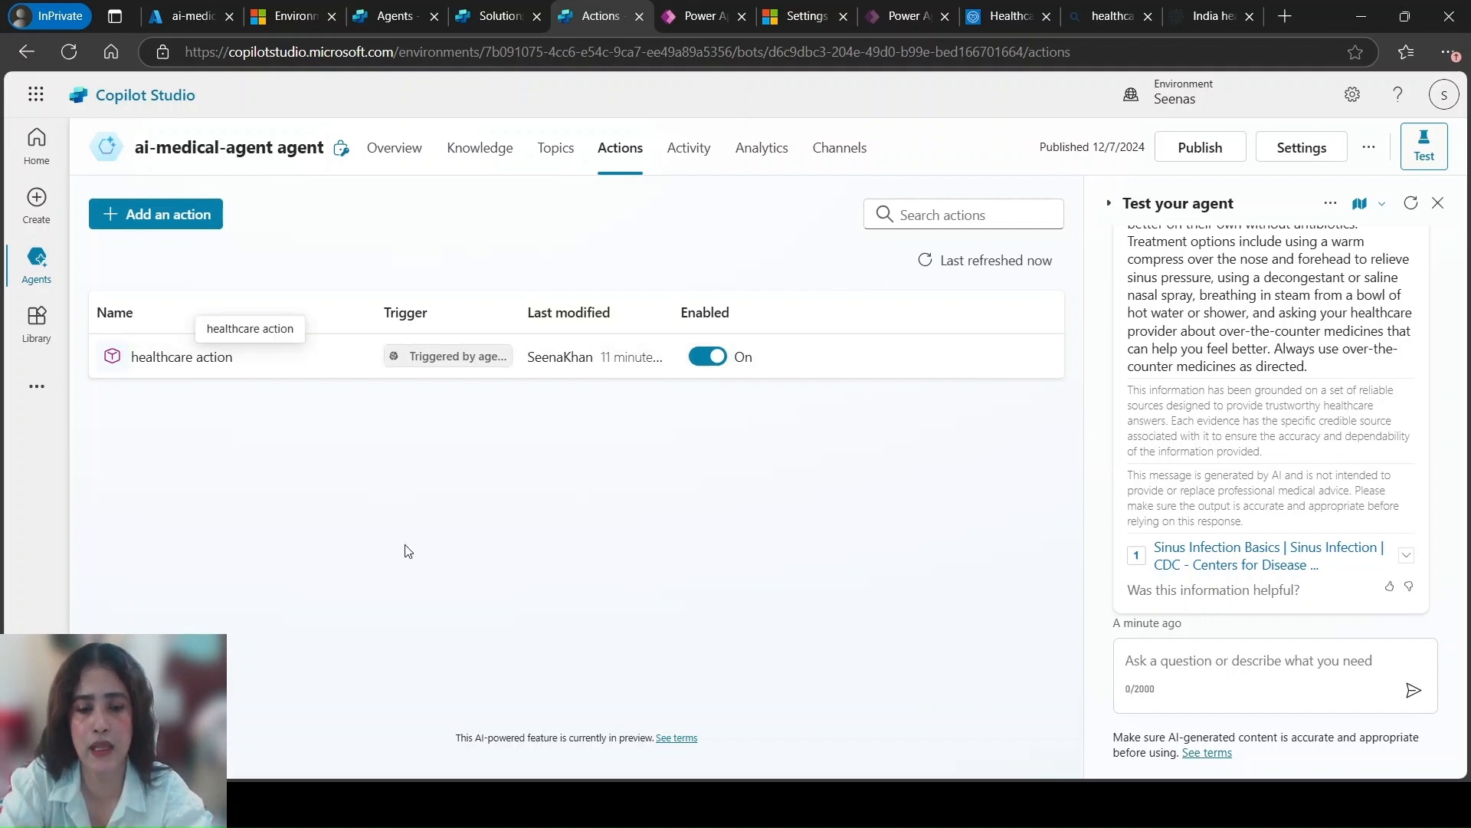
{"action": "left_click", "coordinate": [689, 147]}
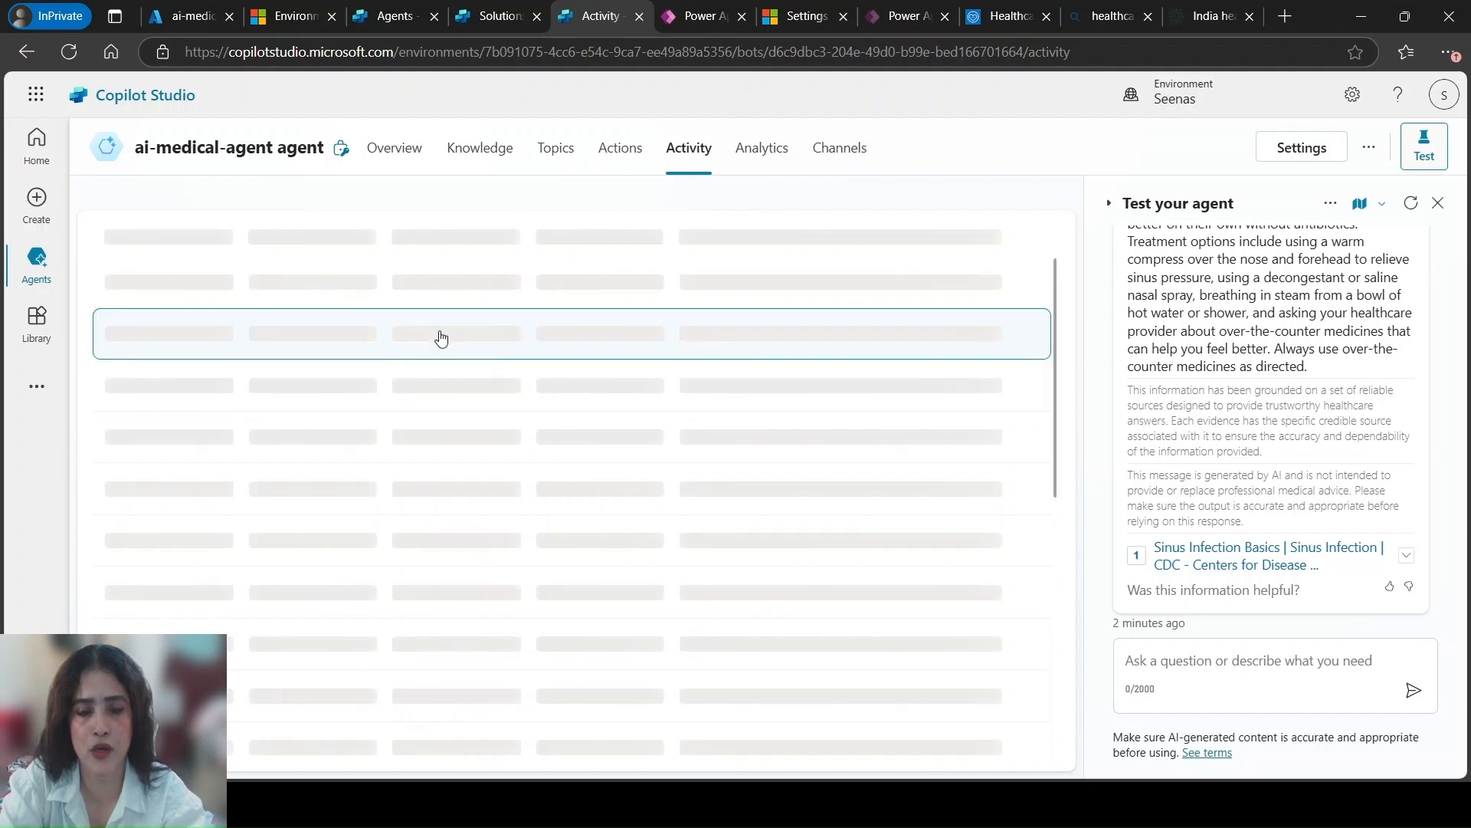
Examine the channels and customer engagement hubs offered for the agent, along with its publishing status
{"action": "left_click", "coordinate": [839, 149]}
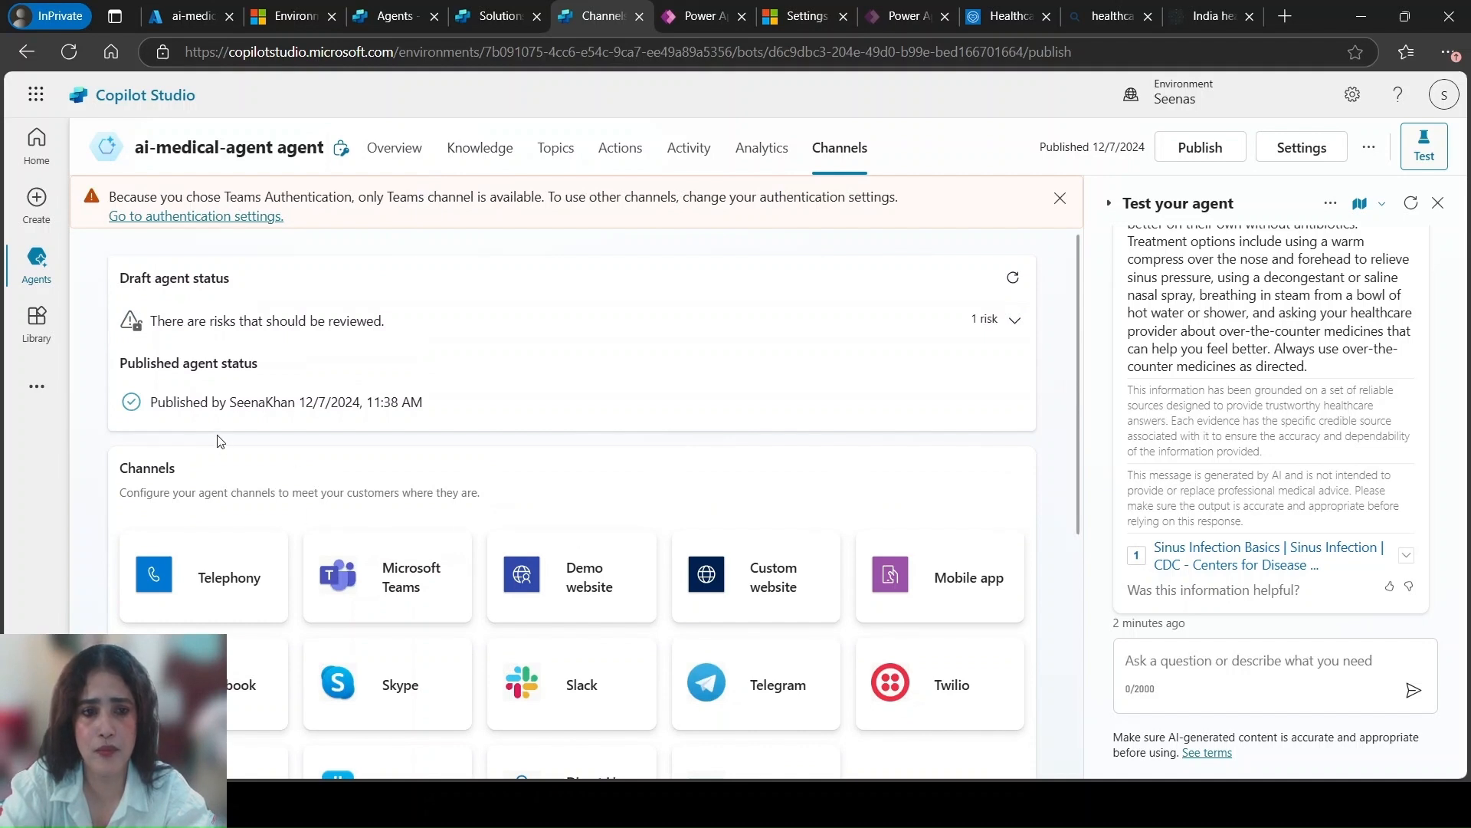
{"action": "scroll", "coordinate": [448, 349], "scroll_direction": "down", "scroll_amount": 3}
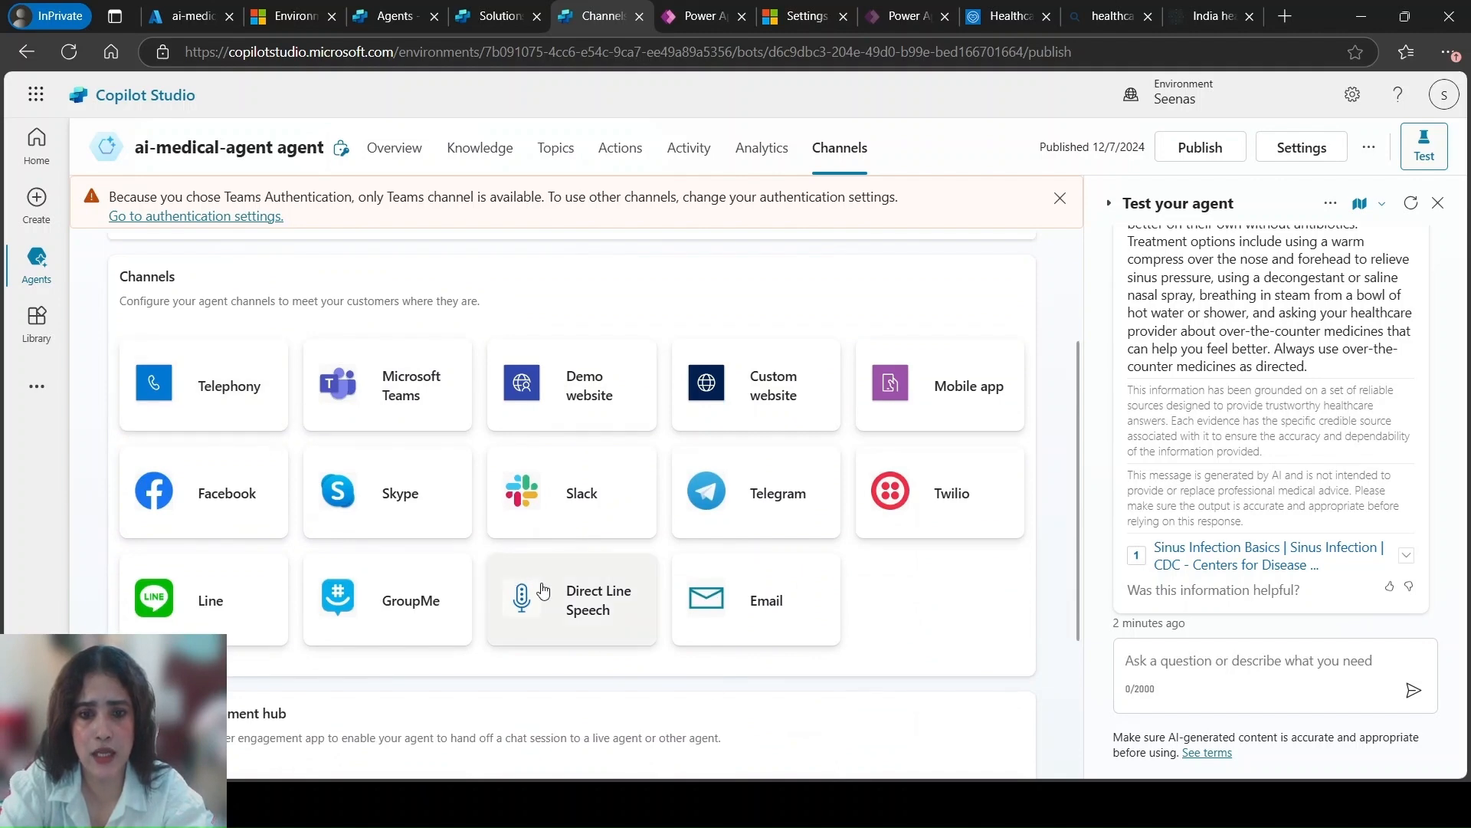
{"action": "scroll", "coordinate": [452, 596], "scroll_direction": "down", "scroll_amount": 3}
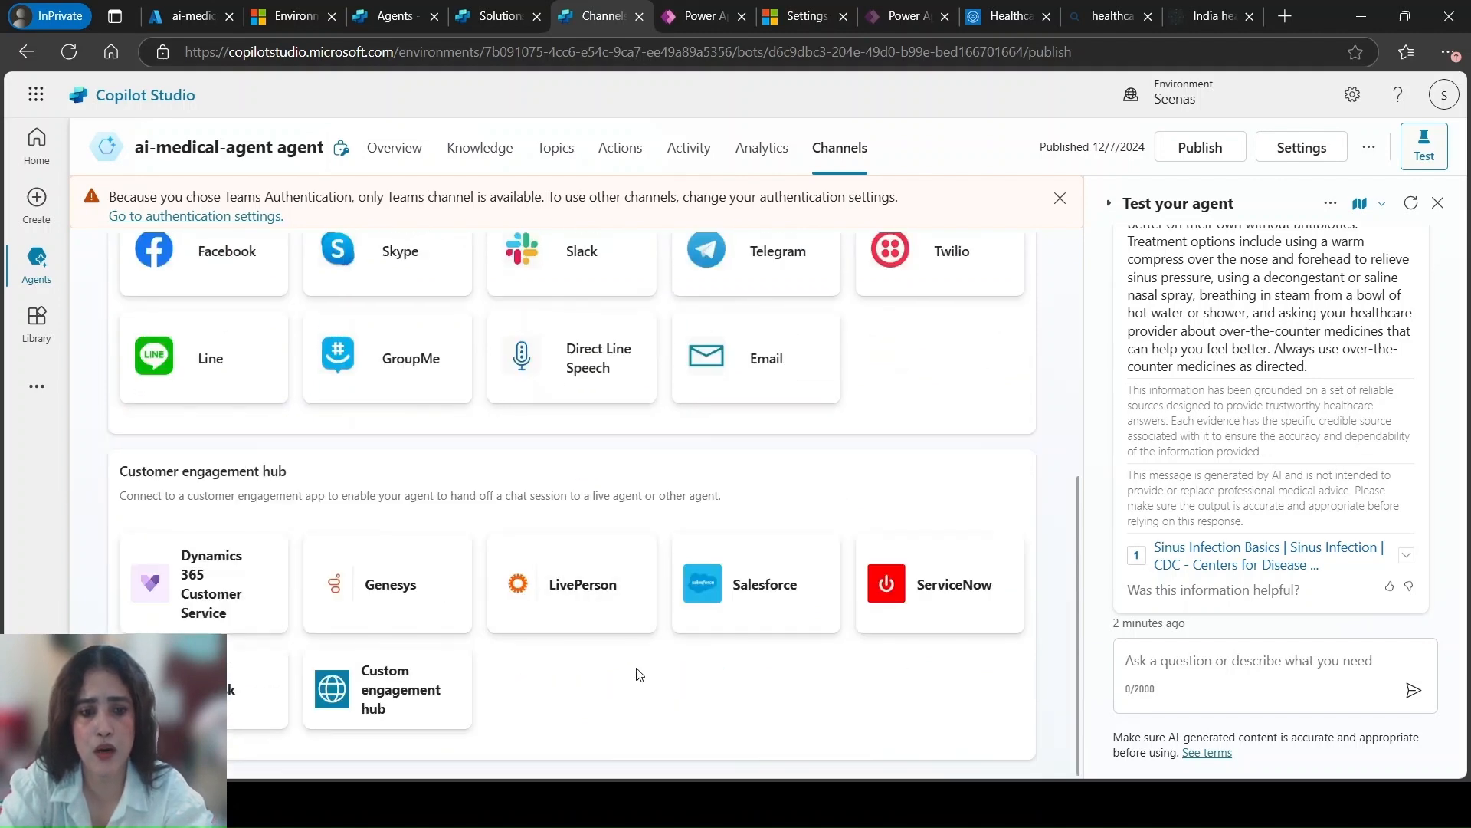
{"action": "scroll", "coordinate": [661, 580], "scroll_direction": "up", "scroll_amount": 4}
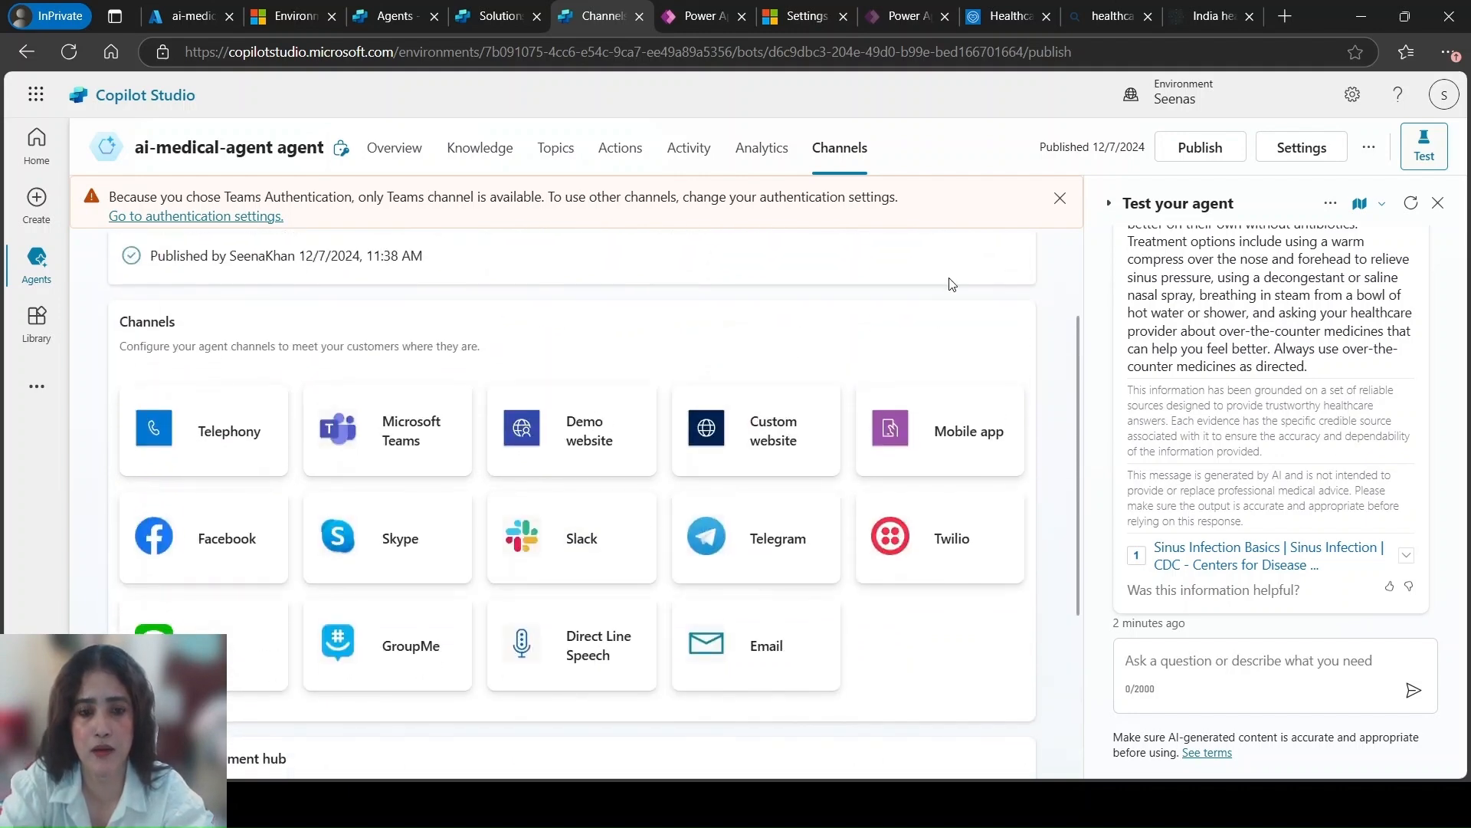
{"action": "scroll", "coordinate": [1088, 378], "scroll_direction": "up", "scroll_amount": 3}
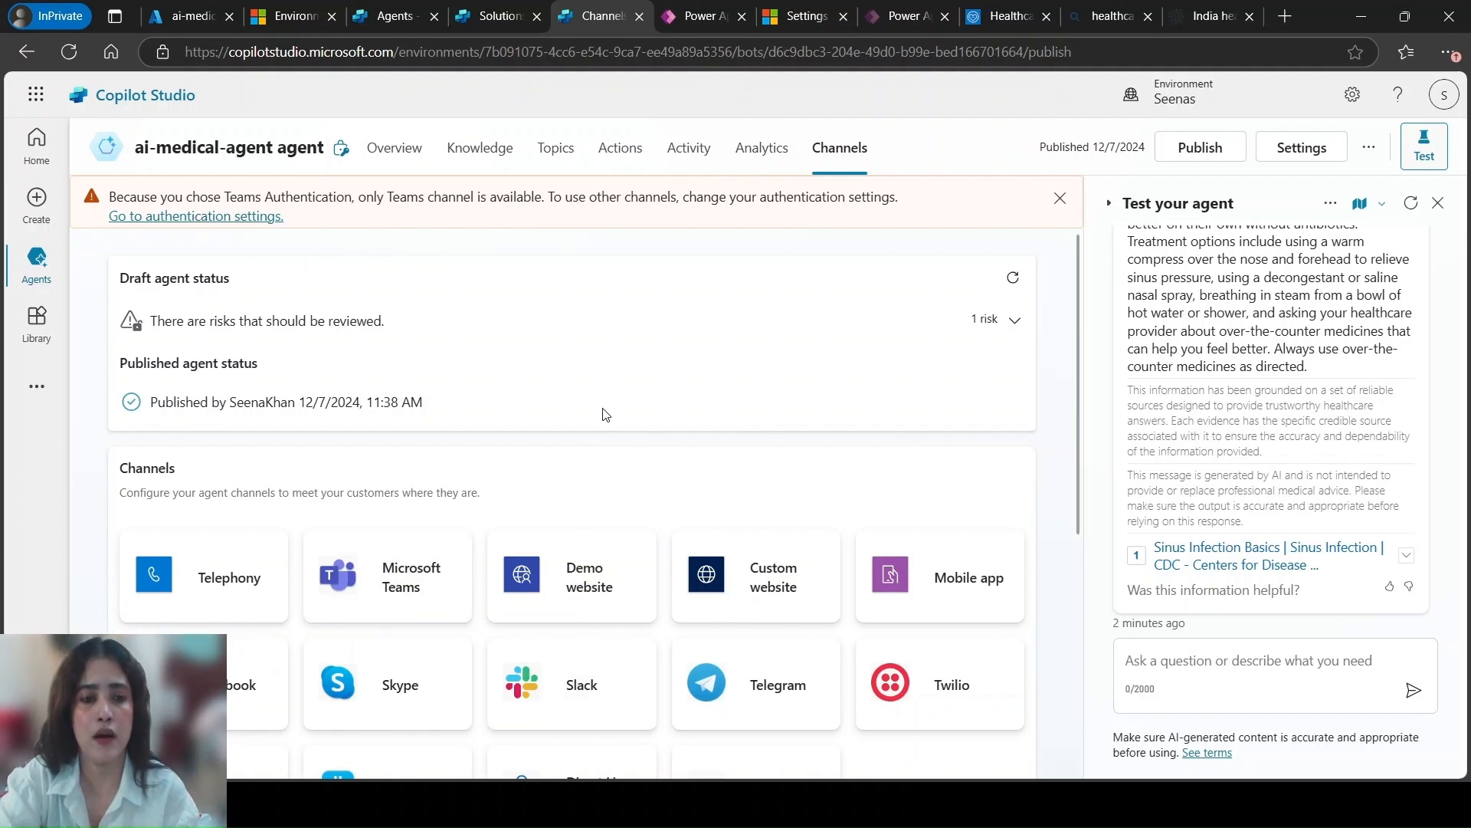
Set the agent's authentication to No authentication in its security settings and save the configuration
{"action": "left_click", "coordinate": [269, 218]}
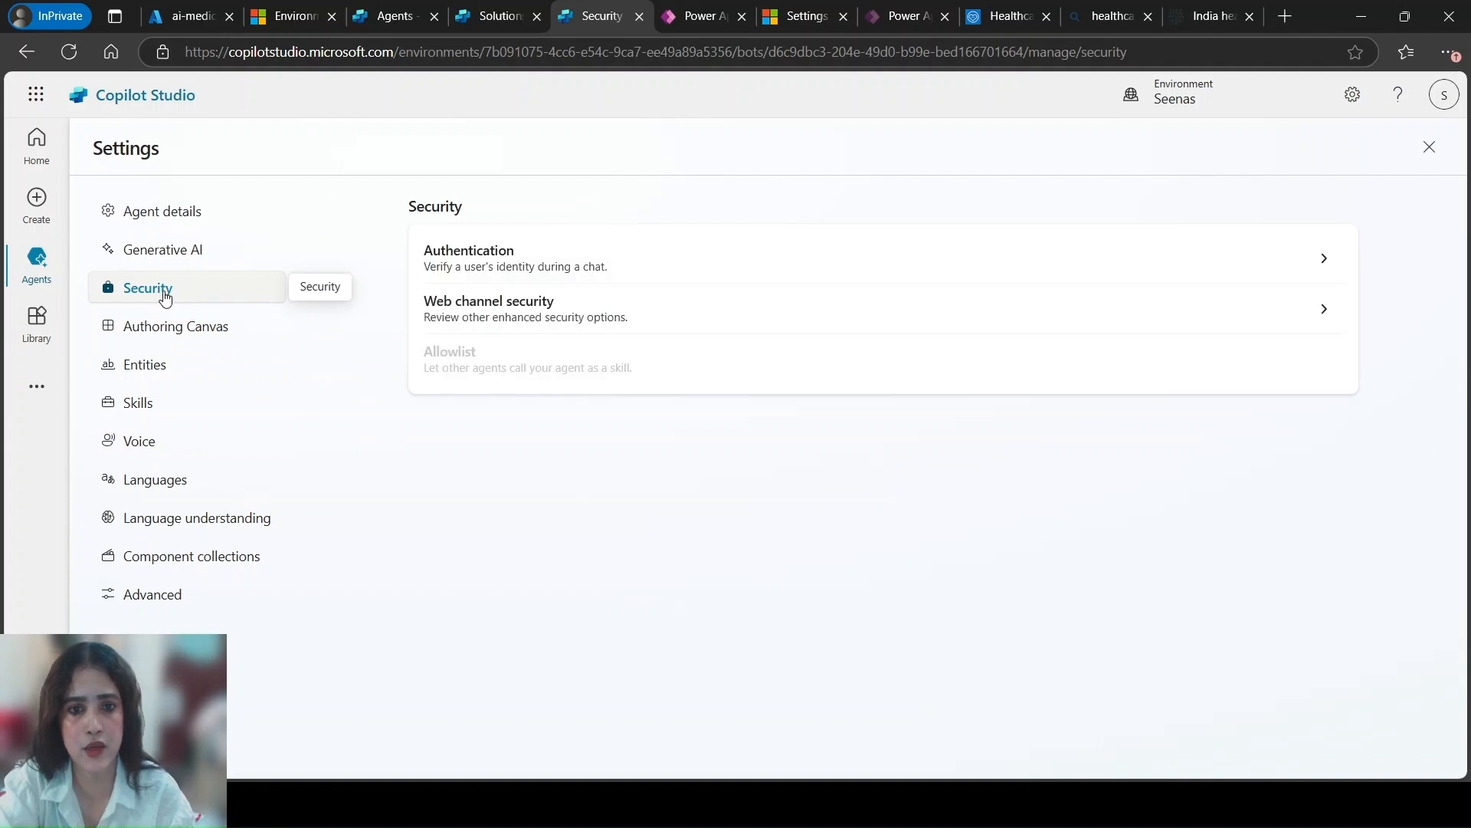
{"action": "left_click", "coordinate": [1311, 254]}
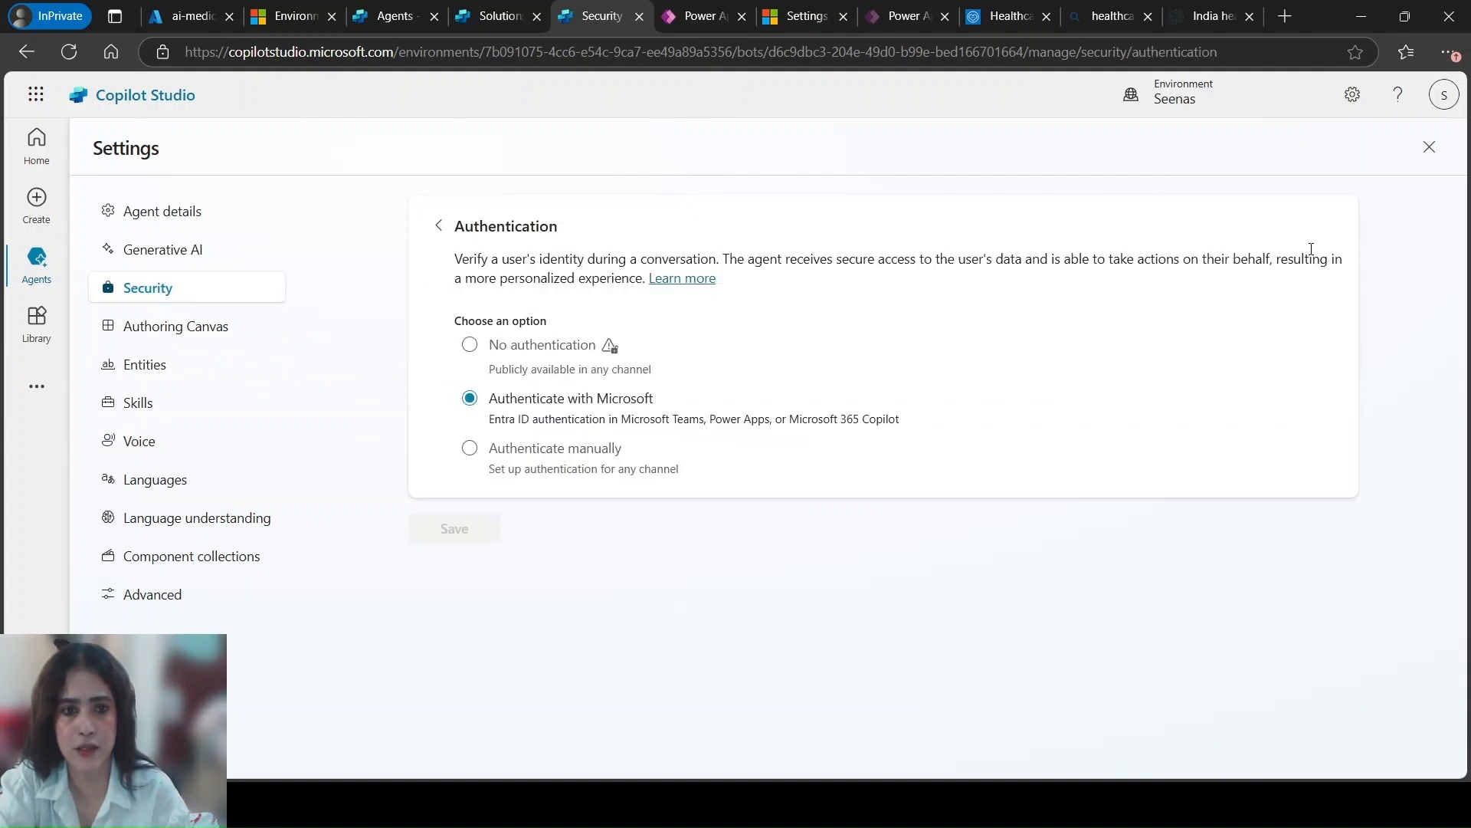
{"action": "left_click", "coordinate": [526, 354]}
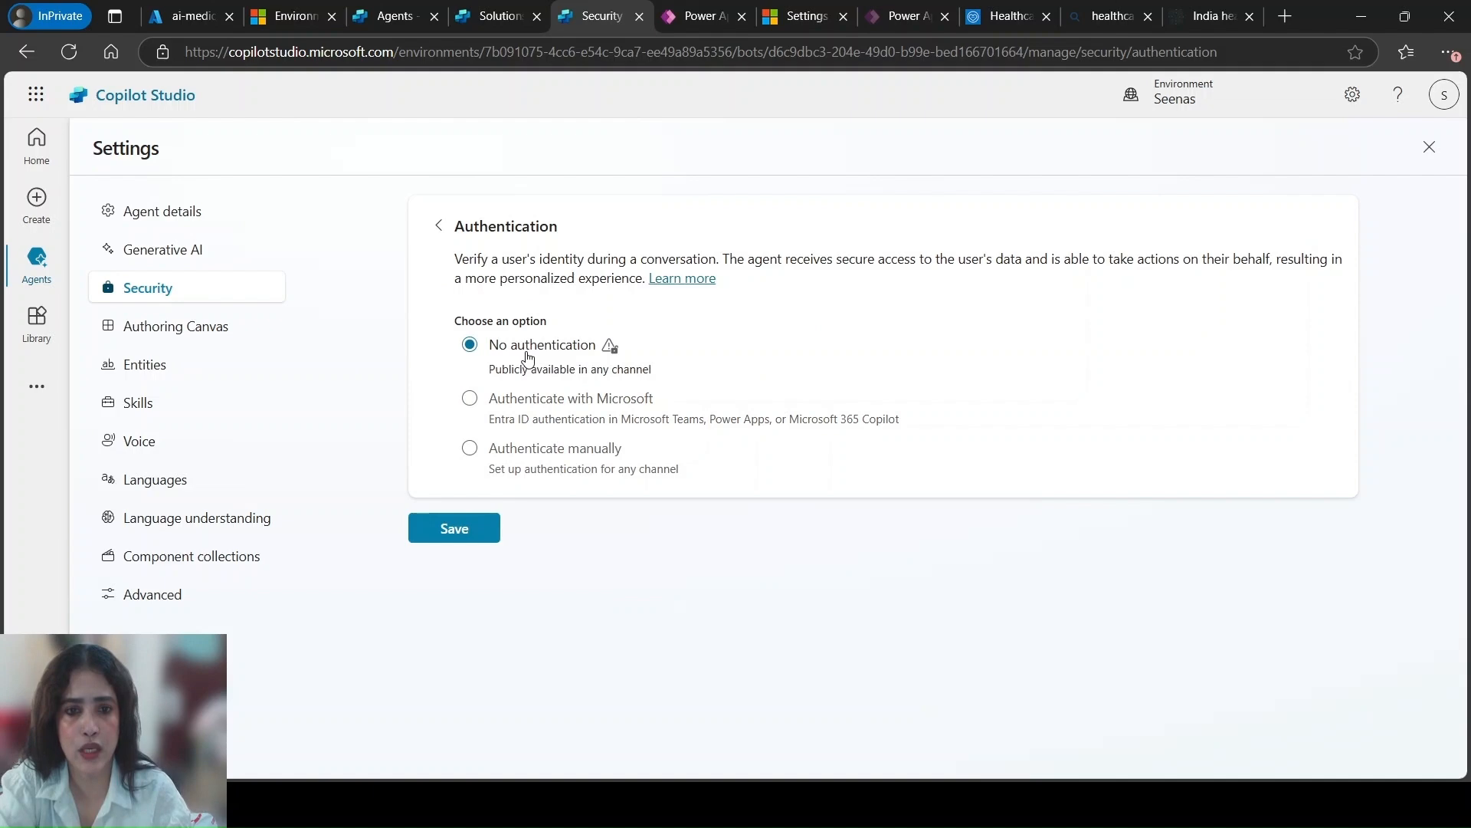
{"action": "left_click", "coordinate": [455, 530]}
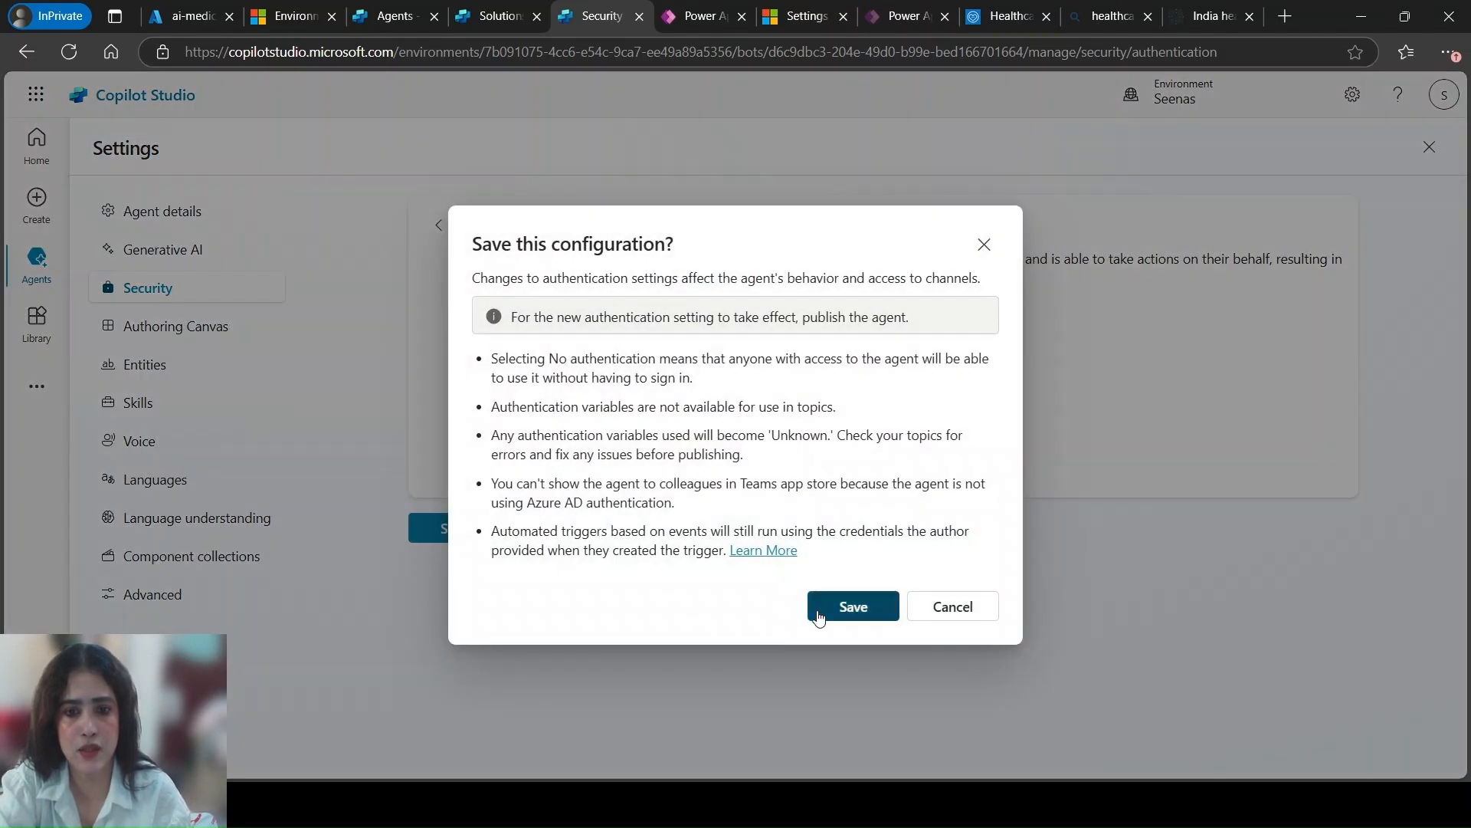
{"action": "left_click", "coordinate": [820, 607]}
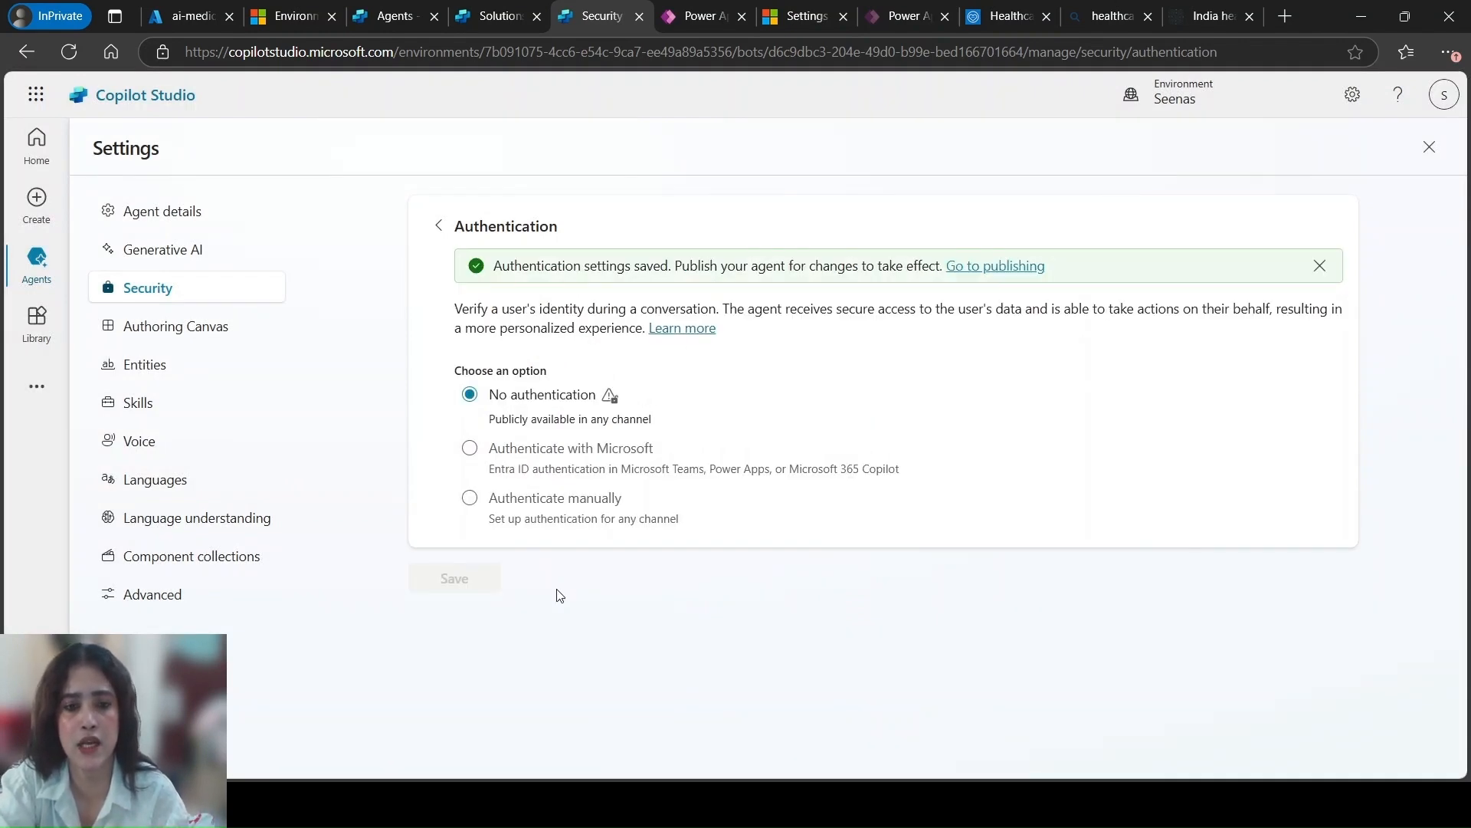
Leave the settings and publish the agent with the new authentication configuration
{"action": "left_click", "coordinate": [1431, 148]}
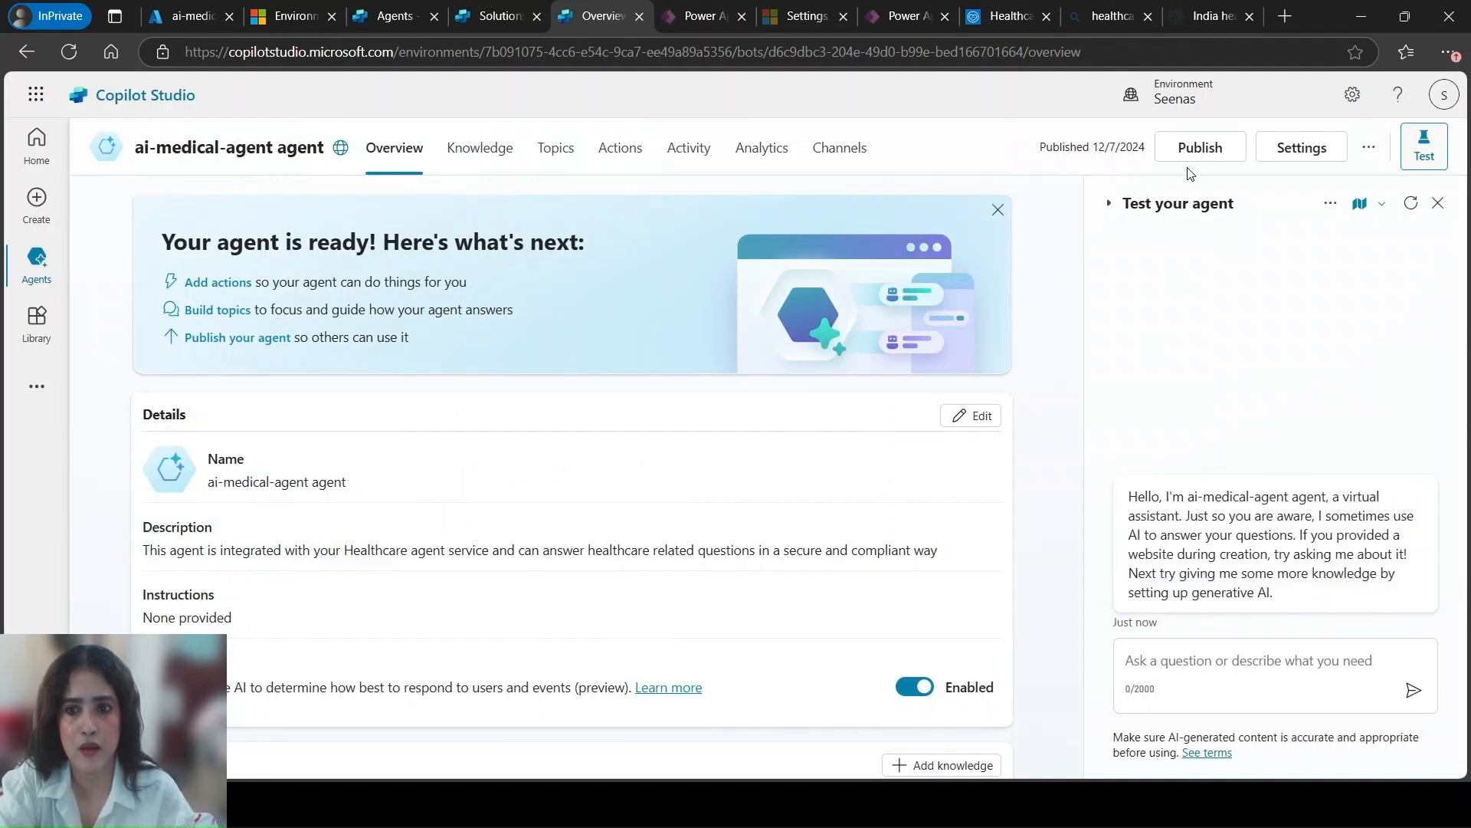
{"action": "left_click", "coordinate": [1199, 149]}
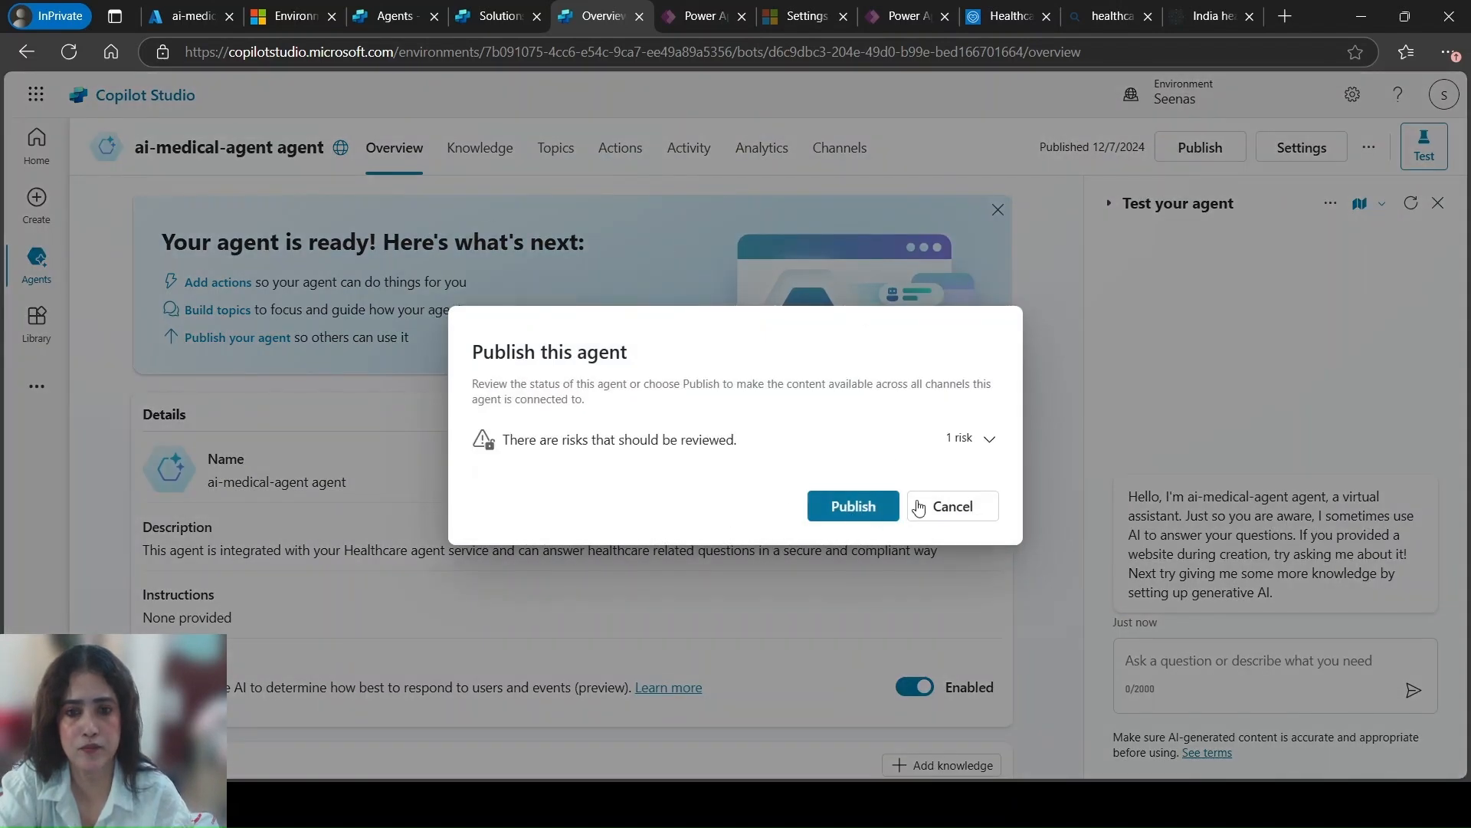
{"action": "left_click", "coordinate": [852, 502]}
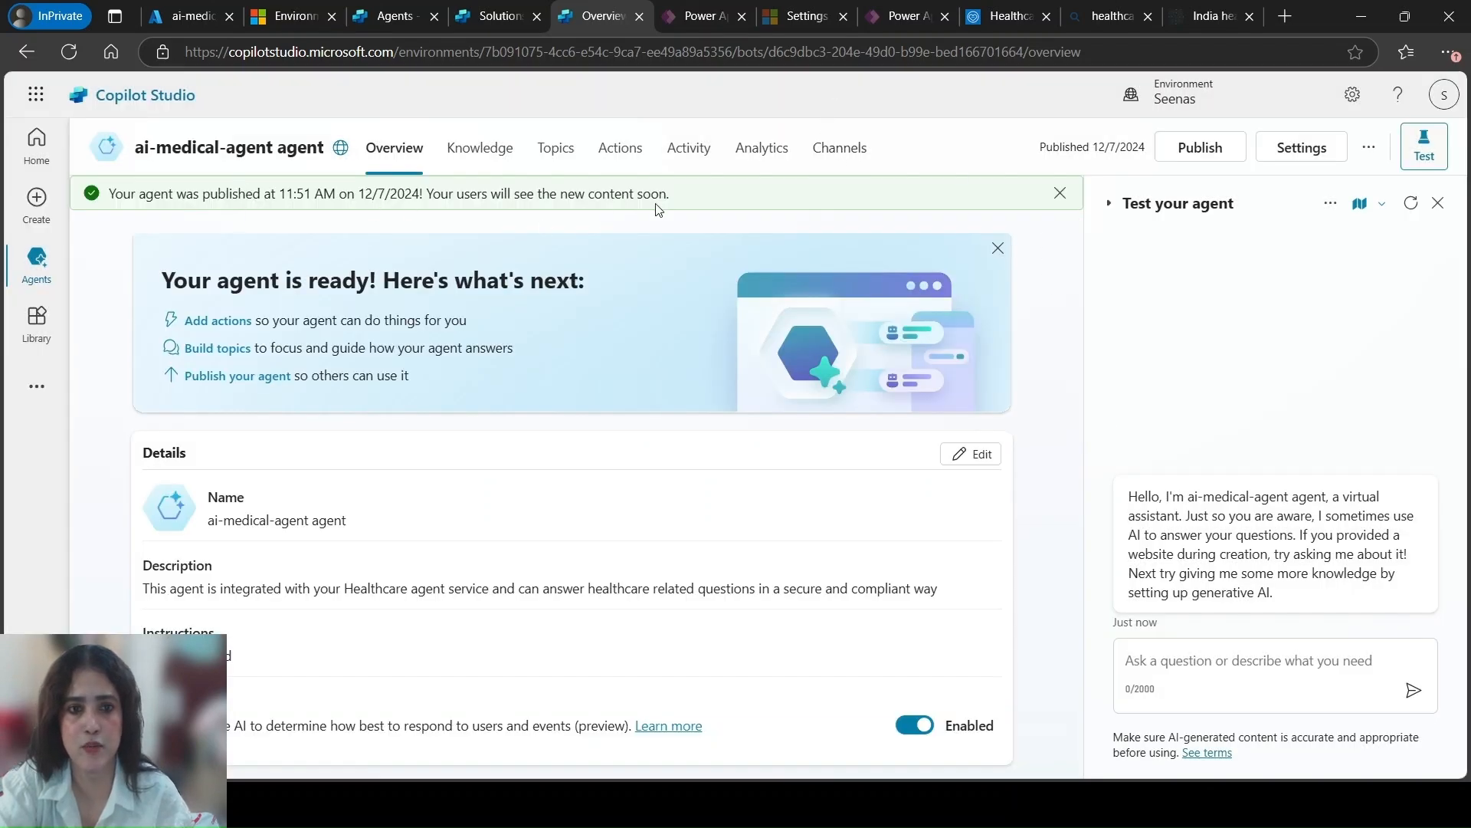
Open the Demo website channel configuration for the ai-medical-agent agent
{"action": "left_click", "coordinate": [843, 150]}
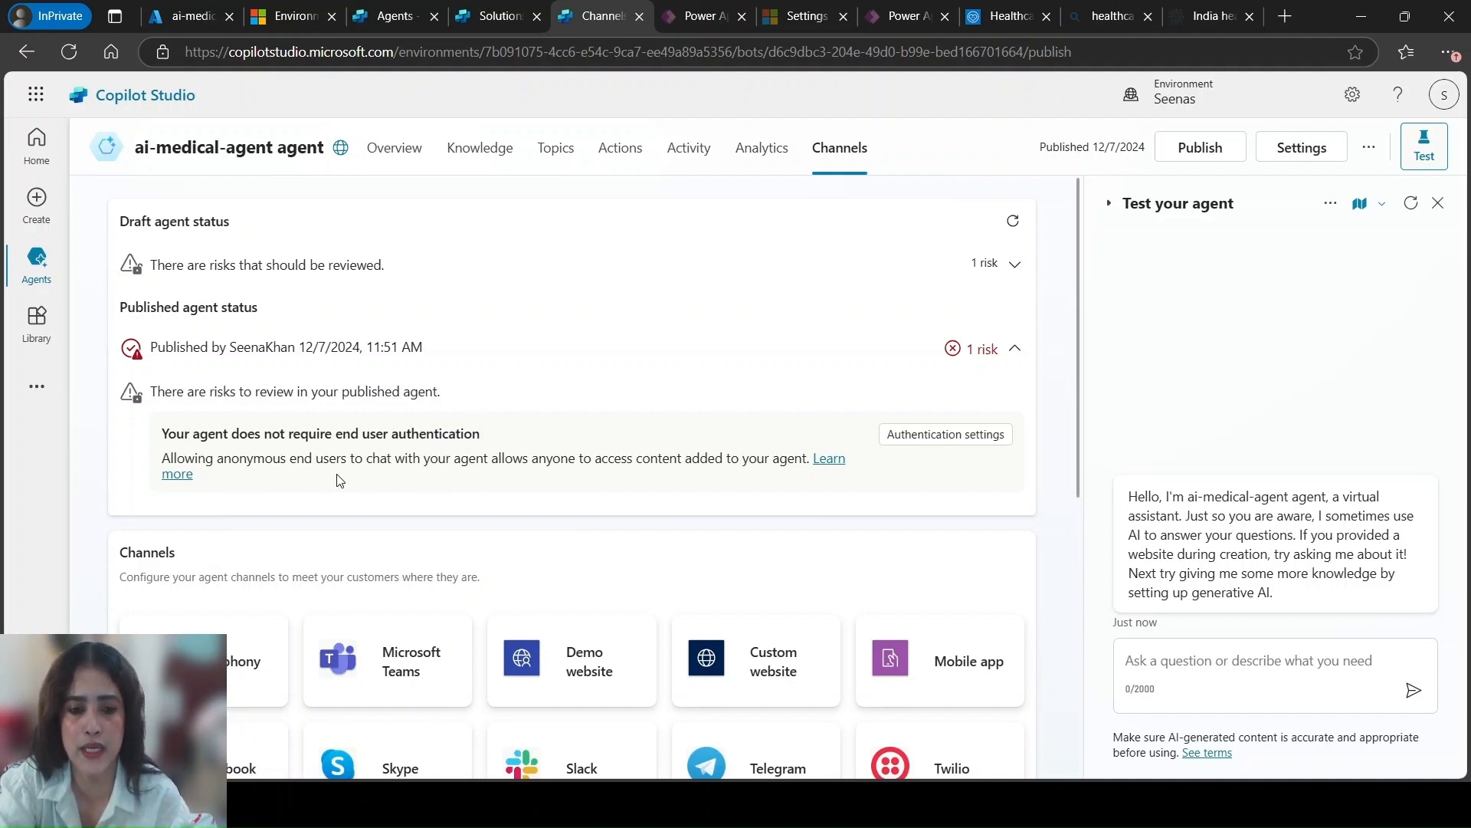
{"action": "scroll", "coordinate": [498, 552], "scroll_direction": "down", "scroll_amount": 5}
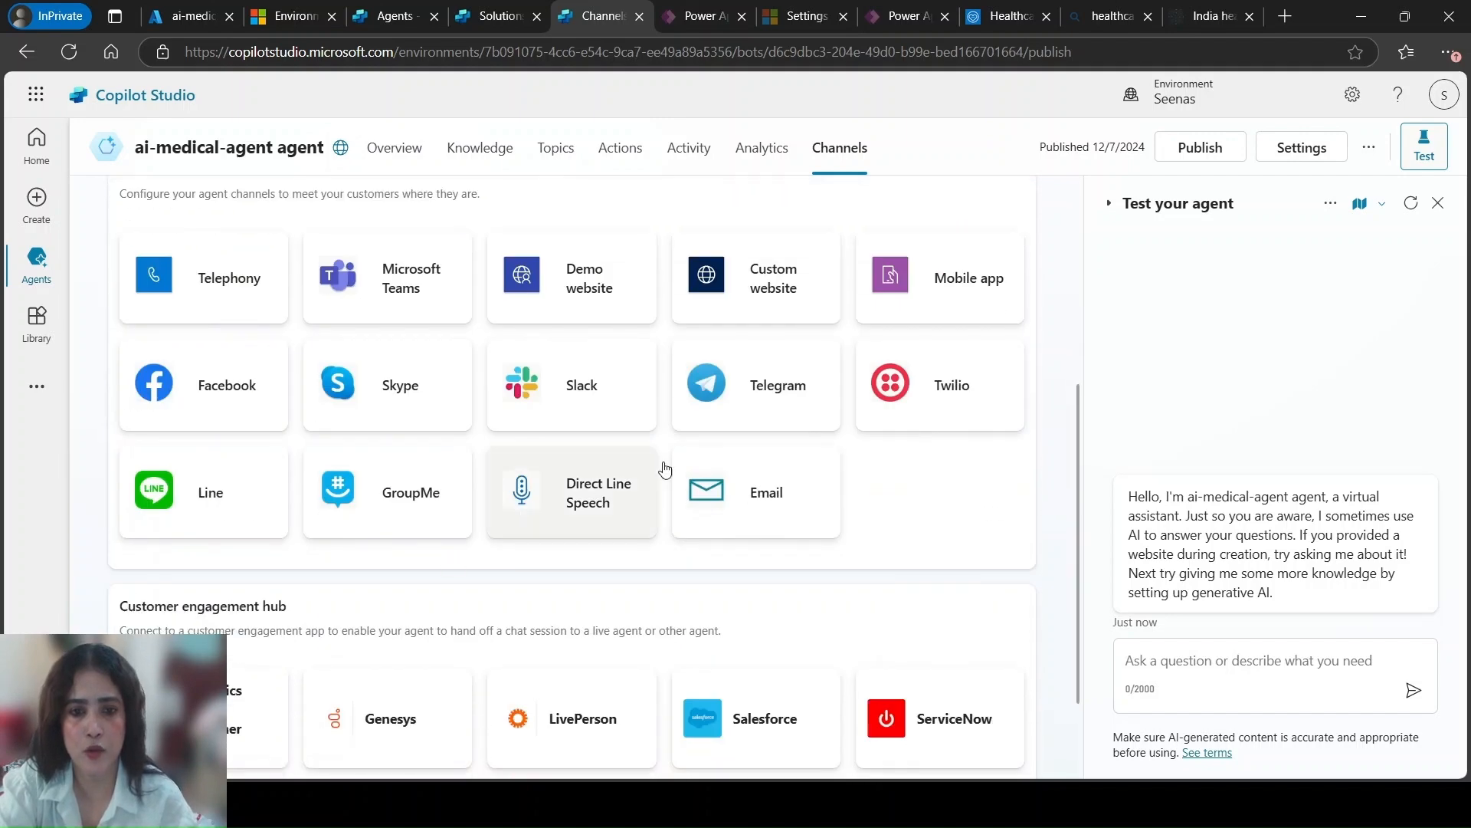
{"action": "left_click", "coordinate": [621, 264]}
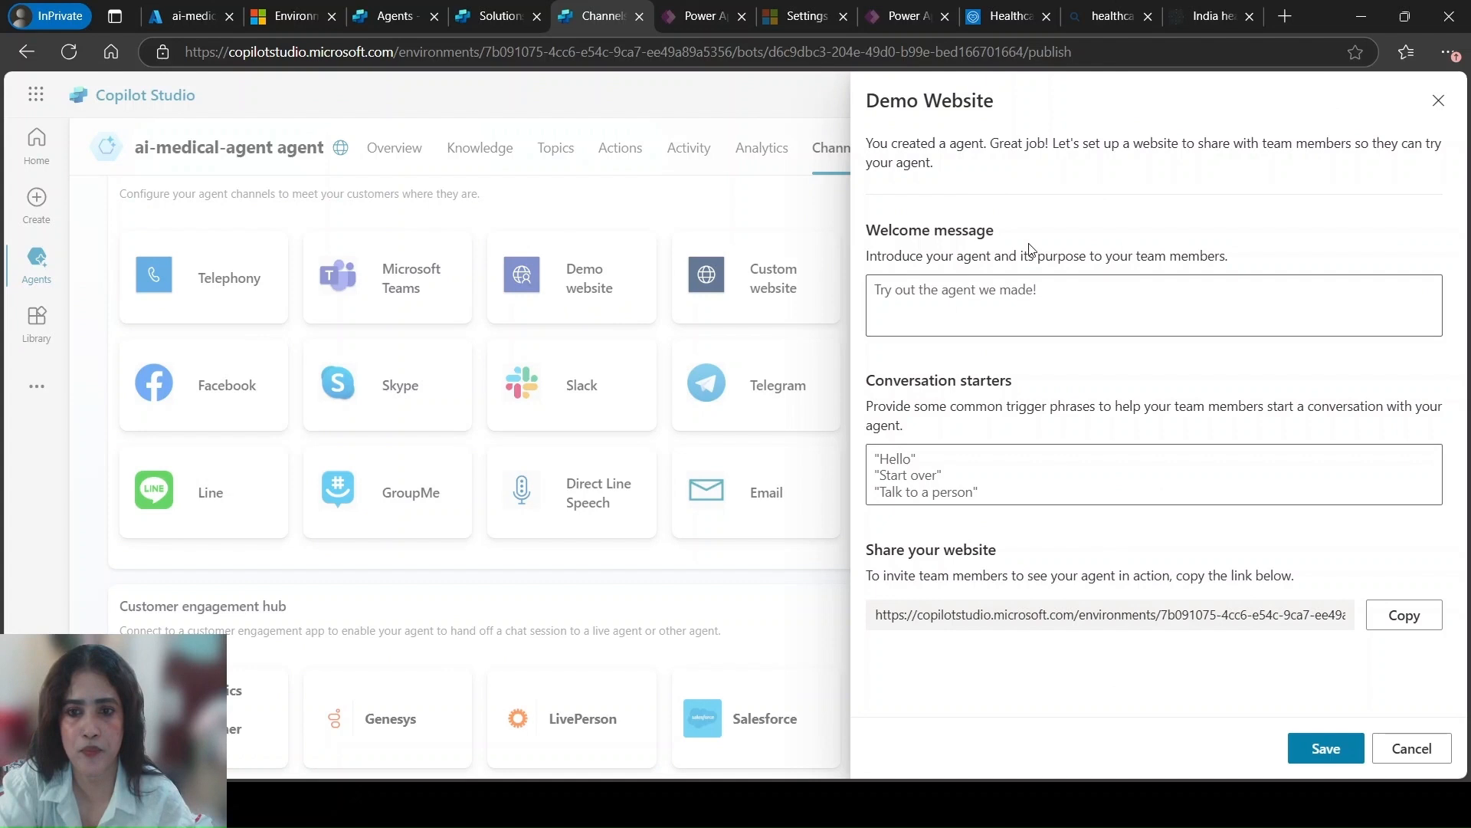
Set the demo website's welcome message to "Welcome to Healthcare agent service" and save the channel
{"action": "left_click", "coordinate": [894, 282]}
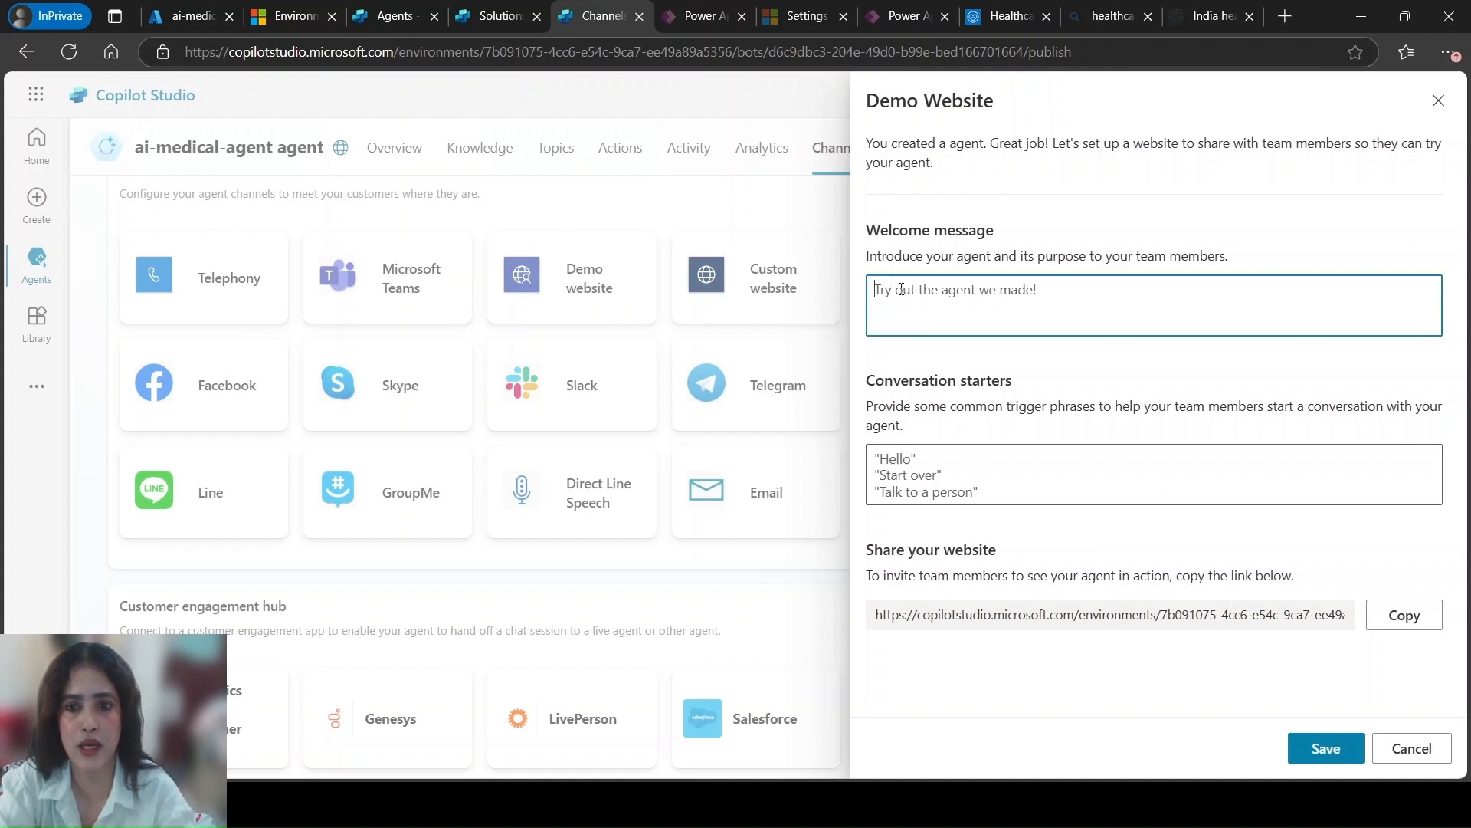
{"action": "type", "text": "W"}
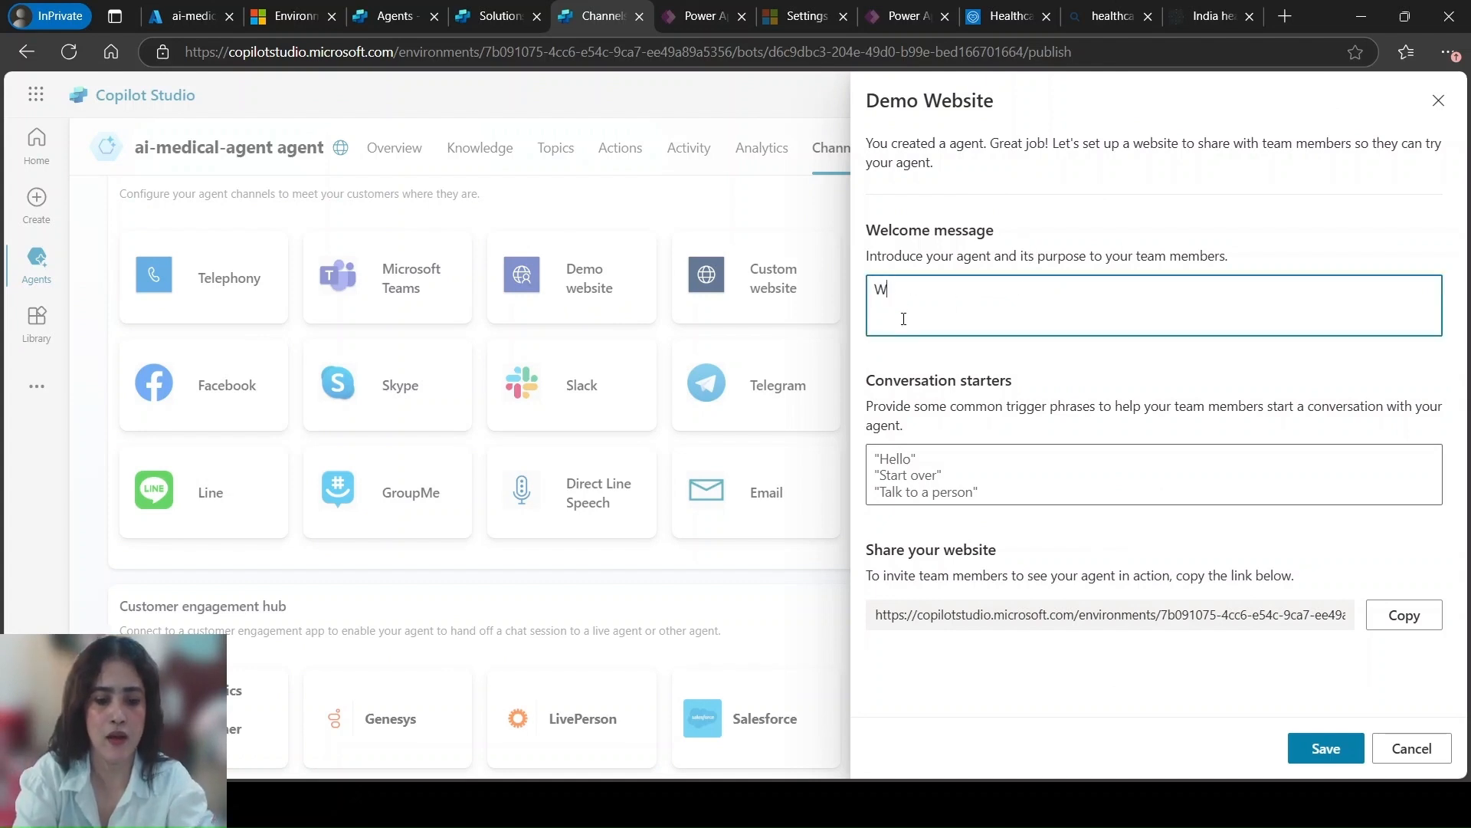
{"action": "type", "text": "elcome to "}
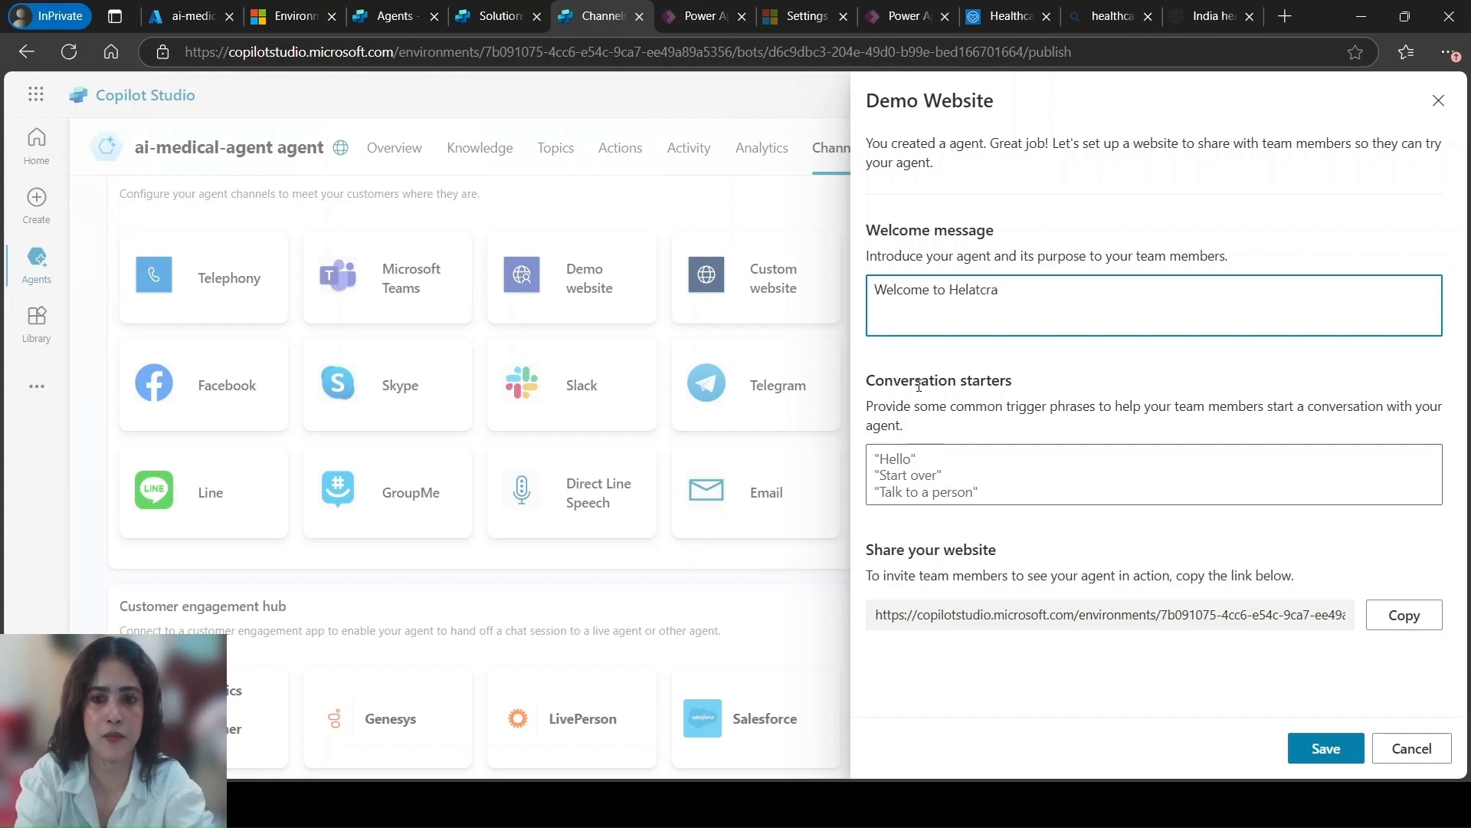
{"action": "type", "text": "Heal"}
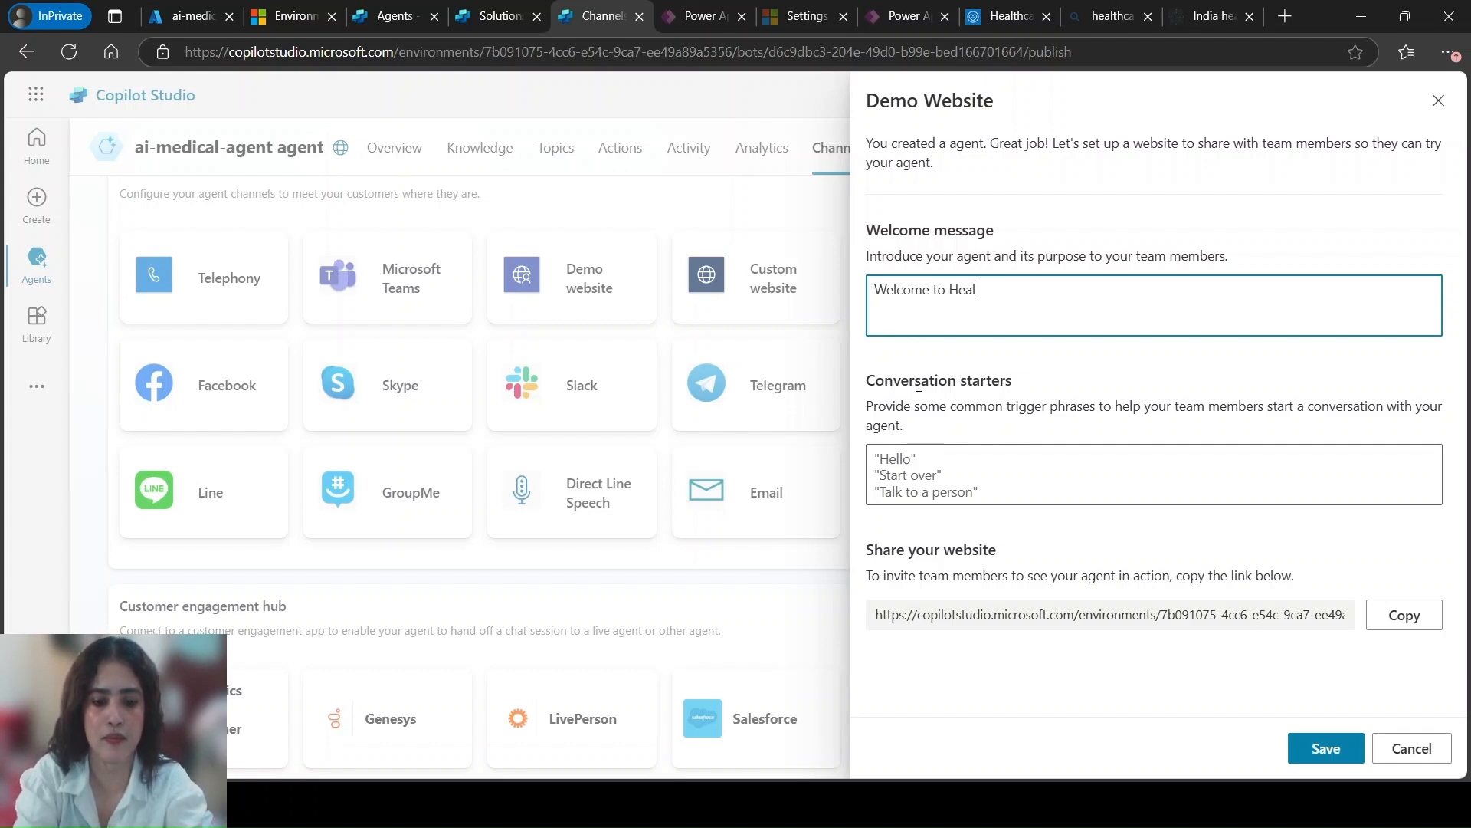
{"action": "type", "text": "thcare "}
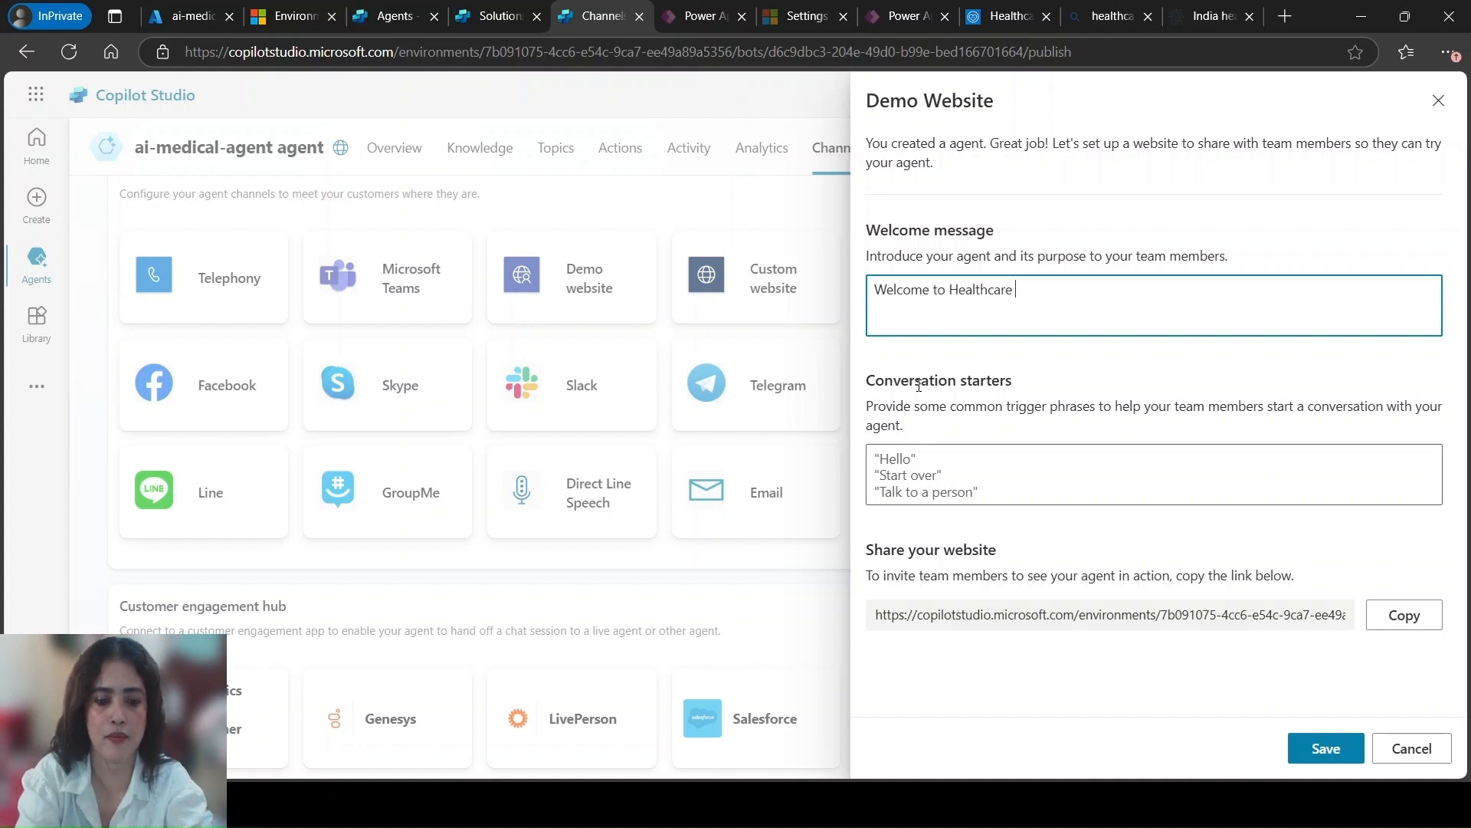
{"action": "type", "text": "agent serv"}
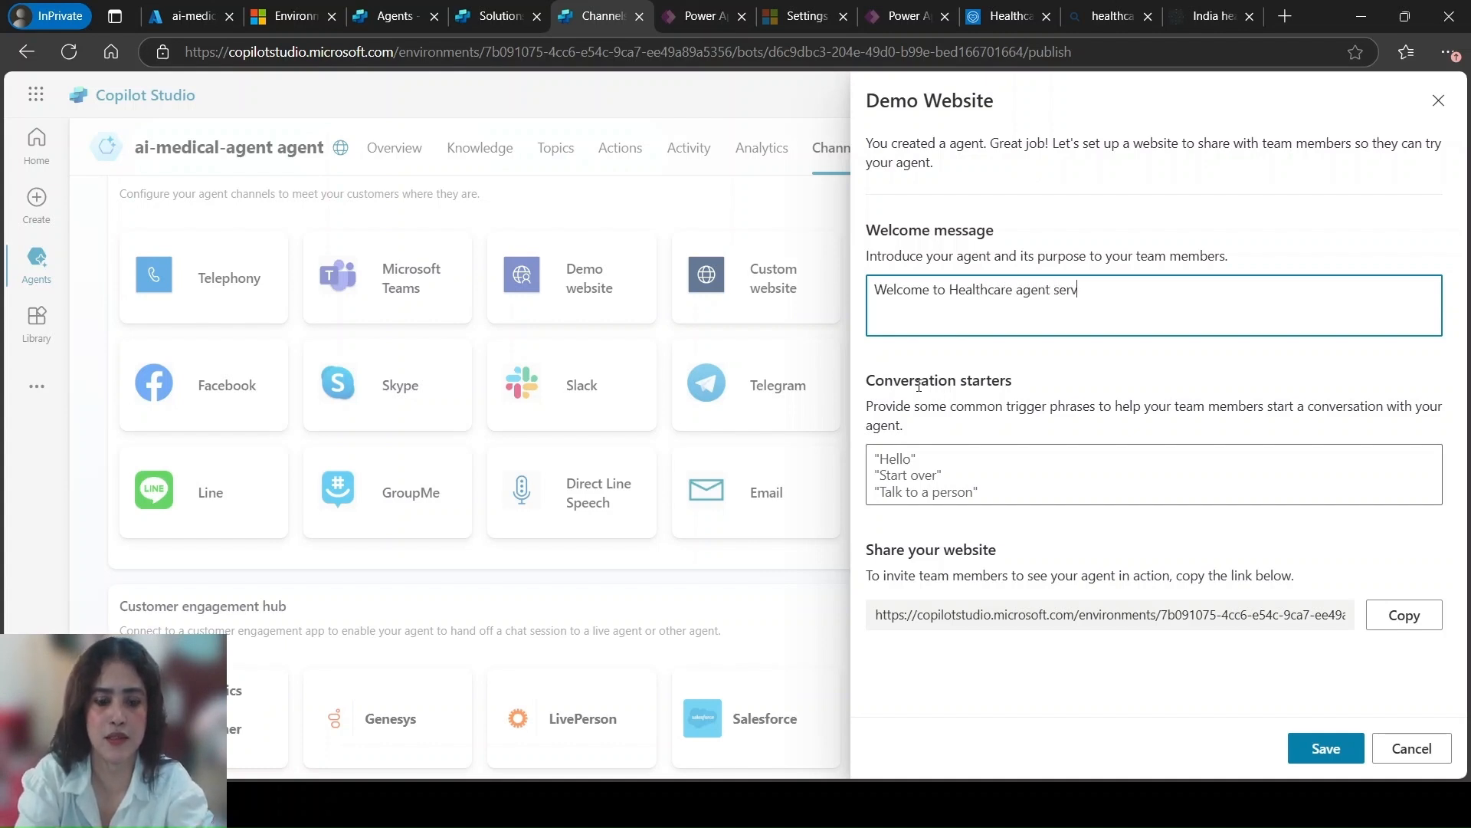
{"action": "type", "text": "ice"}
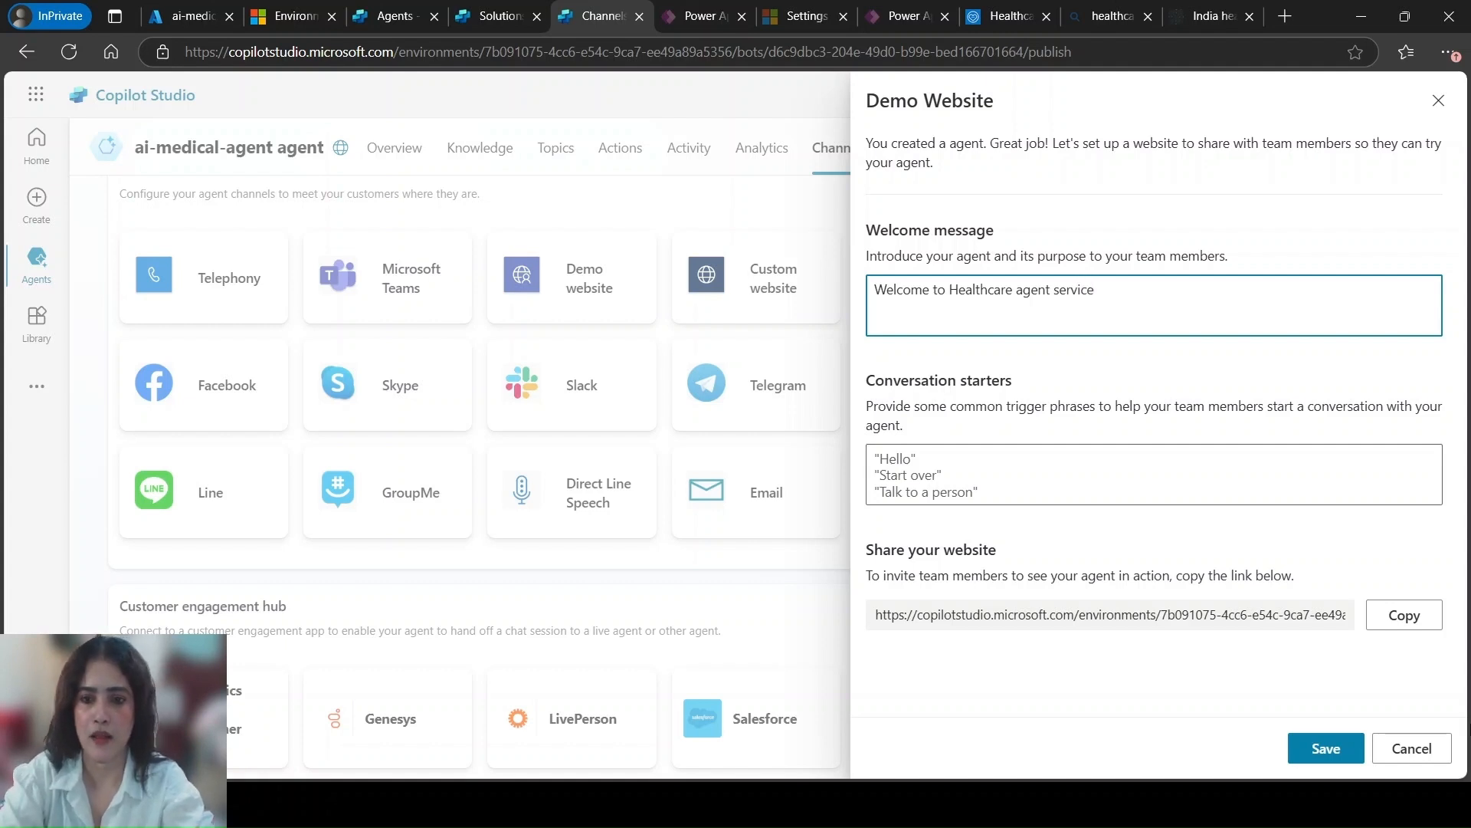
{"action": "left_click", "coordinate": [929, 458]}
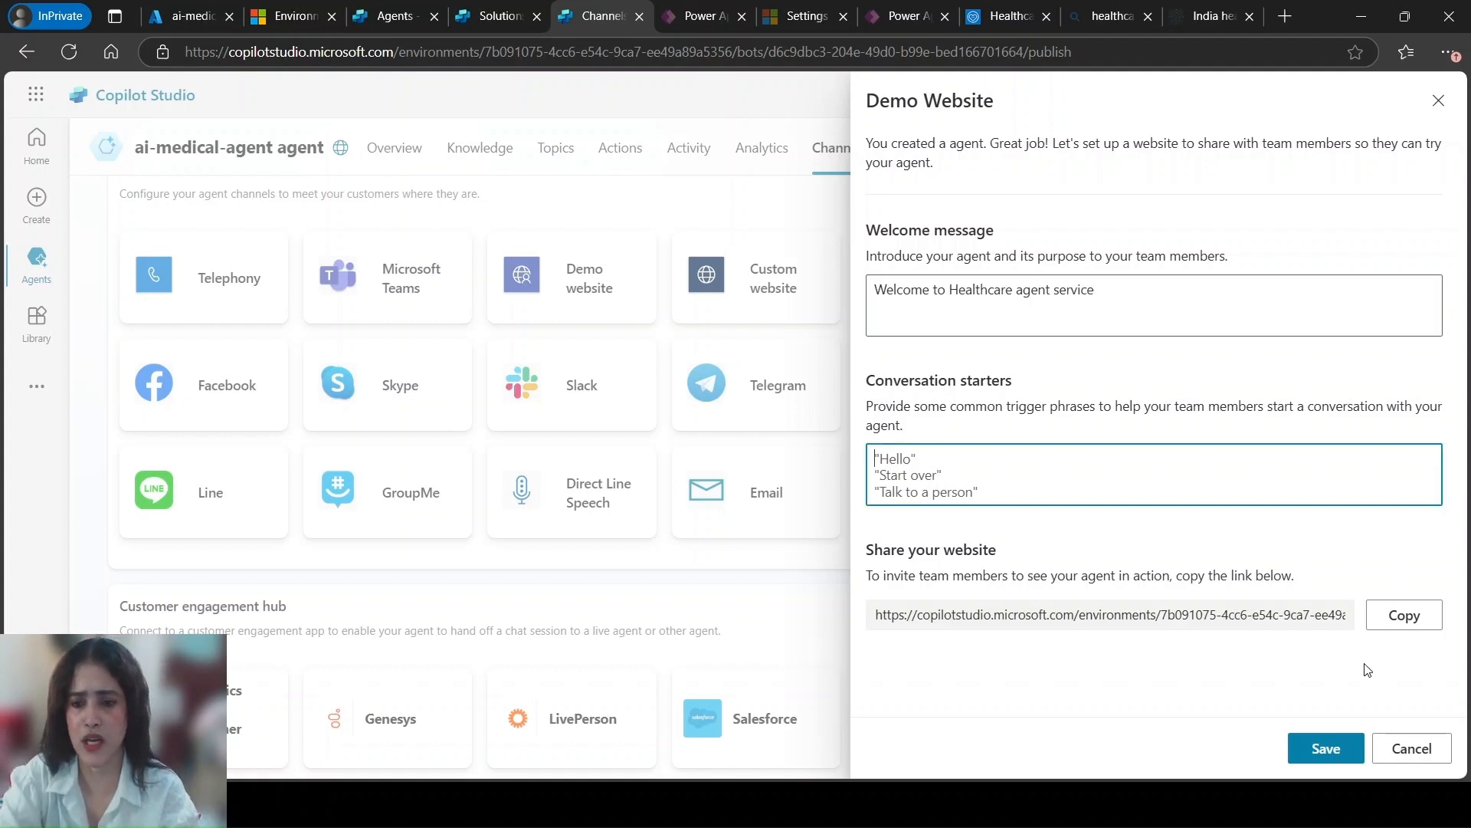
{"action": "left_click", "coordinate": [1325, 748]}
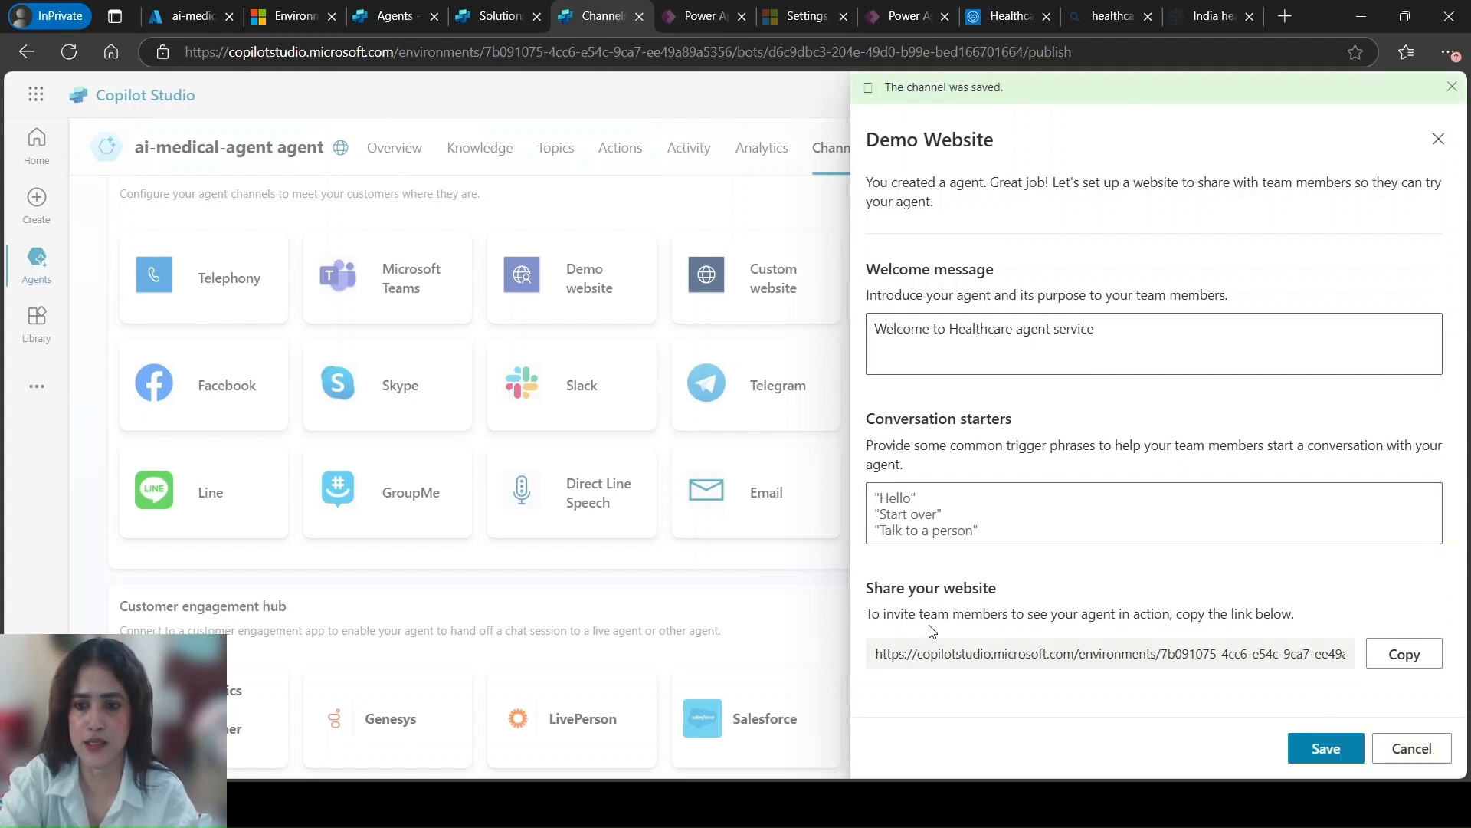
Copy the demo website's share link and load it in the browser tab holding the healthcare search results
{"action": "left_click", "coordinate": [1404, 653]}
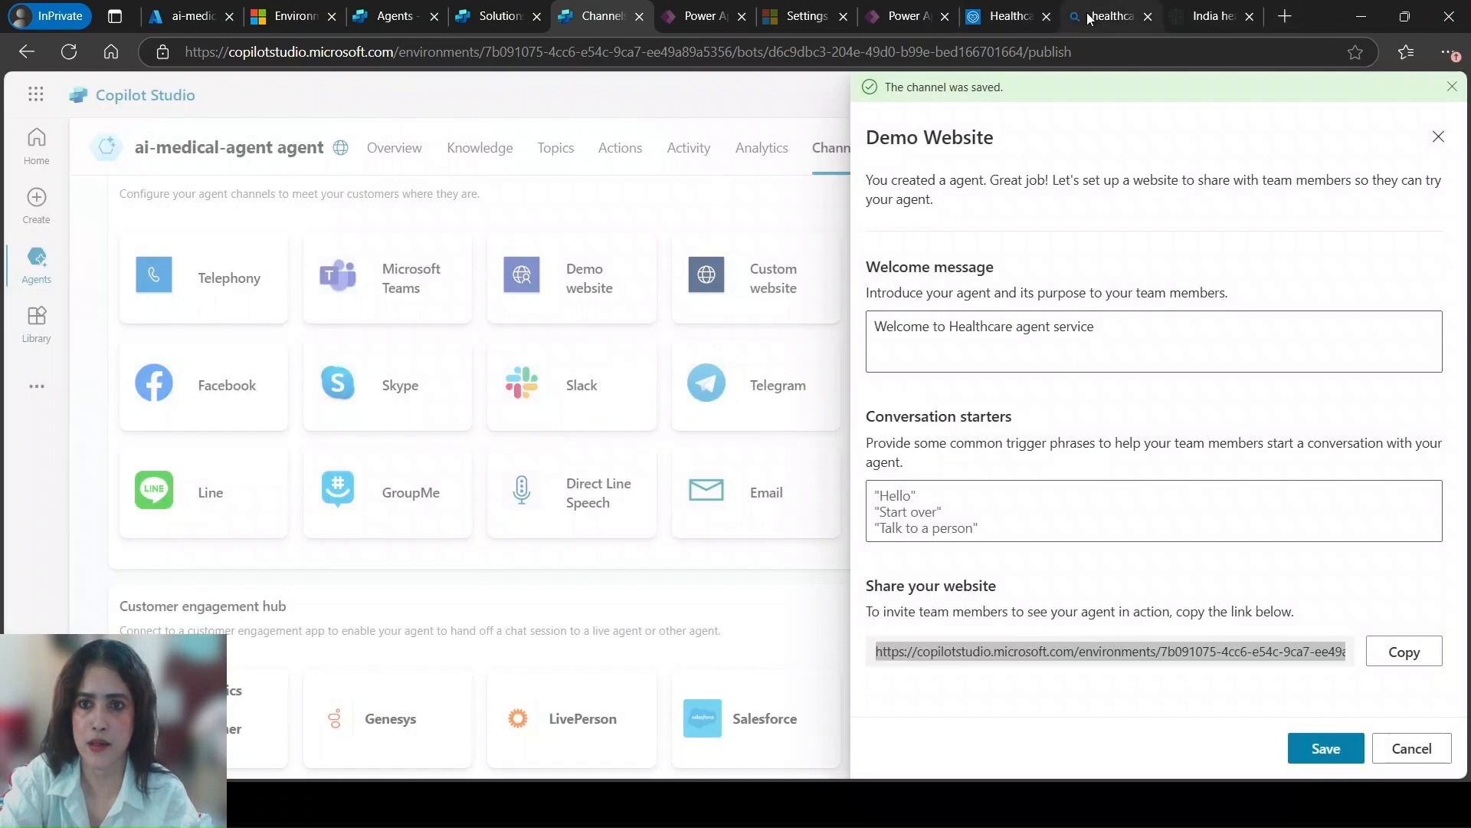
{"action": "left_click", "coordinate": [1090, 18]}
{"action": "left_click", "coordinate": [959, 51]}
{"action": "key", "text": "ctrl+v"}
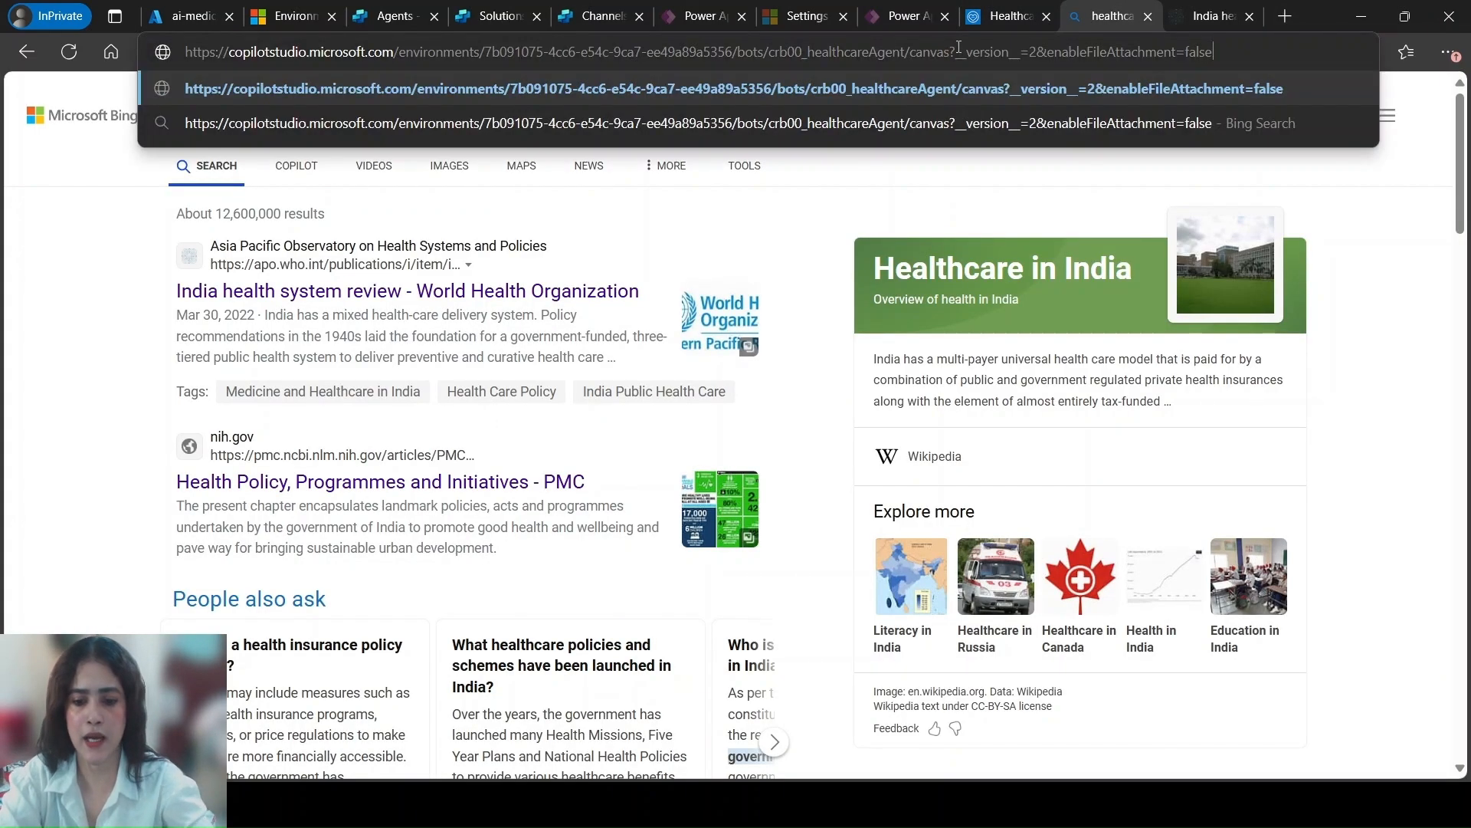
{"action": "key", "text": "Return"}
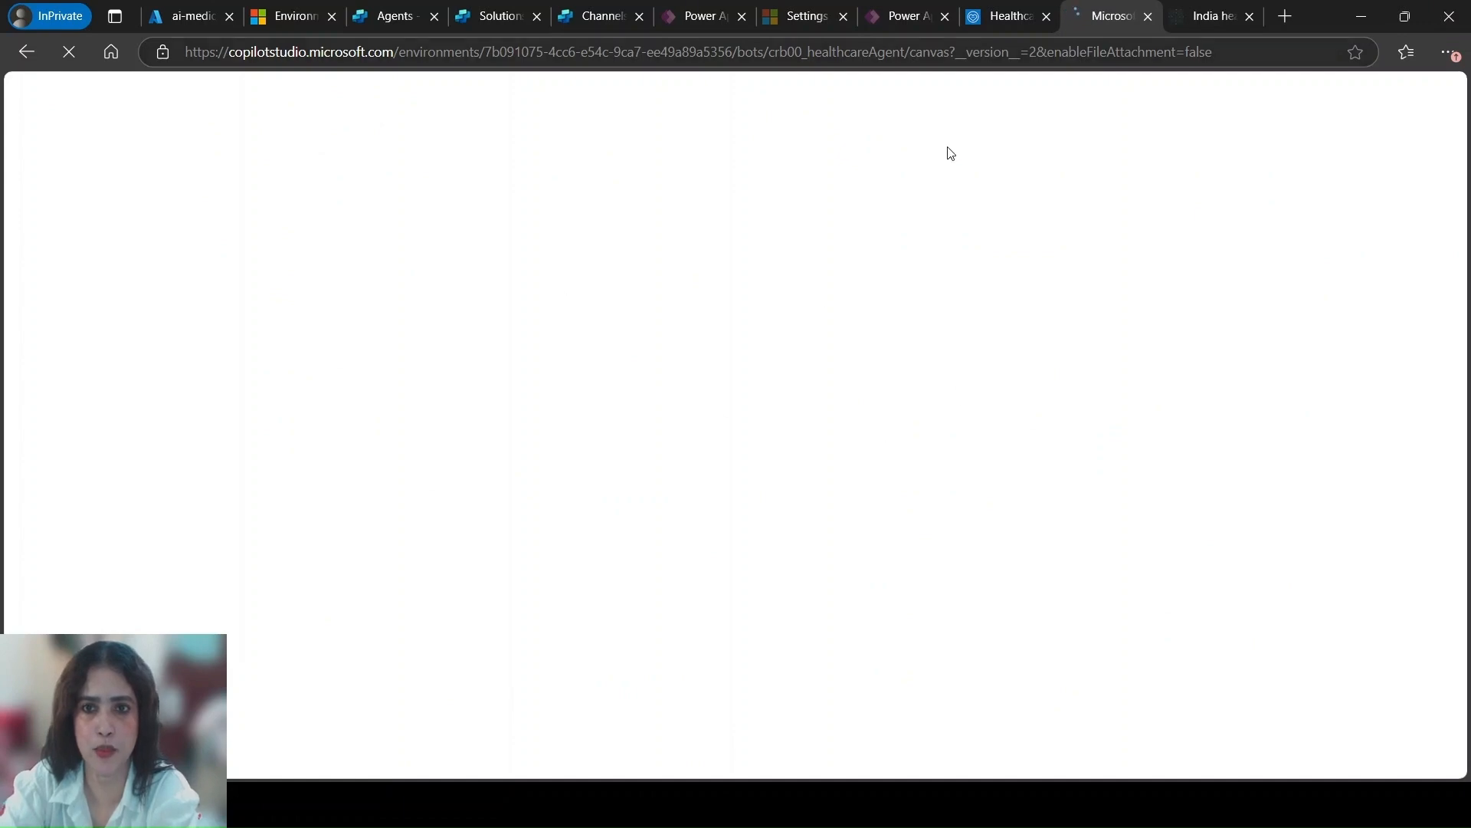
{"action": "left_click", "coordinate": [1007, 16]}
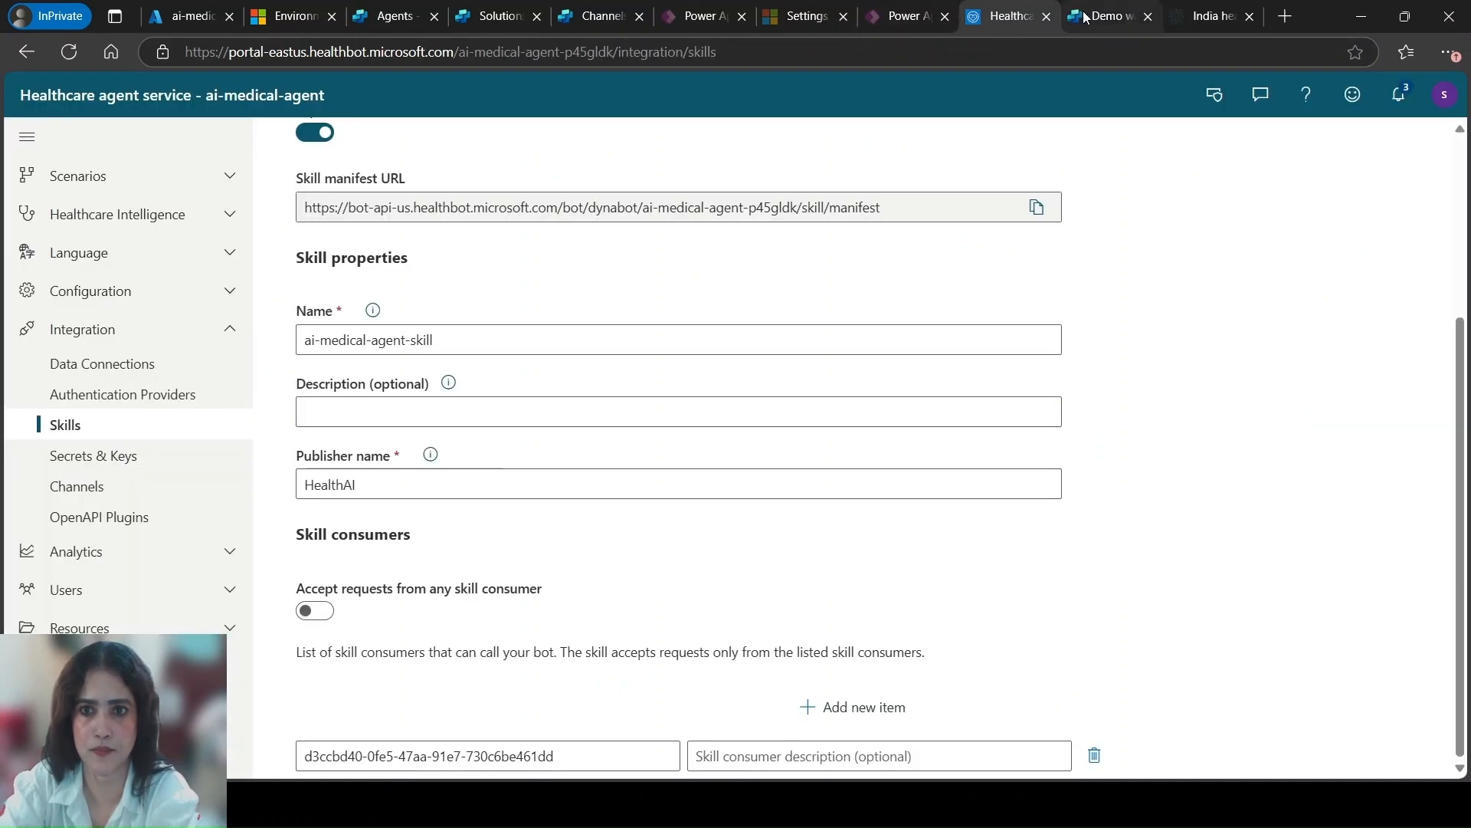
{"action": "left_click", "coordinate": [1108, 16]}
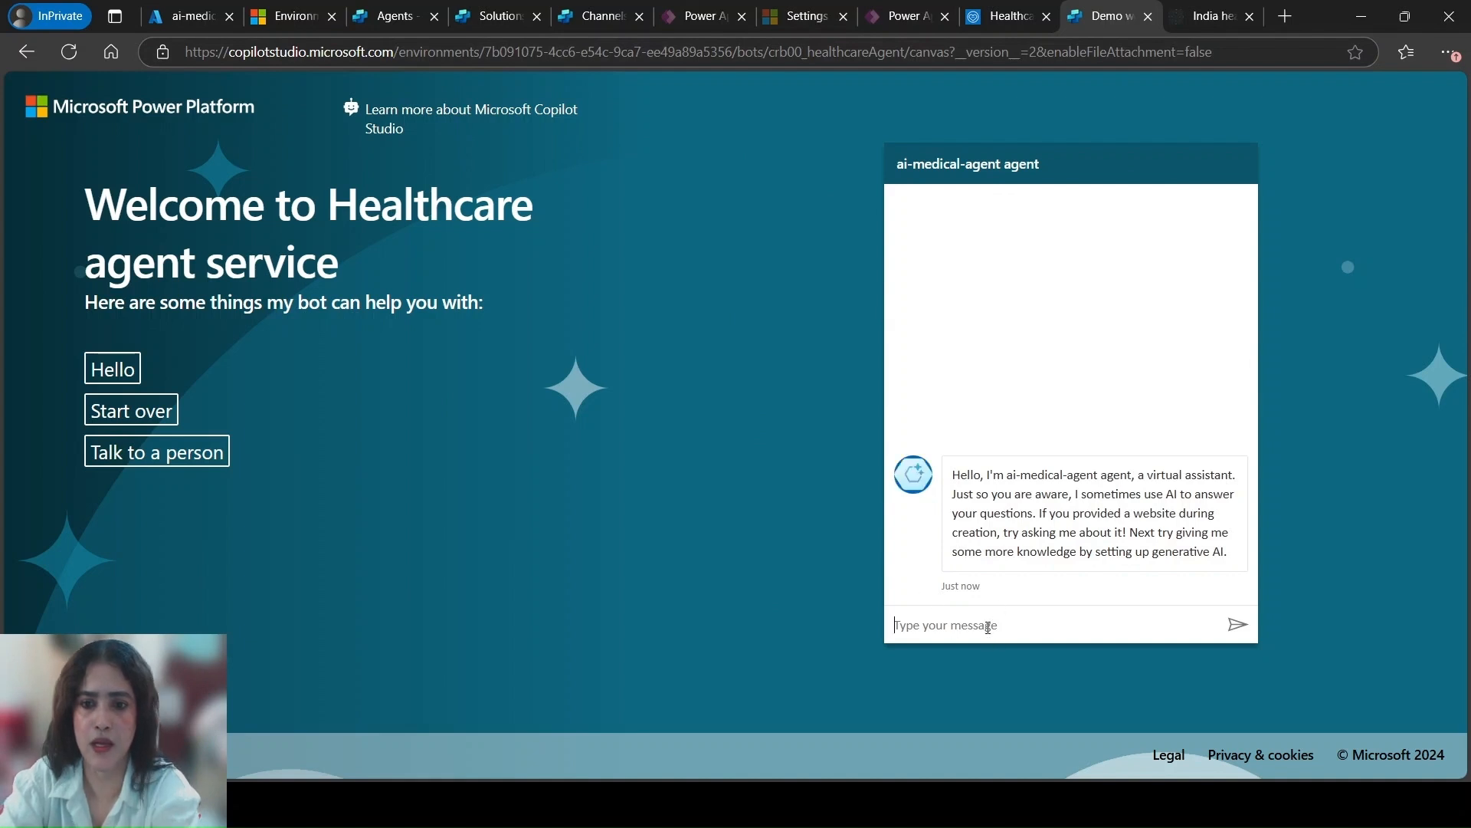
Ask the agent on the demo website about "Synus treatment" and read through its full answer
{"action": "type", "text": "s treatment"}
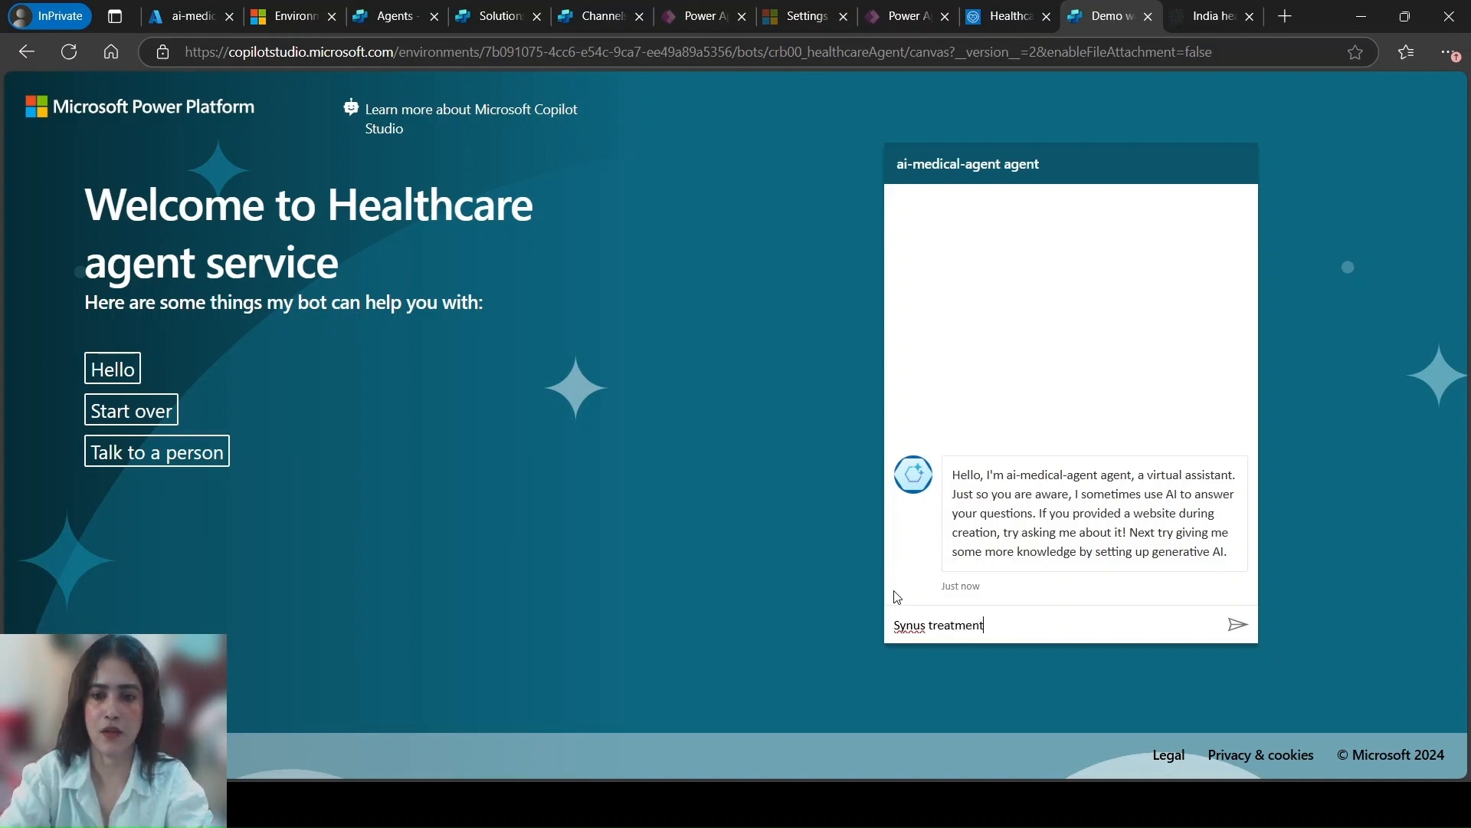
{"action": "left_click", "coordinate": [1236, 624]}
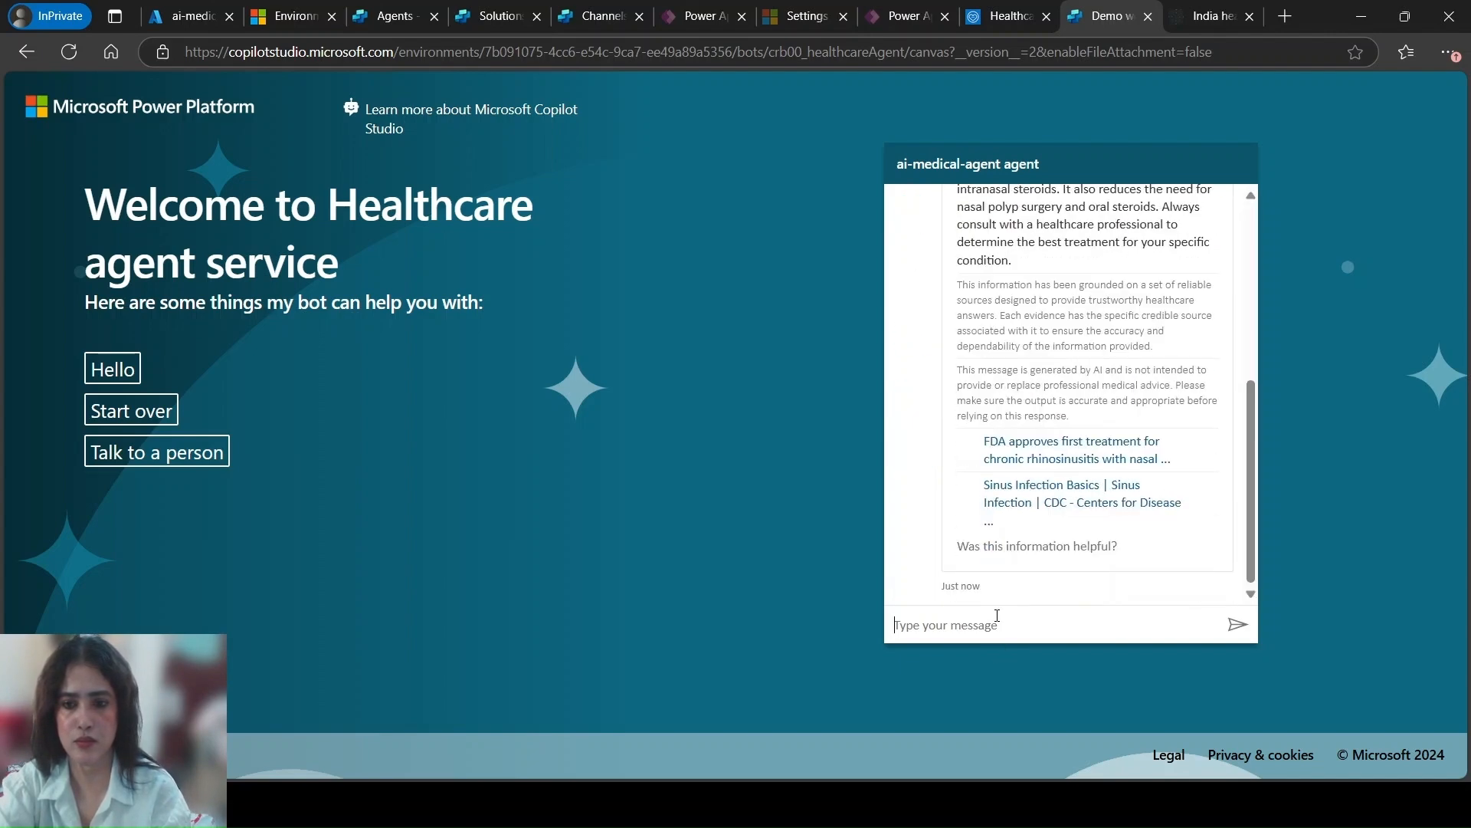
{"action": "left_click_drag", "start_coordinate": [1246, 492], "coordinate": [1234, 295]}
{"action": "scroll", "coordinate": [1231, 351], "scroll_direction": "down", "scroll_amount": 3}
{"action": "scroll", "coordinate": [1232, 399], "scroll_direction": "up", "scroll_amount": 2}
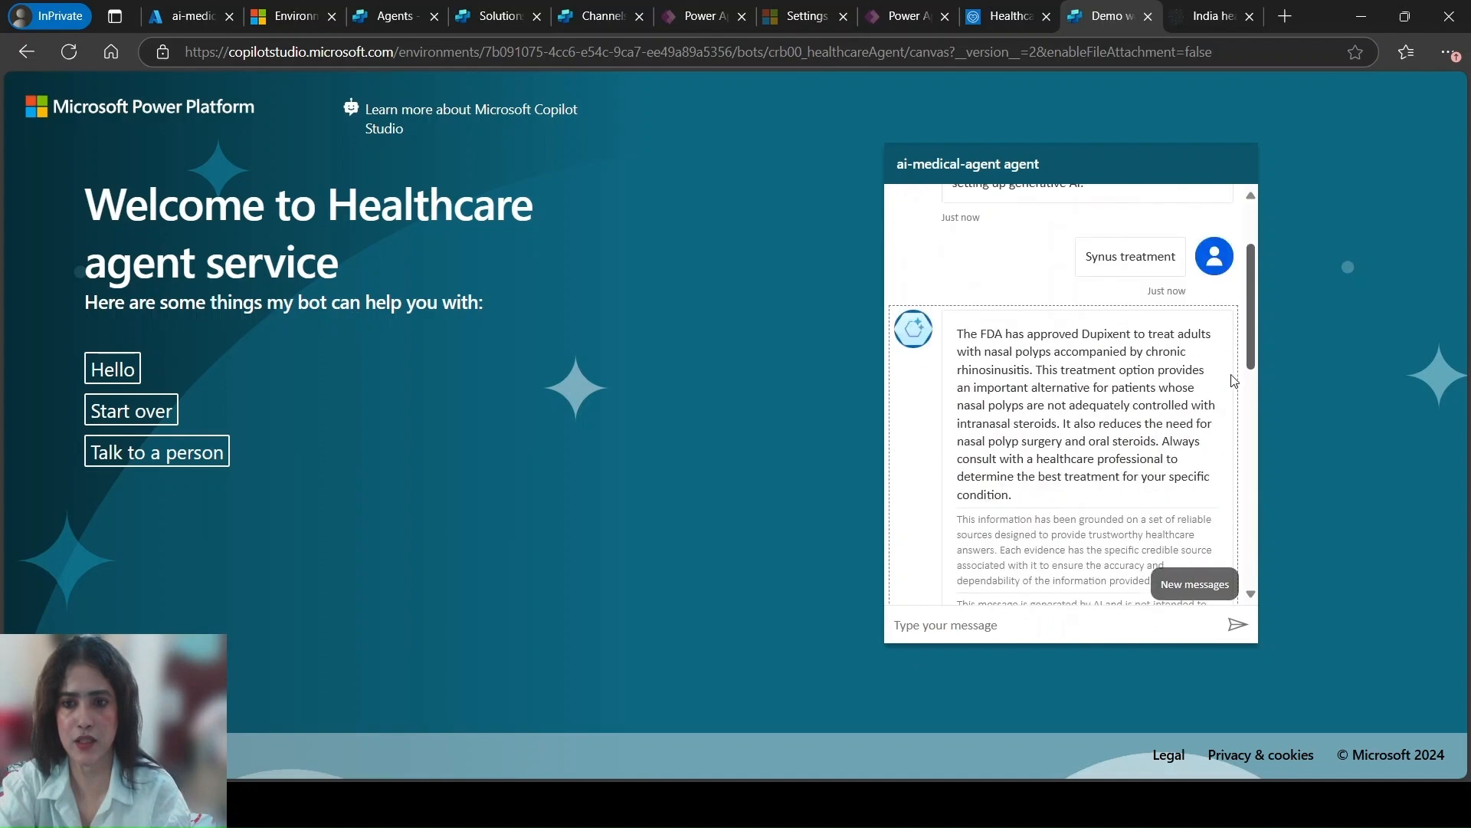
{"action": "scroll", "coordinate": [1234, 383], "scroll_direction": "down", "scroll_amount": 10}
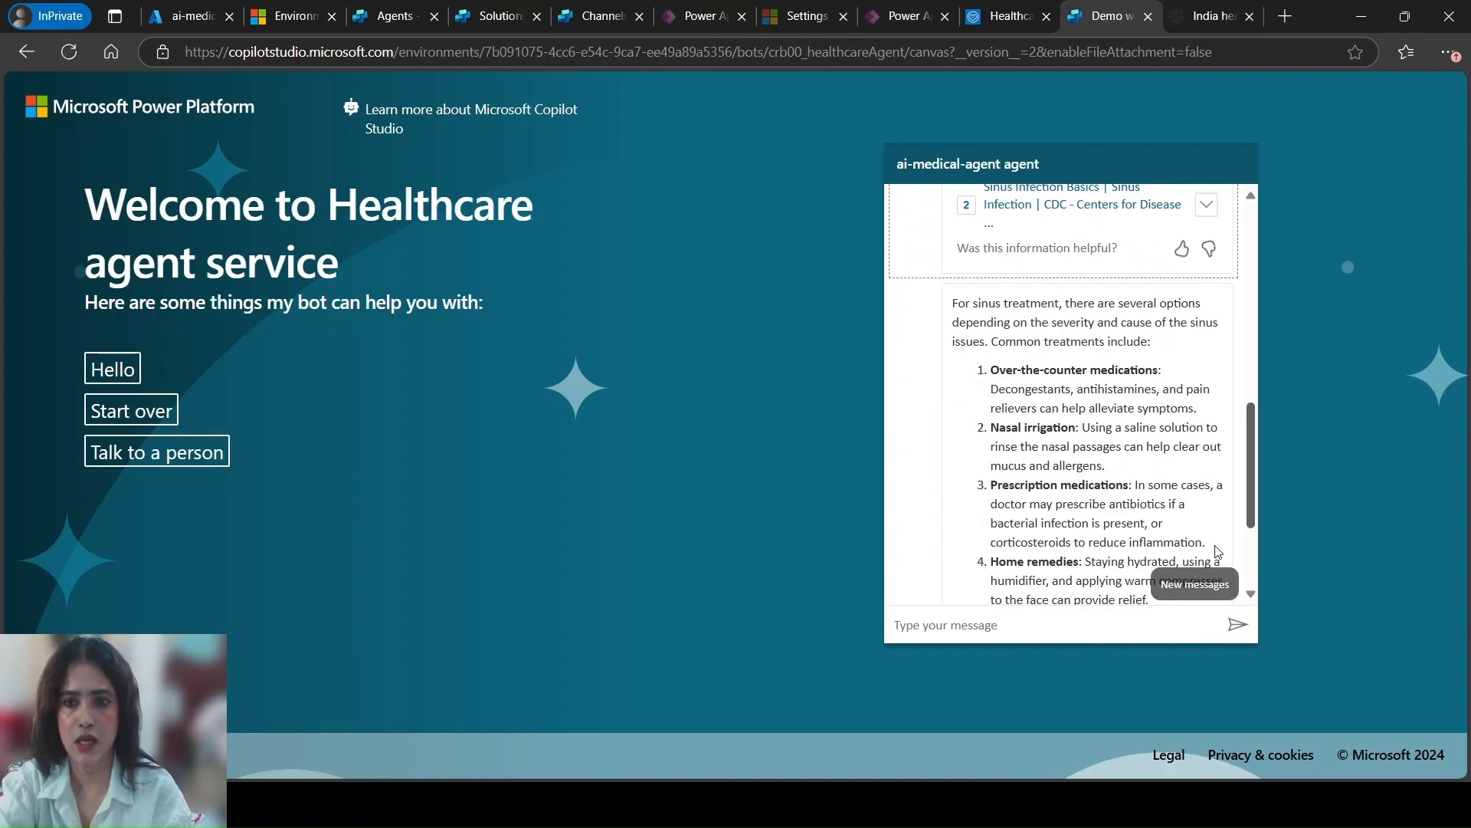
{"action": "left_click_drag", "start_coordinate": [1251, 571], "coordinate": [1268, 639]}
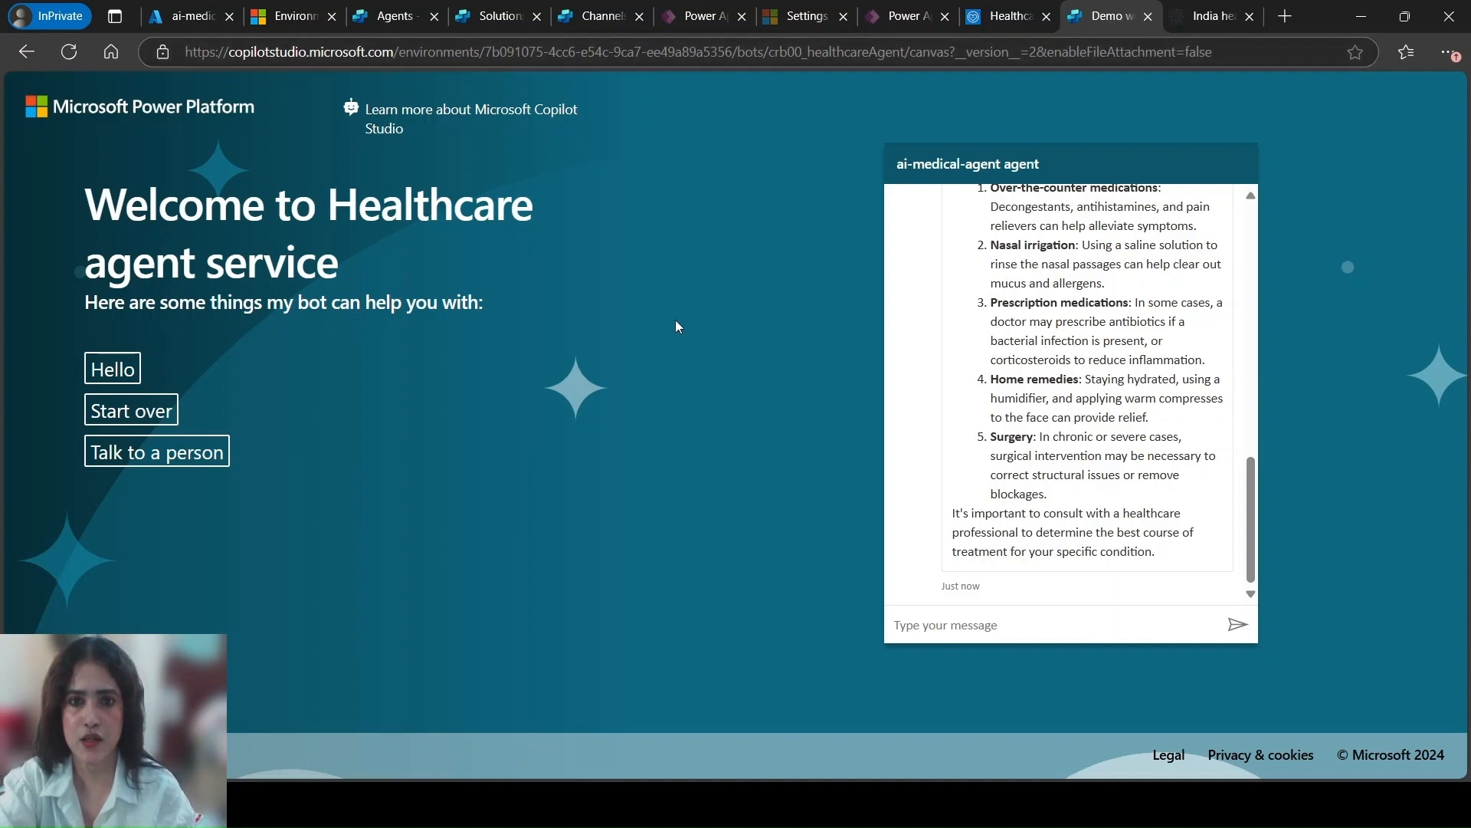
Switch to the Power Apps editor with the Welcome screen and save the app as "Helathcare App"
{"action": "left_click", "coordinate": [903, 17]}
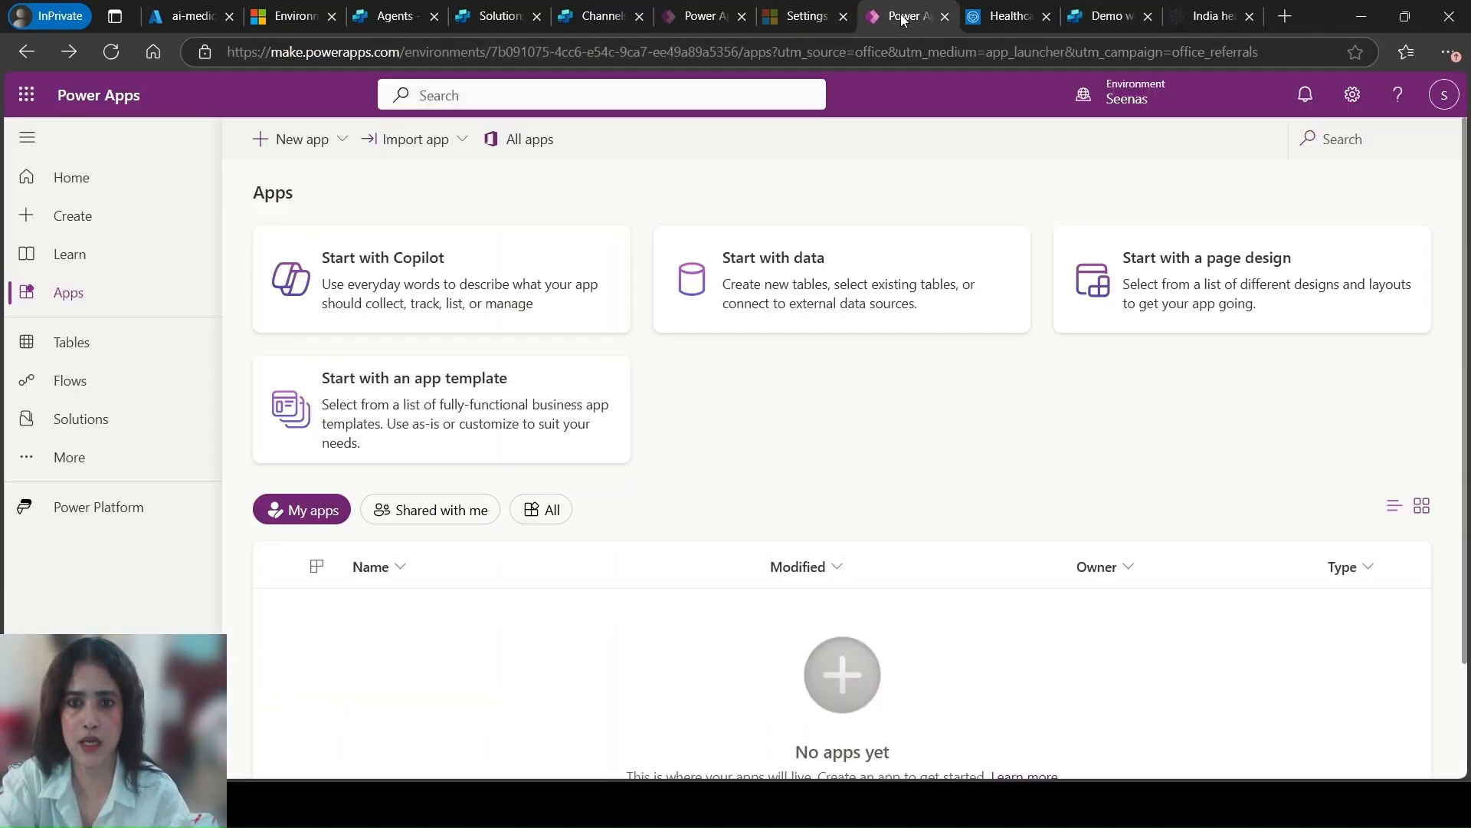
{"action": "left_click", "coordinate": [682, 16]}
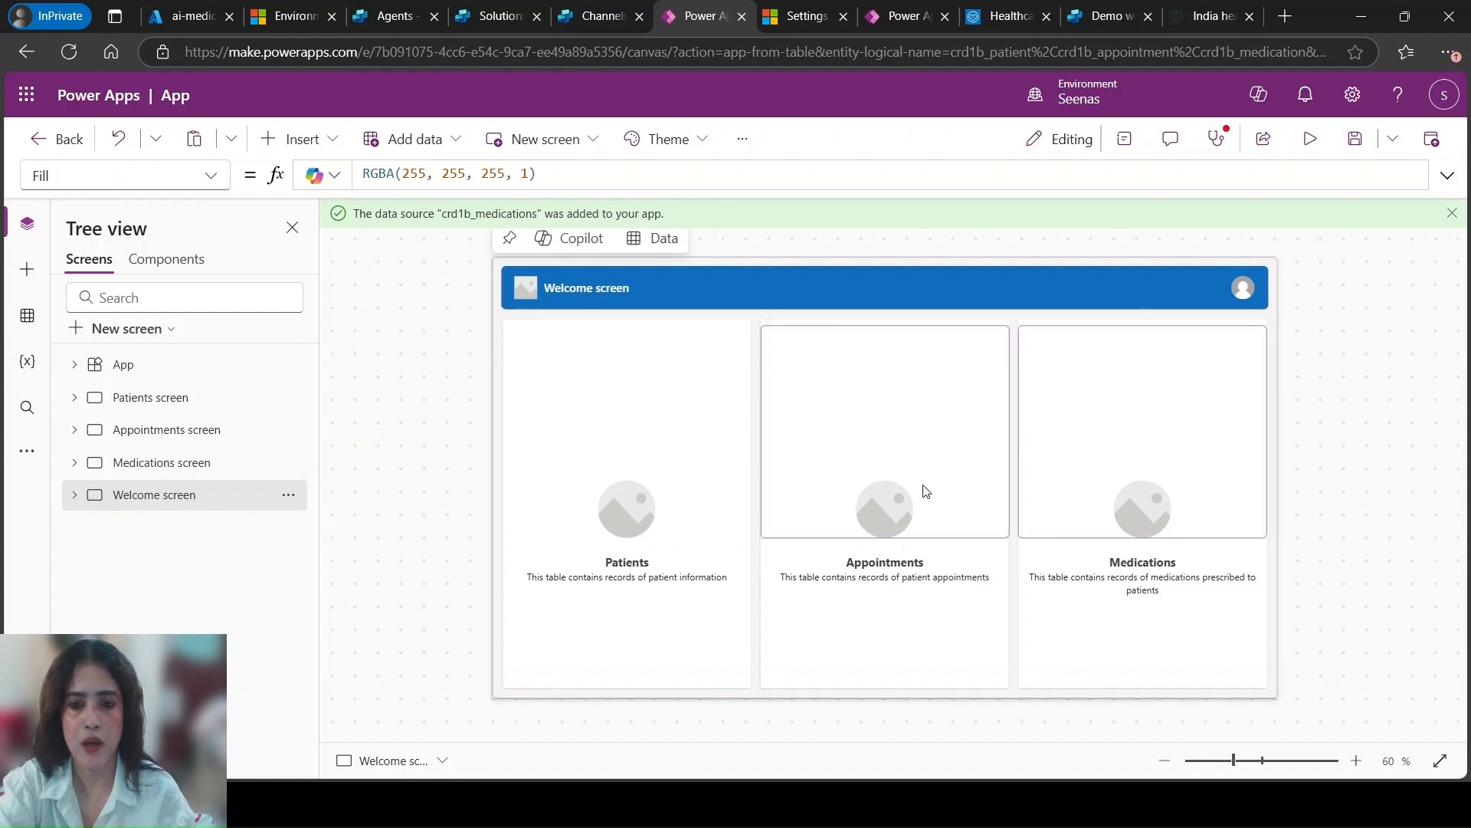
{"action": "left_click", "coordinate": [1431, 139]}
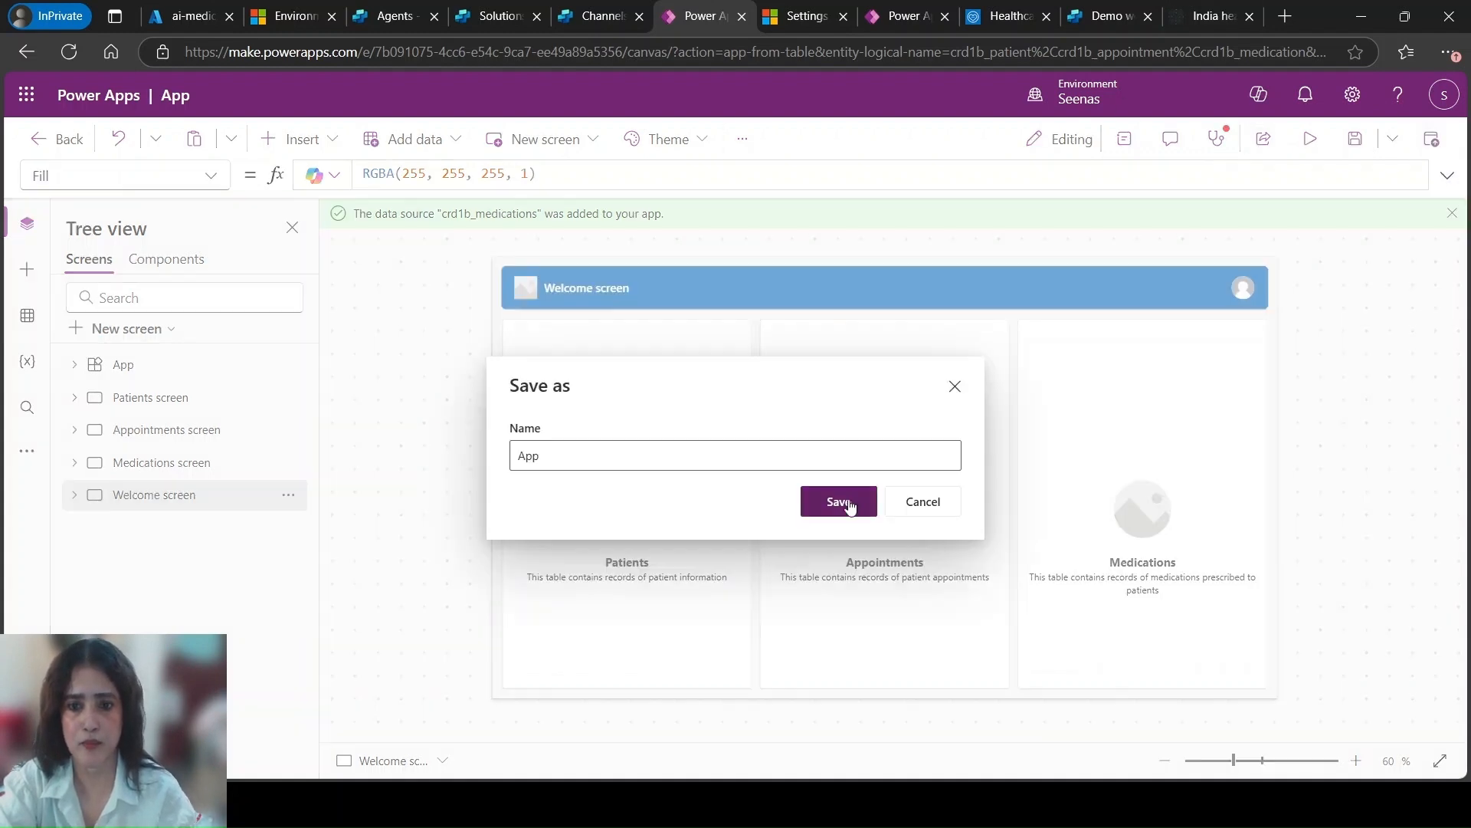
{"action": "left_click", "coordinate": [667, 453]}
{"action": "left_click_drag", "start_coordinate": [667, 453], "coordinate": [495, 462]}
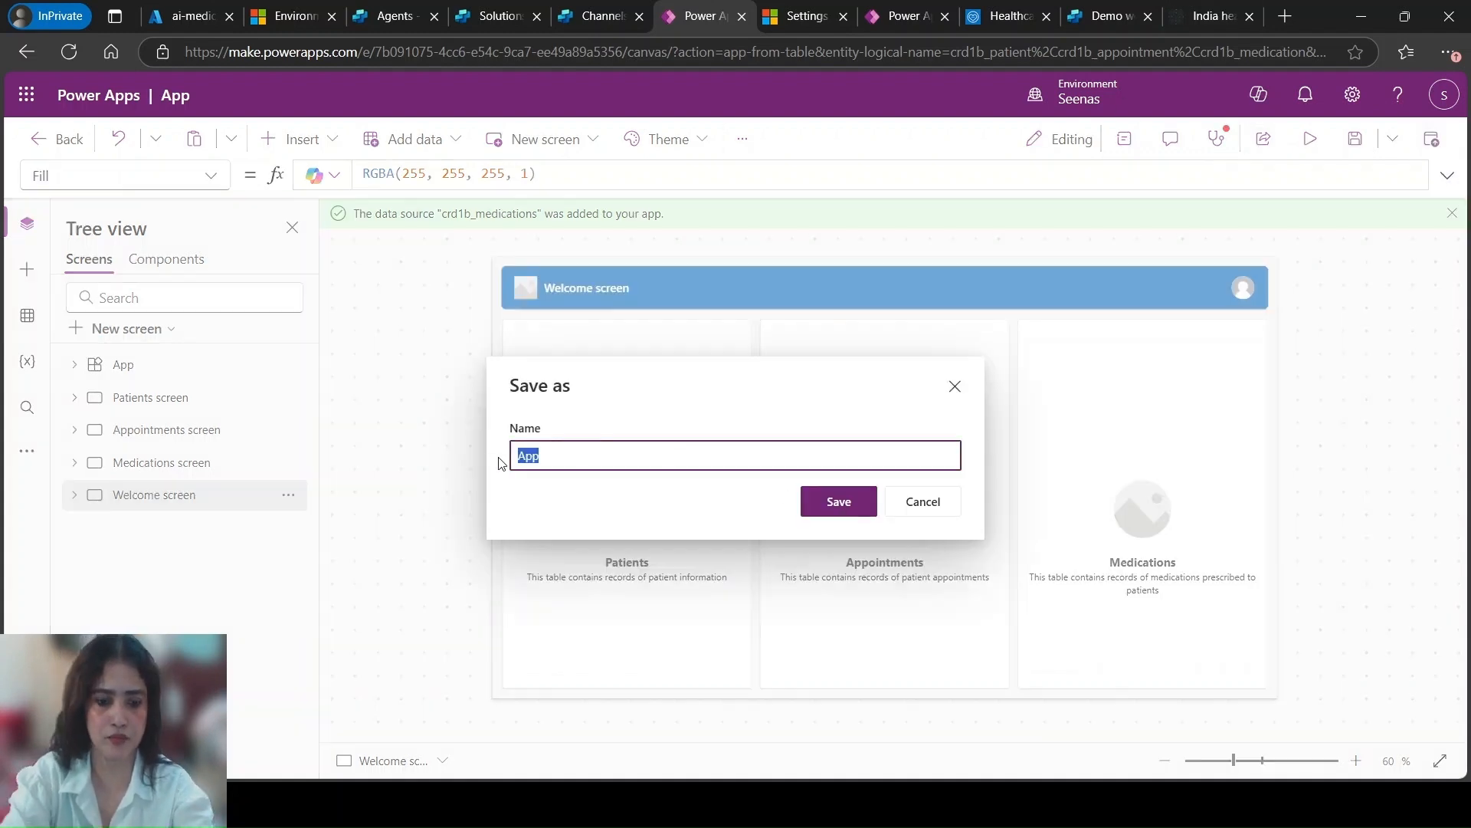
{"action": "type", "text": "Helathcare"}
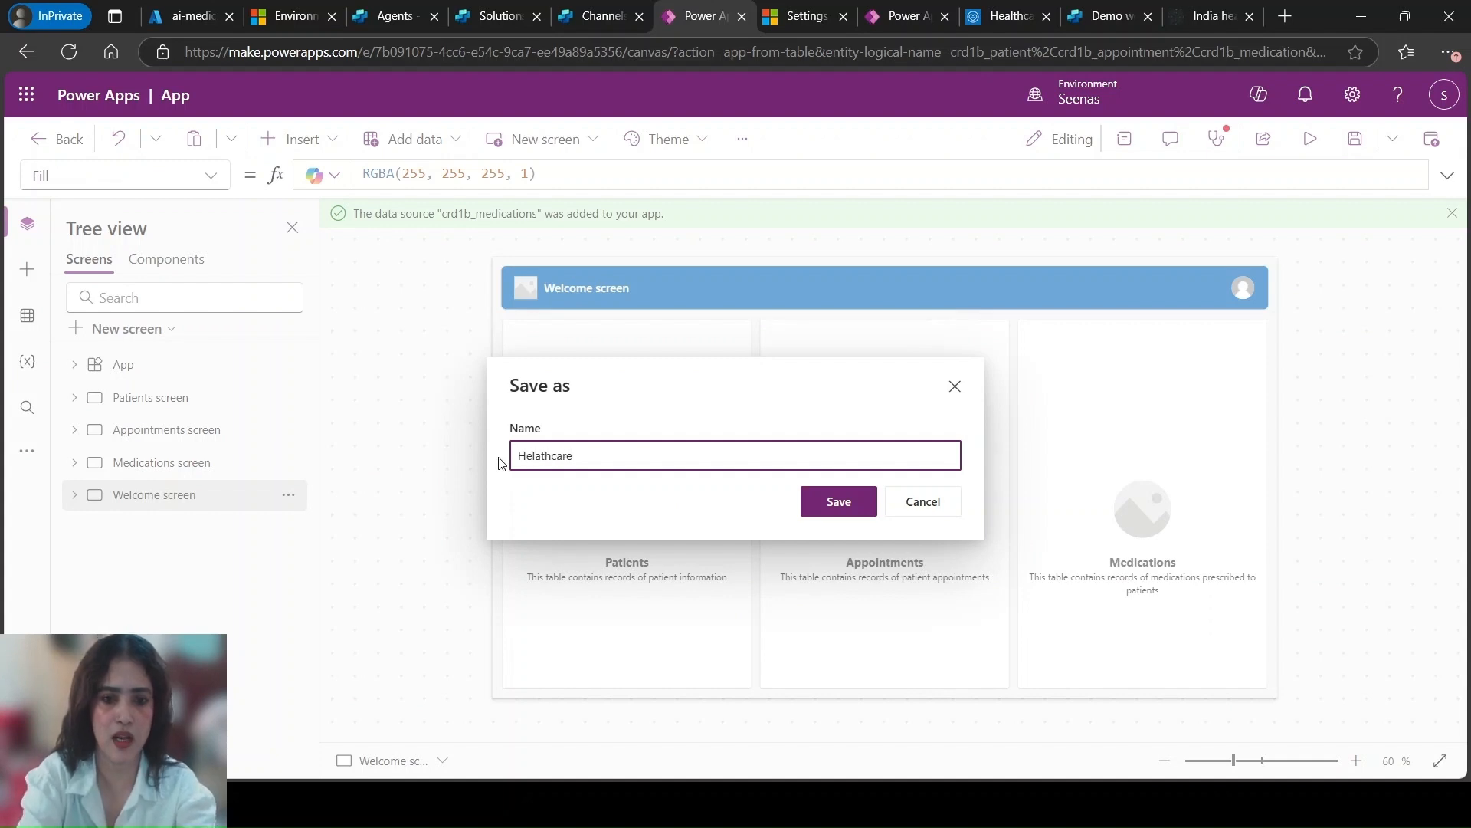
{"action": "type", "text": " App"}
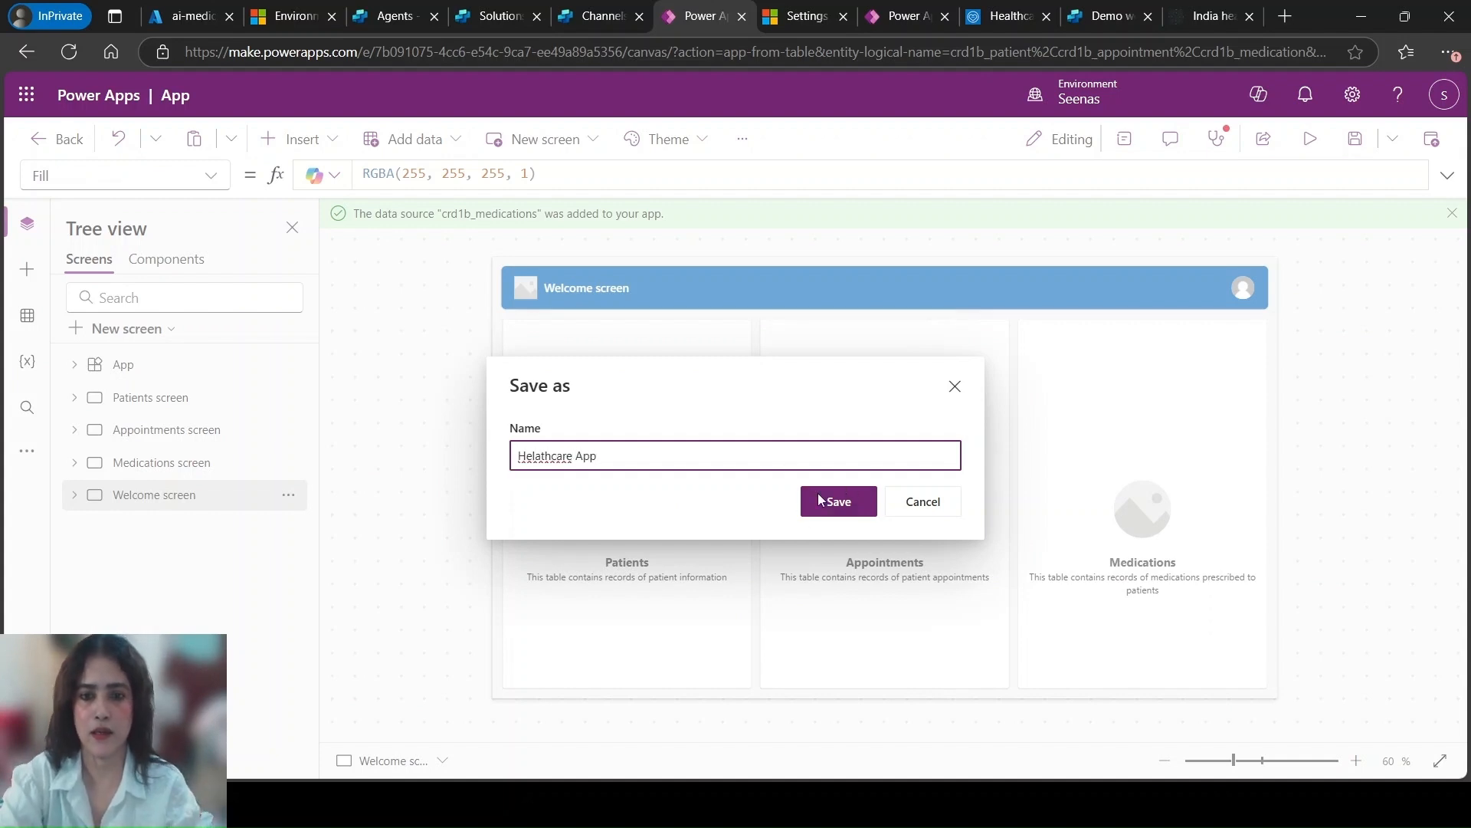
{"action": "left_click", "coordinate": [843, 505]}
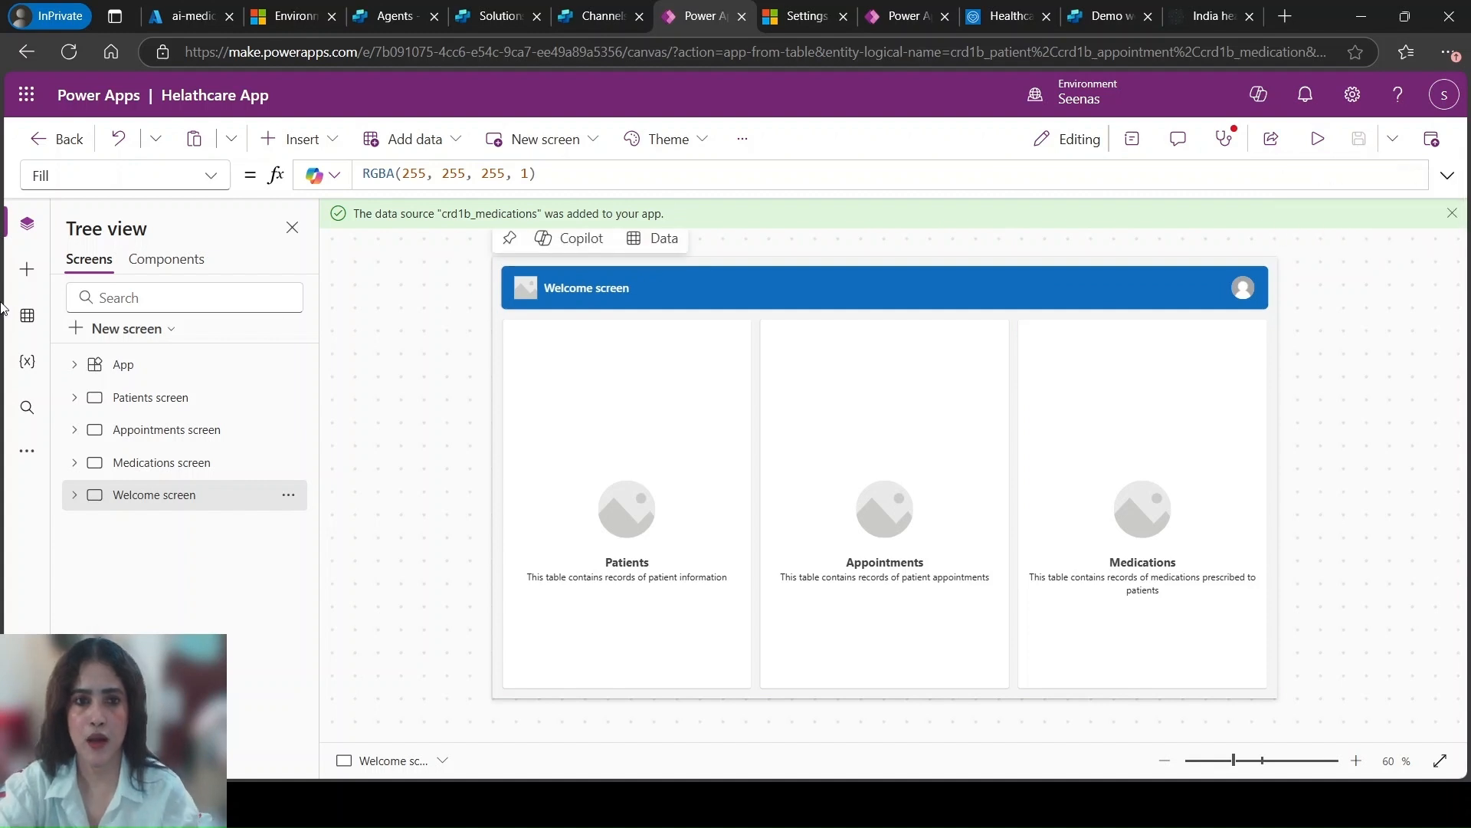
Reload the Power Apps list of apps to check for the saved Helathcare App
{"action": "left_click", "coordinate": [882, 18]}
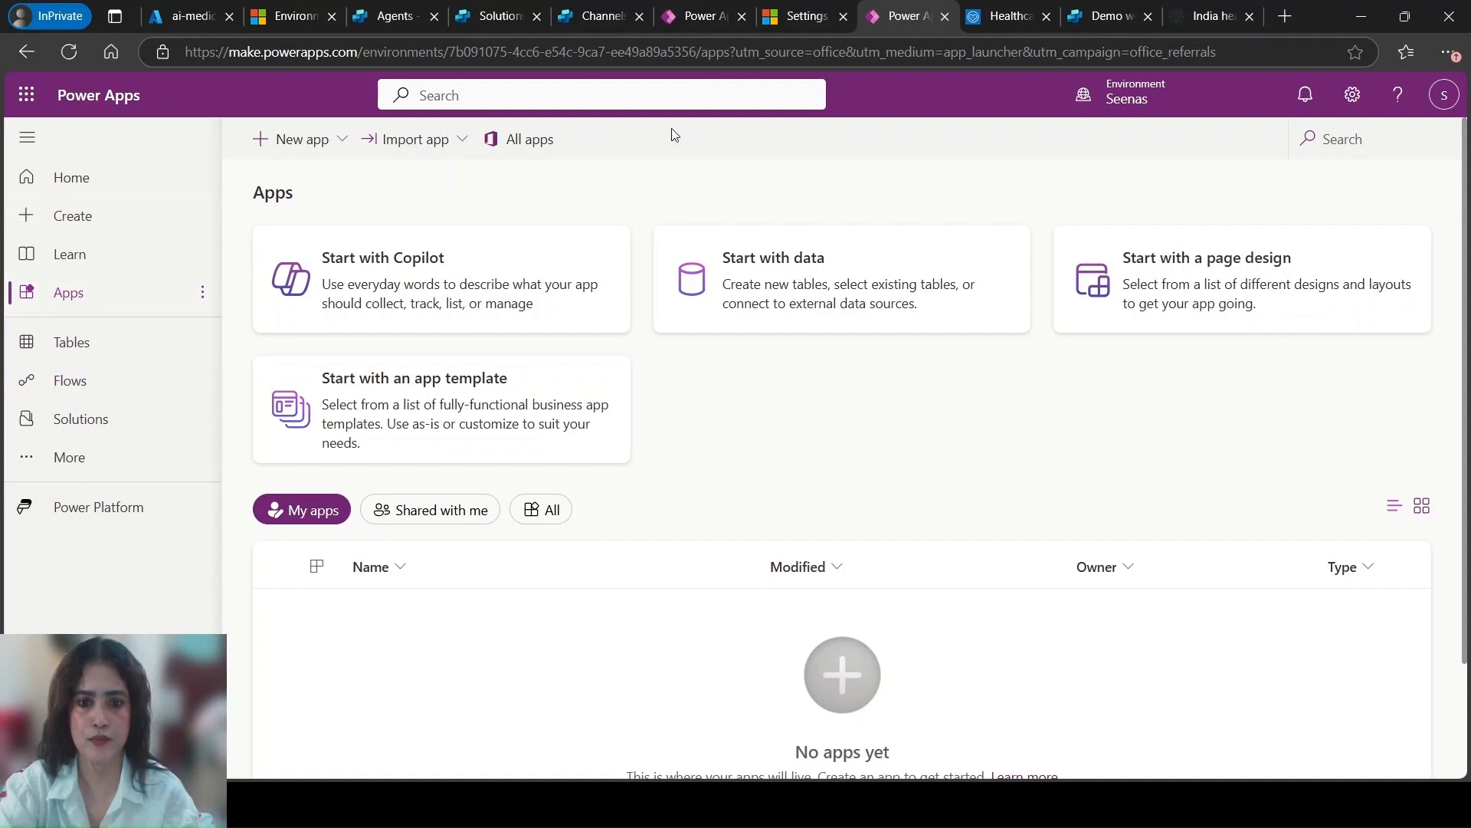
{"action": "left_click", "coordinate": [848, 49]}
{"action": "key", "text": "Return"}
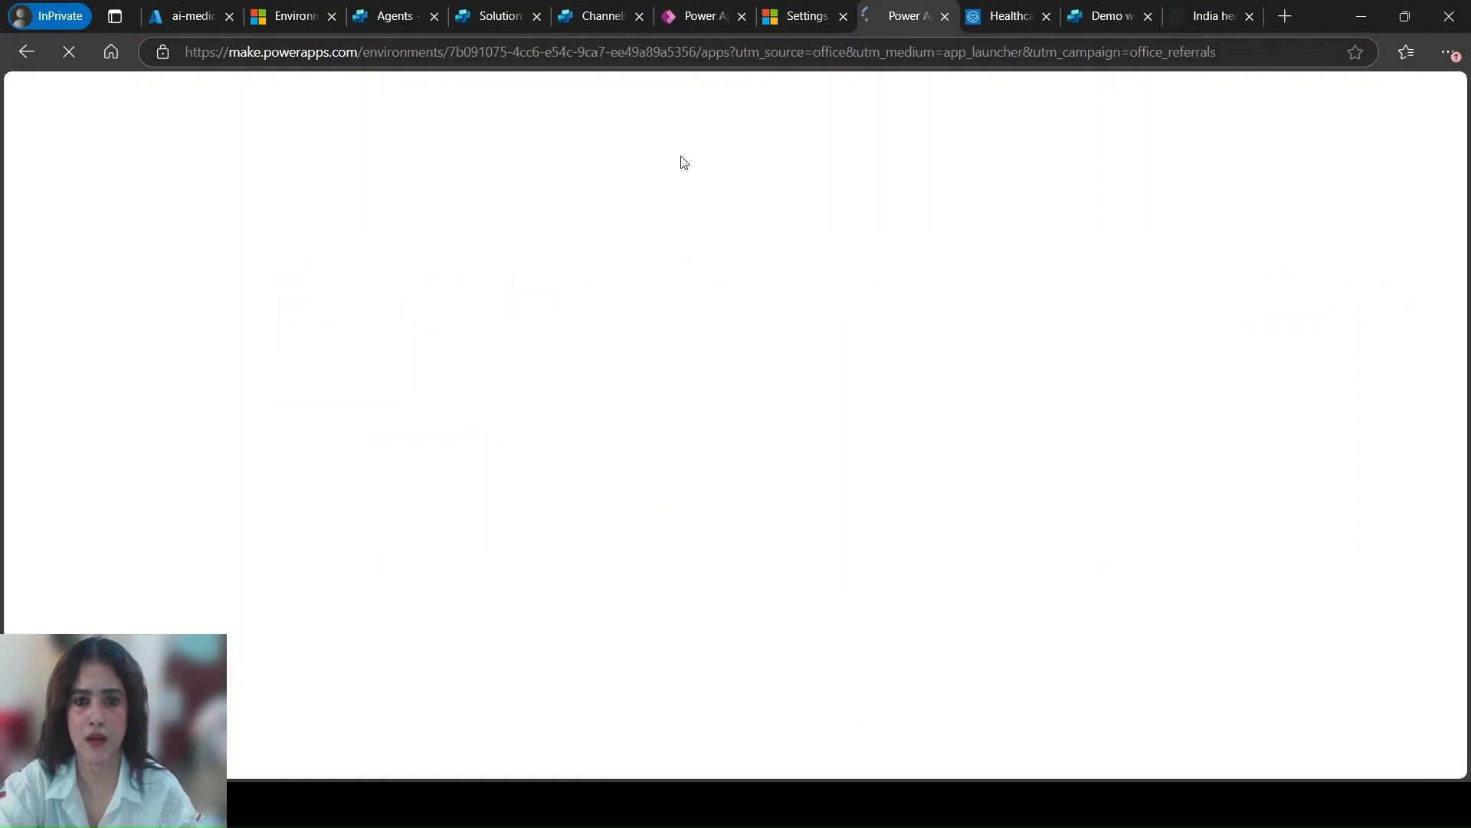
{"action": "left_click", "coordinate": [714, 22]}
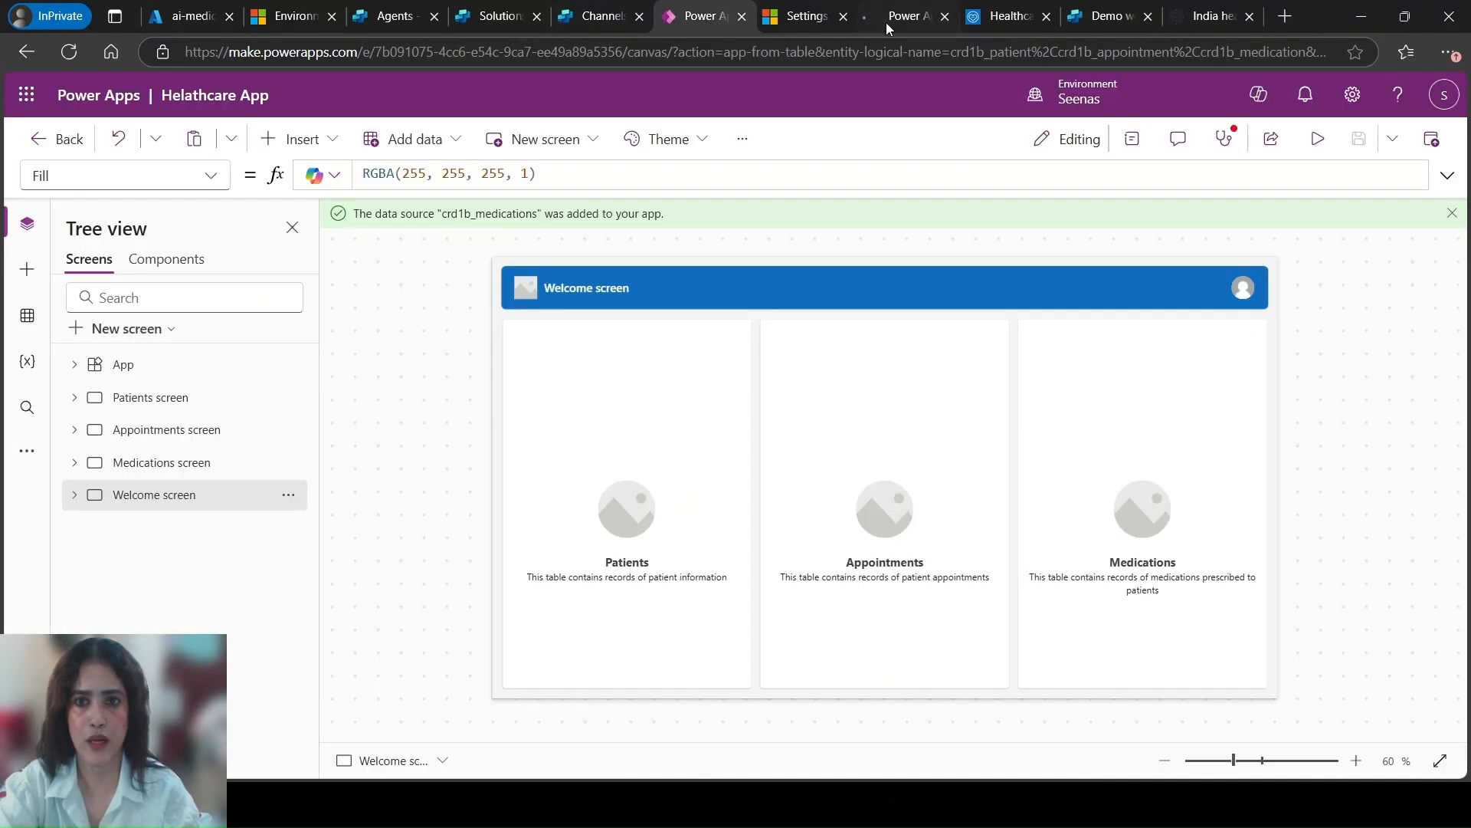
{"action": "left_click", "coordinate": [883, 23]}
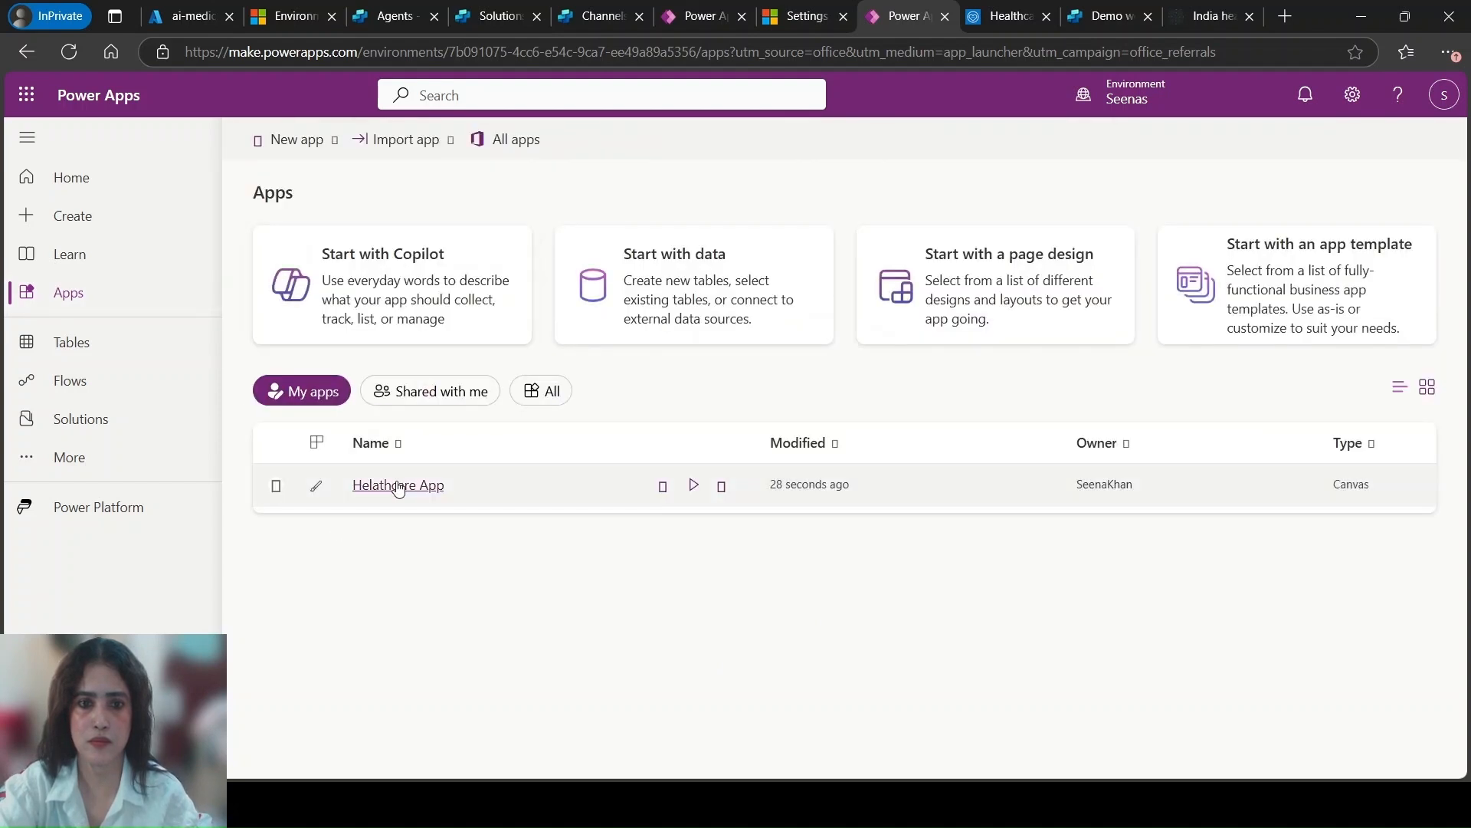
Run Helathcare App from the apps list and return to its editor while it starts
{"action": "left_click", "coordinate": [694, 486]}
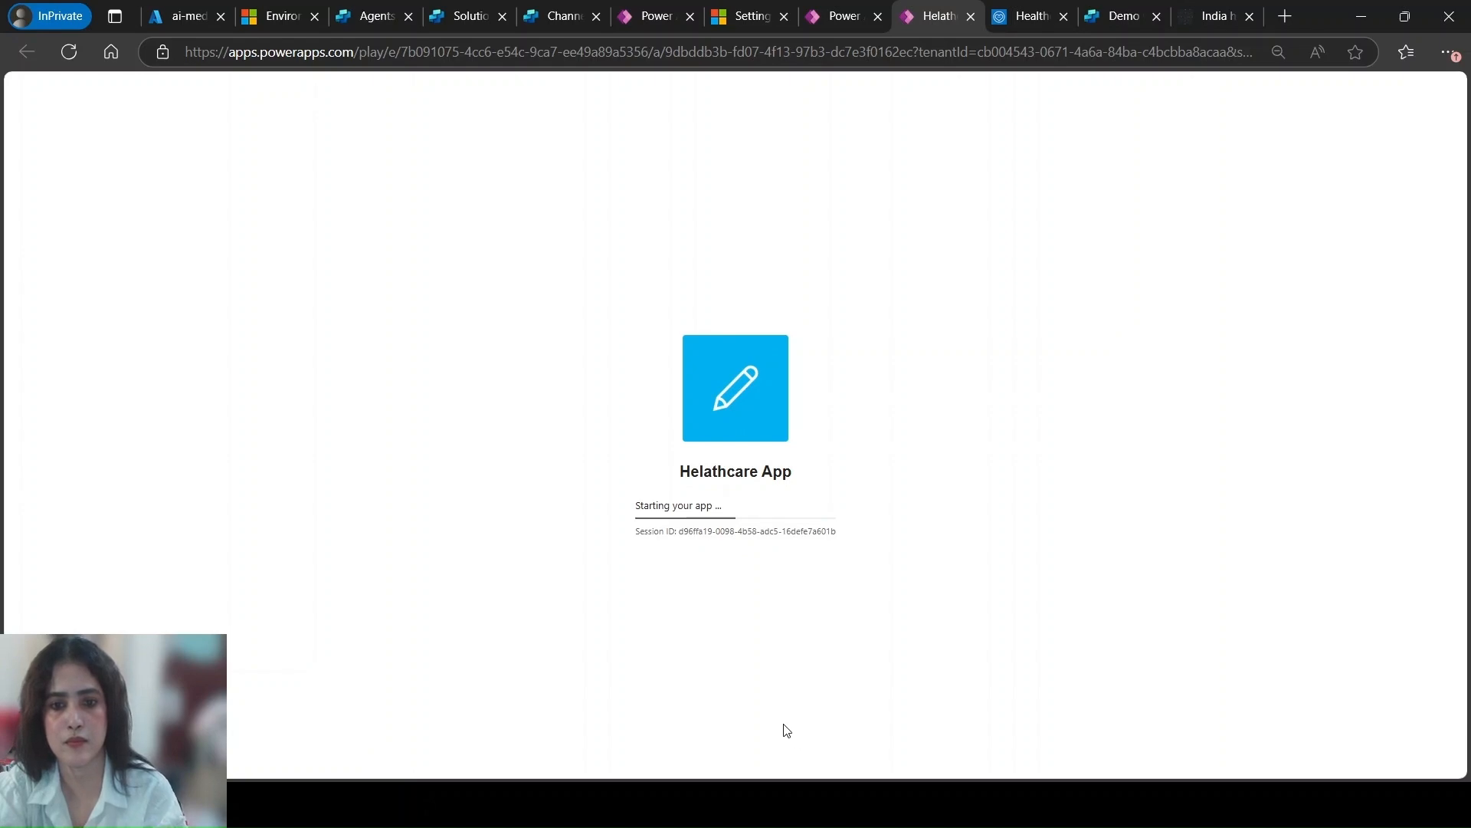
{"action": "left_click", "coordinate": [843, 21]}
{"action": "left_click", "coordinate": [636, 19]}
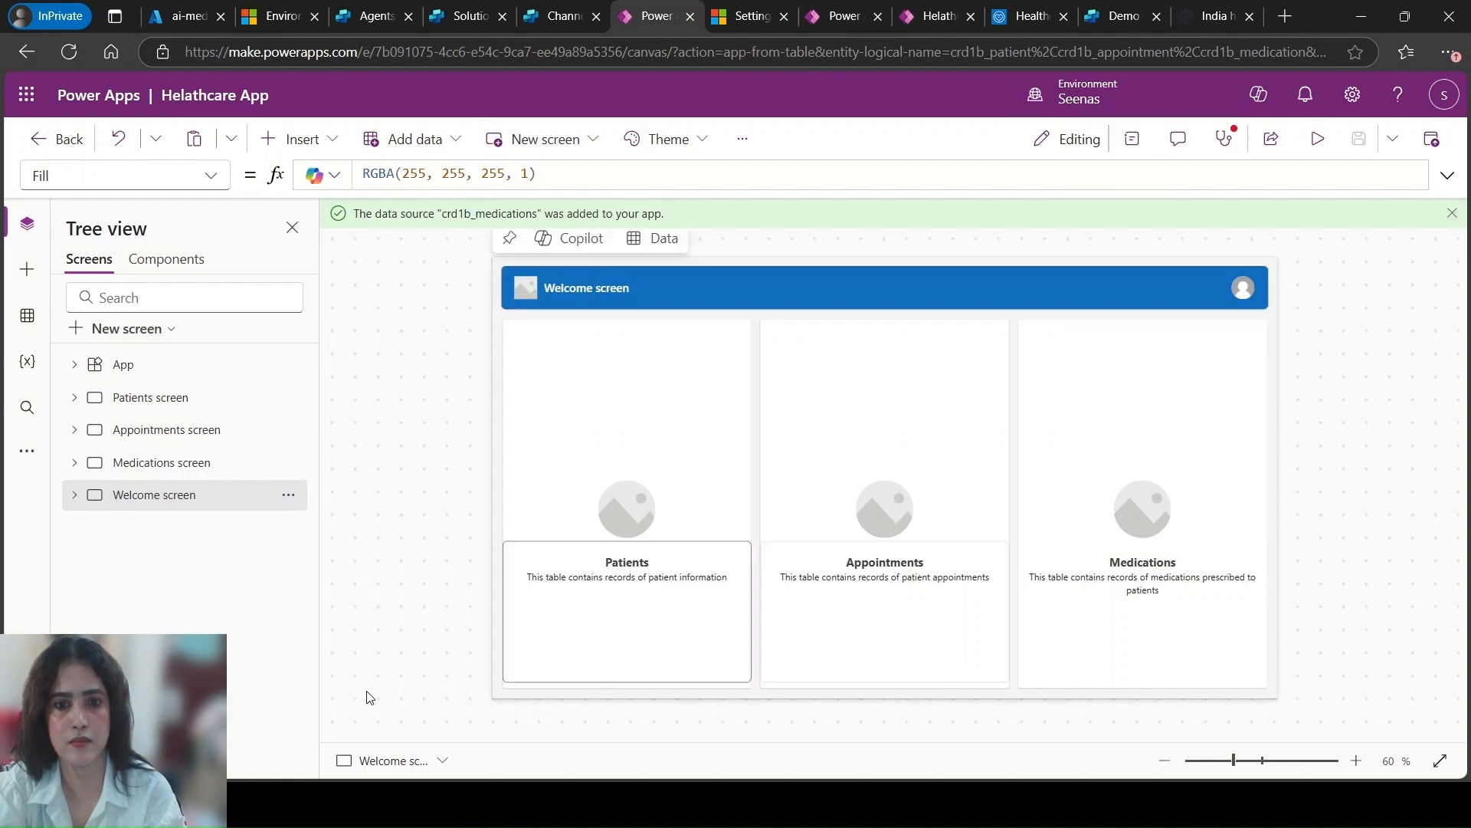
Check the starting Helathcare App, close the Demo Website channel settings in Copilot Studio, and return to the running app
{"action": "left_click", "coordinate": [926, 18]}
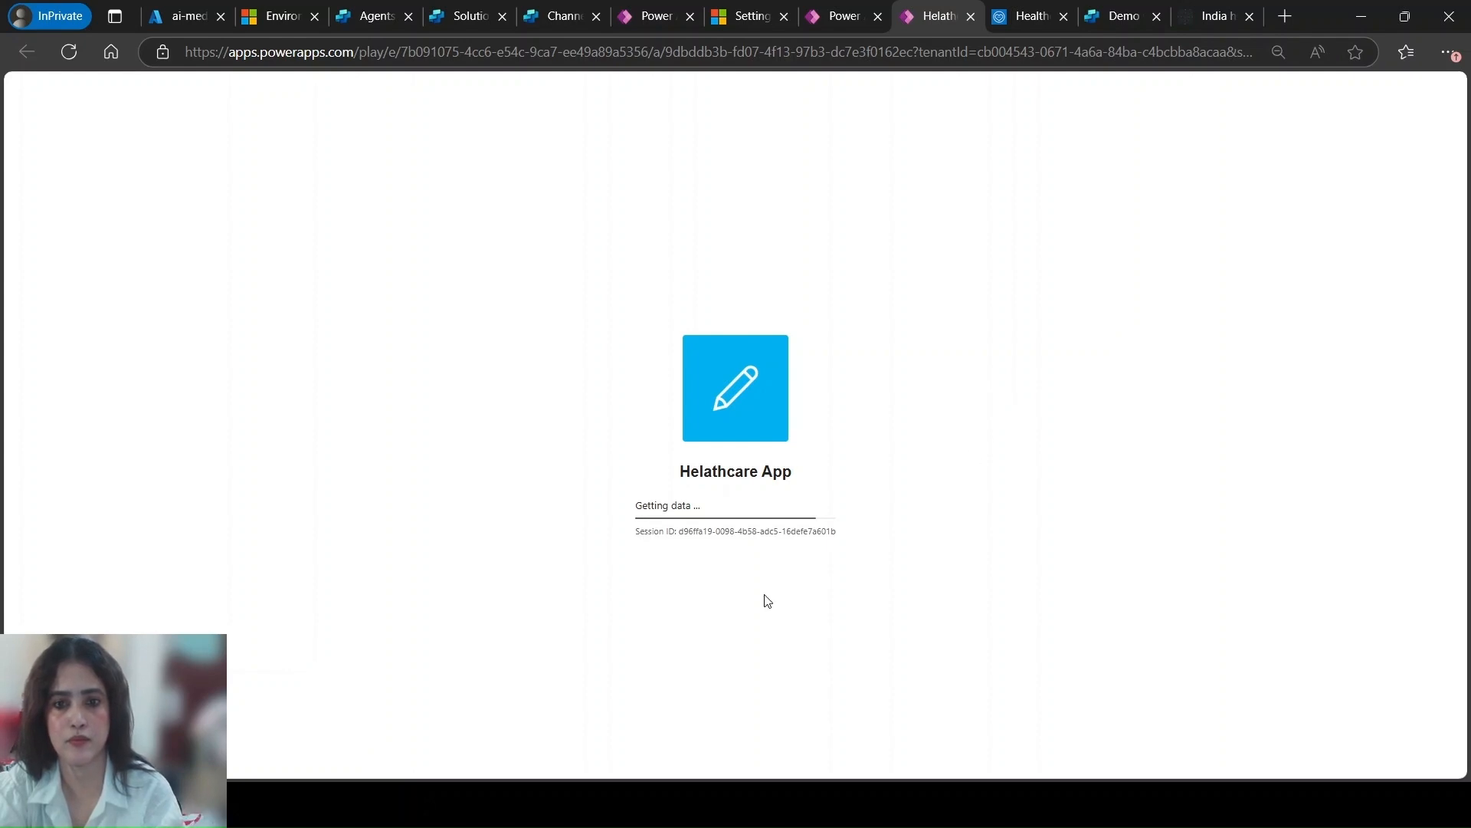
{"action": "left_click", "coordinate": [554, 17]}
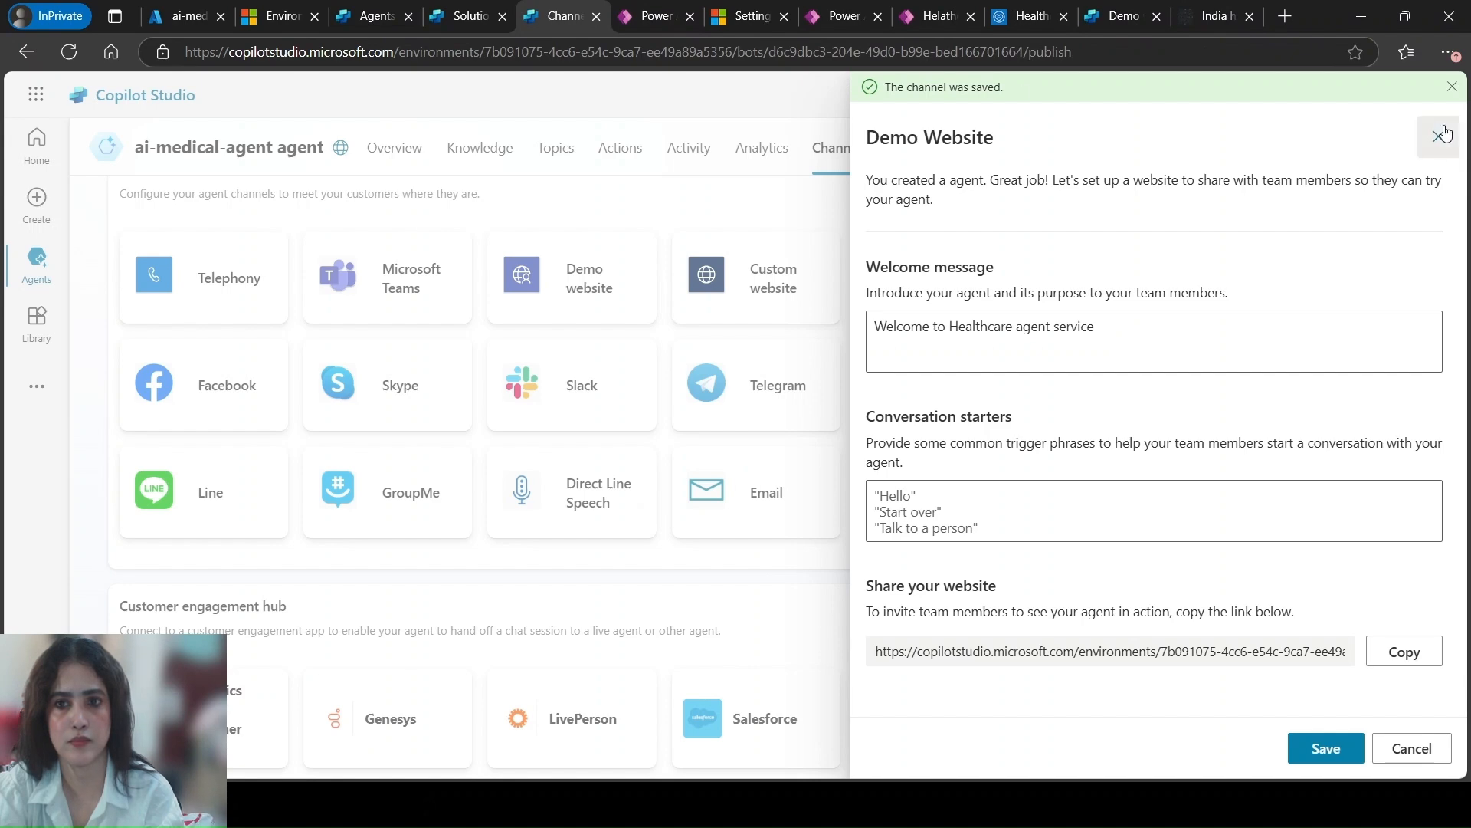
{"action": "left_click", "coordinate": [1438, 137]}
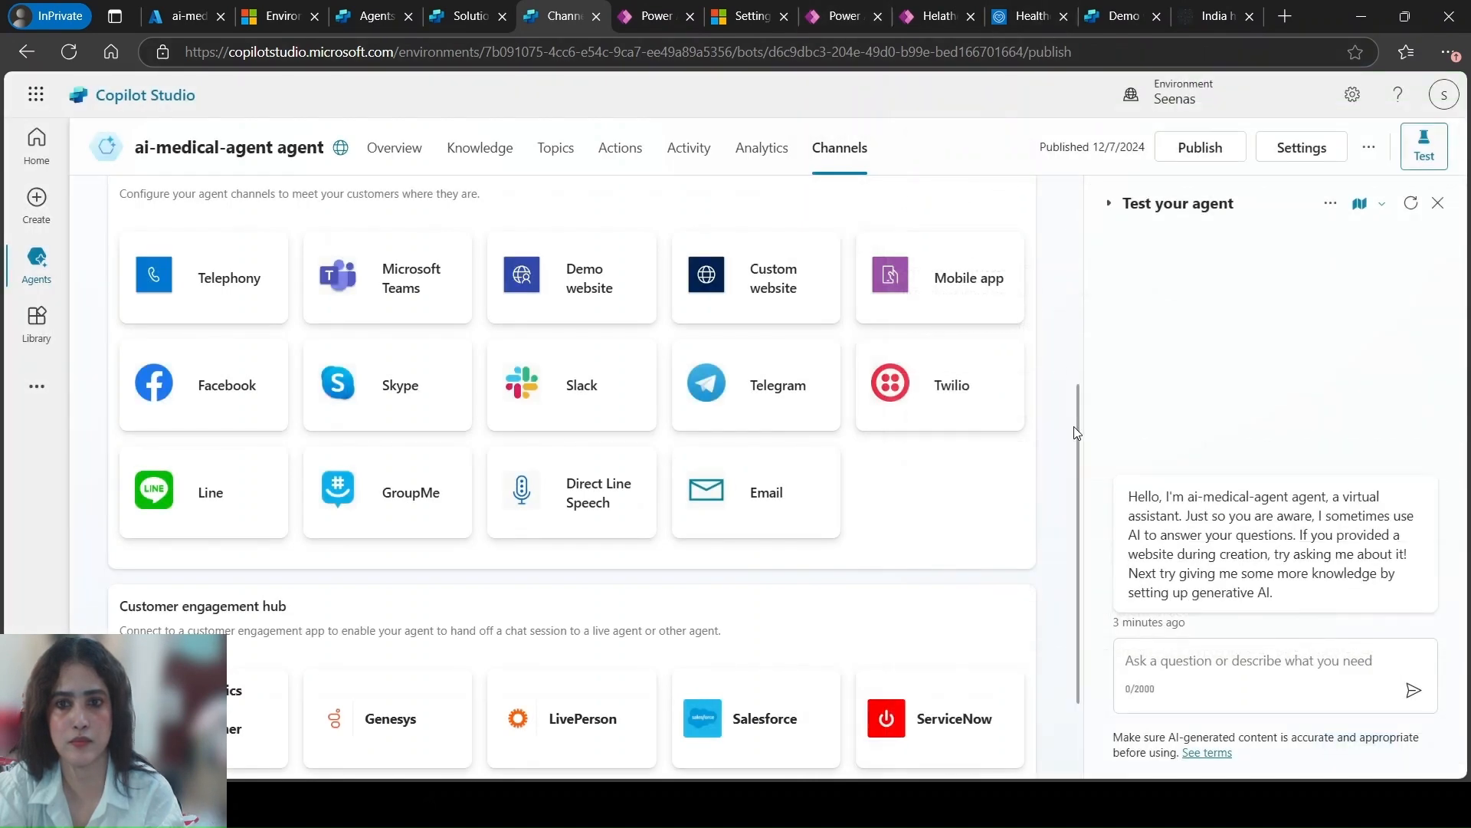
{"action": "scroll", "coordinate": [1072, 433], "scroll_direction": "up", "scroll_amount": 3}
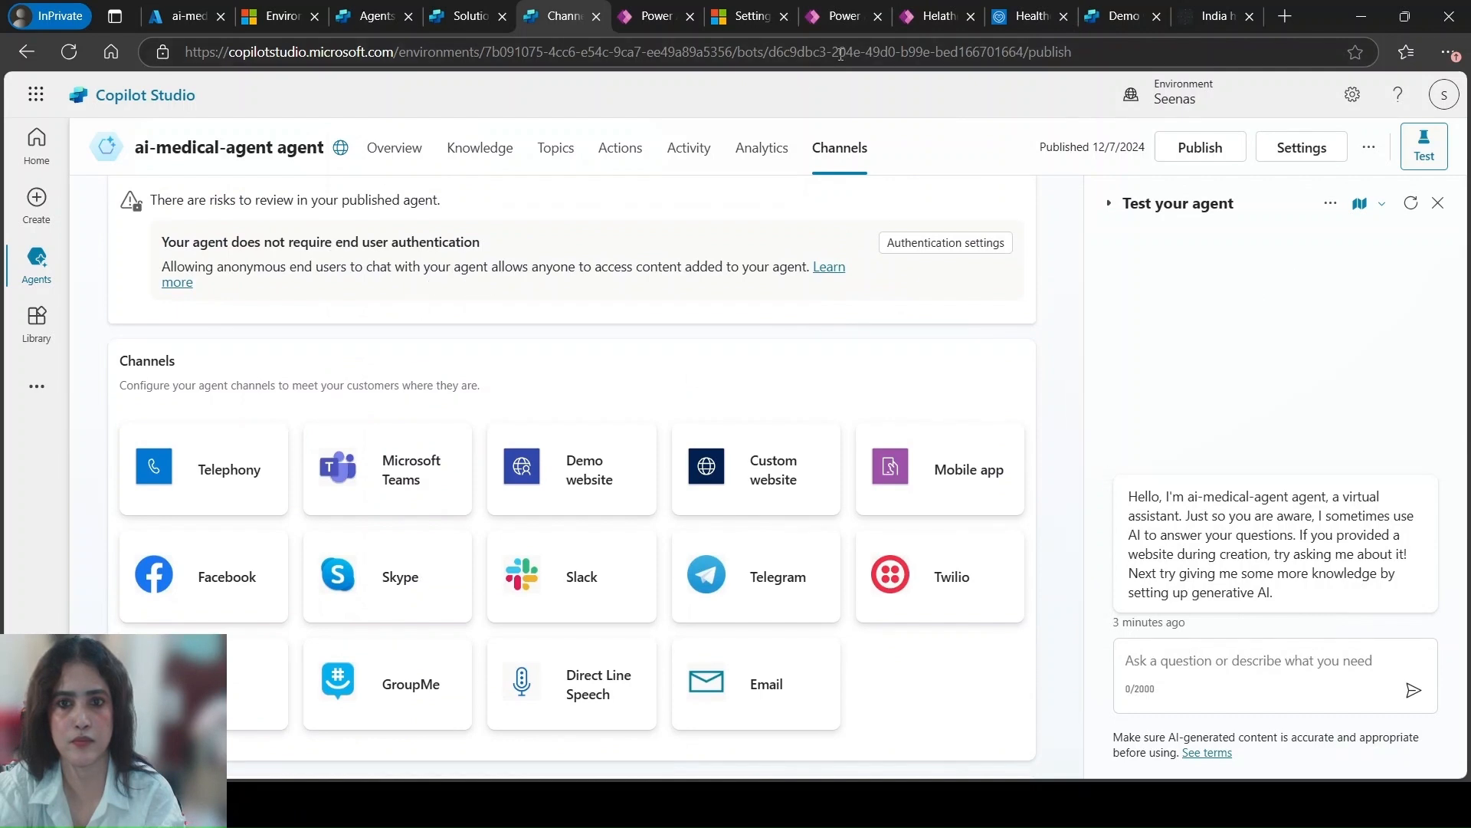
{"action": "left_click", "coordinate": [949, 21]}
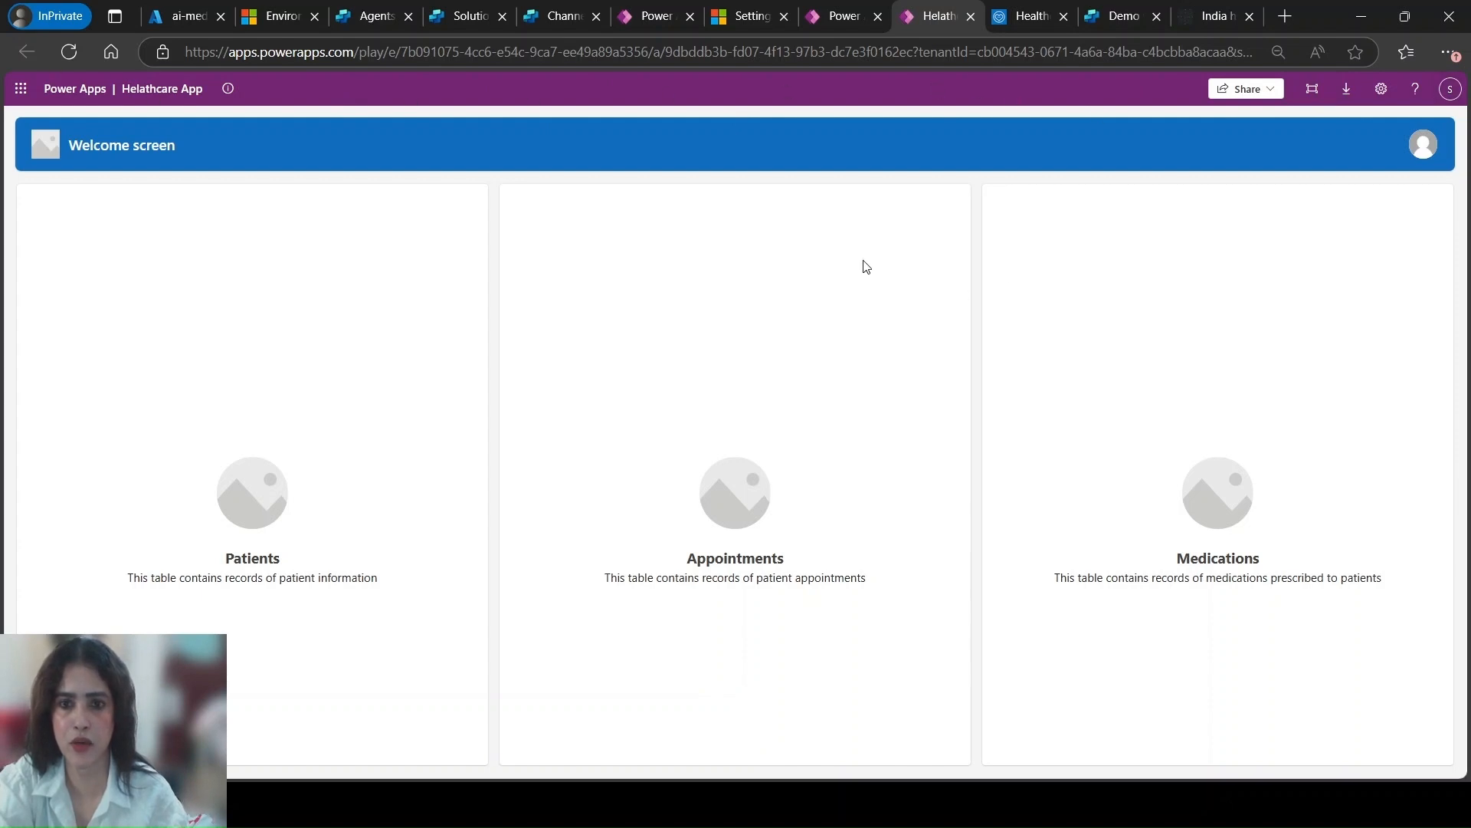
Switch to the Helathcare App editor and, in its Copilot settings, refresh the list of copilots and connect ai-medical-agent agent
{"action": "left_click", "coordinate": [829, 15]}
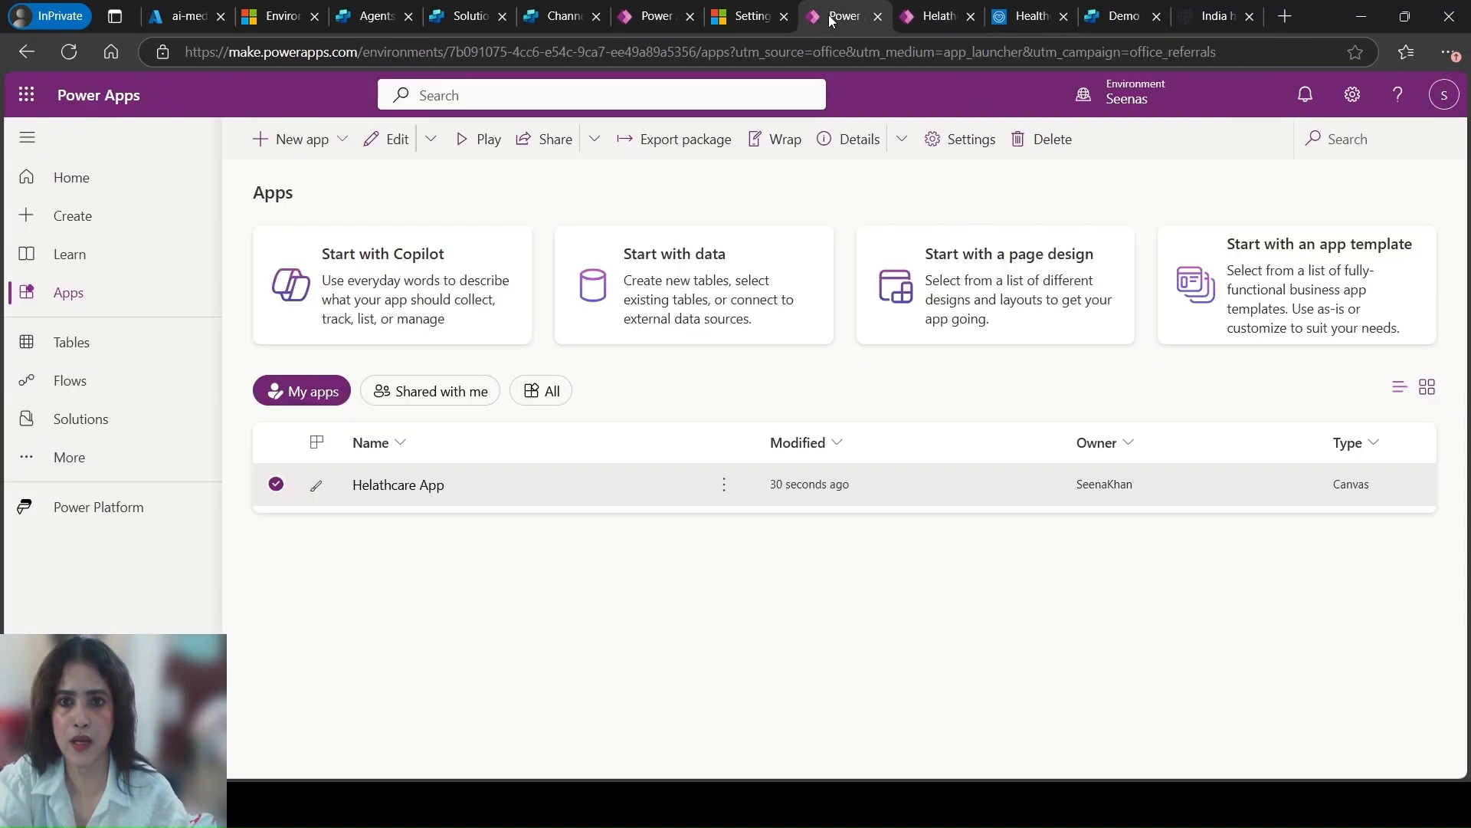
{"action": "left_click", "coordinate": [657, 15]}
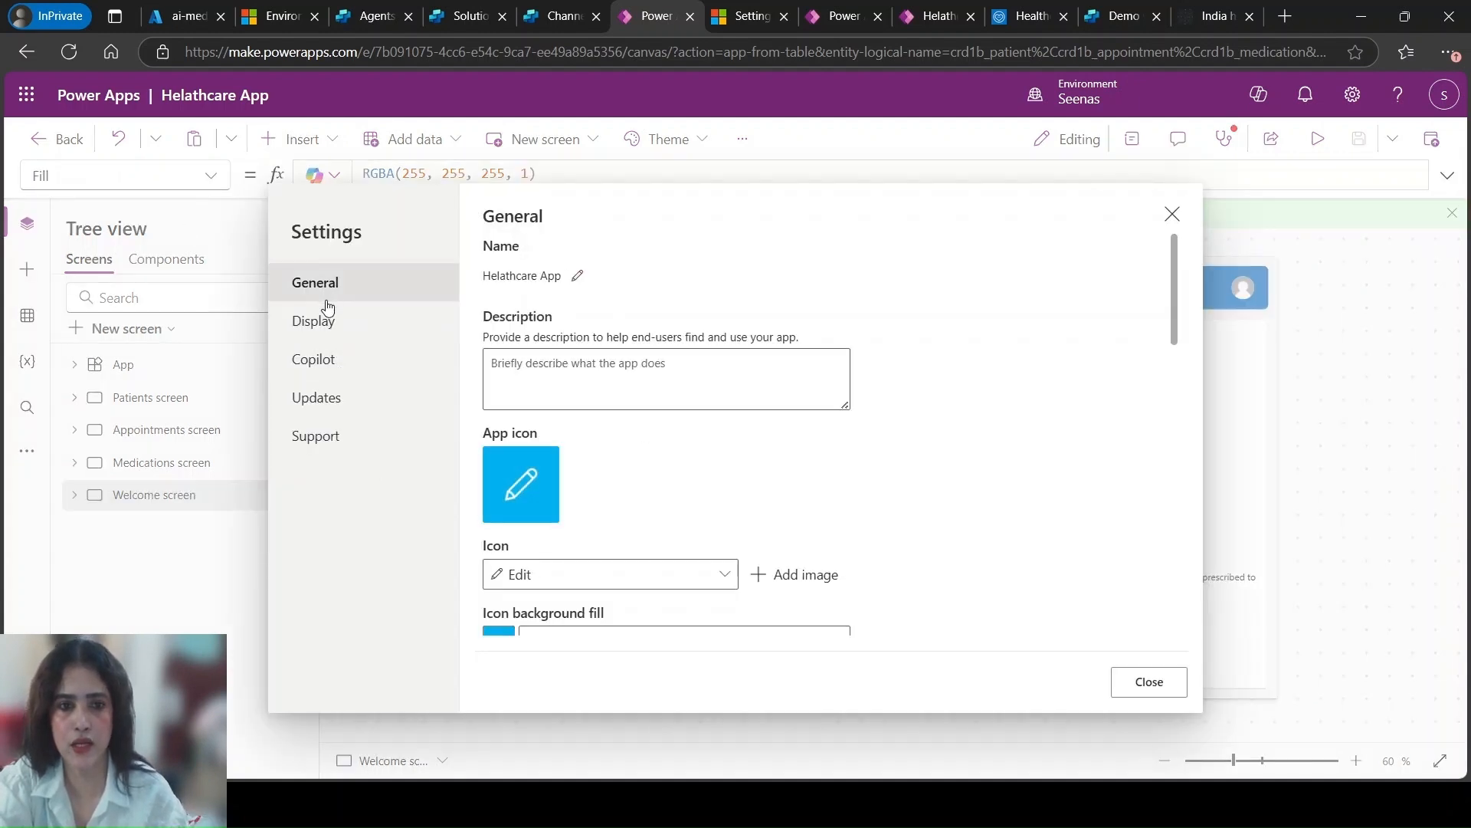
{"action": "left_click", "coordinate": [325, 362]}
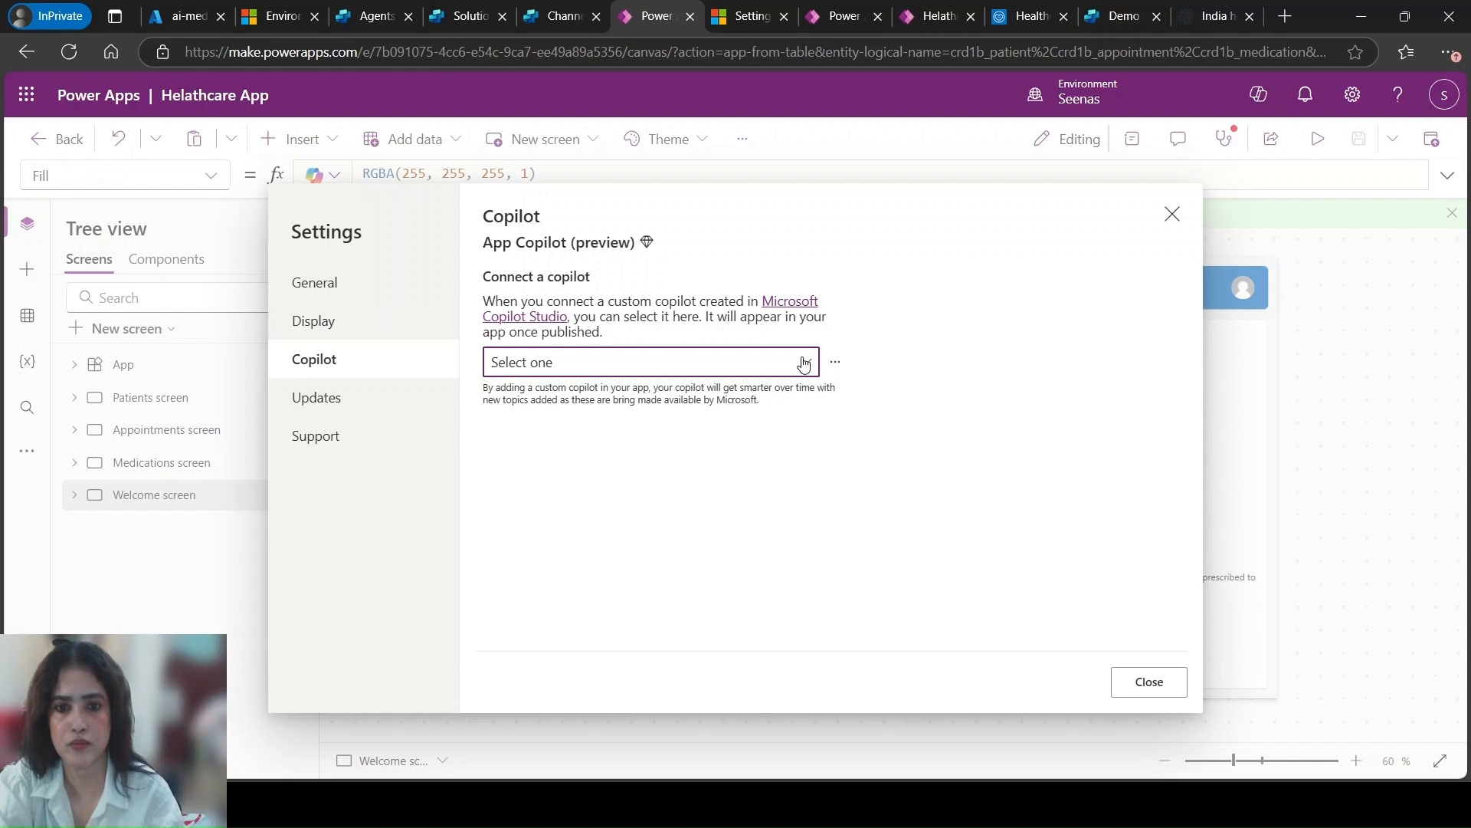
{"action": "left_click", "coordinate": [835, 362]}
{"action": "left_click", "coordinate": [850, 396]}
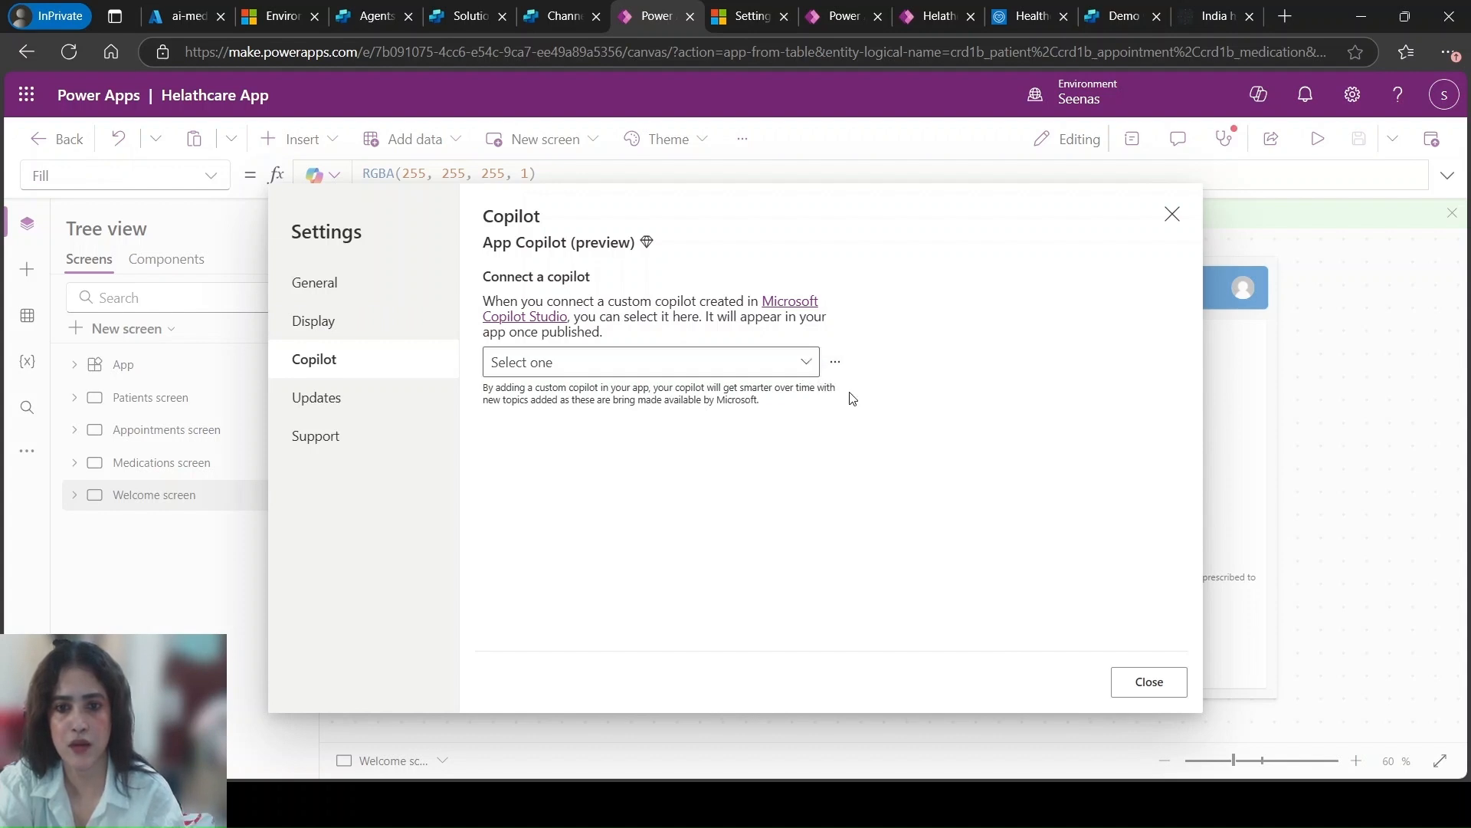
{"action": "left_click", "coordinate": [835, 362]}
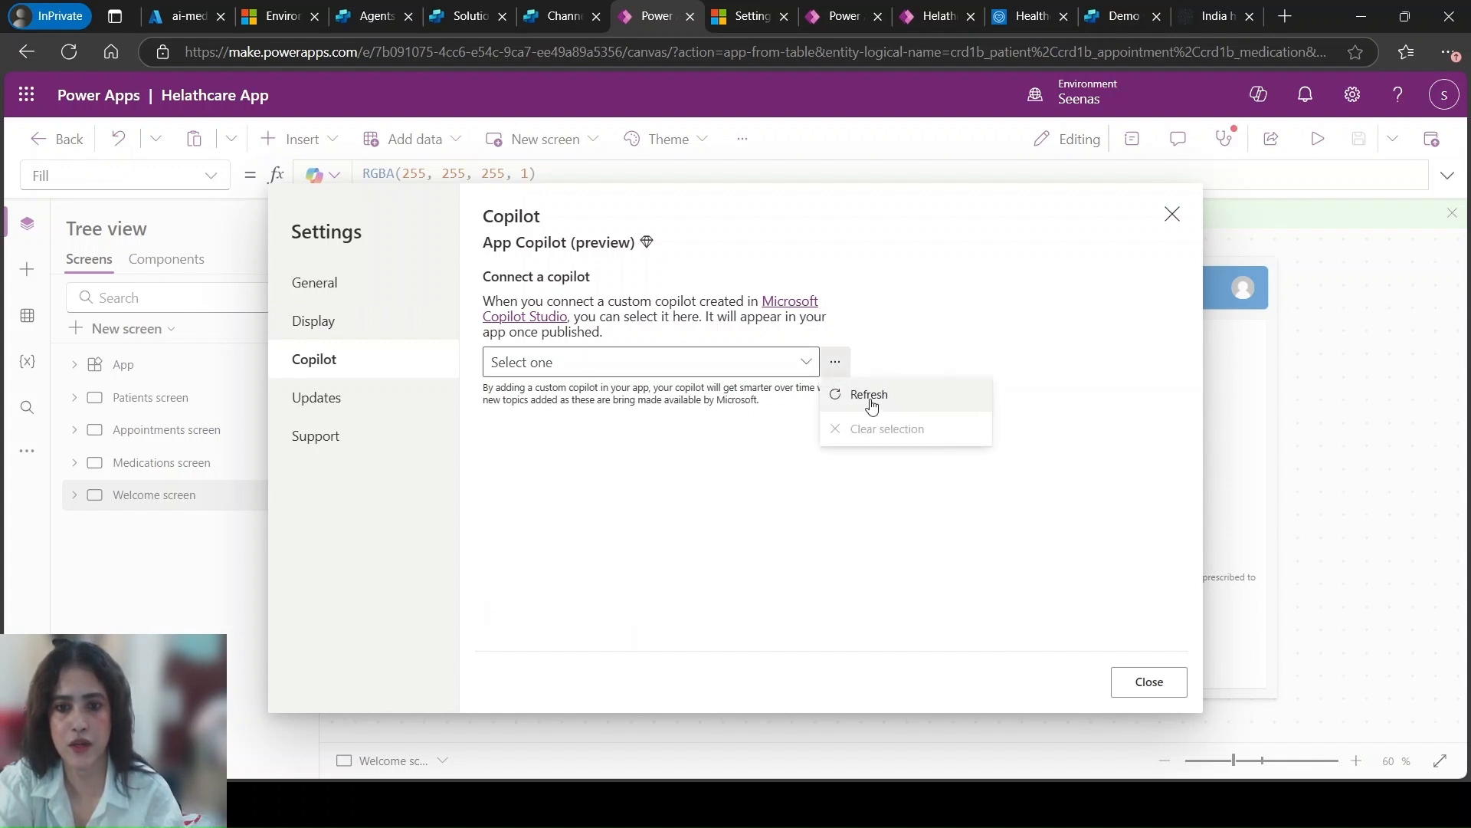
{"action": "left_click", "coordinate": [862, 399]}
{"action": "left_click", "coordinate": [804, 364]}
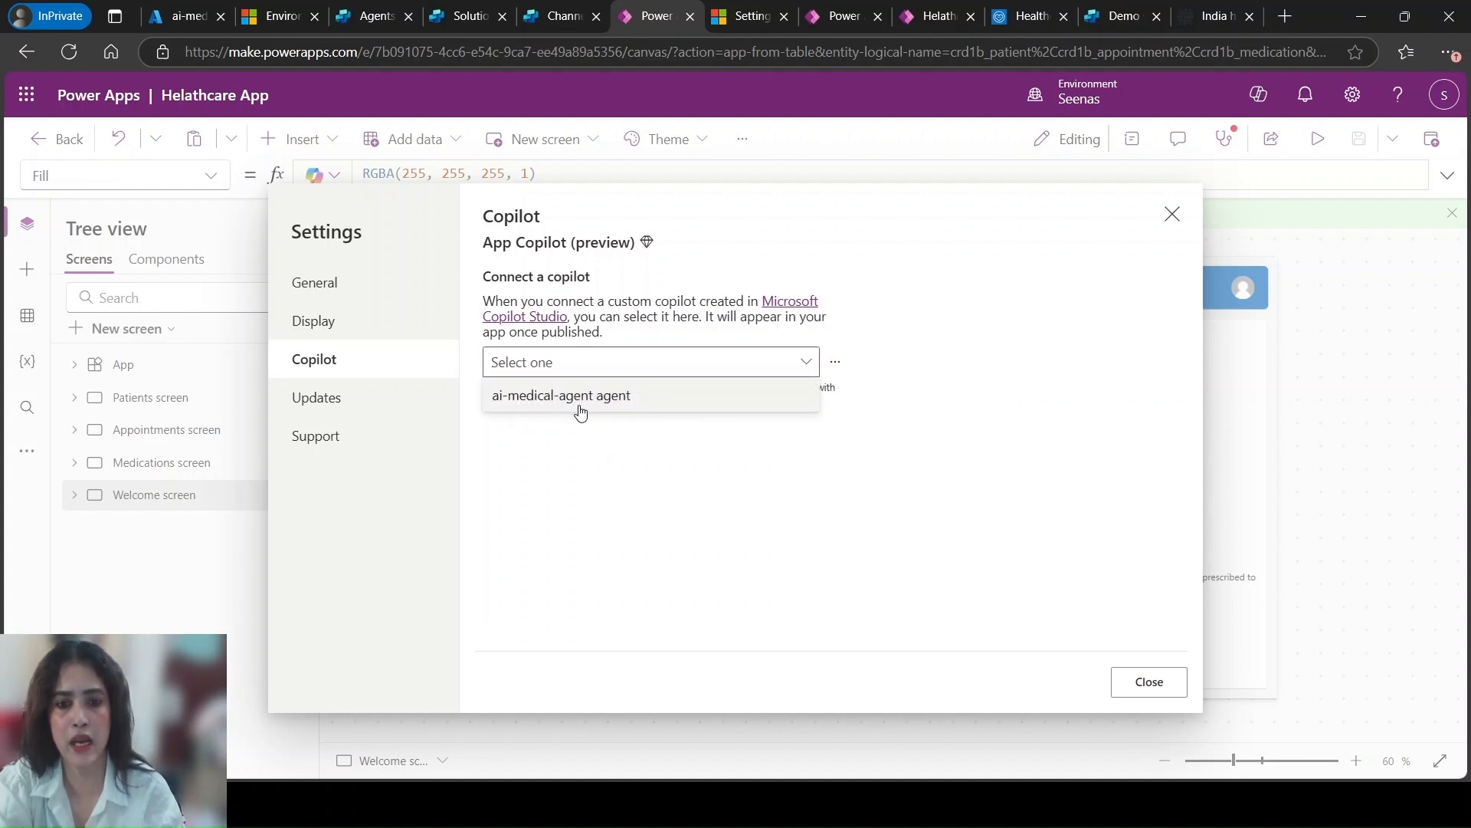
{"action": "left_click", "coordinate": [620, 400]}
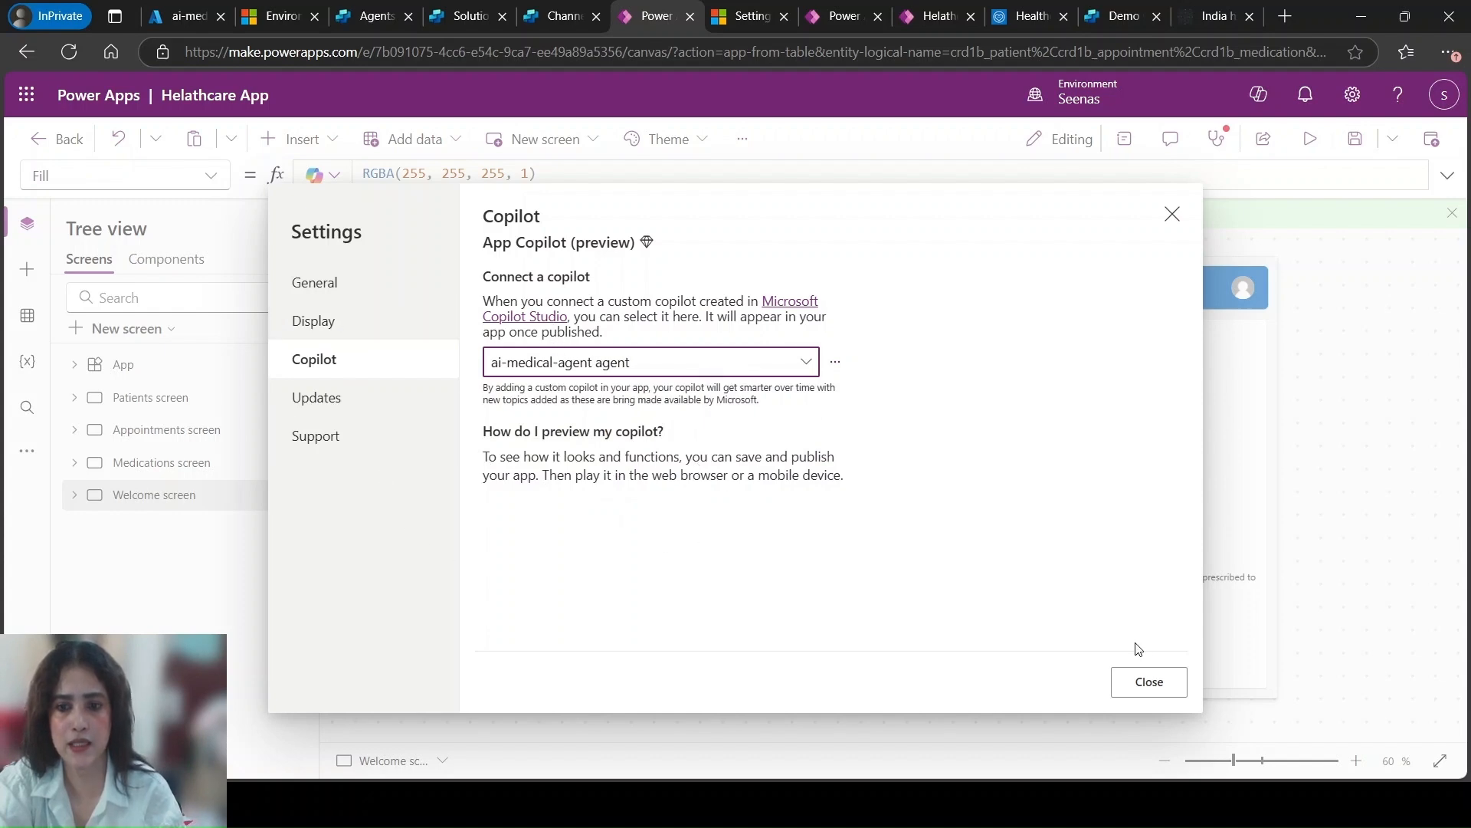
{"action": "left_click", "coordinate": [1151, 682]}
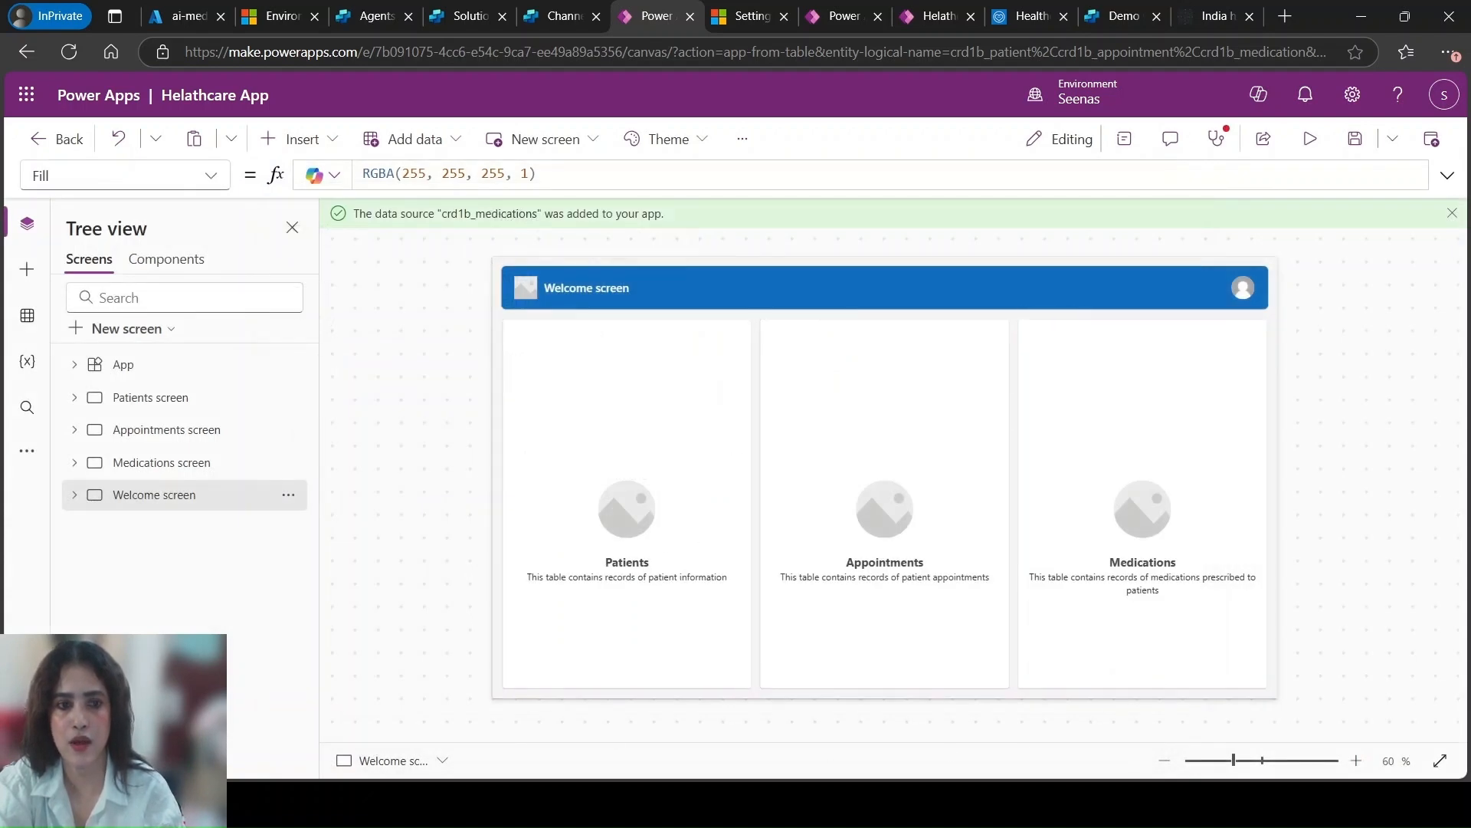
Publish this version of Helathcare App, dismiss the remaining publish notice, and publish once more
{"action": "left_click", "coordinate": [1430, 144]}
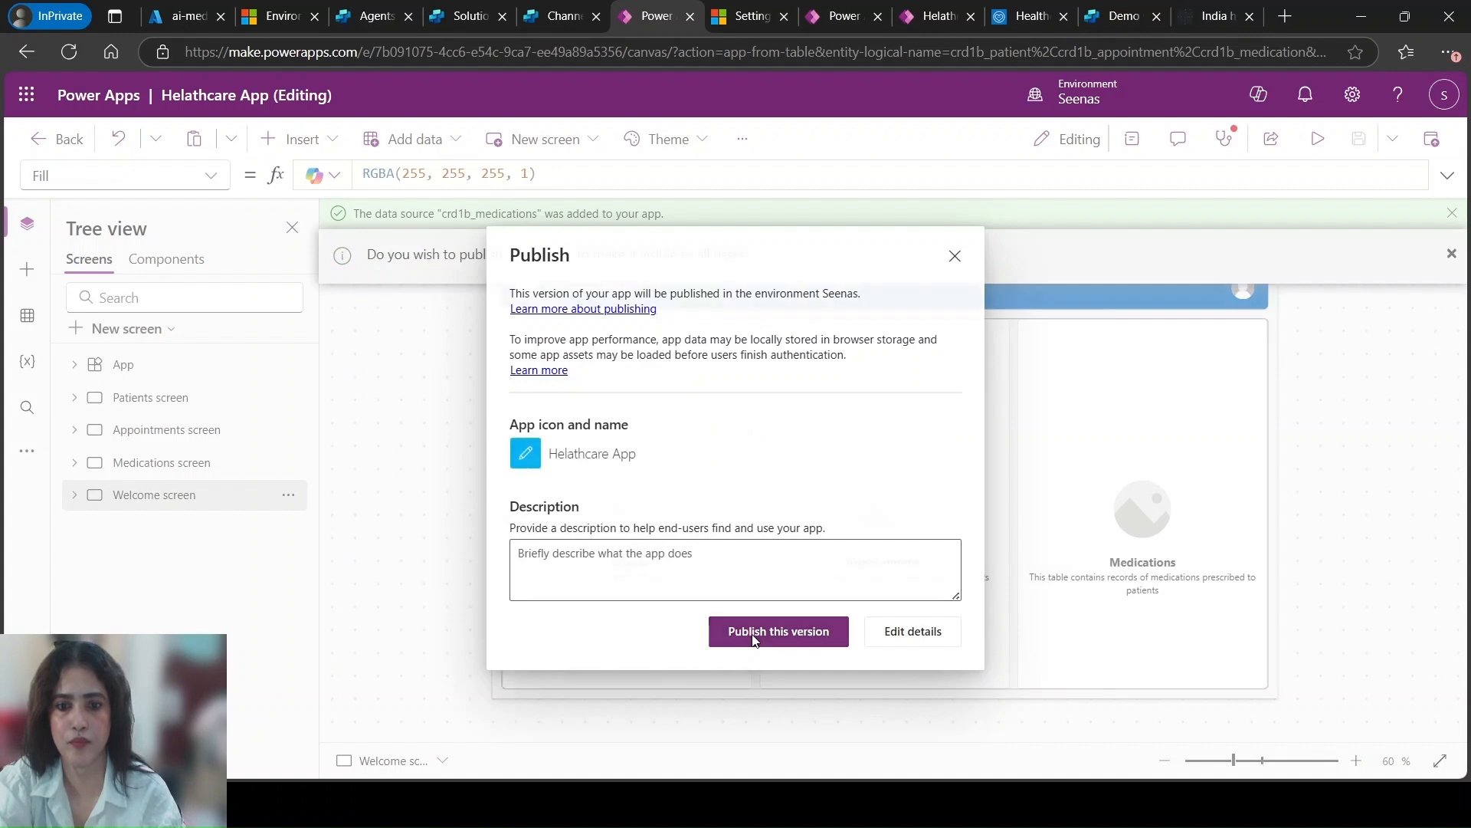
{"action": "left_click", "coordinate": [754, 635]}
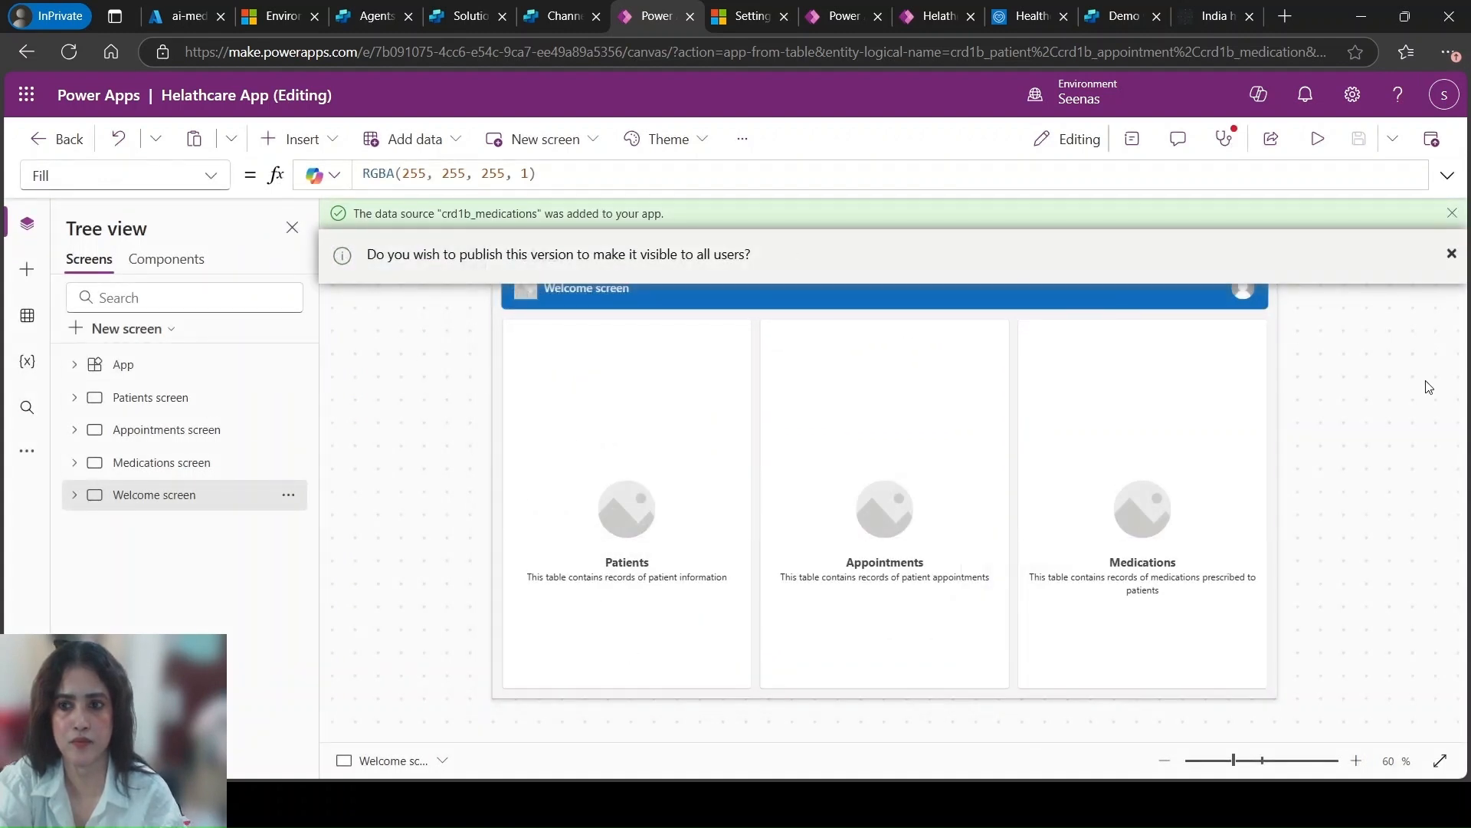
{"action": "left_click", "coordinate": [1451, 253]}
{"action": "left_click", "coordinate": [1451, 256]}
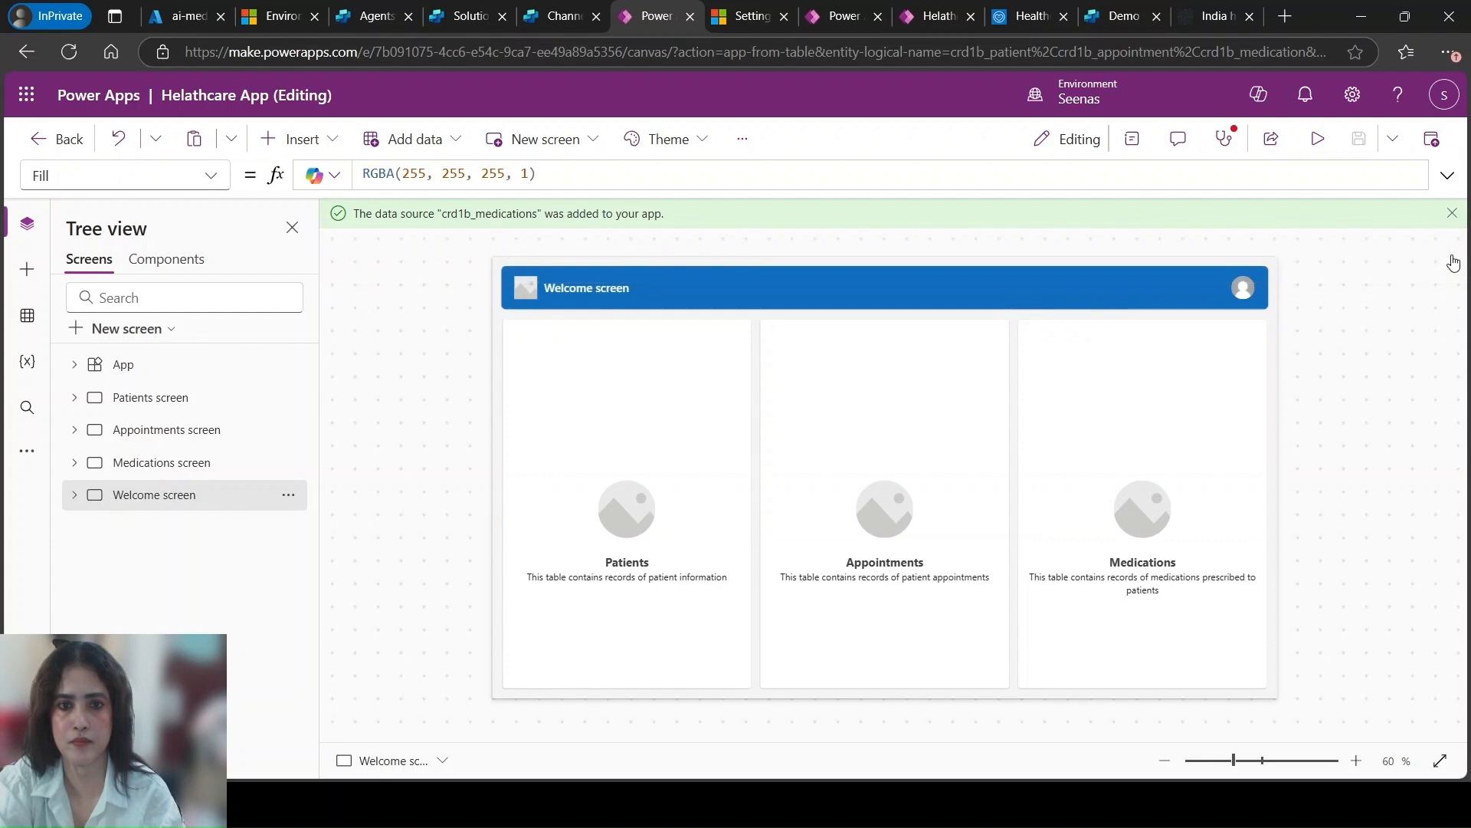
{"action": "left_click", "coordinate": [1433, 149]}
{"action": "left_click", "coordinate": [789, 629]}
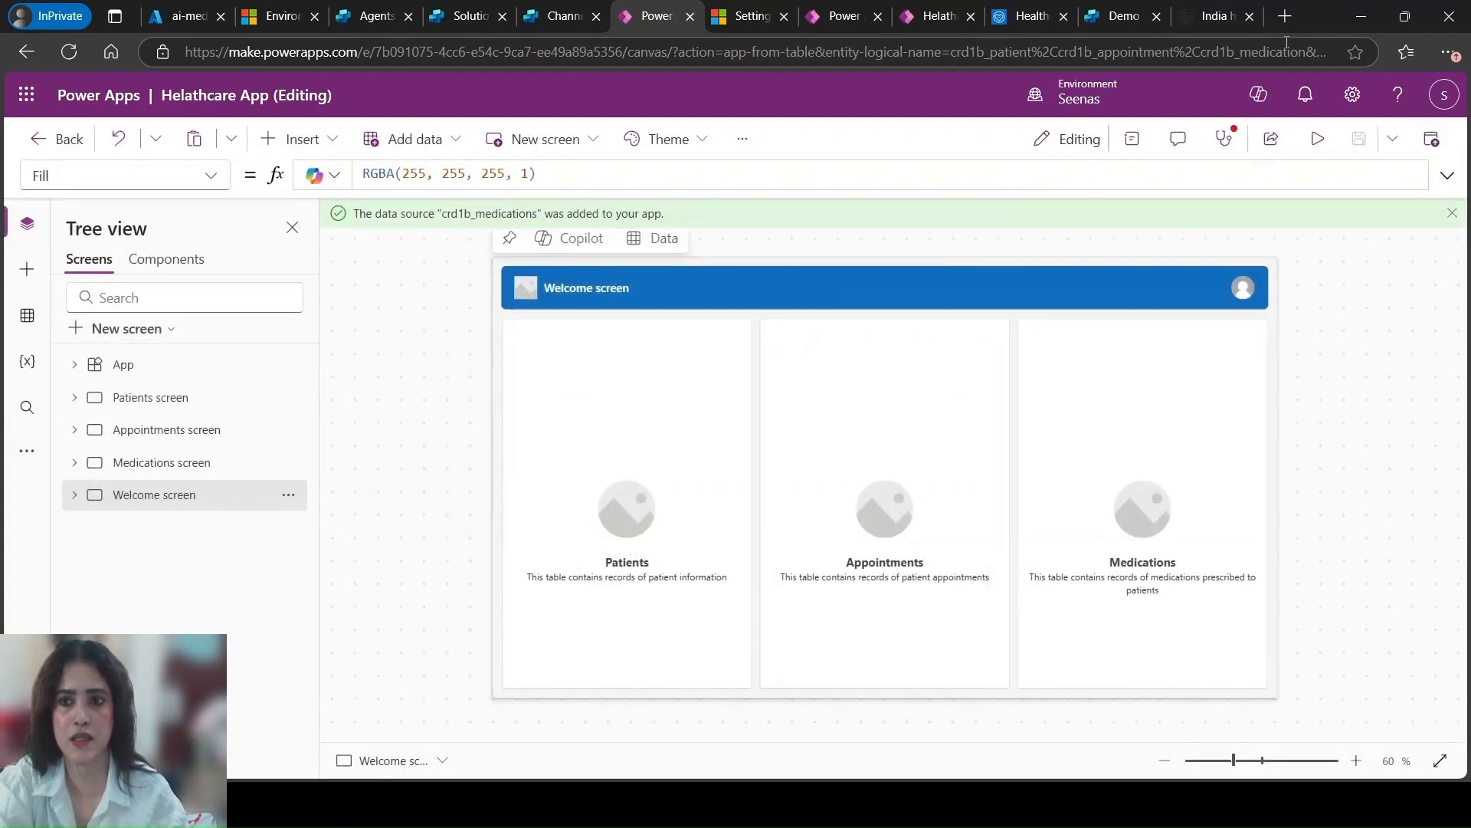
Return to the running Helathcare App, refresh it to the latest version, and open its Copilot chat
{"action": "left_click", "coordinate": [935, 18]}
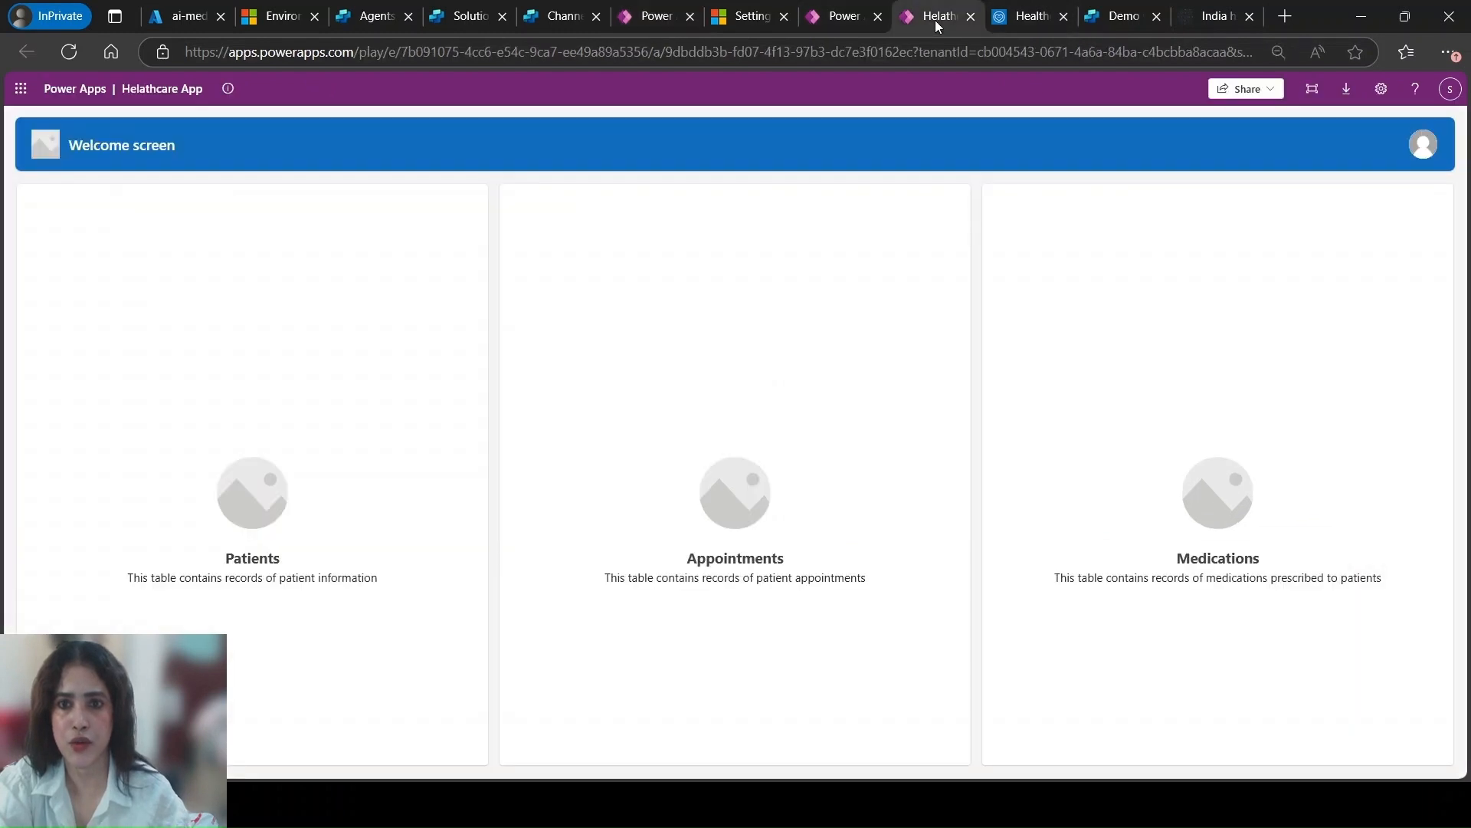
{"action": "key", "text": "Return"}
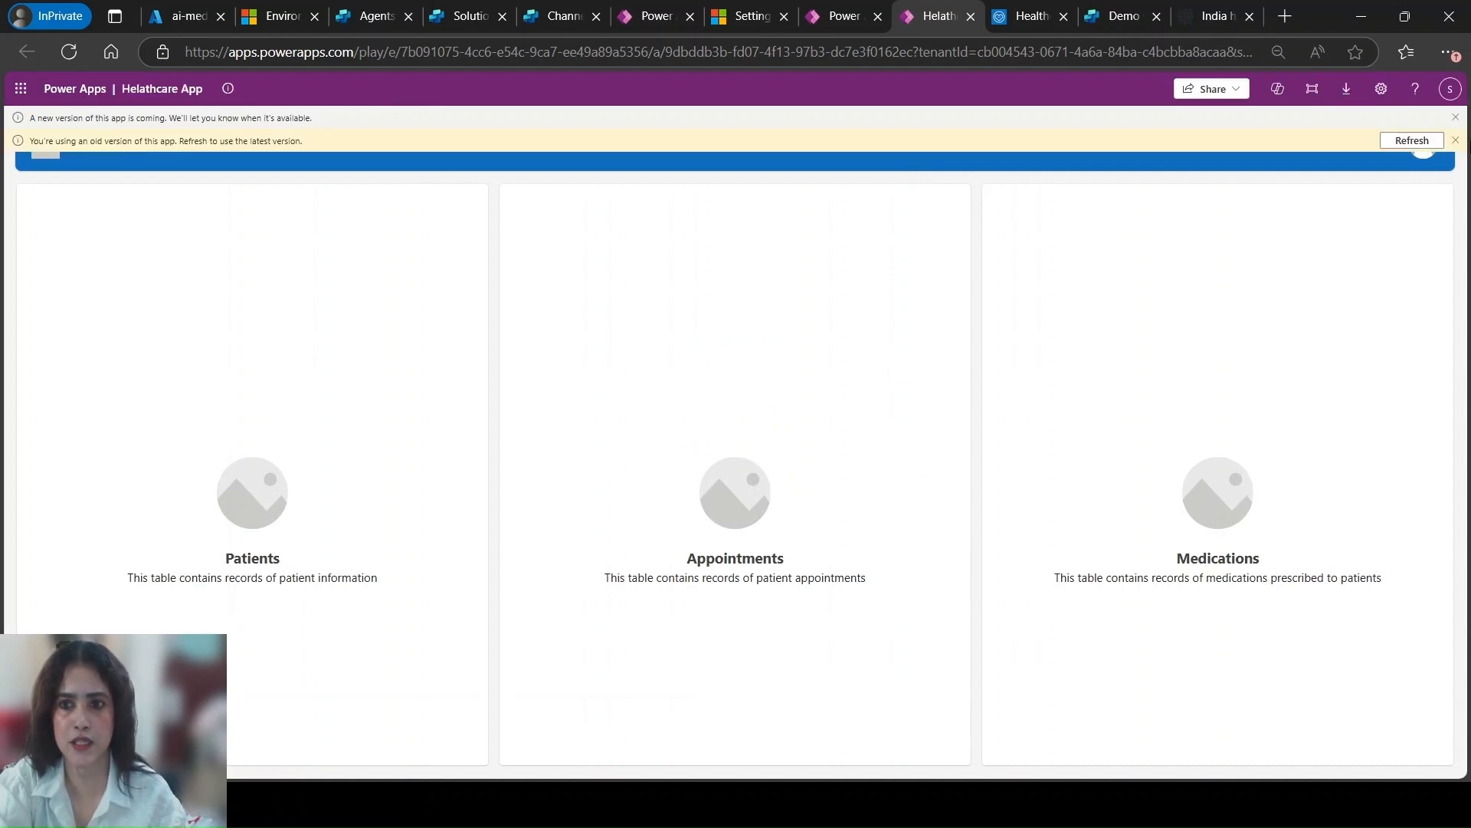
{"action": "left_click", "coordinate": [1407, 143]}
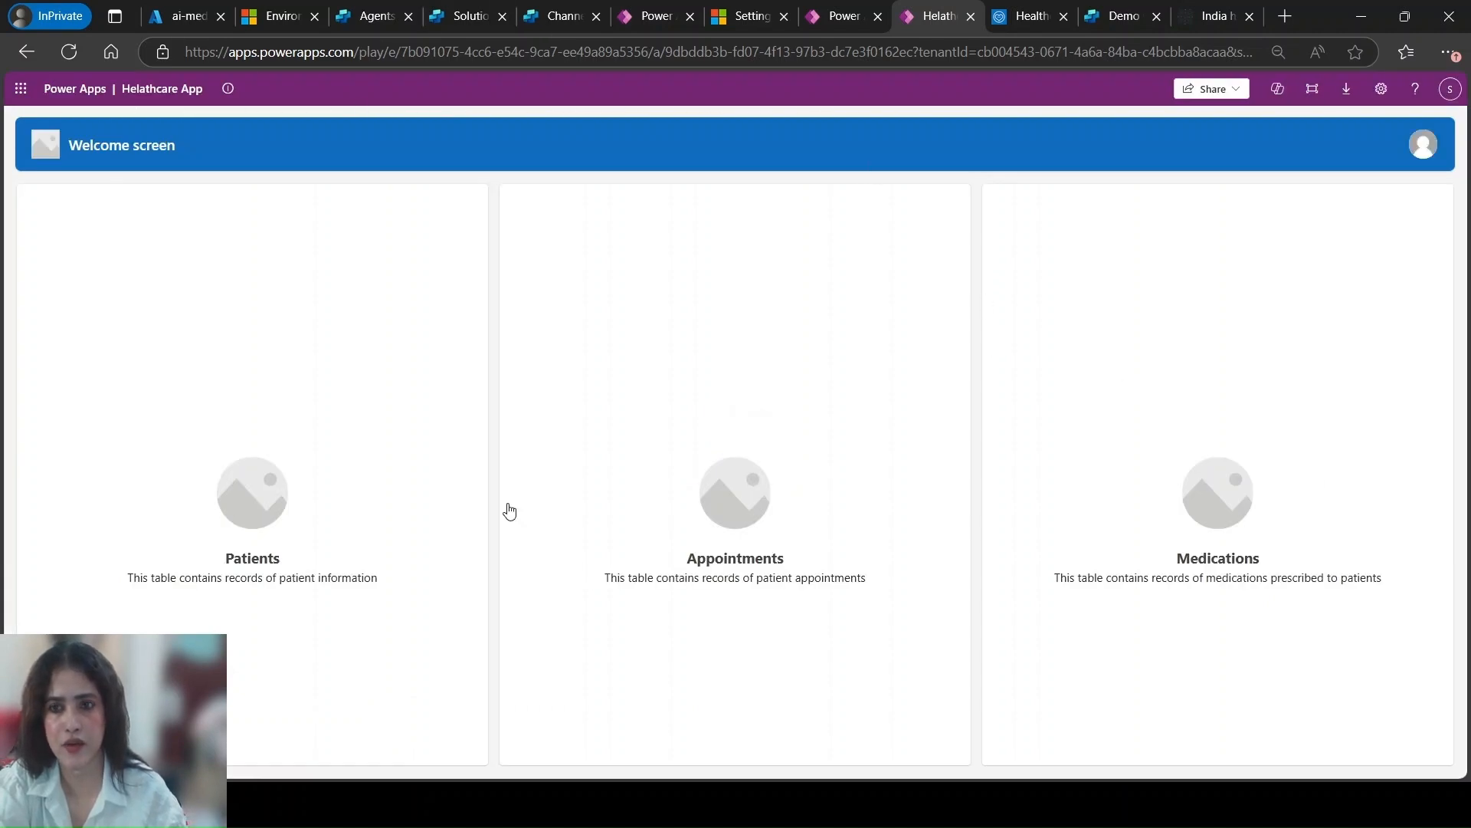
{"action": "left_click", "coordinate": [1278, 89]}
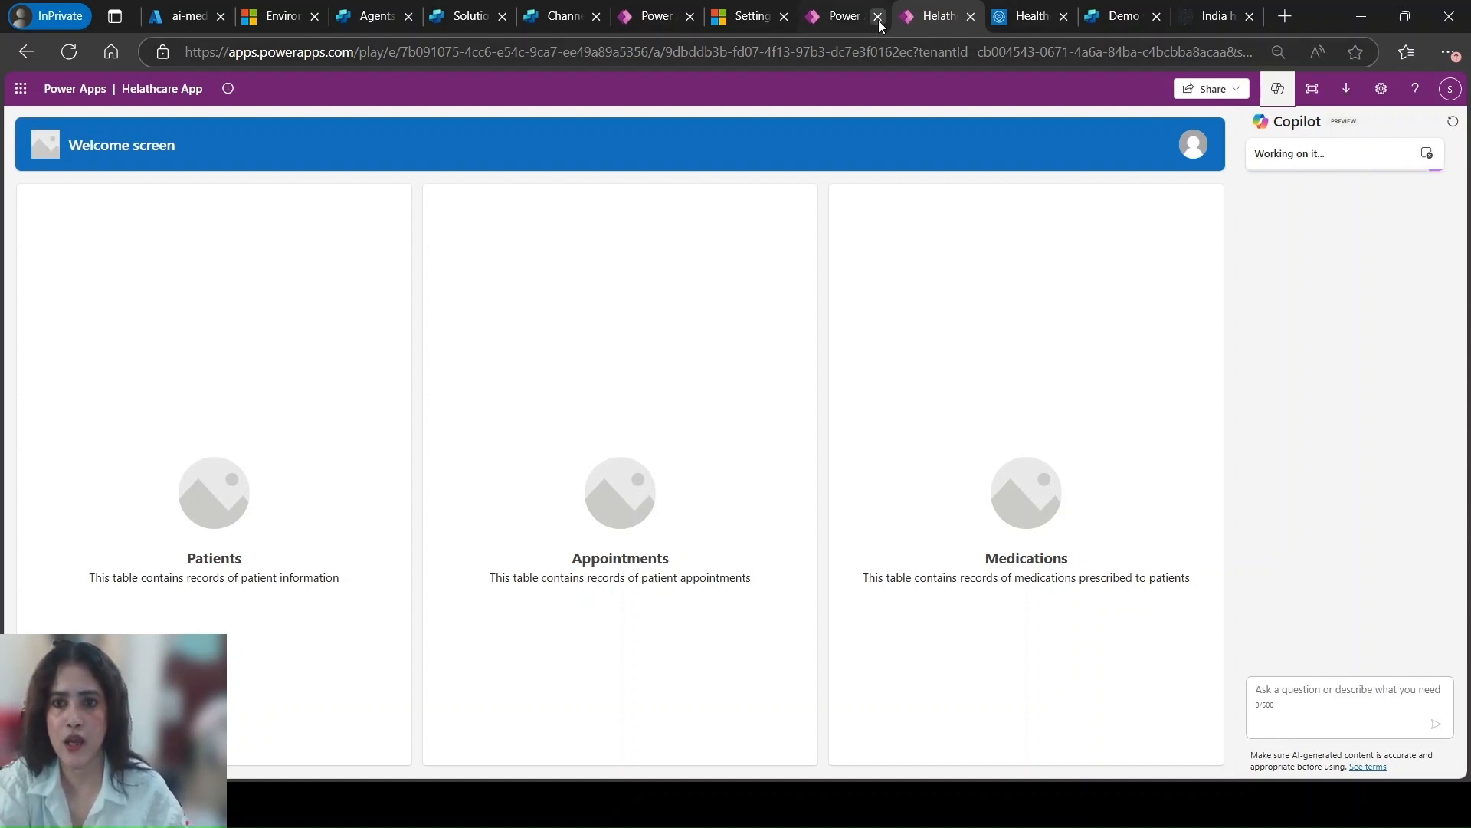
Look at the skill settings in the Healthcare agent service and return to the agent's Channels page in Copilot Studio
{"action": "left_click", "coordinate": [847, 16]}
{"action": "left_click", "coordinate": [1049, 26]}
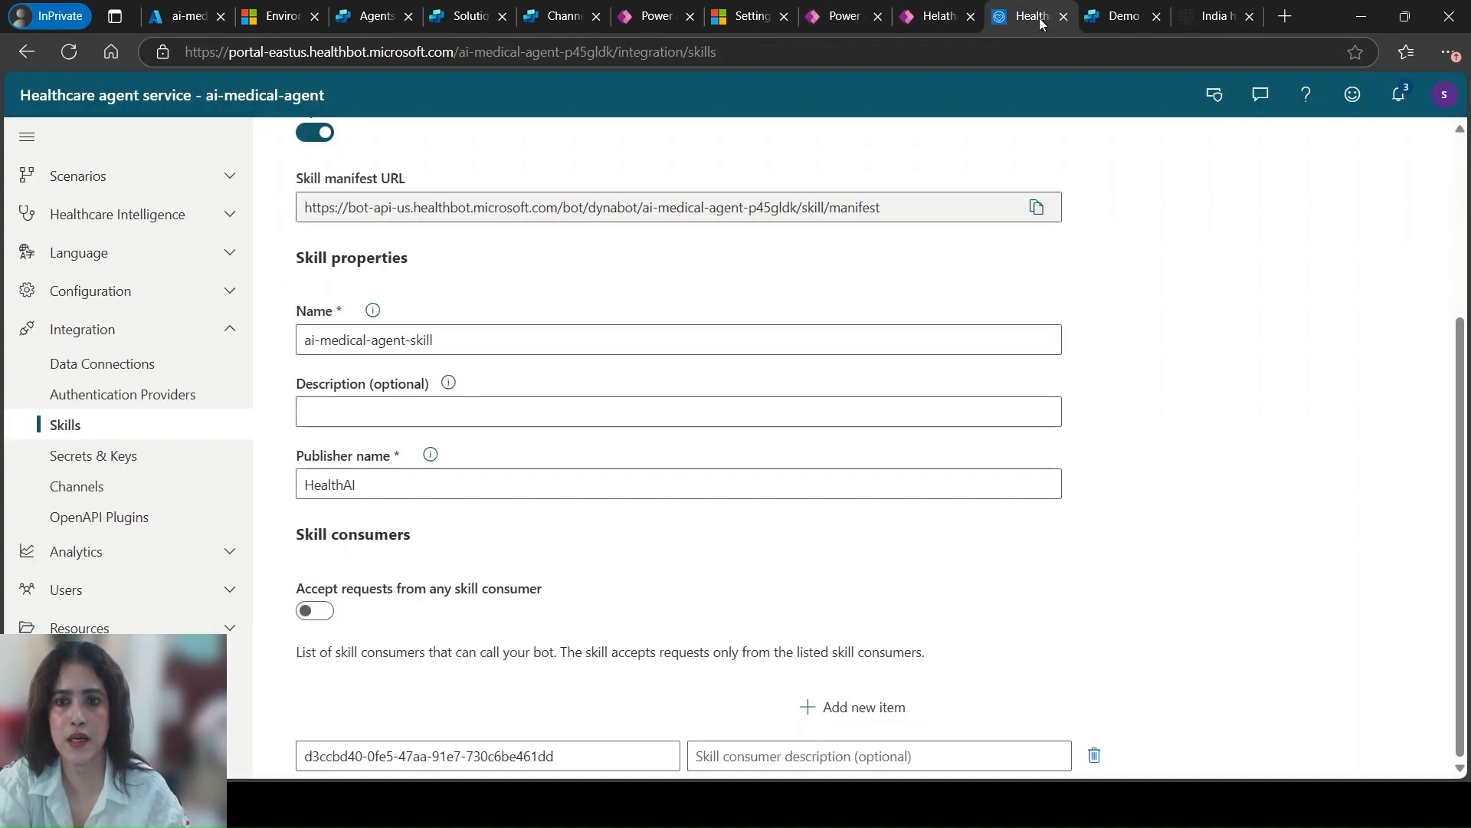
{"action": "left_click", "coordinate": [552, 17]}
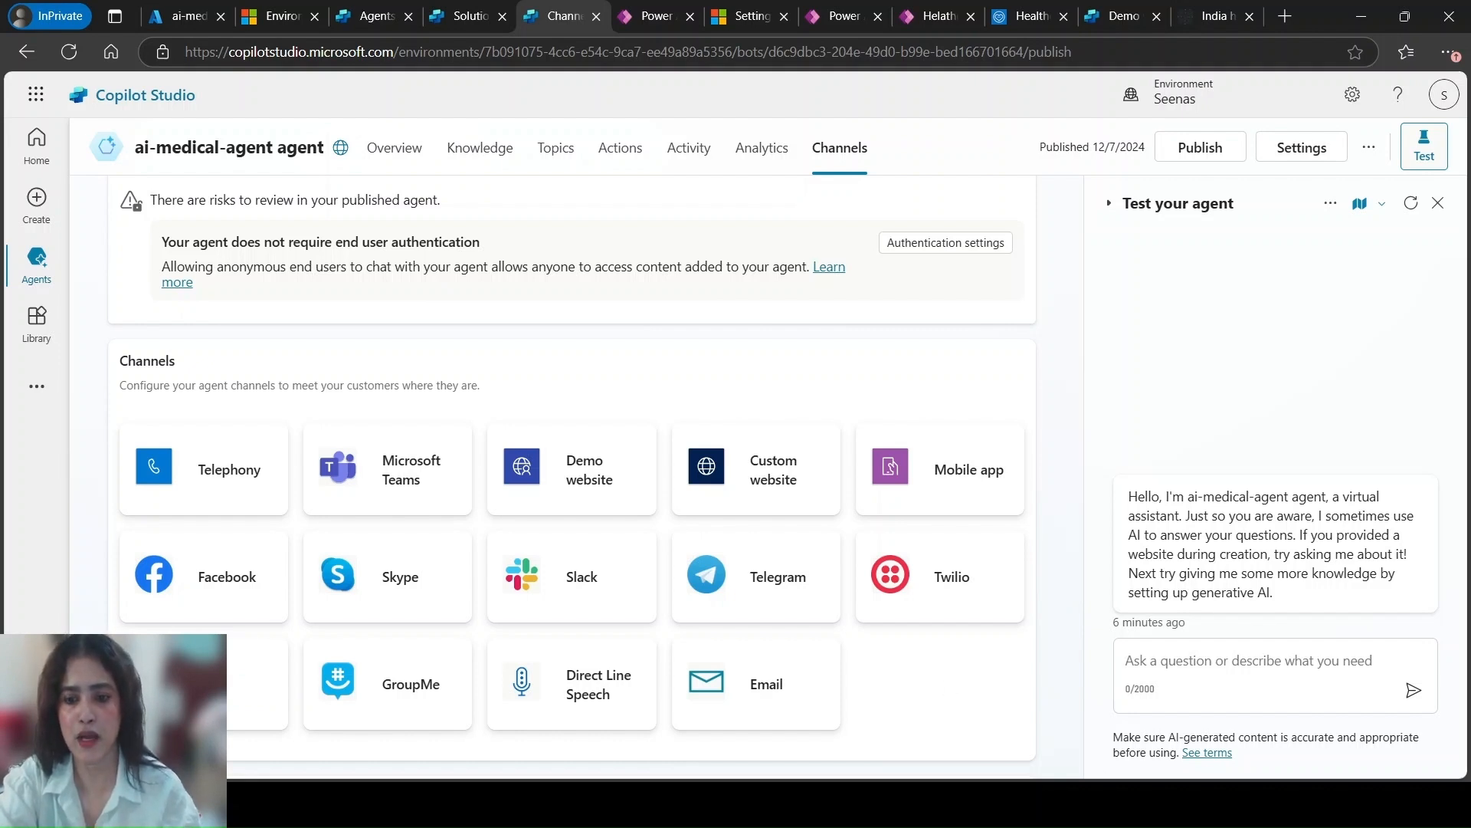
{"action": "left_click", "coordinate": [1064, 722]}
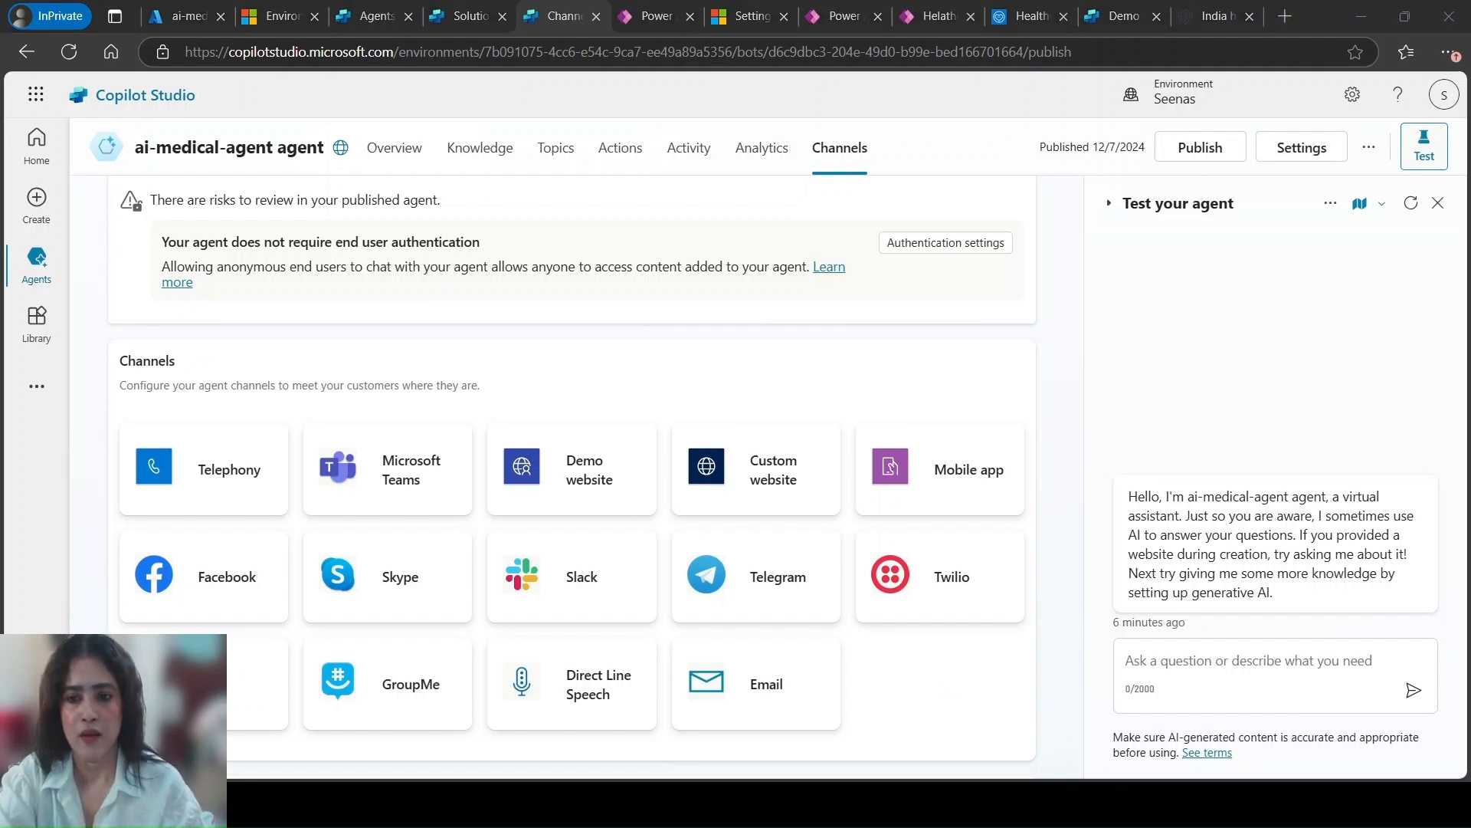